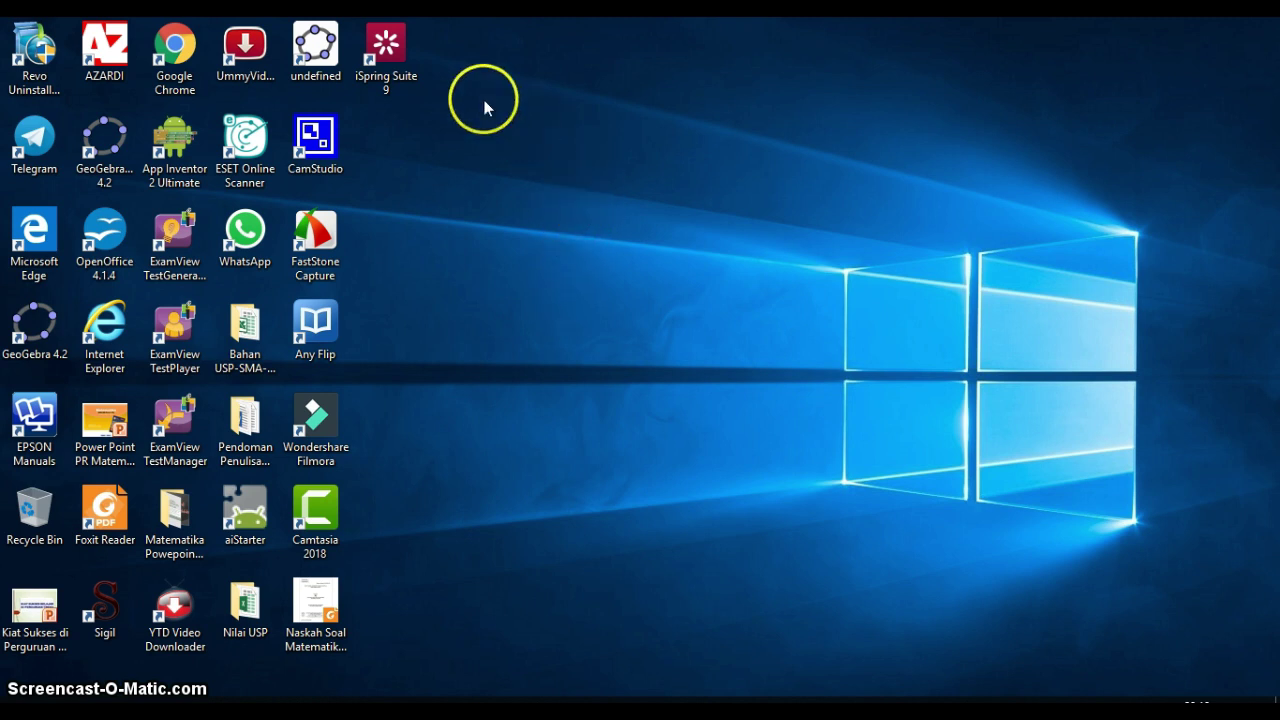
Step: Launch iSpring Suite 9 and look through its project categories, from courses and quizzes to screencasts and books
{"action": "double_click", "coordinate": [393, 66]}
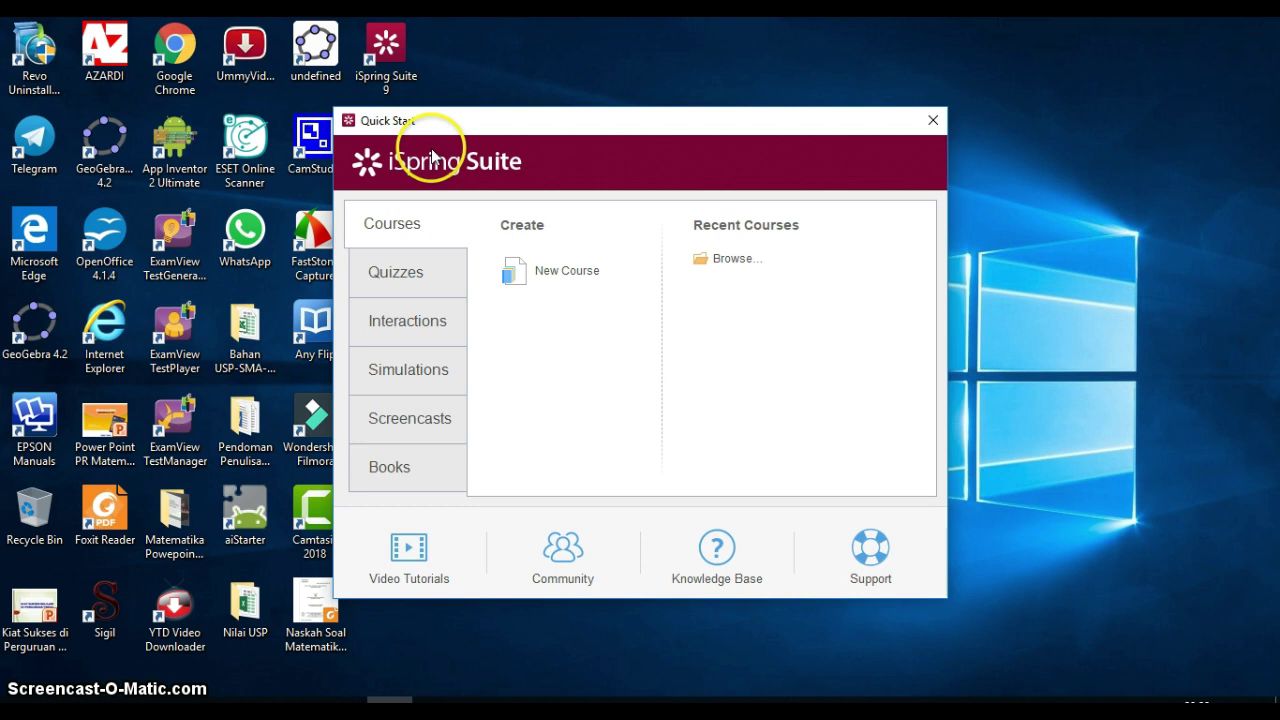
{"action": "left_click", "coordinate": [410, 283]}
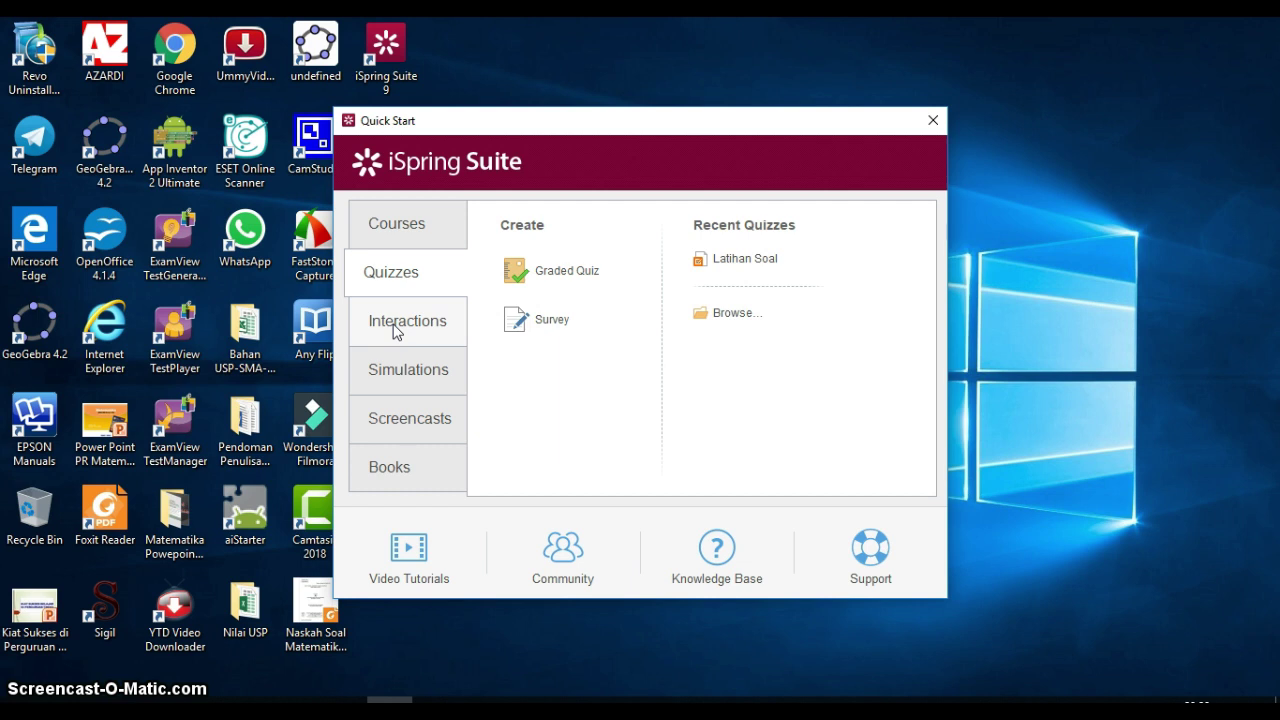
{"action": "left_click", "coordinate": [406, 232]}
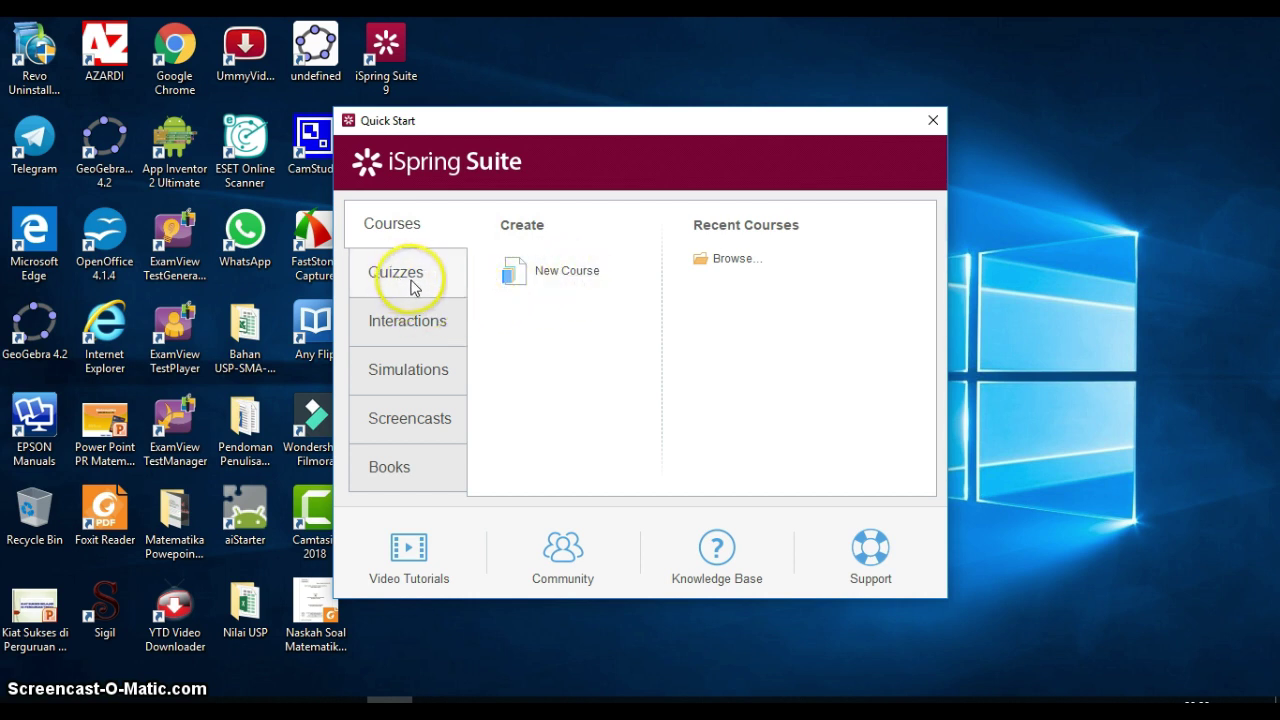
{"action": "left_click", "coordinate": [412, 333]}
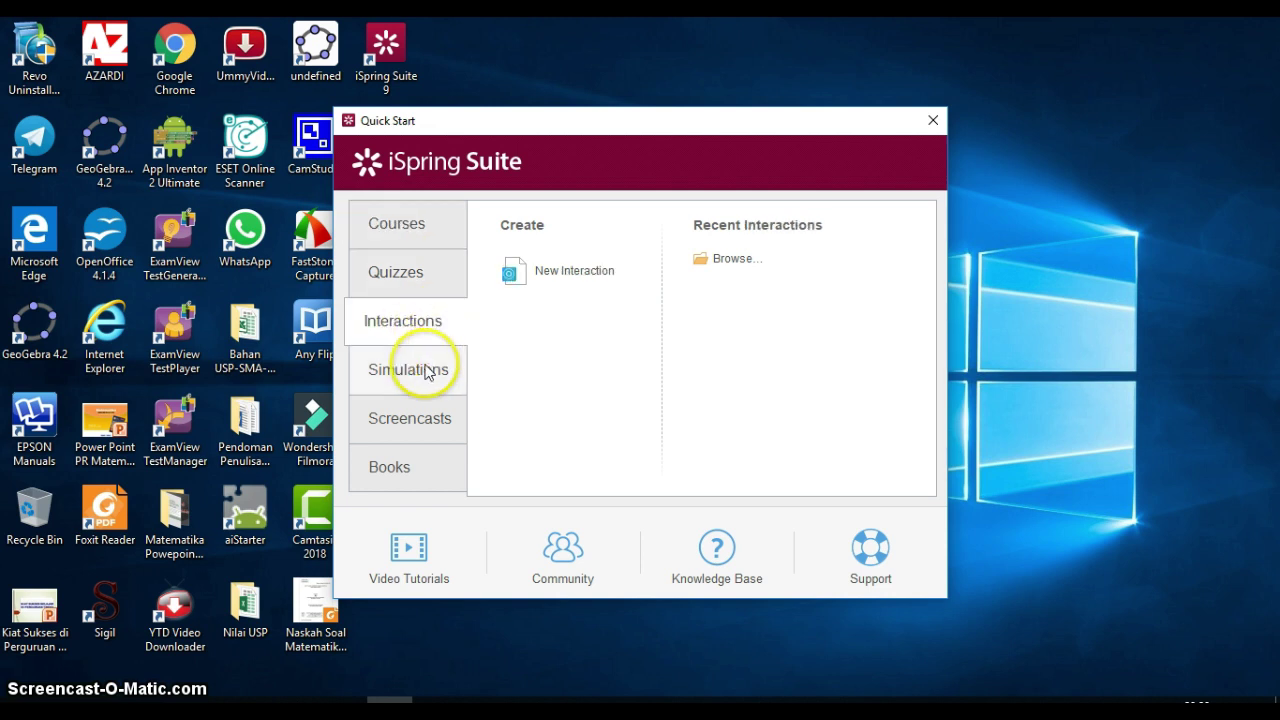
{"action": "left_click", "coordinate": [422, 372]}
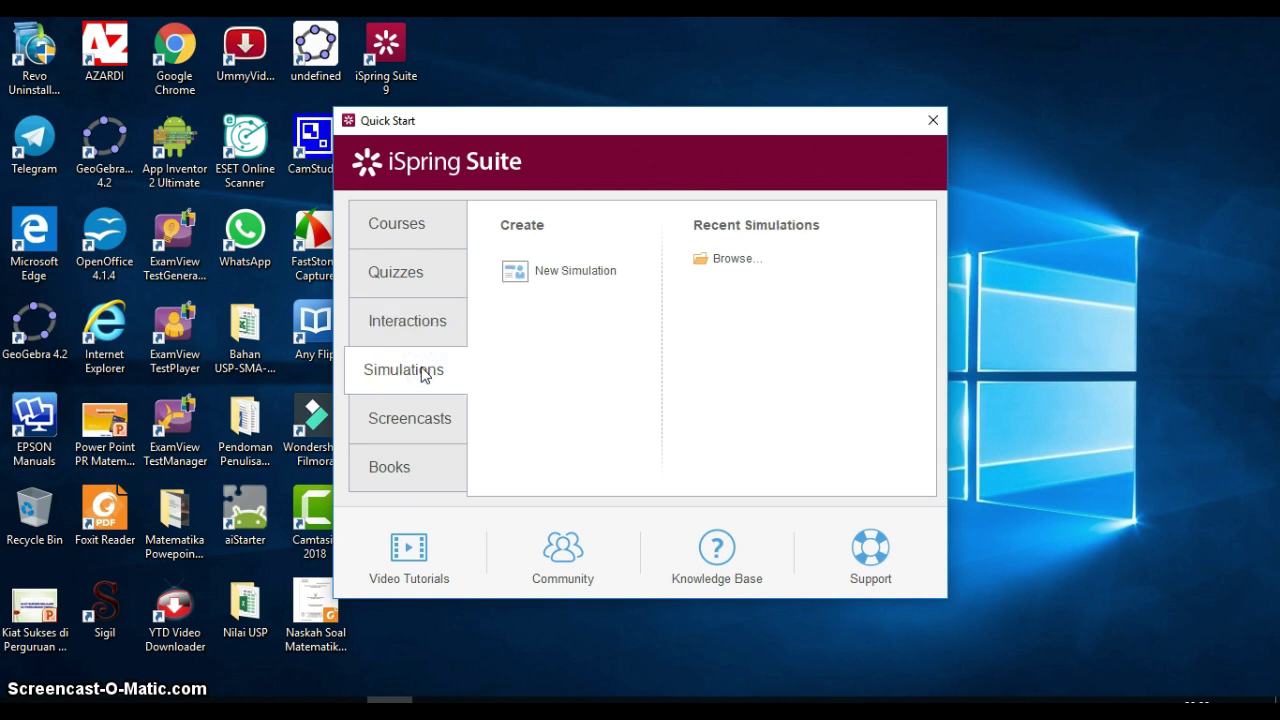
{"action": "left_click", "coordinate": [418, 424]}
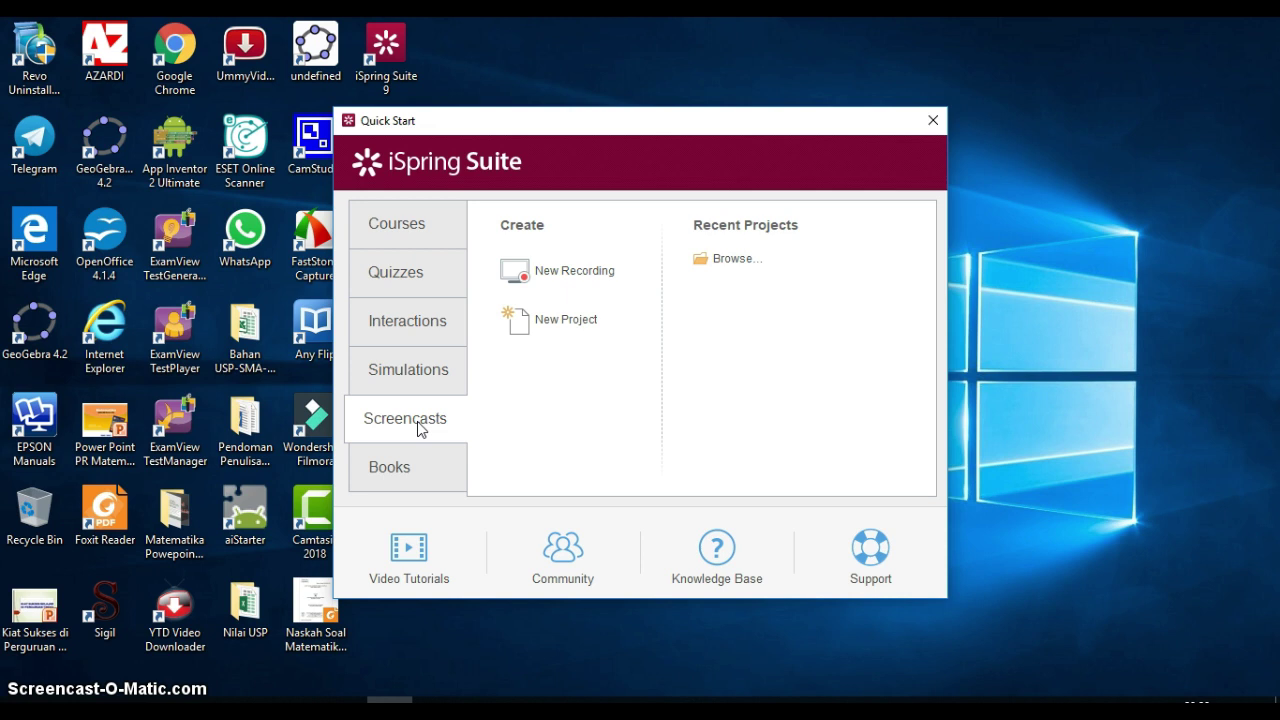
{"action": "left_click", "coordinate": [400, 470]}
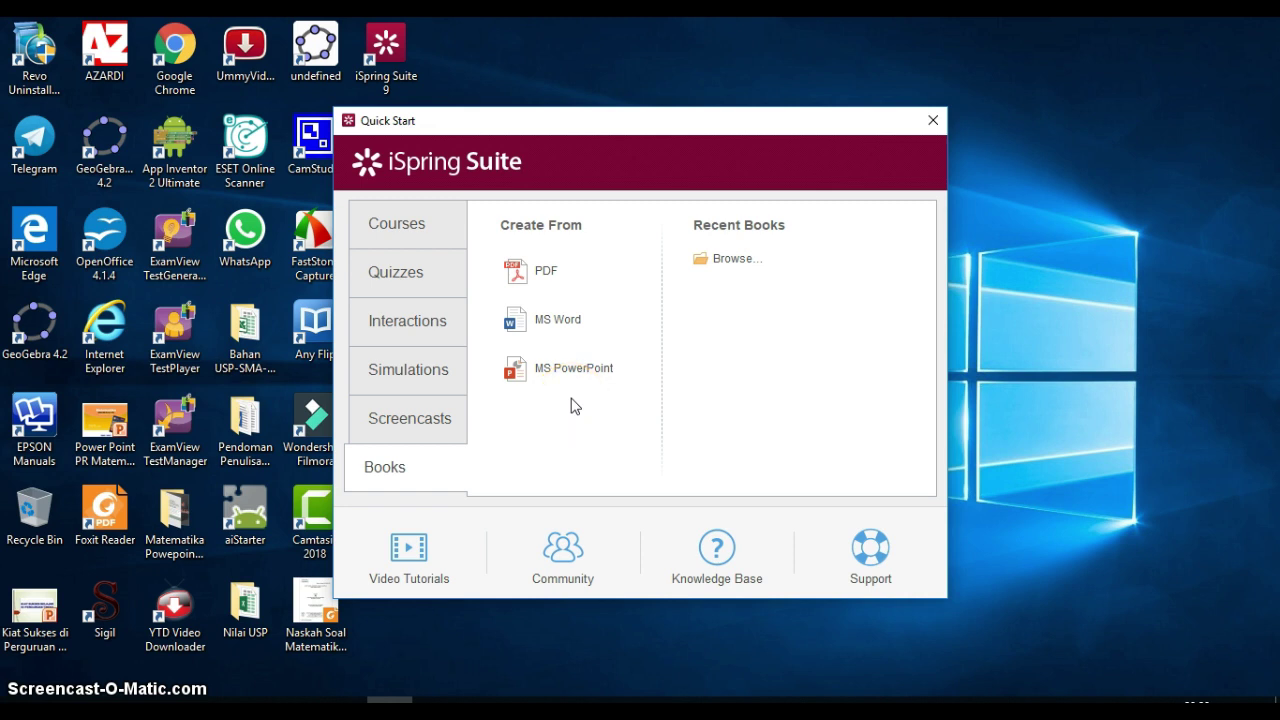
Step: Create a new graded quiz and add an intro slide to it
{"action": "left_click", "coordinate": [400, 279]}
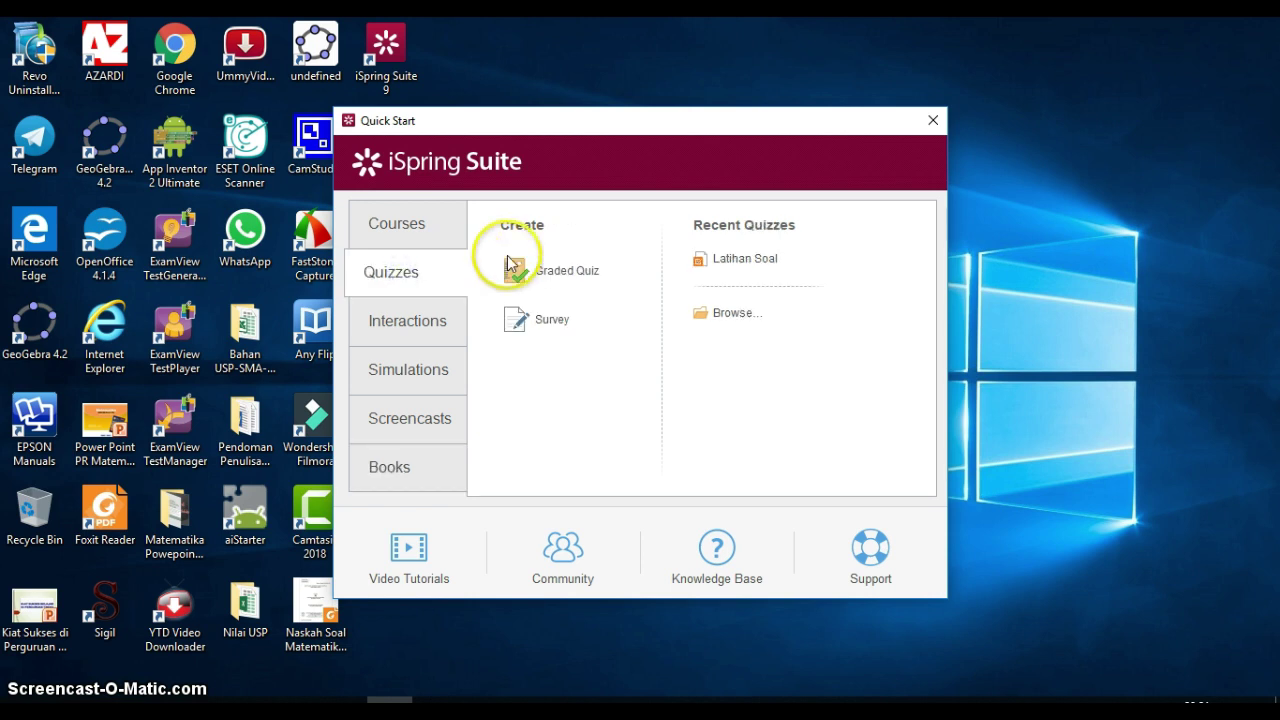
{"action": "left_click", "coordinate": [577, 277]}
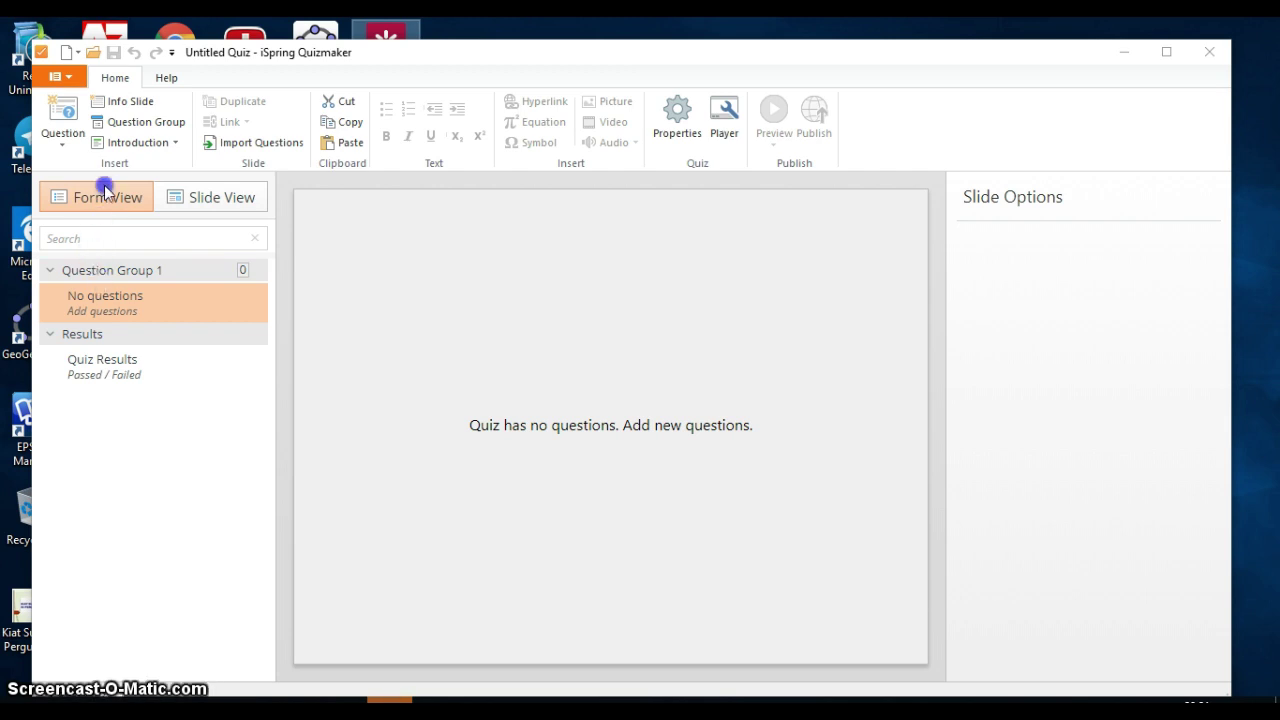
{"action": "left_click", "coordinate": [168, 148]}
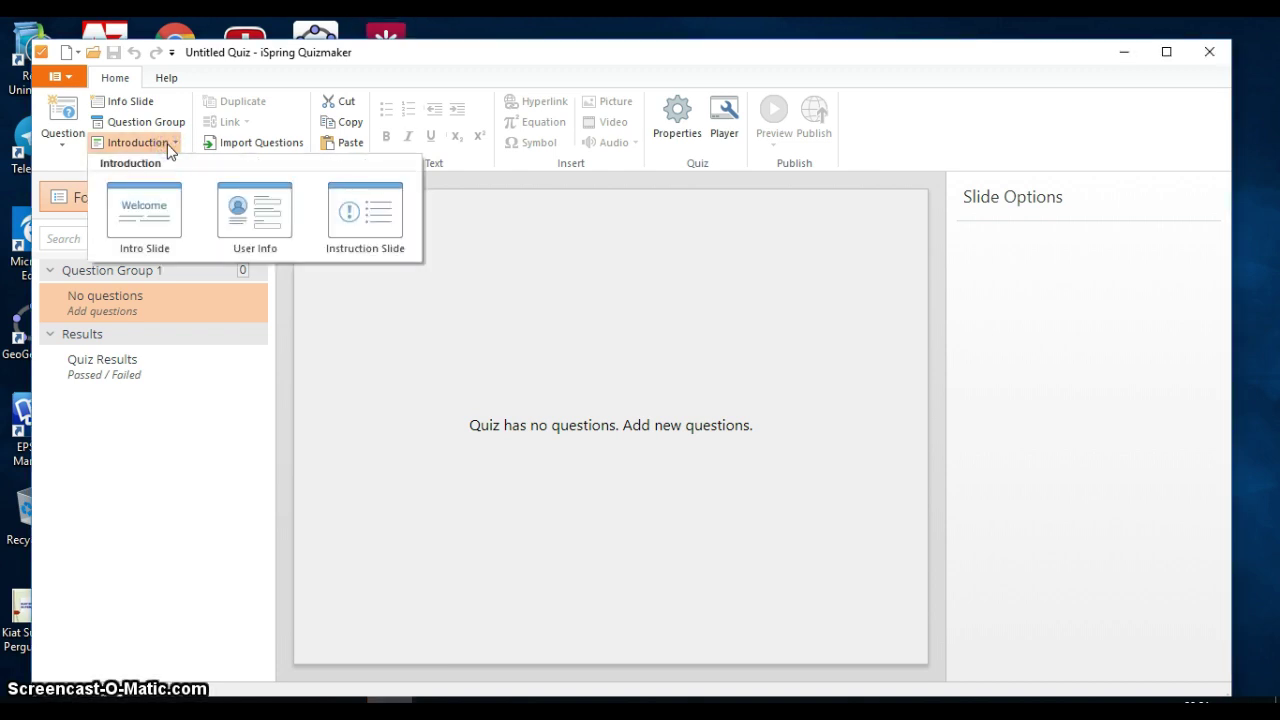
{"action": "left_click", "coordinate": [140, 218]}
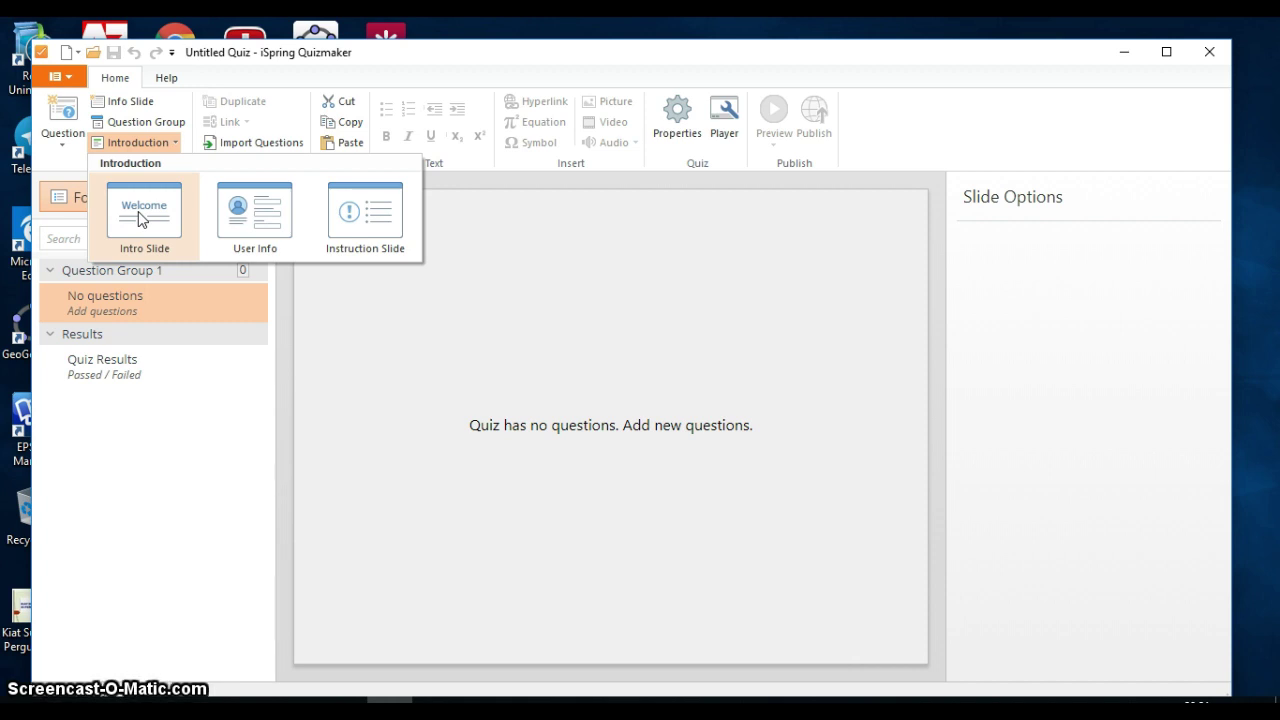
{"action": "left_click", "coordinate": [140, 218]}
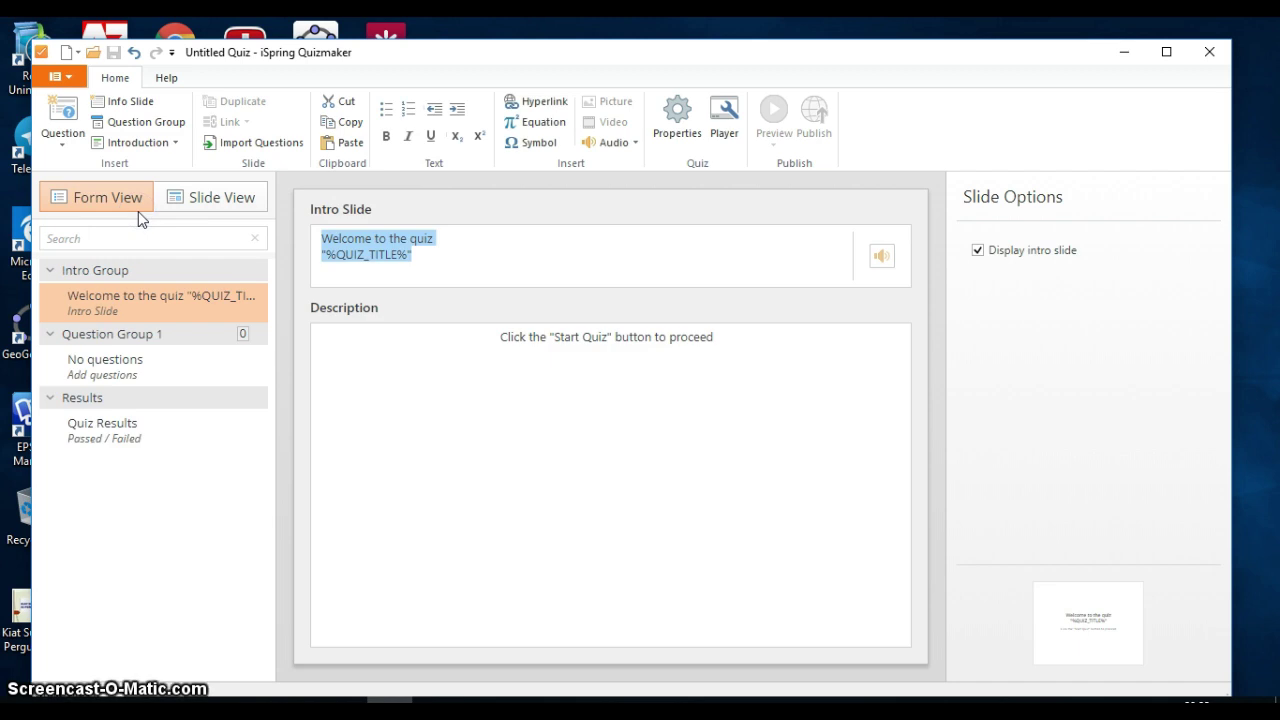
Step: Replace the intro slide's title with "Selamat Datang Di Quiz Matematika"
{"action": "left_click", "coordinate": [381, 267]}
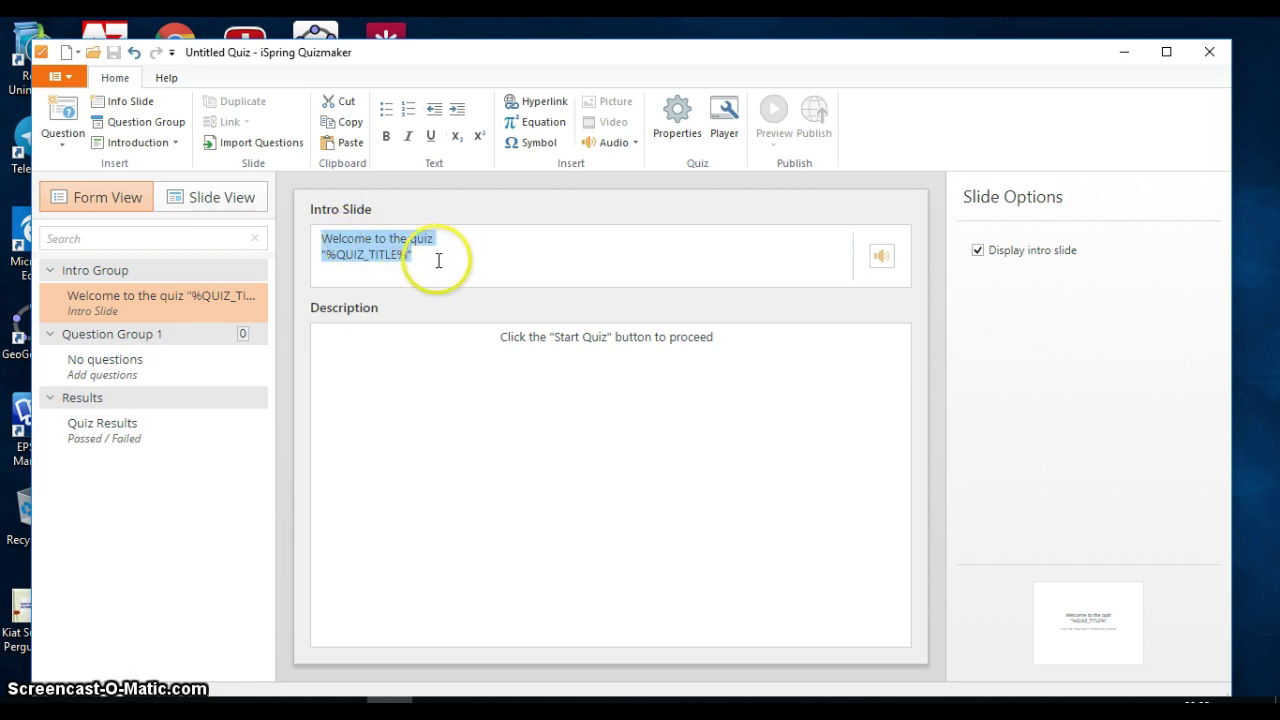
{"action": "type", "text": "Selamat Datang"}
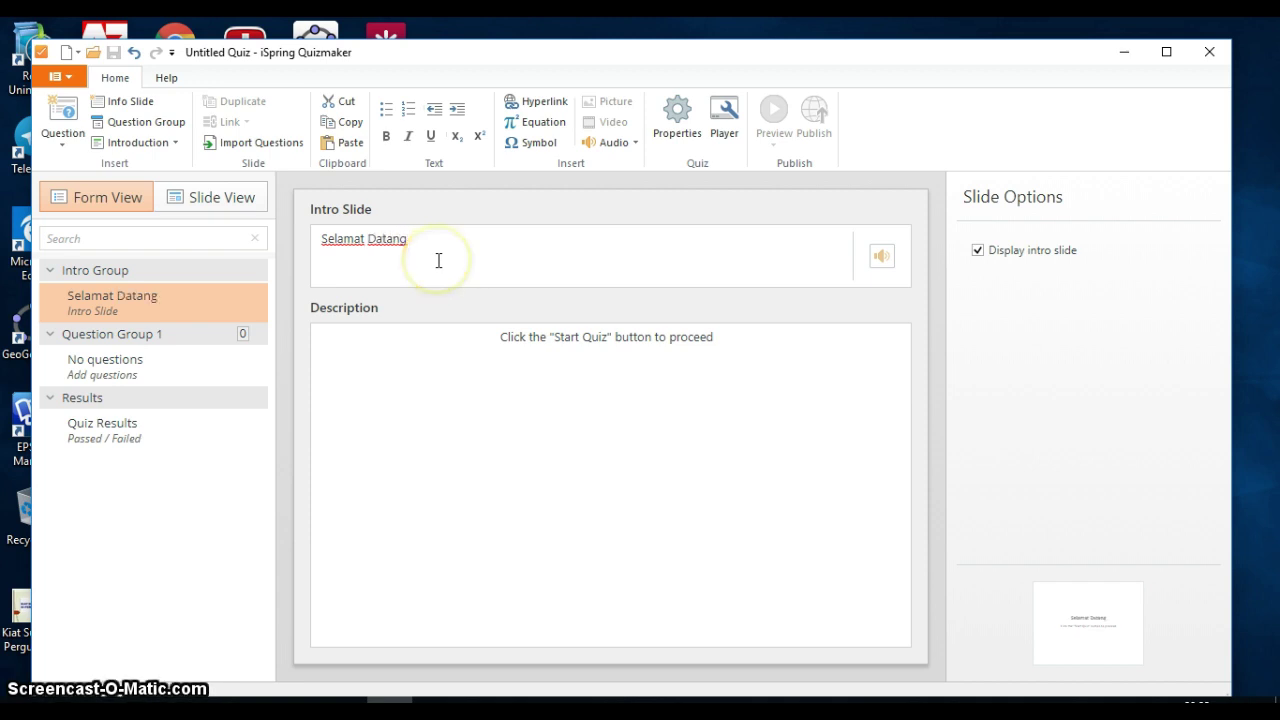
{"action": "type", "text": " Di Quiz Matem"}
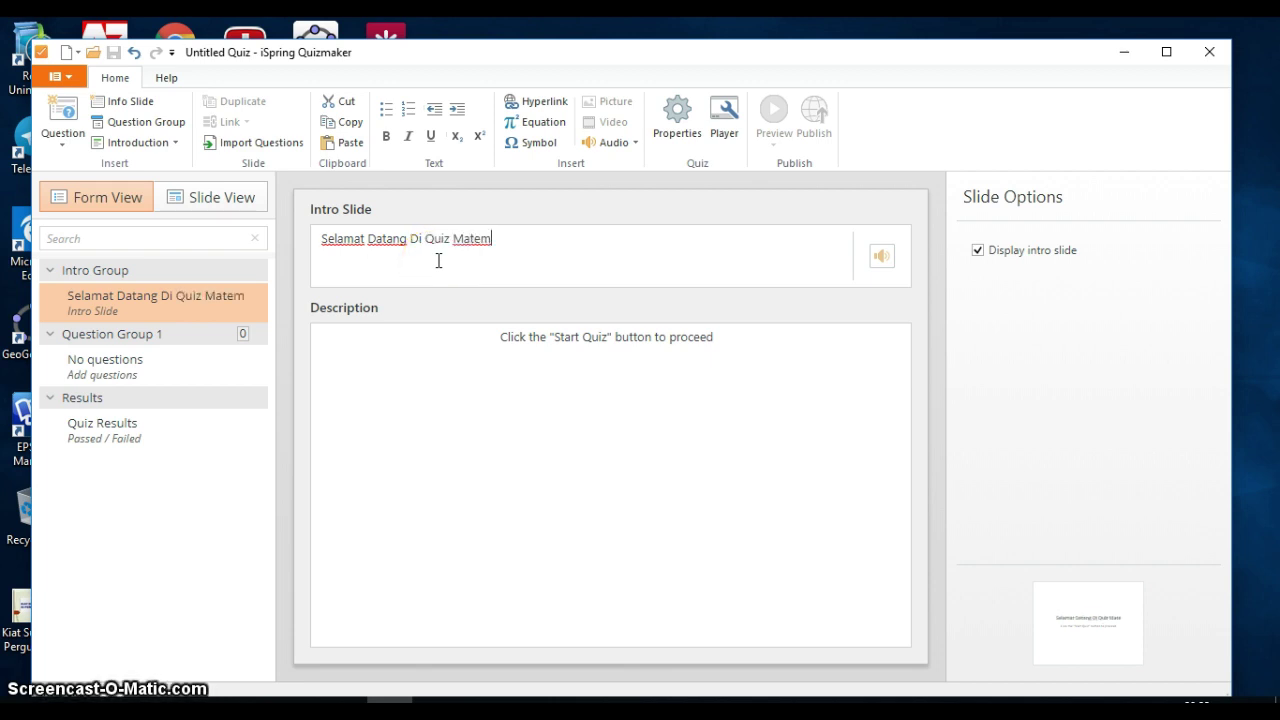
{"action": "type", "text": "atika"}
Step: Change the intro slide's description to 'Klik tombol "Start Quiz" berikut ini'
{"action": "left_click", "coordinate": [530, 363]}
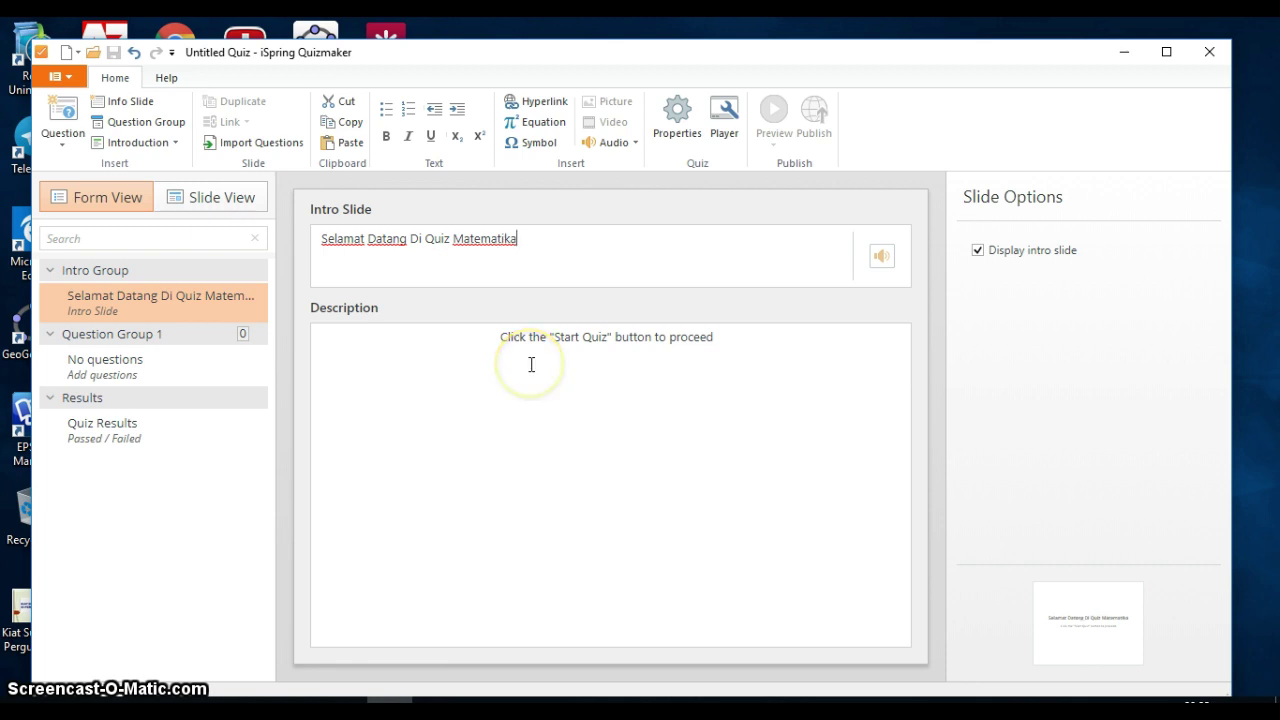
{"action": "left_click_drag", "start_coordinate": [501, 337], "coordinate": [544, 338]}
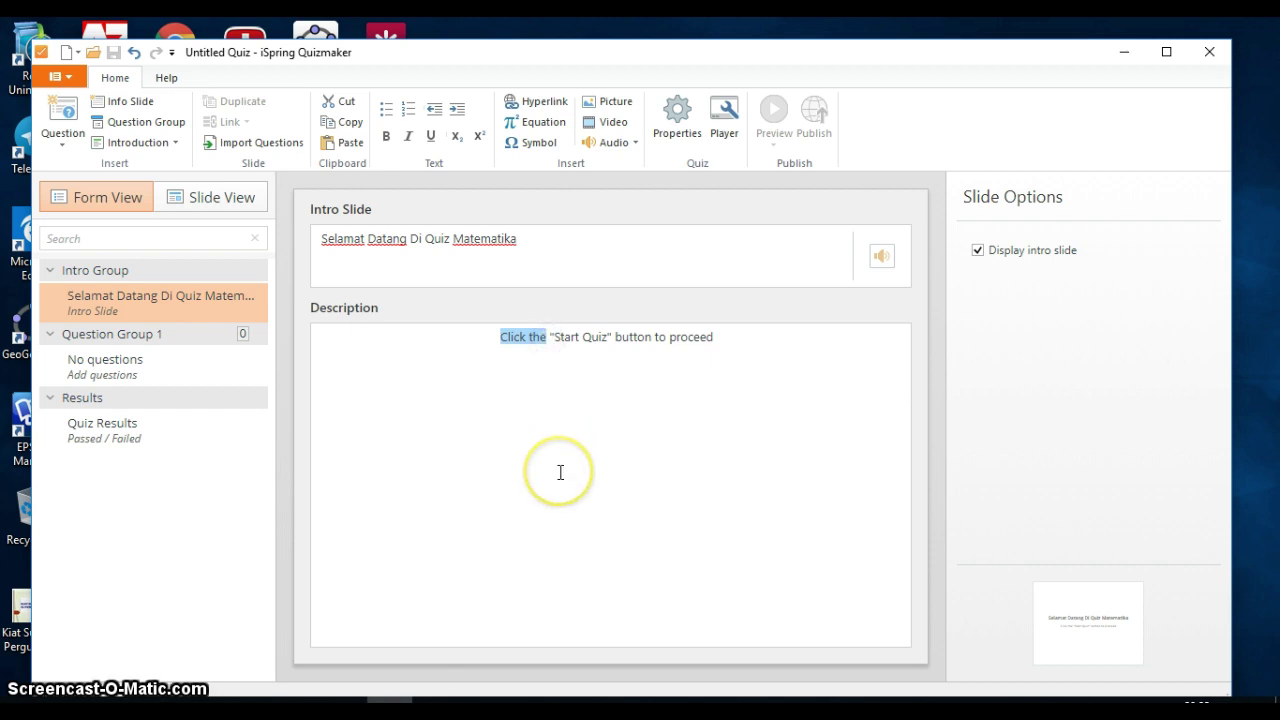
{"action": "type", "text": "Klik"}
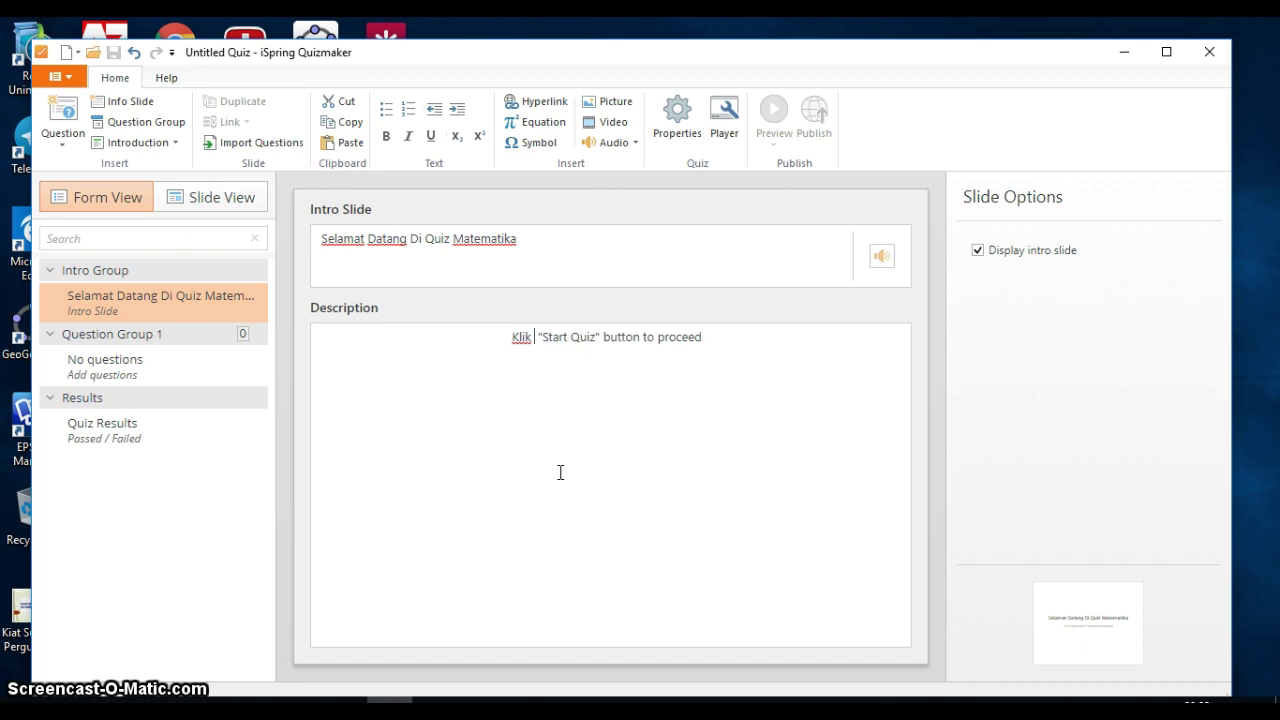
{"action": "type", "text": " tombol"}
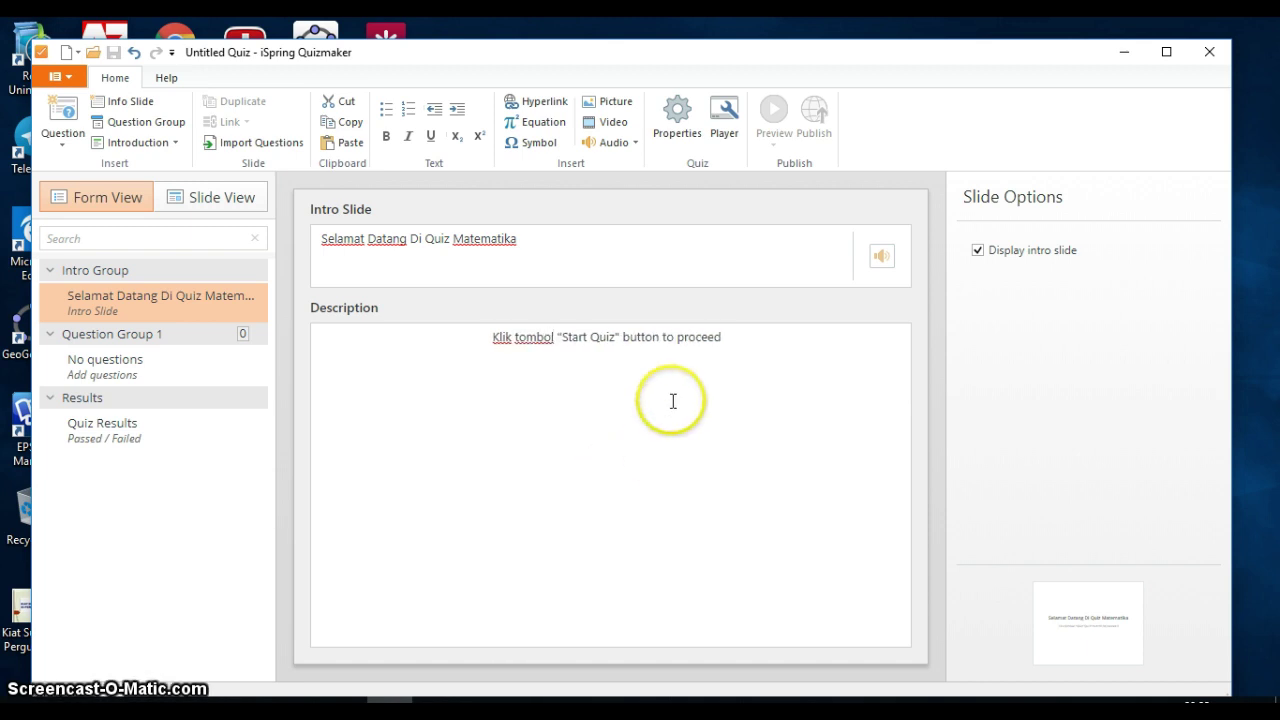
{"action": "left_click_drag", "start_coordinate": [623, 337], "coordinate": [739, 333]}
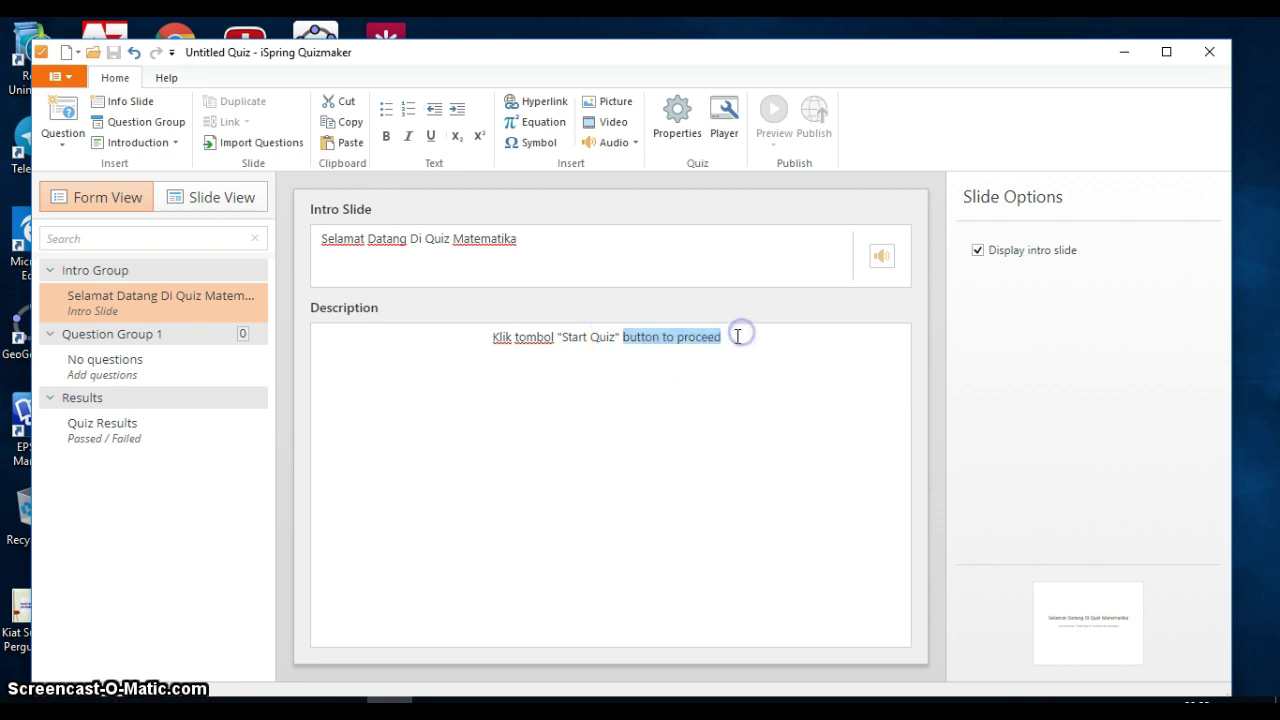
{"action": "key", "text": "BackSpace"}
{"action": "type", "text": "berikutin"}
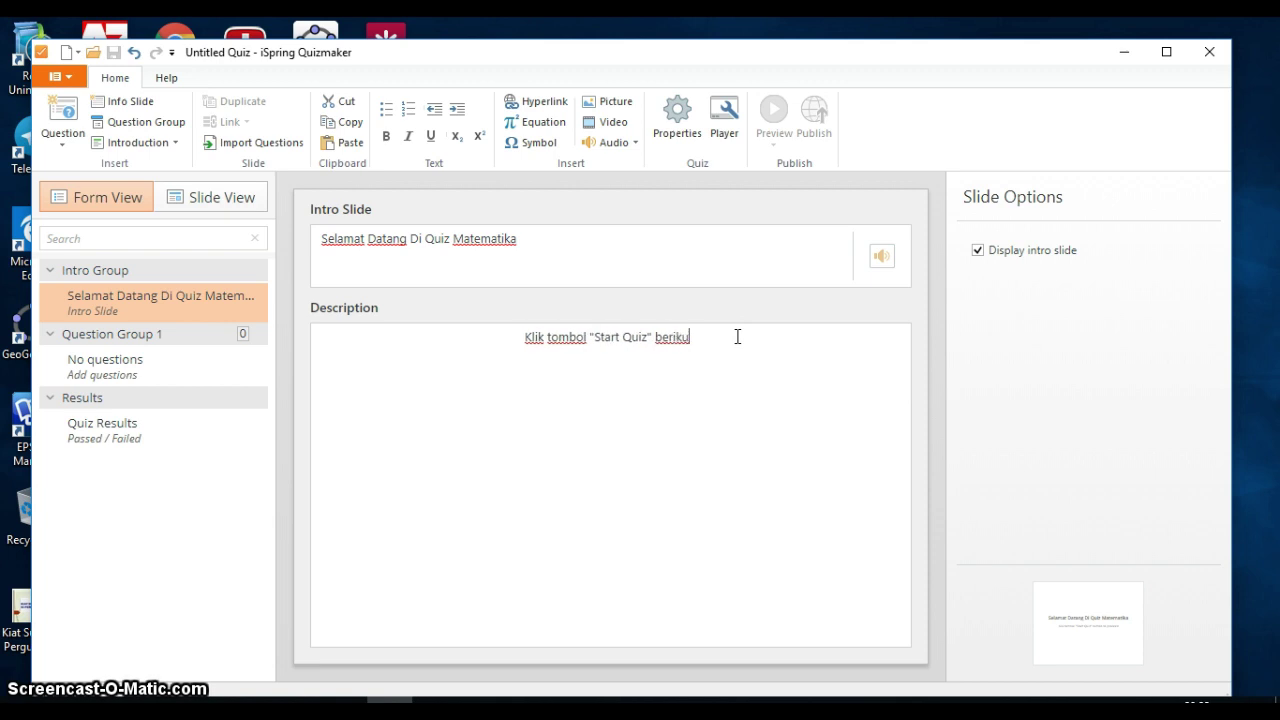
{"action": "key", "text": "BackSpace"}
{"action": "key", "text": "BackSpace"}
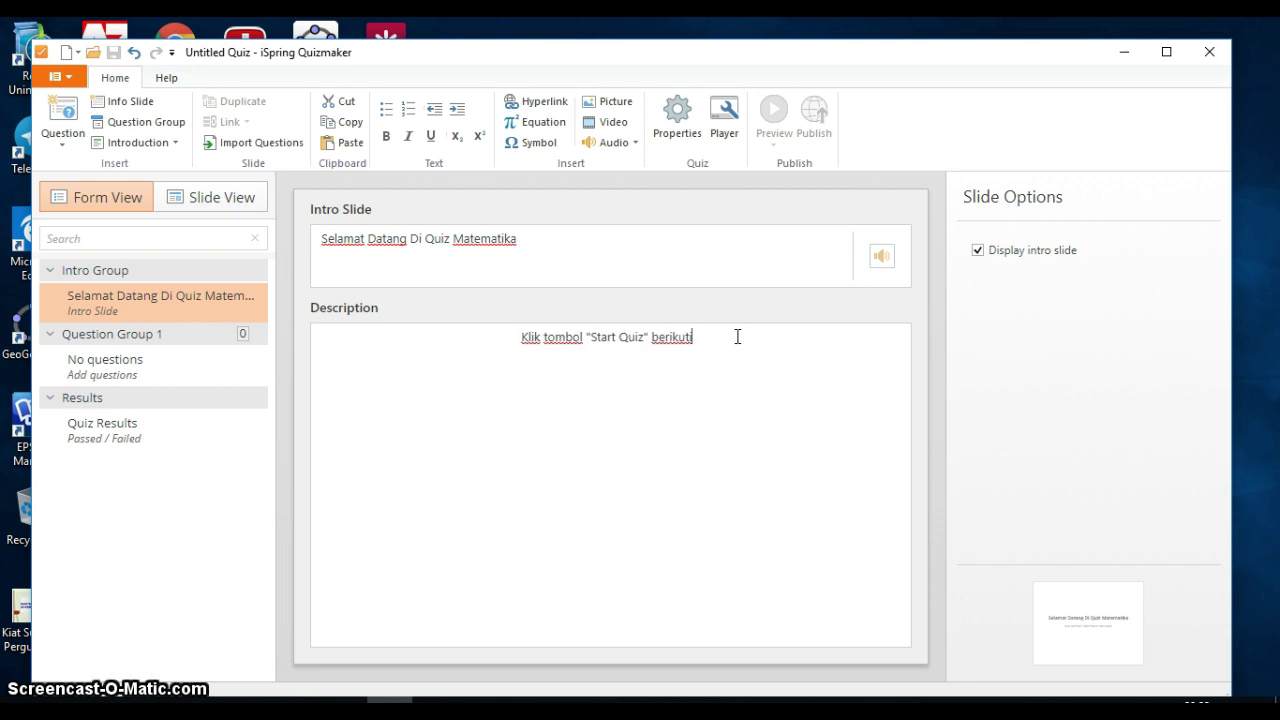
{"action": "type", "text": "ini"}
{"action": "left_click", "coordinate": [734, 371]}
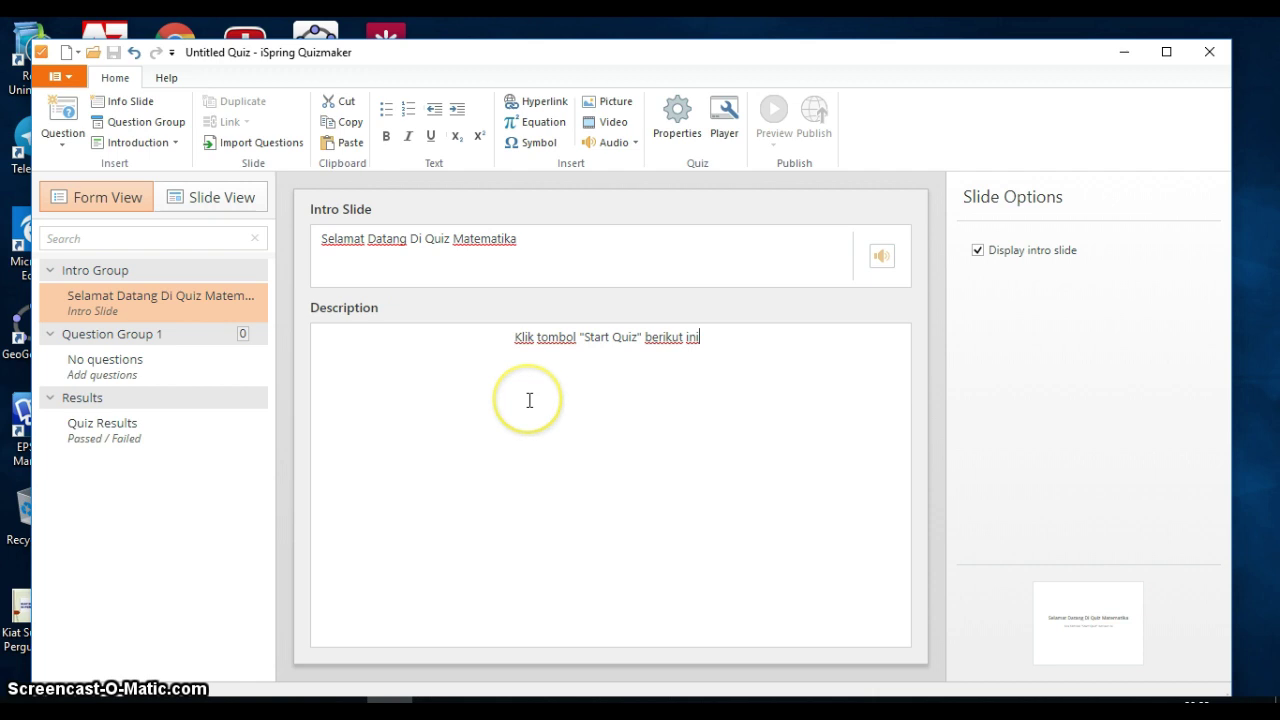
Step: Show the intro slide in its slide layout view and display the commands for inserting objects
{"action": "left_click", "coordinate": [215, 200]}
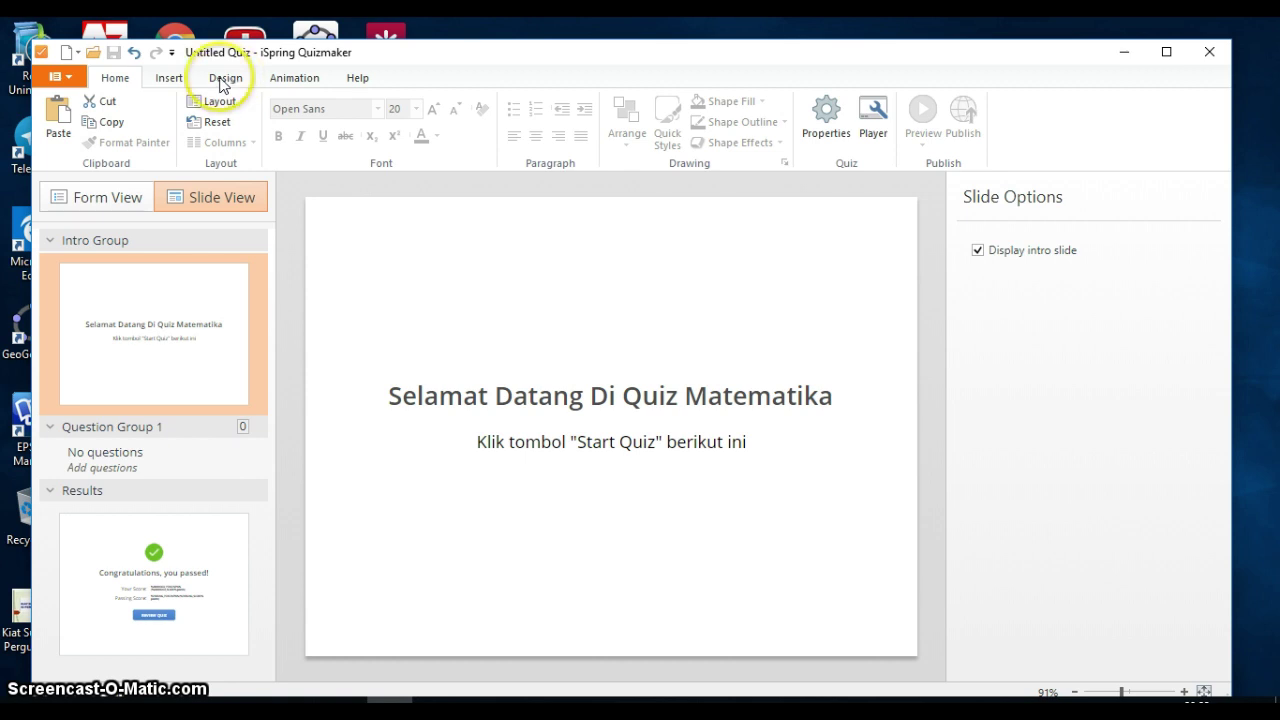
{"action": "left_click", "coordinate": [169, 80]}
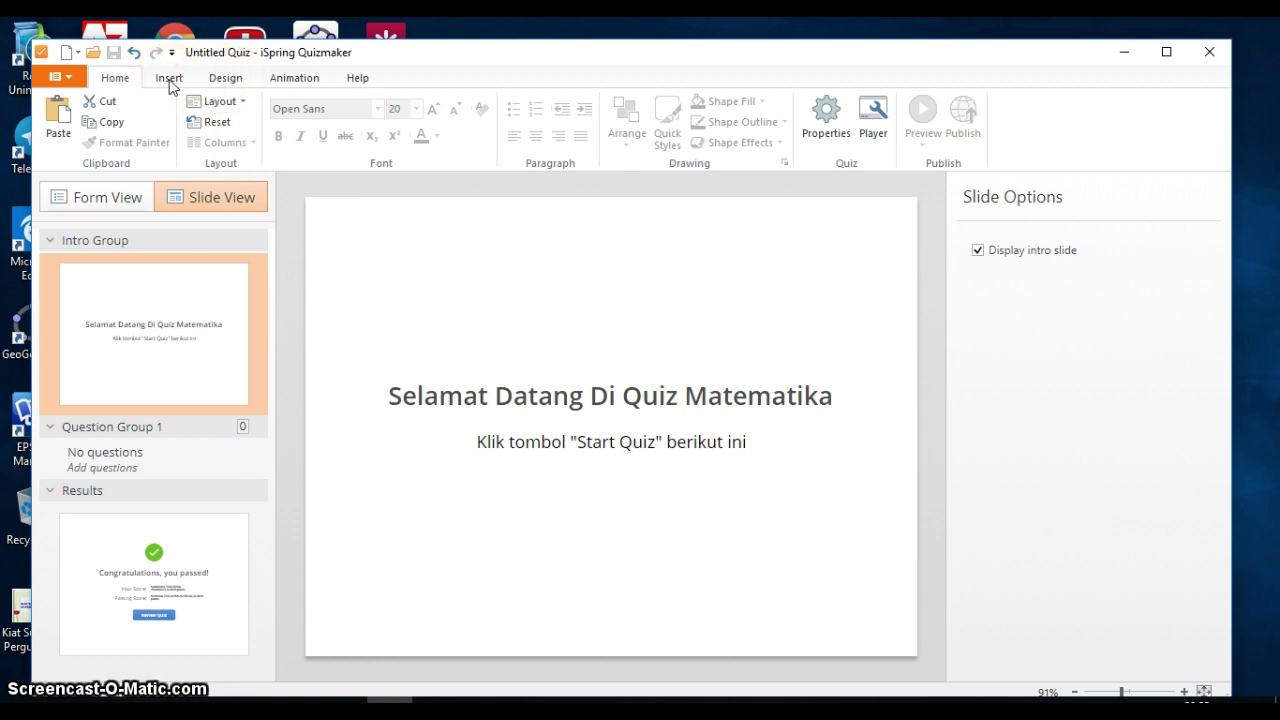
{"action": "left_click", "coordinate": [169, 80]}
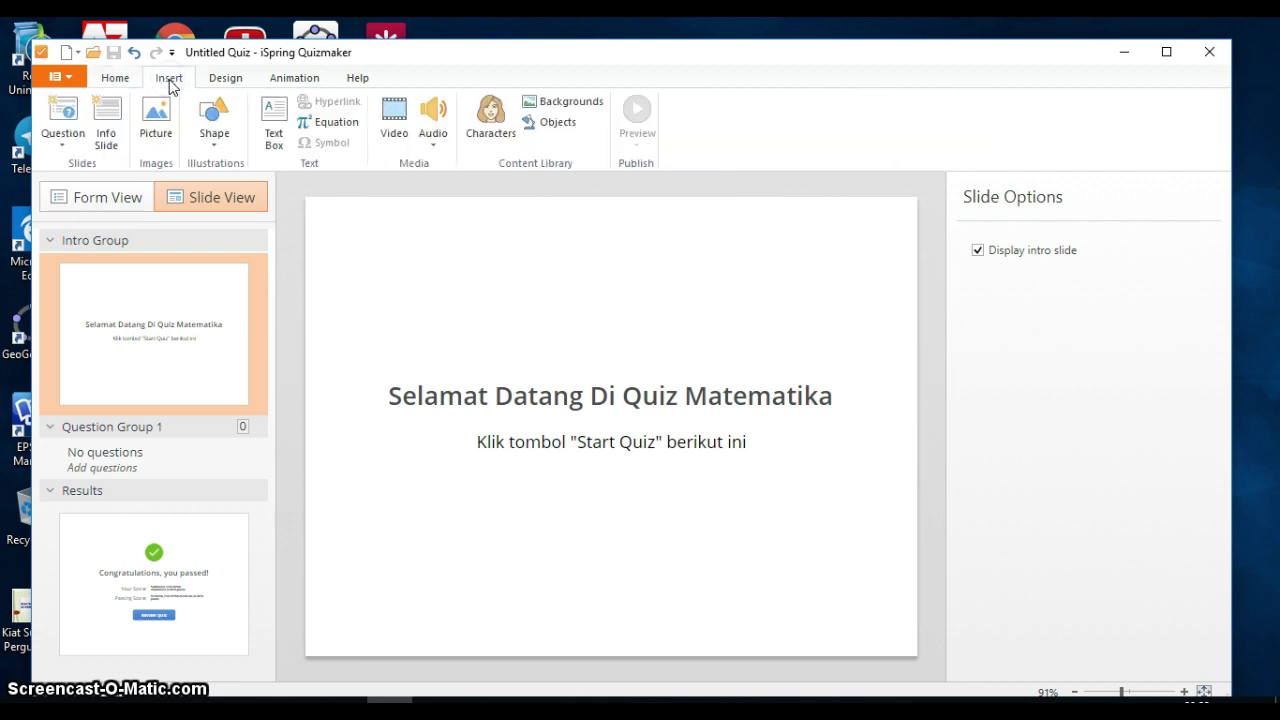
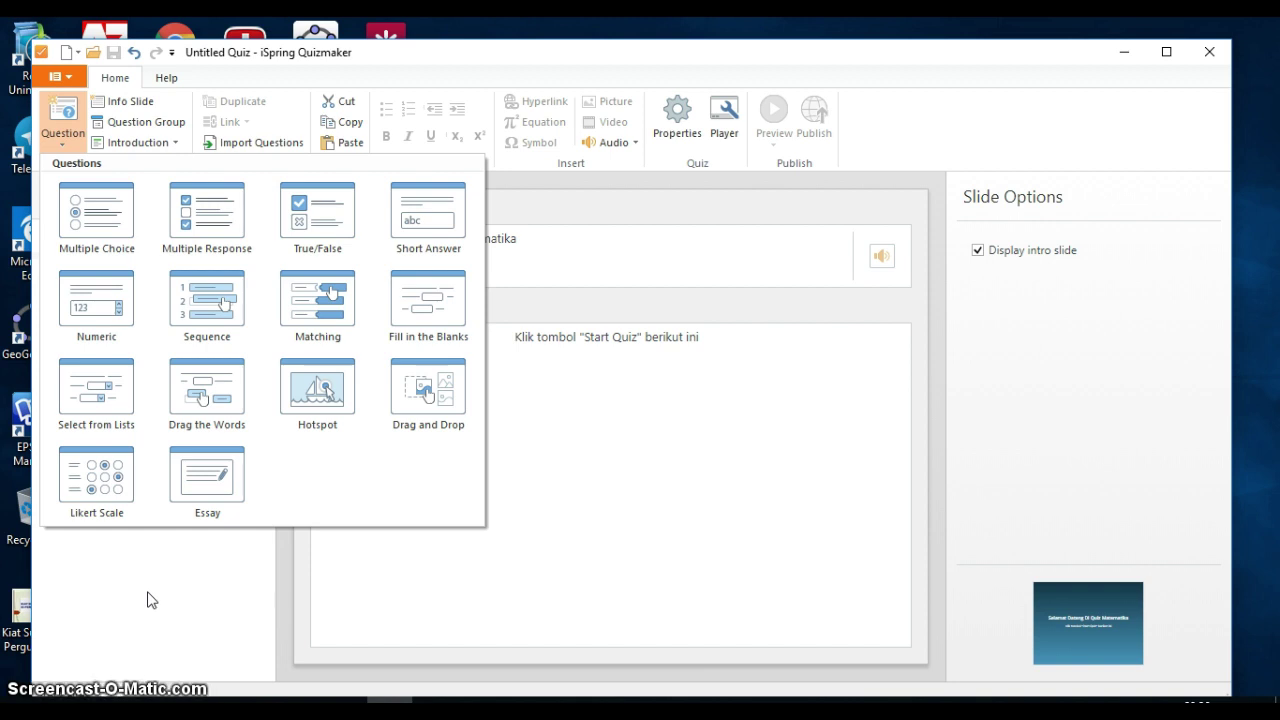
Step: Add a multiple choice question to Question Group 1
{"action": "left_click", "coordinate": [150, 600]}
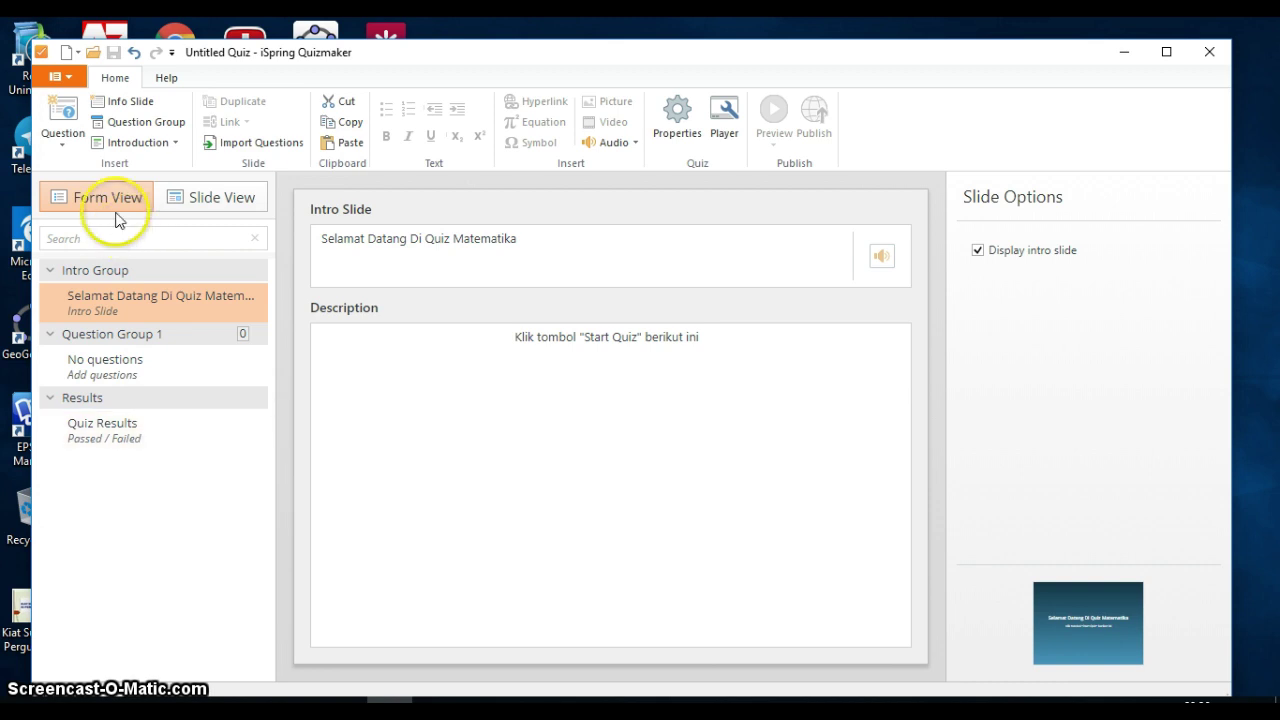
{"action": "left_click", "coordinate": [62, 148]}
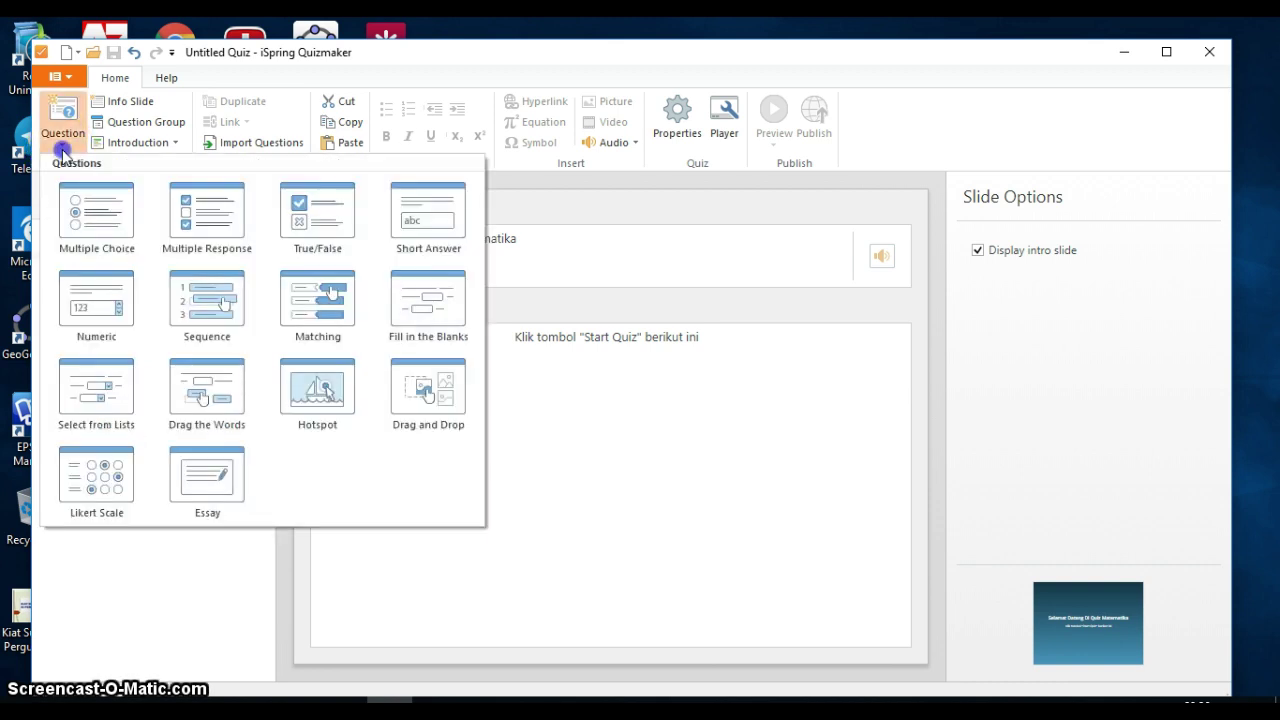
{"action": "left_click", "coordinate": [97, 232]}
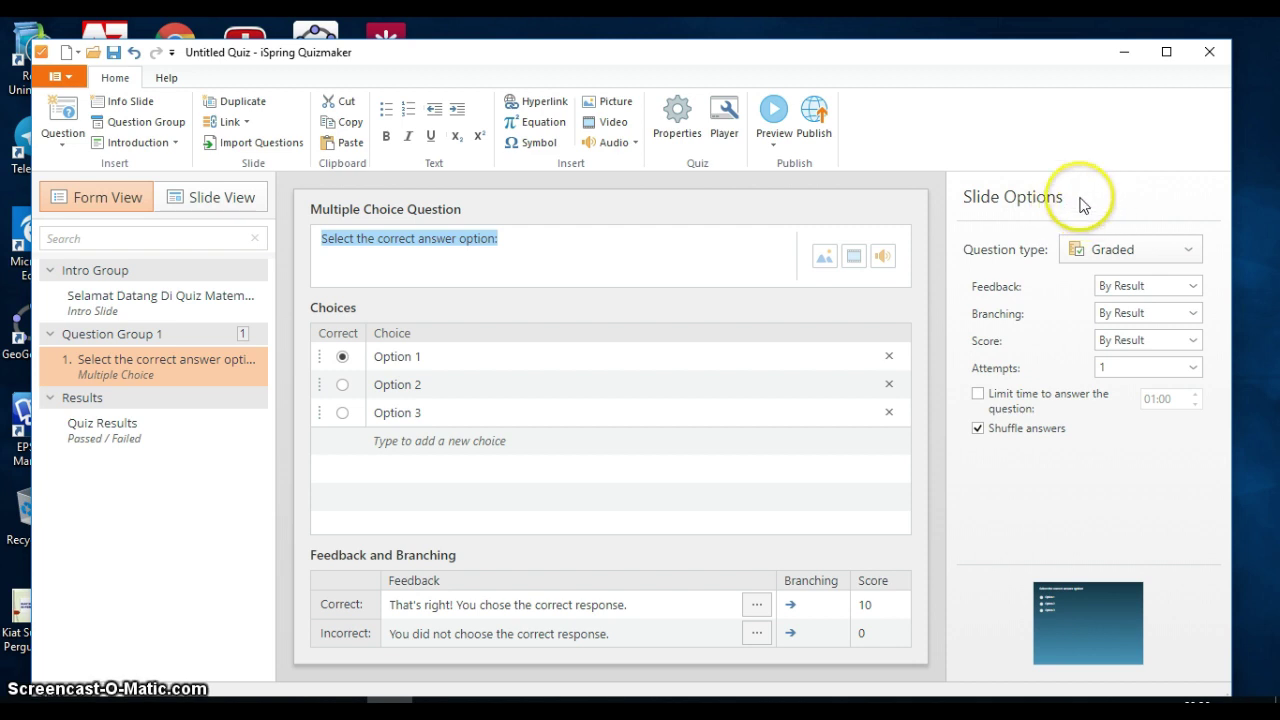
Step: Set the multiple choice question's type to Graded and enable its answer time limit of 01:00
{"action": "left_click", "coordinate": [1192, 253]}
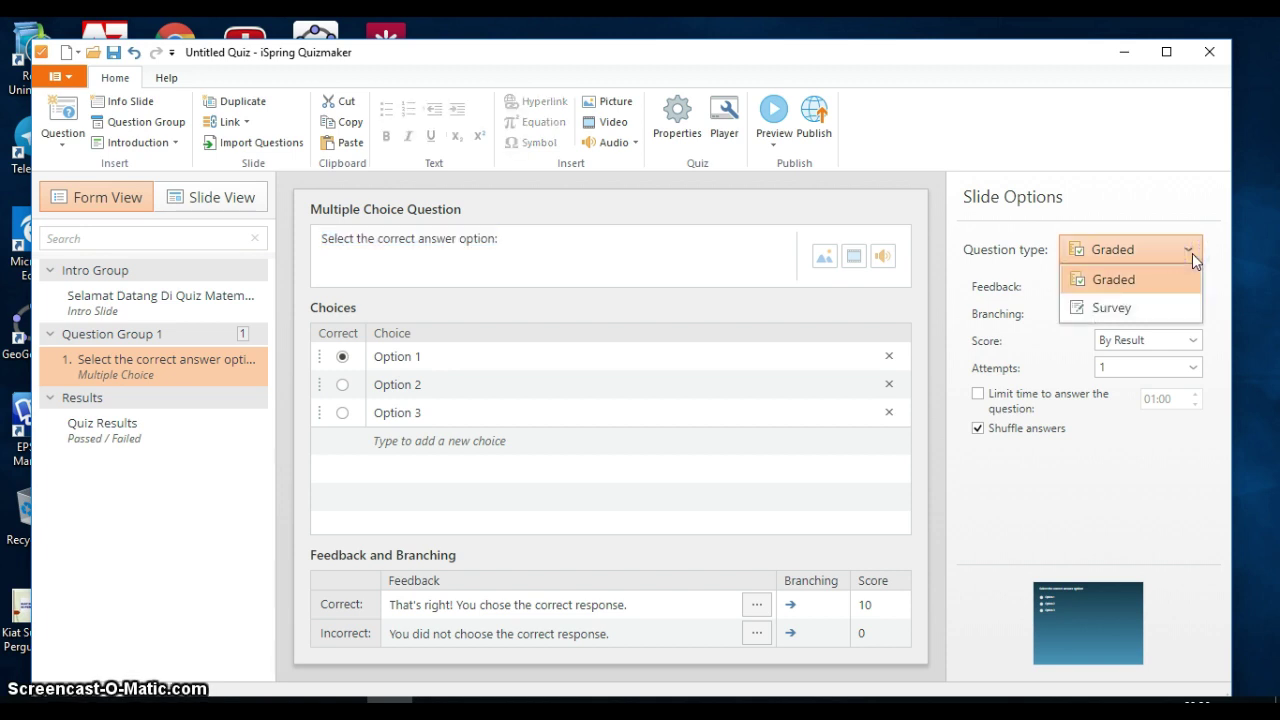
{"action": "left_click", "coordinate": [1130, 284]}
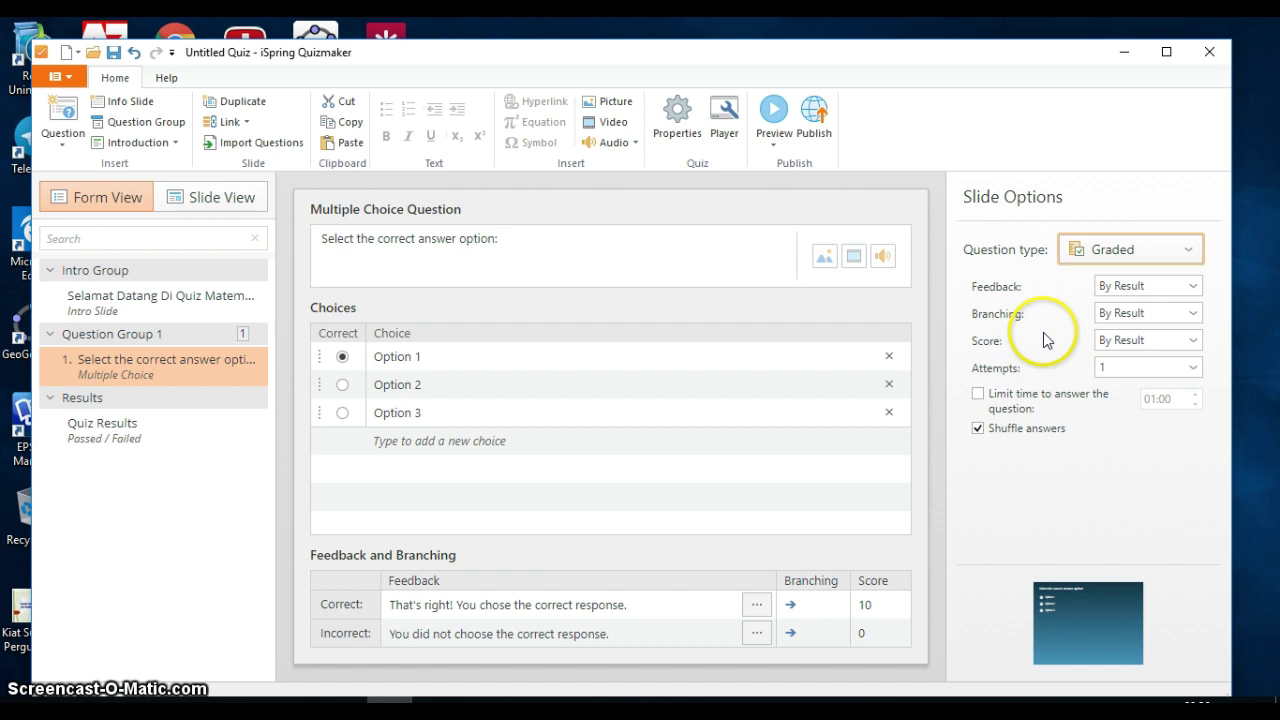
{"action": "left_click", "coordinate": [978, 396]}
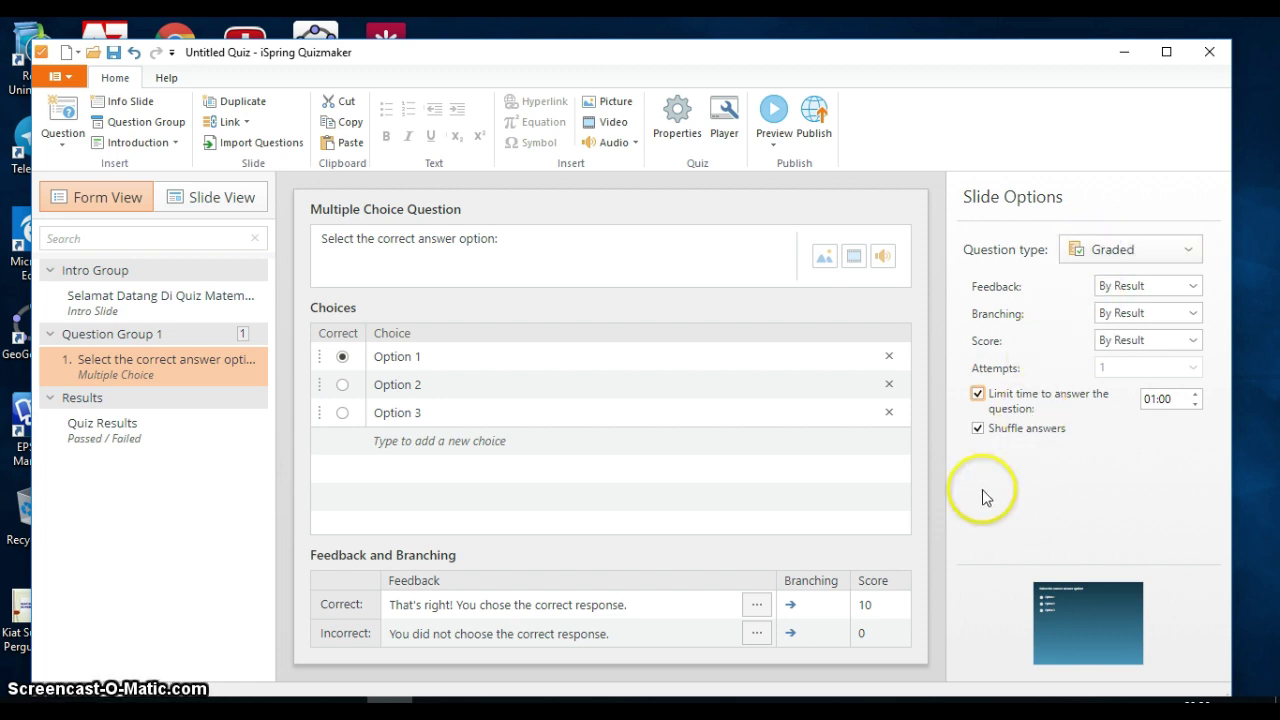
Step: Replace the multiple choice question's text with "Sungai terpanjang di Indonesia adalah...."
{"action": "left_click", "coordinate": [512, 239]}
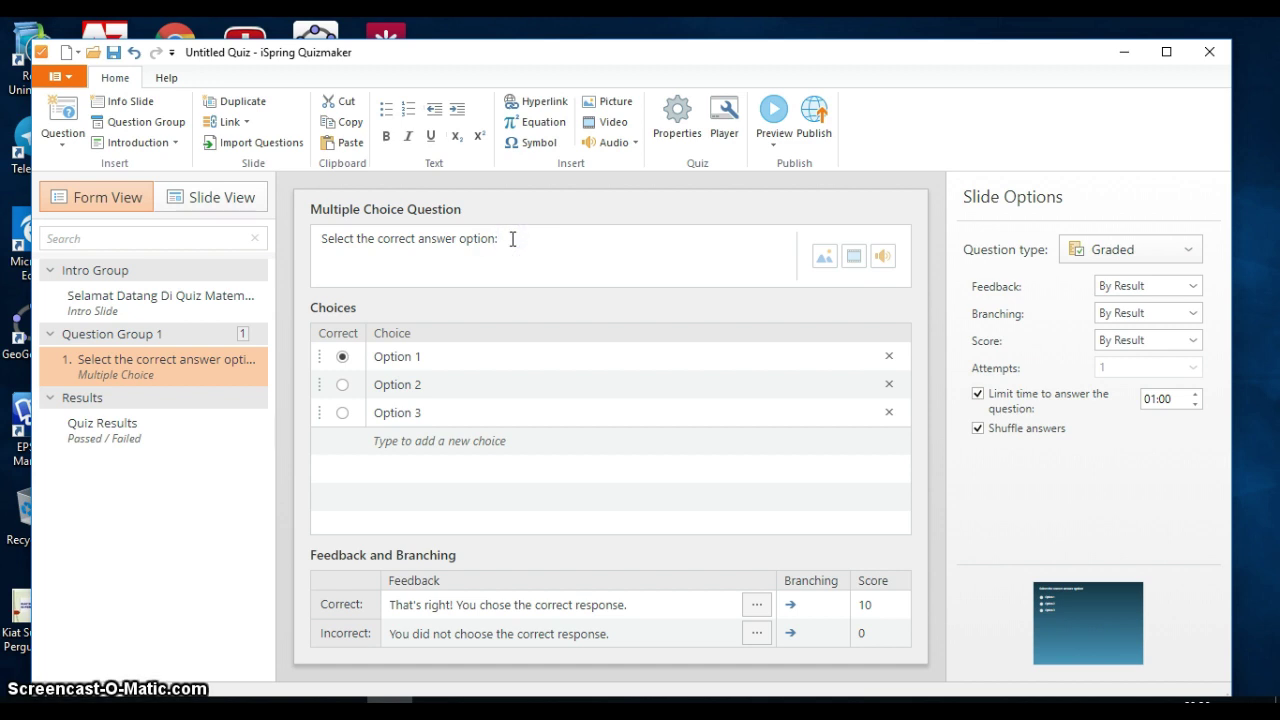
{"action": "key", "text": "BackSpace"}
{"action": "key", "text": "BackSpace"}
{"action": "key", "text": "BackSpace"}
{"action": "key", "text": "BackSpace"}
{"action": "key", "text": "BackSpace"}
{"action": "key", "text": "BackSpace"}
{"action": "key", "text": "BackSpace"}
{"action": "key", "text": "BackSpace"}
{"action": "key", "text": "BackSpace"}
{"action": "key", "text": "BackSpace"}
{"action": "key", "text": "BackSpace"}
{"action": "key", "text": "BackSpace"}
{"action": "key", "text": "BackSpace"}
{"action": "key", "text": "BackSpace"}
{"action": "key", "text": "BackSpace"}
{"action": "key", "text": "BackSpace"}
{"action": "key", "text": "BackSpace"}
{"action": "key", "text": "BackSpace"}
{"action": "key", "text": "BackSpace"}
{"action": "key", "text": "BackSpace"}
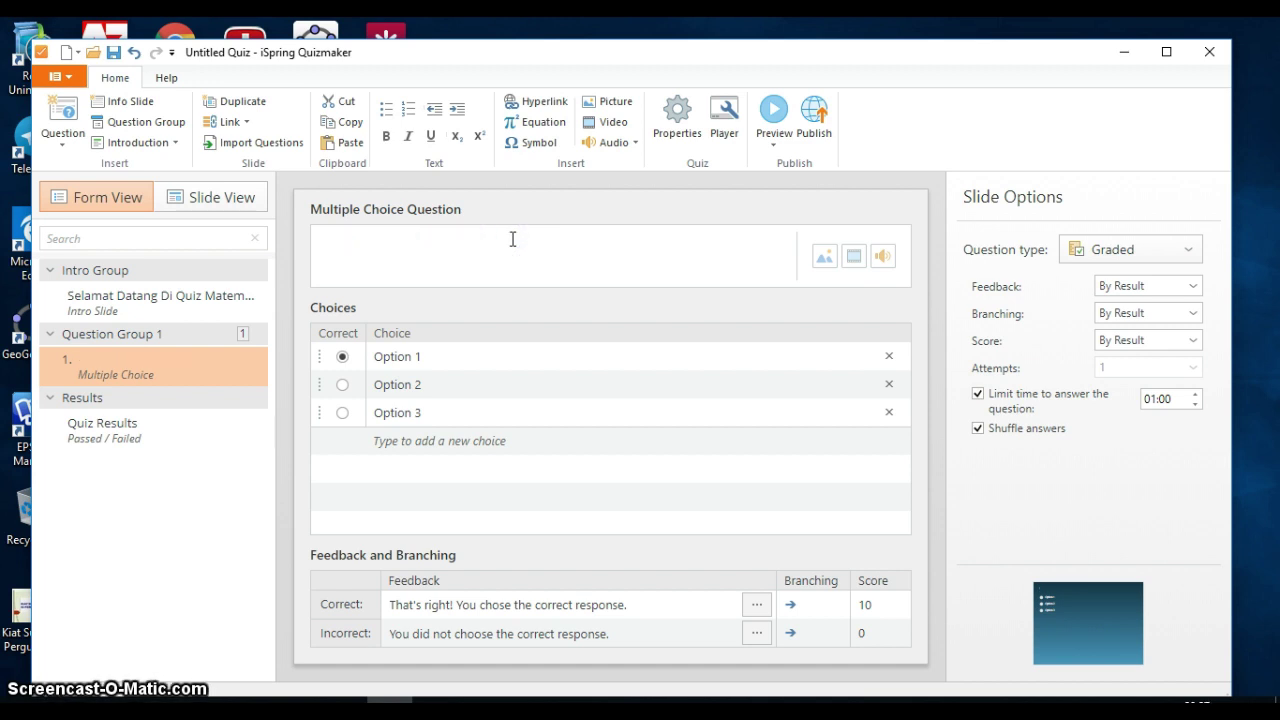
{"action": "type", "text": "S"}
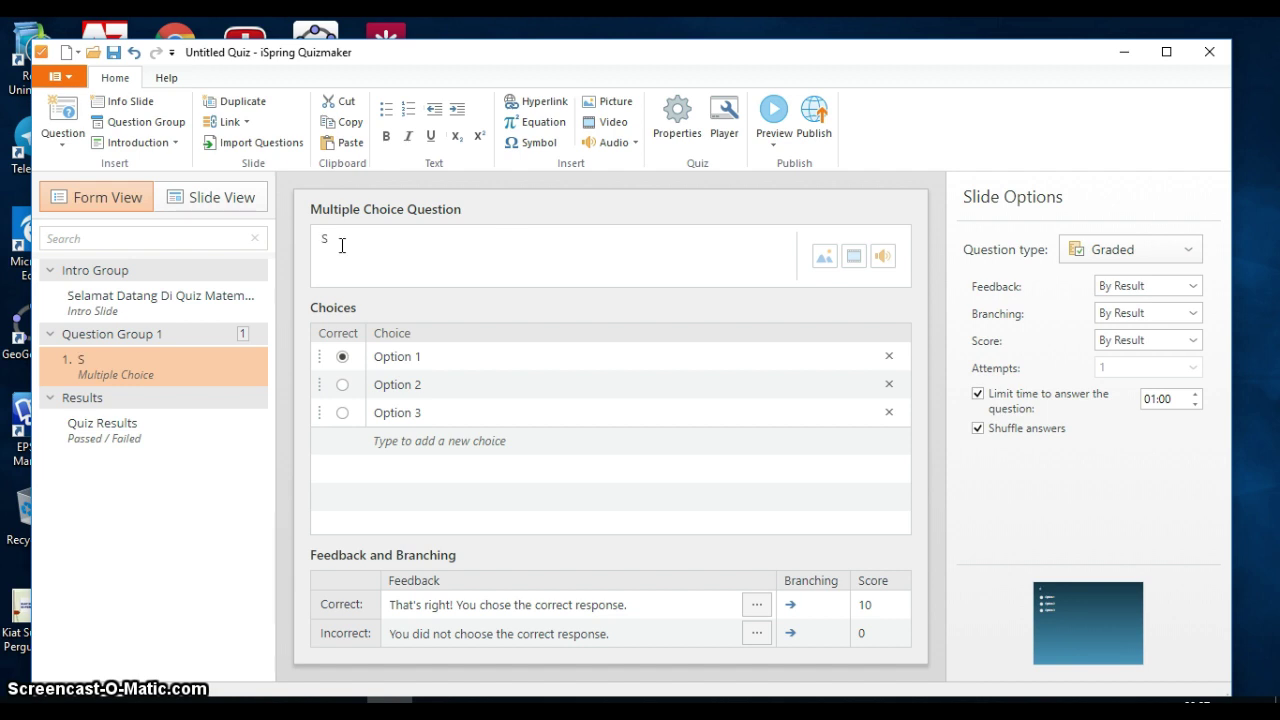
{"action": "type", "text": "ungai "}
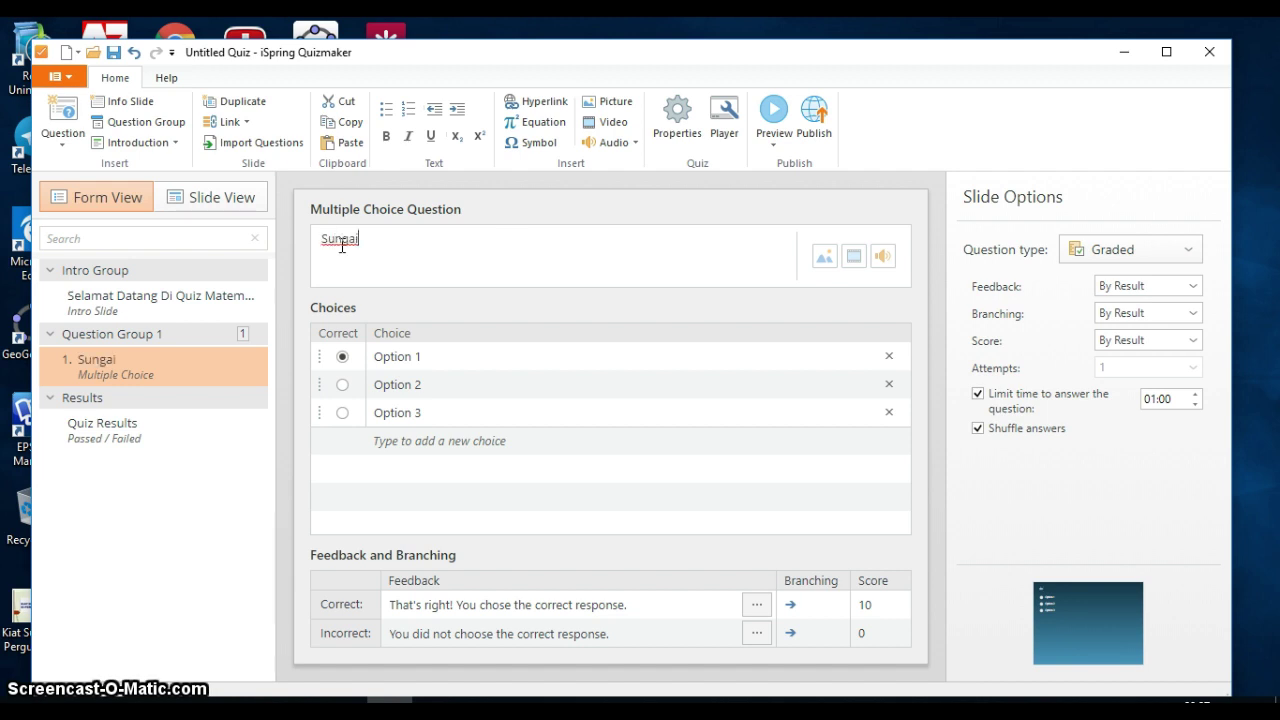
{"action": "type", "text": "terpa"}
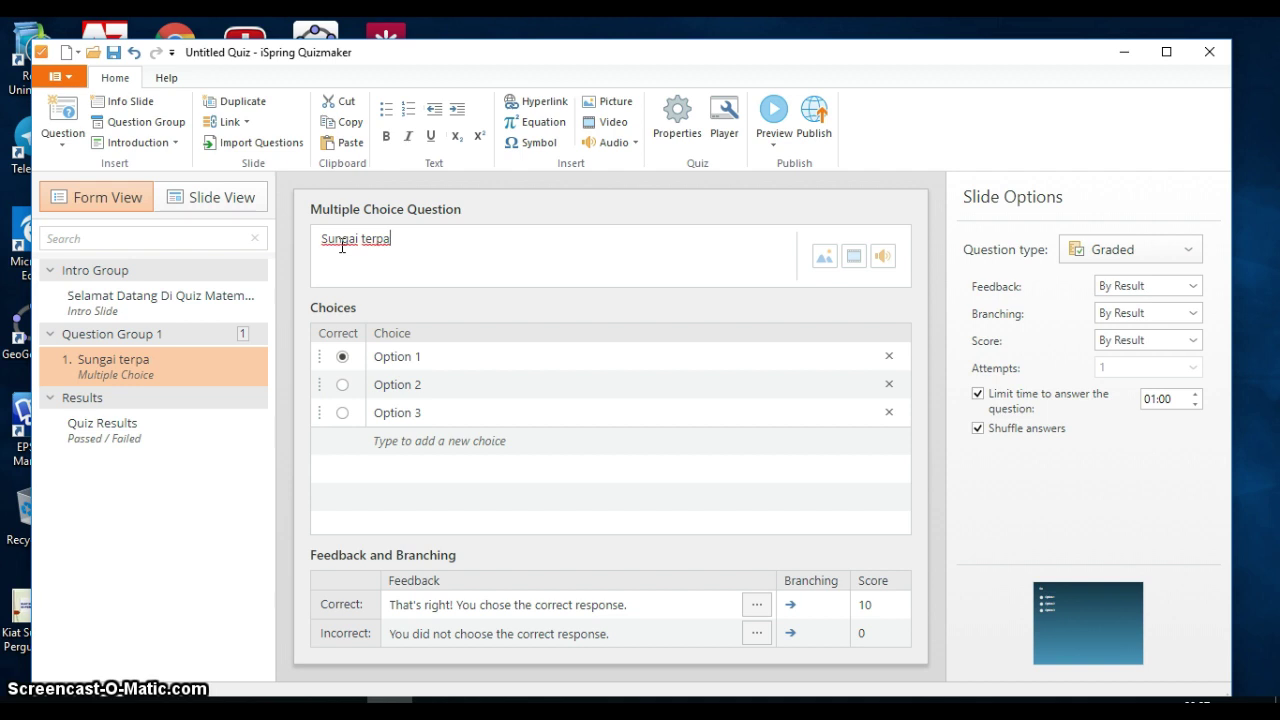
{"action": "type", "text": "njang di"}
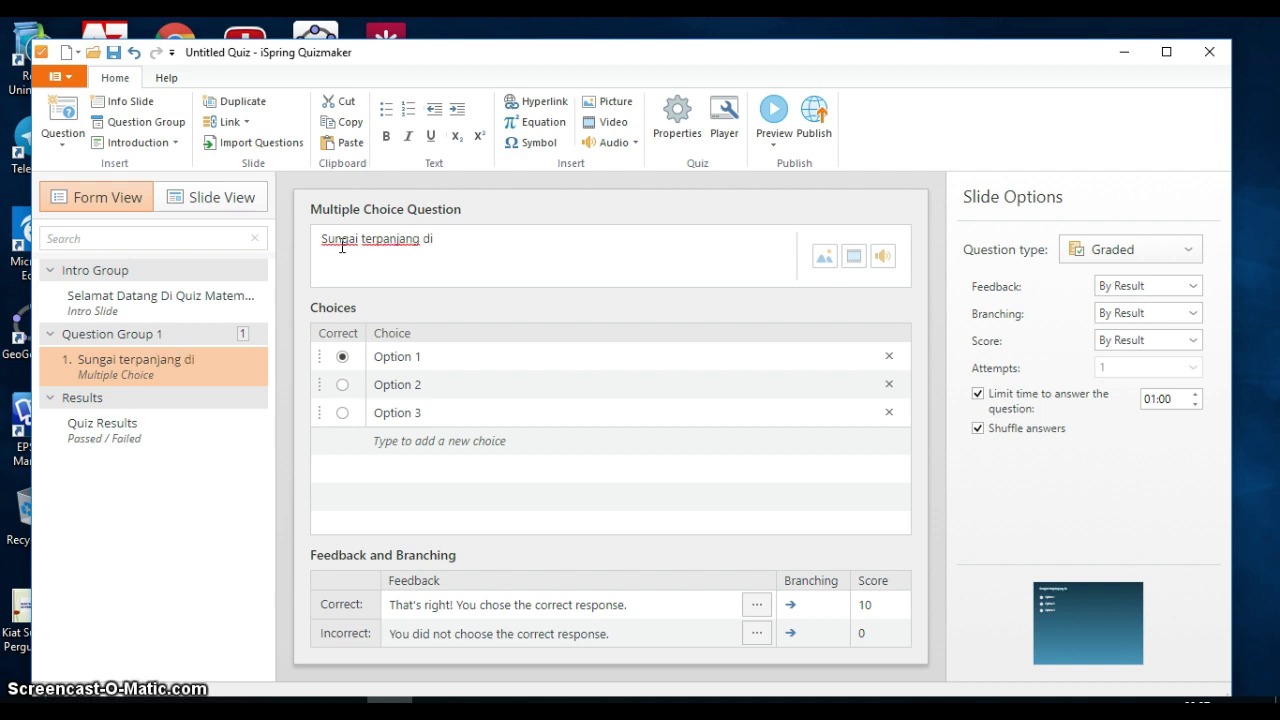
{"action": "type", "text": " Indonesia "}
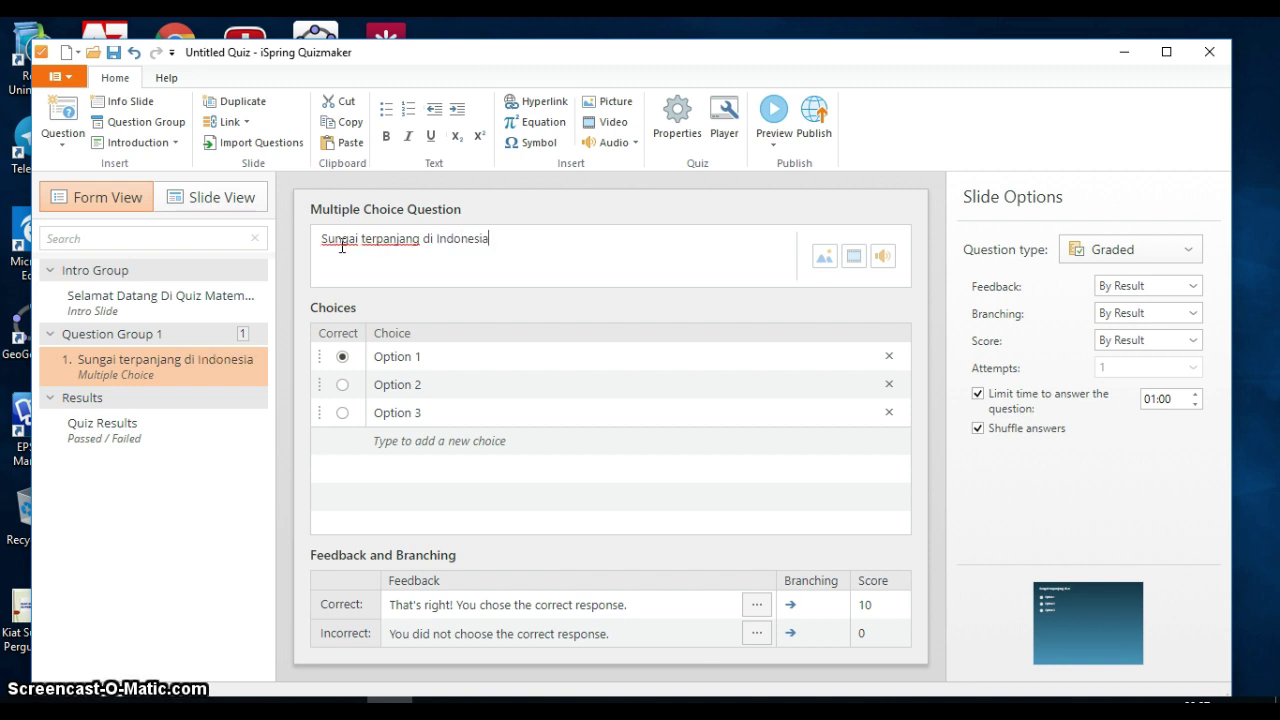
{"action": "type", "text": "adalah...."}
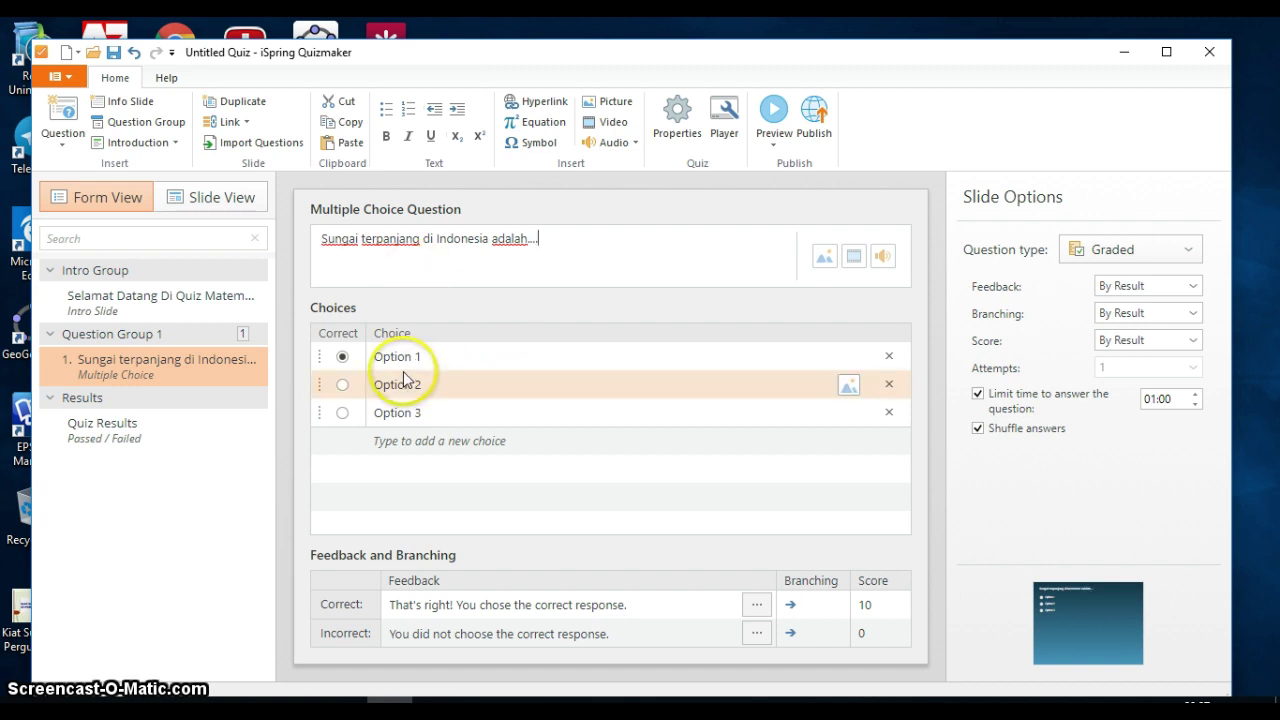
{"action": "left_click", "coordinate": [825, 262]}
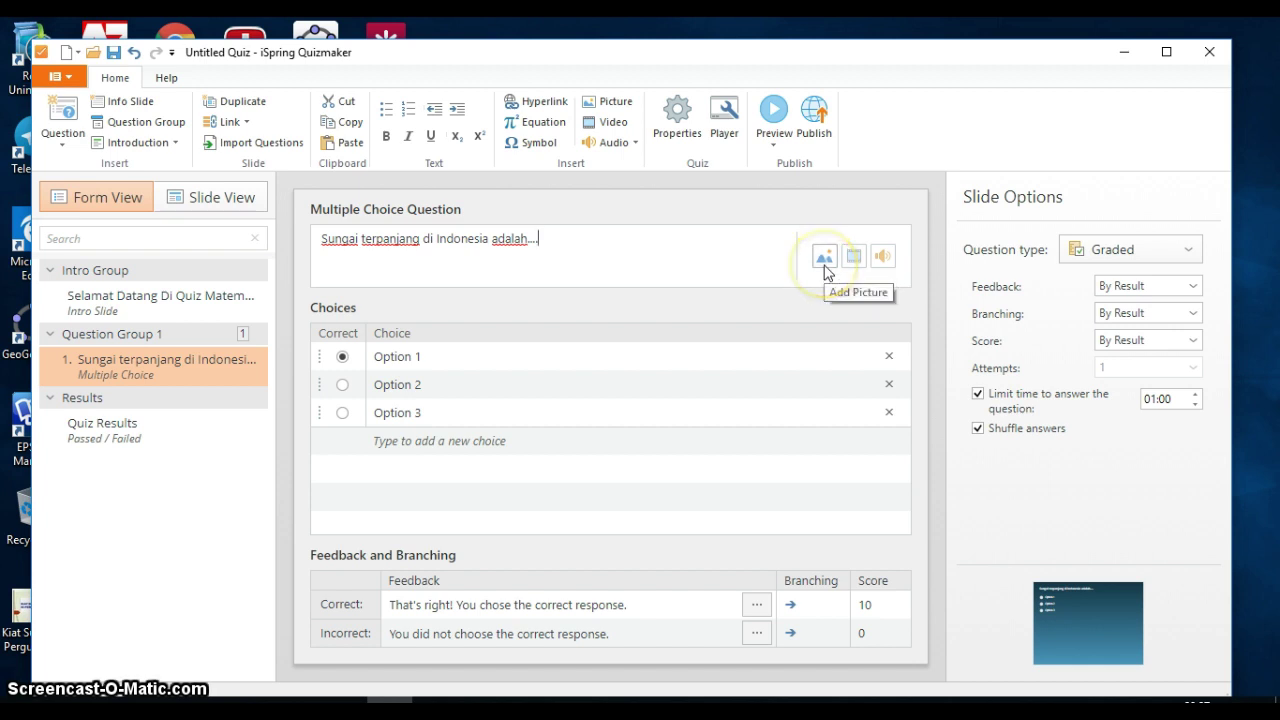
{"action": "left_click", "coordinate": [872, 262]}
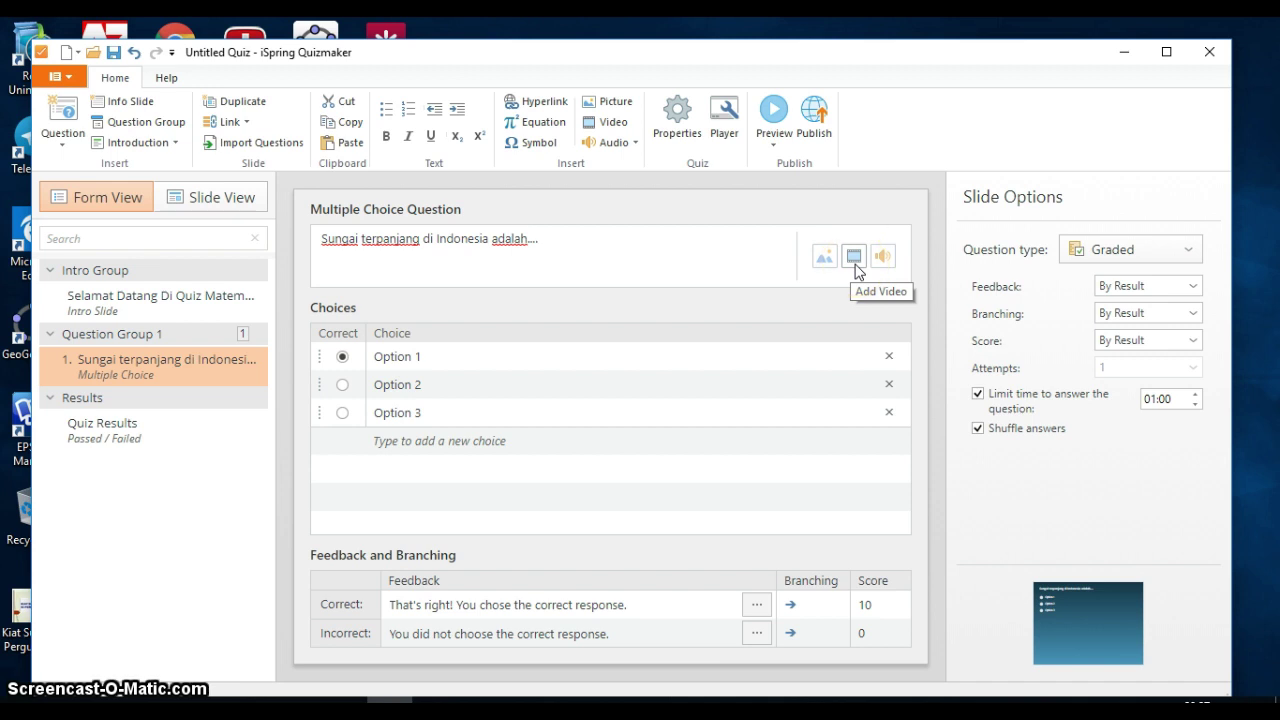
{"action": "left_click", "coordinate": [887, 263]}
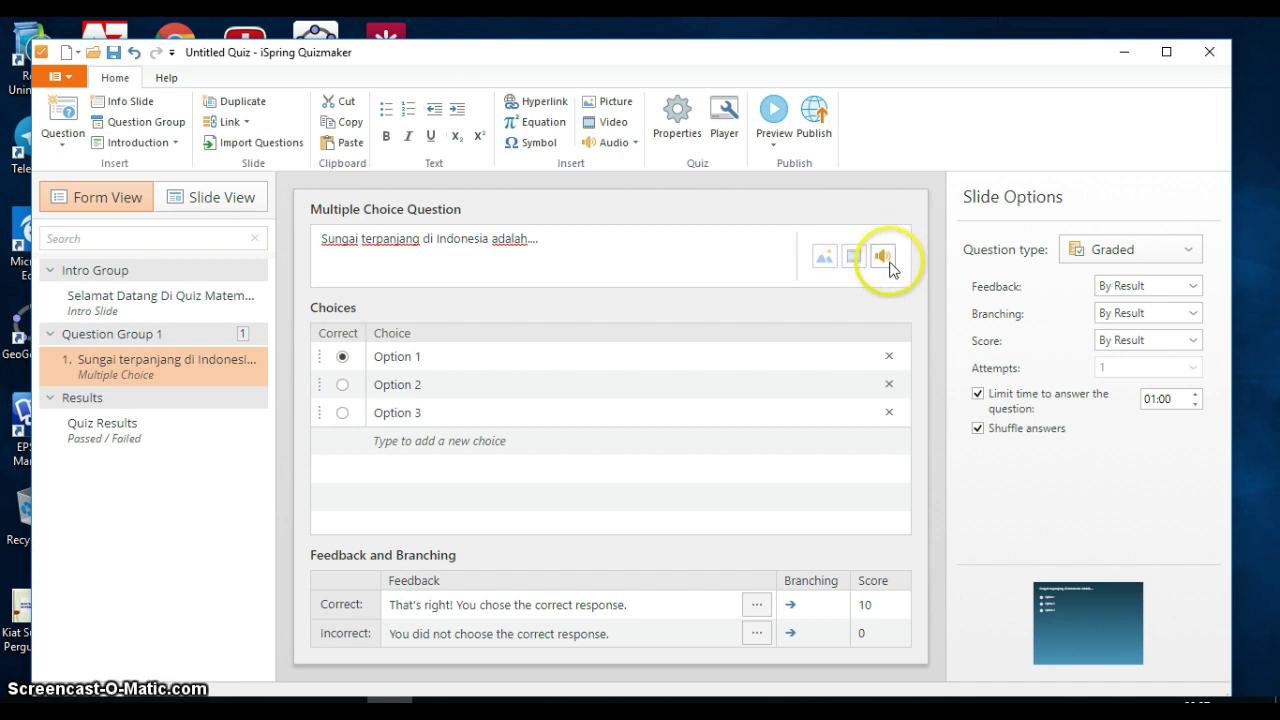
{"action": "left_click", "coordinate": [826, 263]}
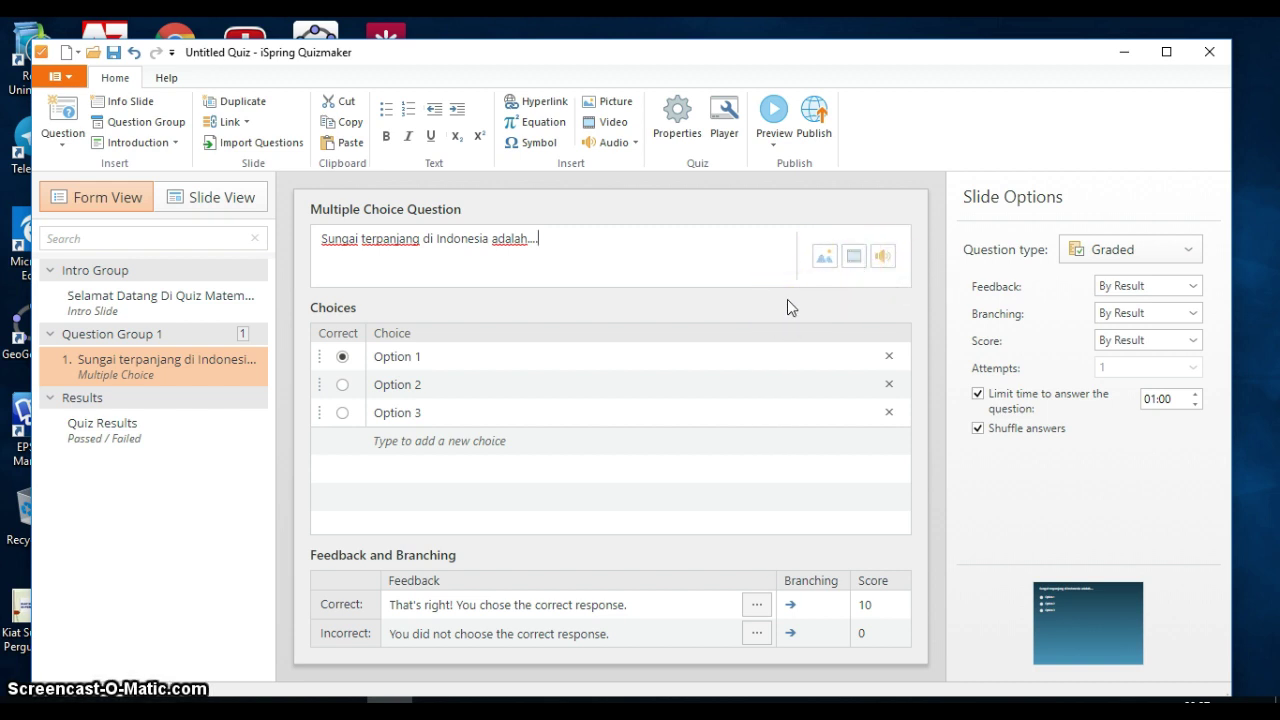
Step: Change the first two answer choices to "Musi" and "Ciliwung"
{"action": "left_click", "coordinate": [392, 356]}
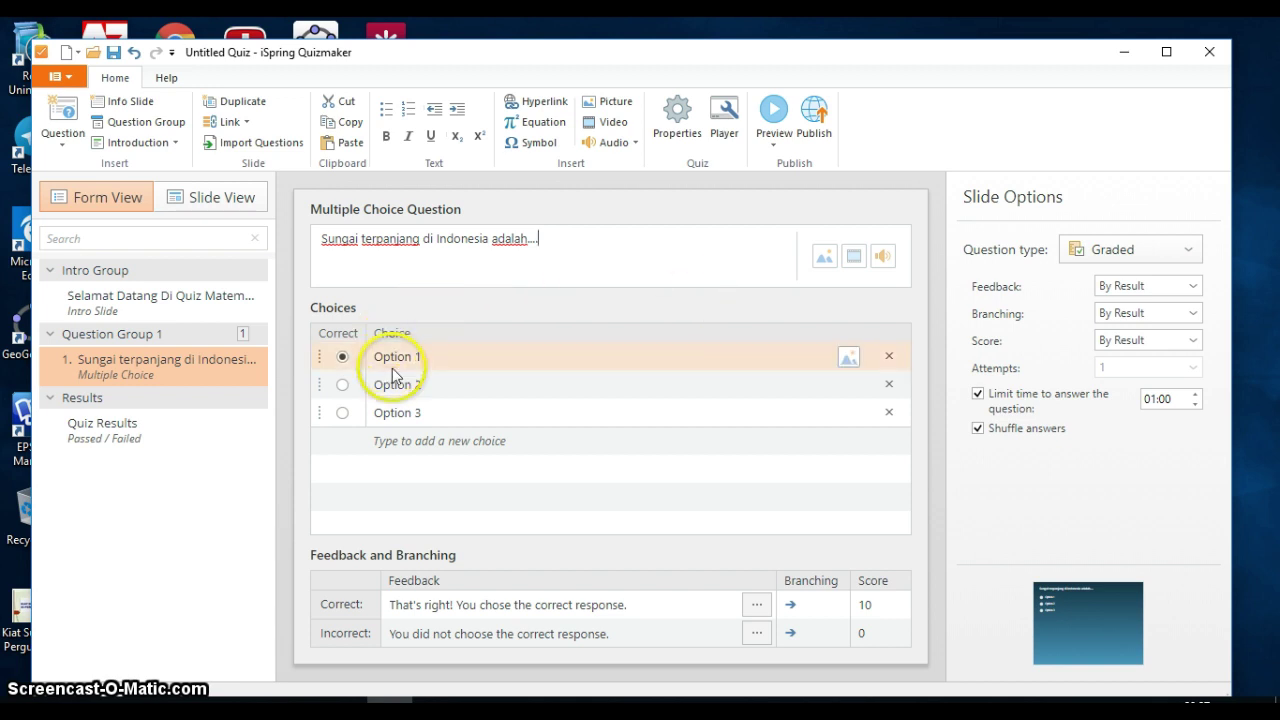
{"action": "left_click", "coordinate": [436, 357]}
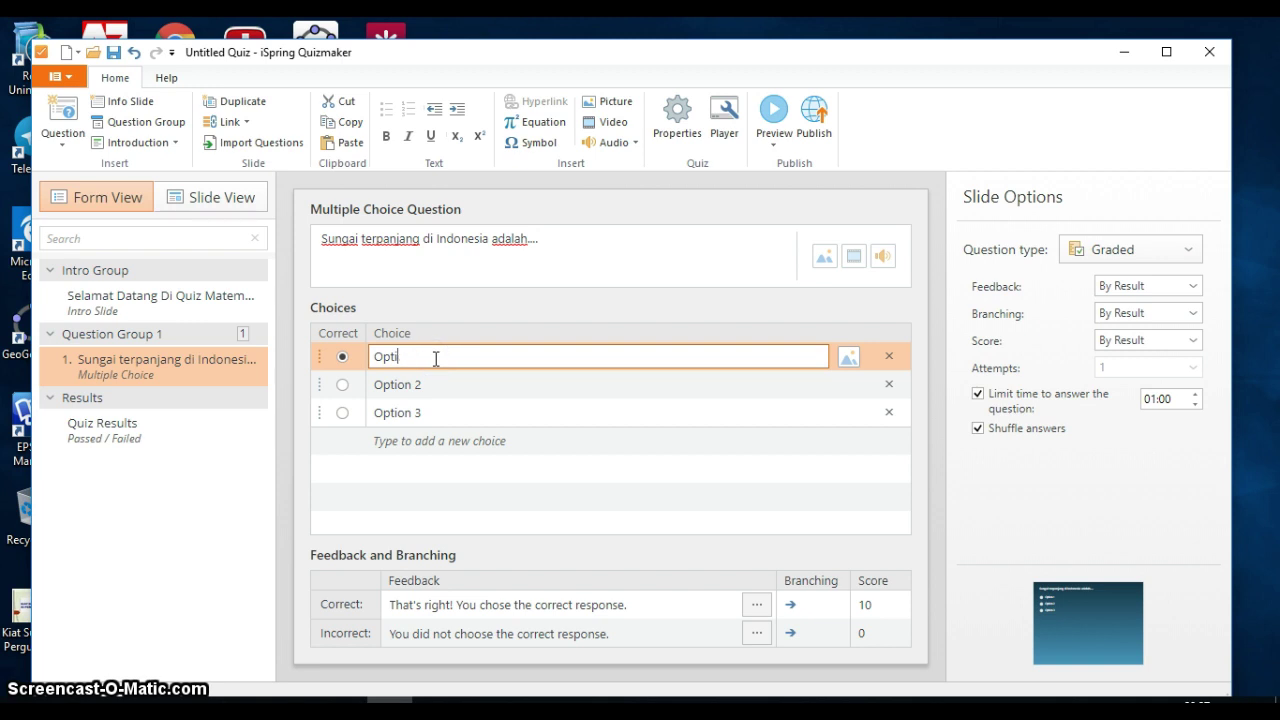
{"action": "type", "text": "Musi"}
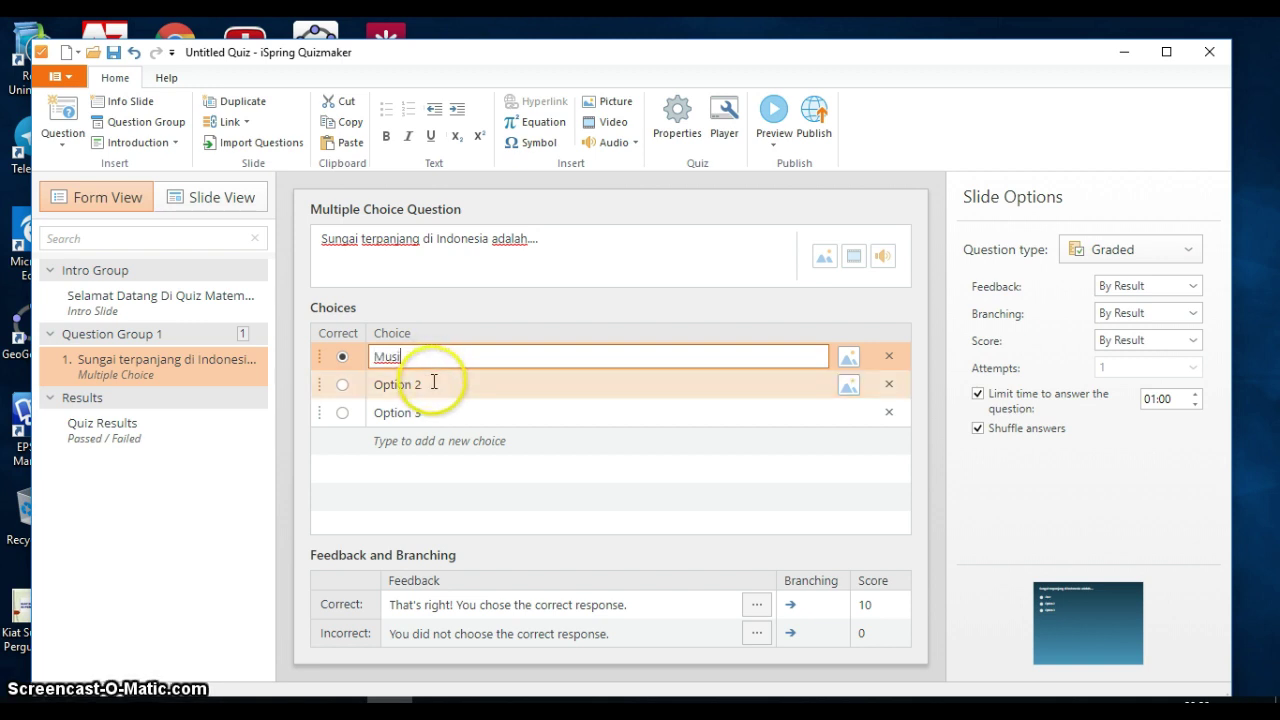
{"action": "left_click", "coordinate": [433, 381]}
{"action": "key", "text": "BackSpace"}
{"action": "key", "text": "BackSpace"}
{"action": "key", "text": "BackSpace"}
{"action": "key", "text": "BackSpace"}
{"action": "key", "text": "BackSpace"}
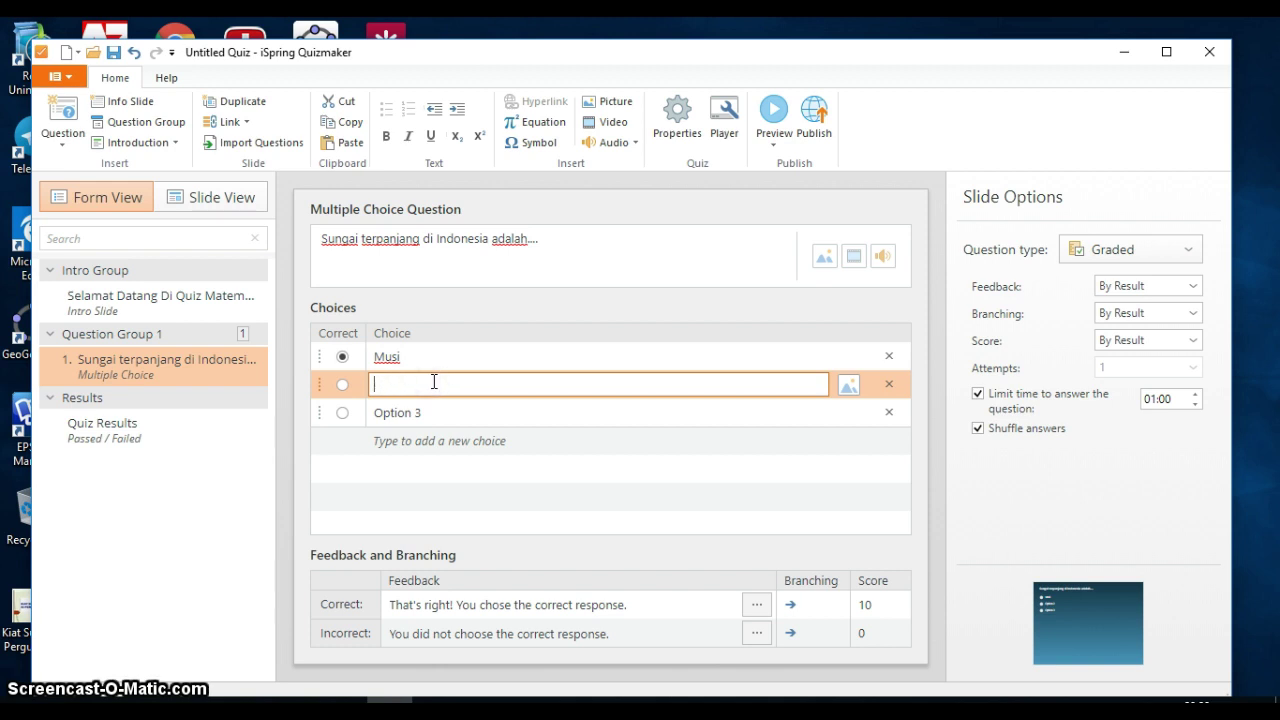
{"action": "type", "text": "Ciliwung"}
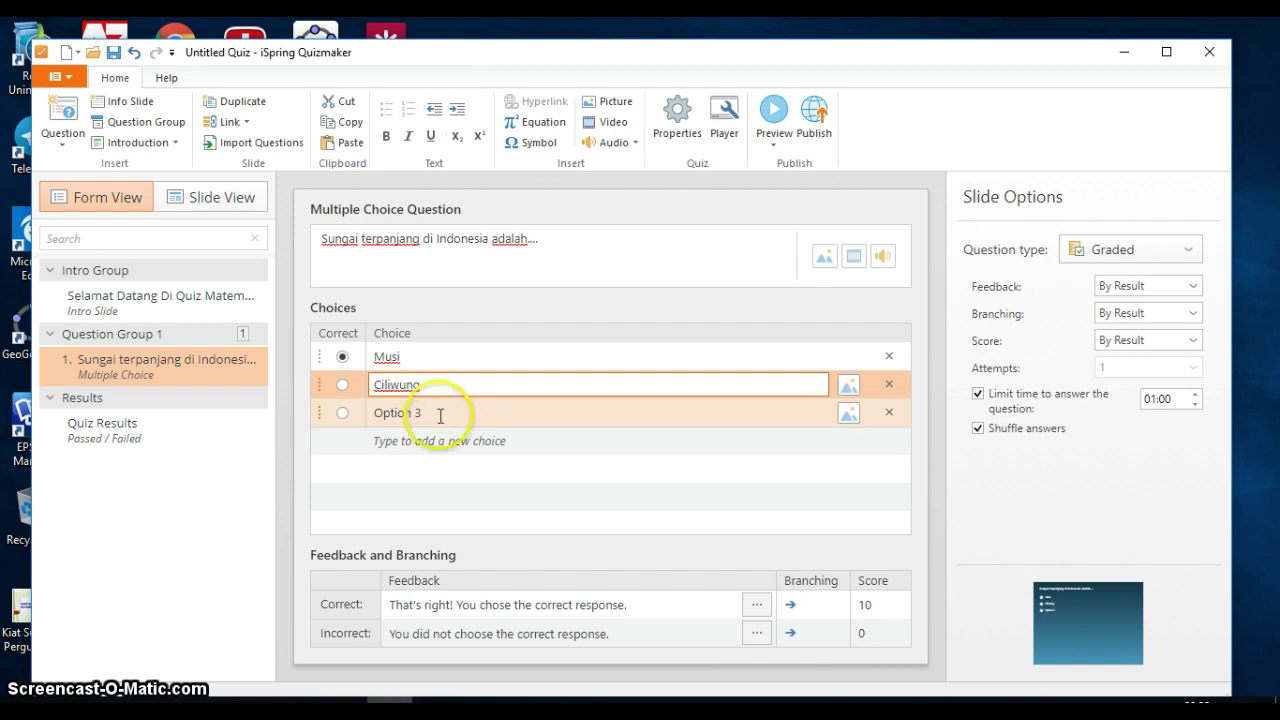
Step: Change the third answer choice to "Brantas"
{"action": "left_click", "coordinate": [437, 410]}
{"action": "key", "text": "BackSpace"}
{"action": "key", "text": "BackSpace"}
{"action": "key", "text": "BackSpace"}
{"action": "key", "text": "BackSpace"}
{"action": "key", "text": "BackSpace"}
{"action": "key", "text": "BackSpace"}
{"action": "key", "text": "BackSpace"}
{"action": "key", "text": "BackSpace"}
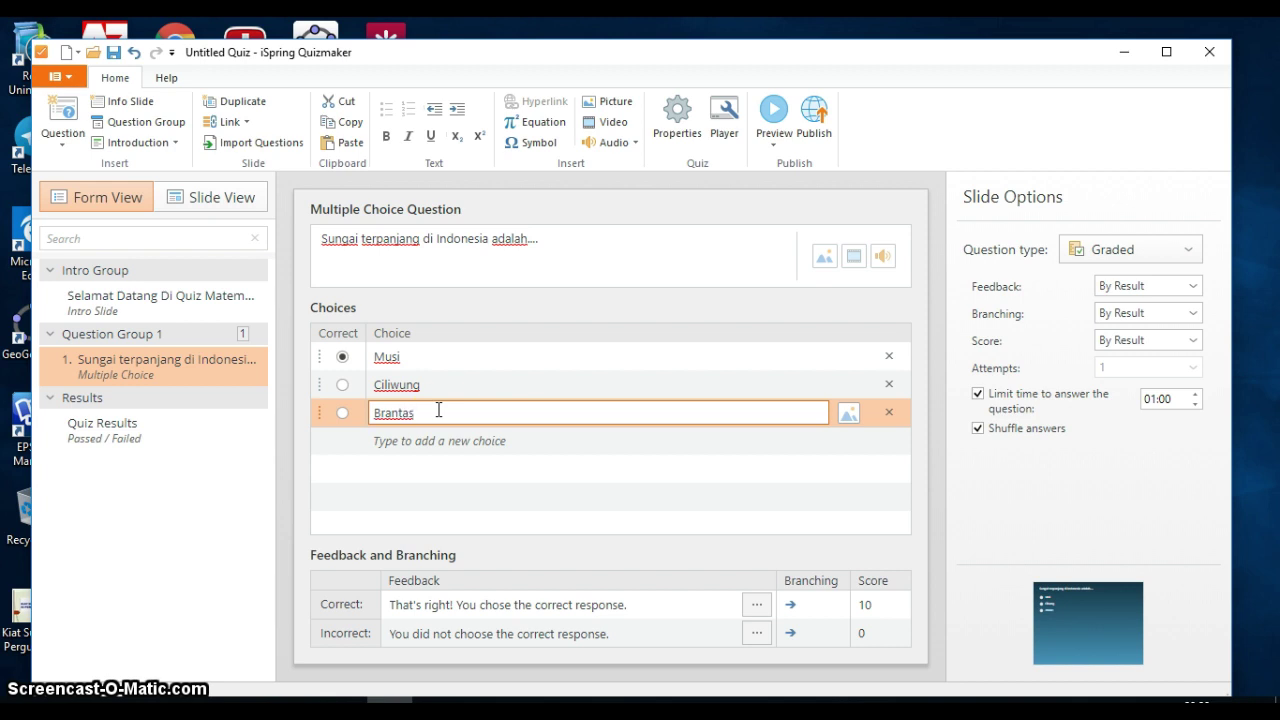
Step: Add "Kapuas" and "Rokan" as further answer choices and mark Kapuas as the correct one
{"action": "left_click", "coordinate": [498, 441]}
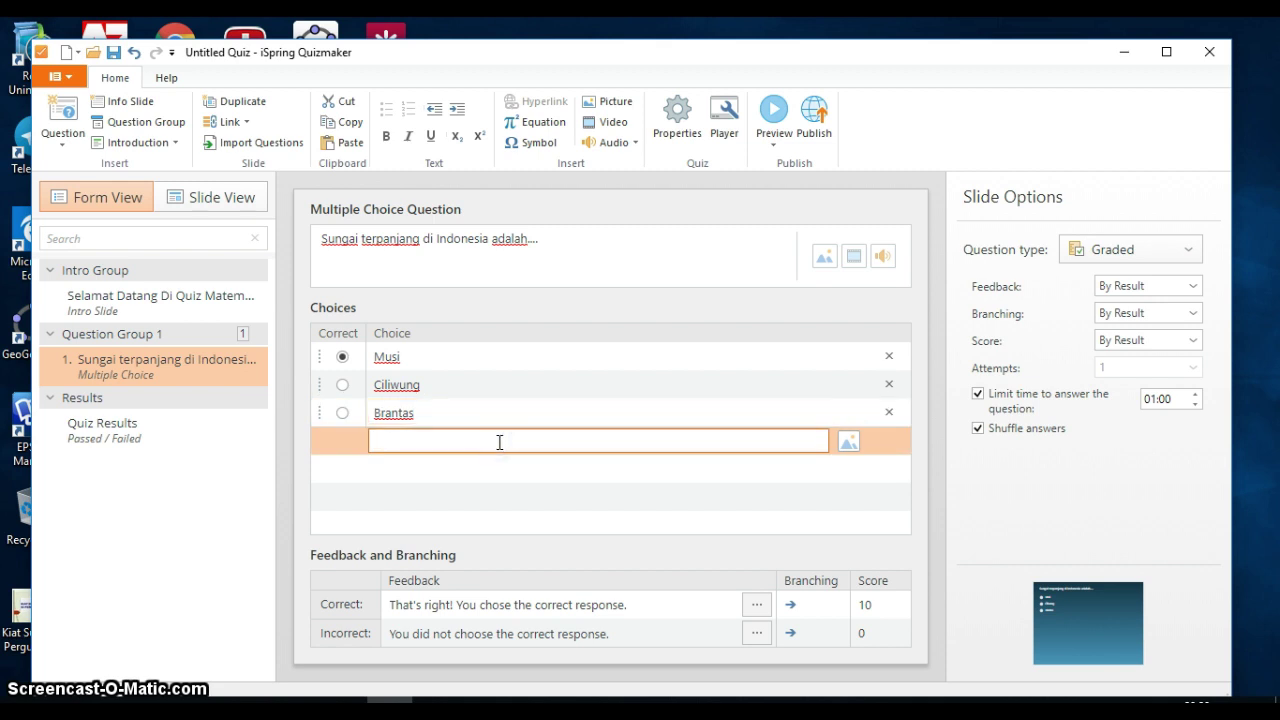
{"action": "type", "text": "Kapuas"}
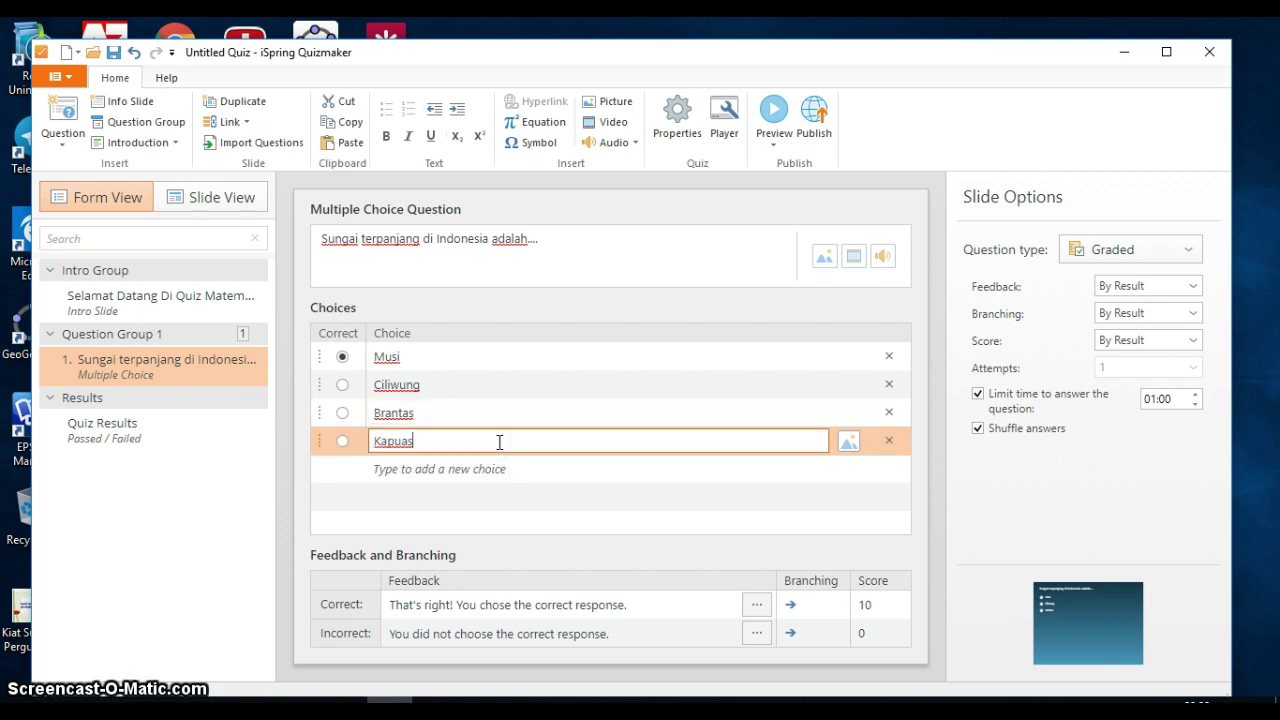
{"action": "left_click", "coordinate": [463, 470]}
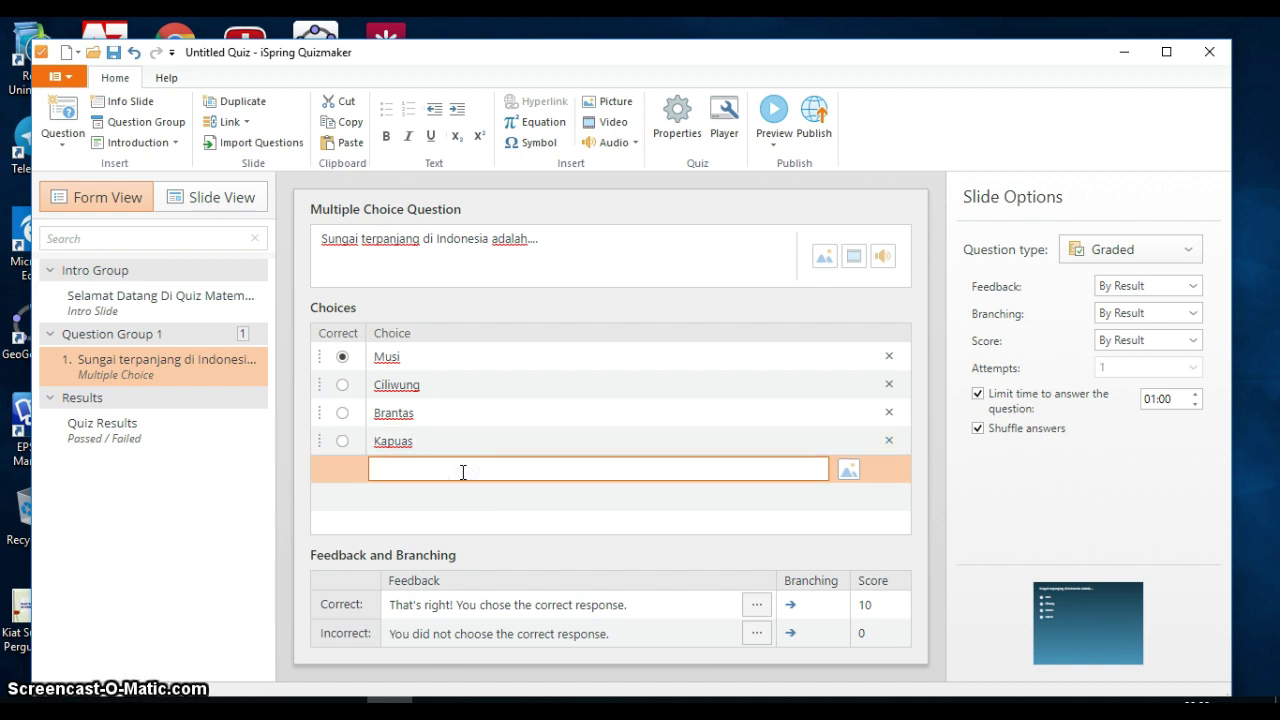
{"action": "type", "text": "Rokan"}
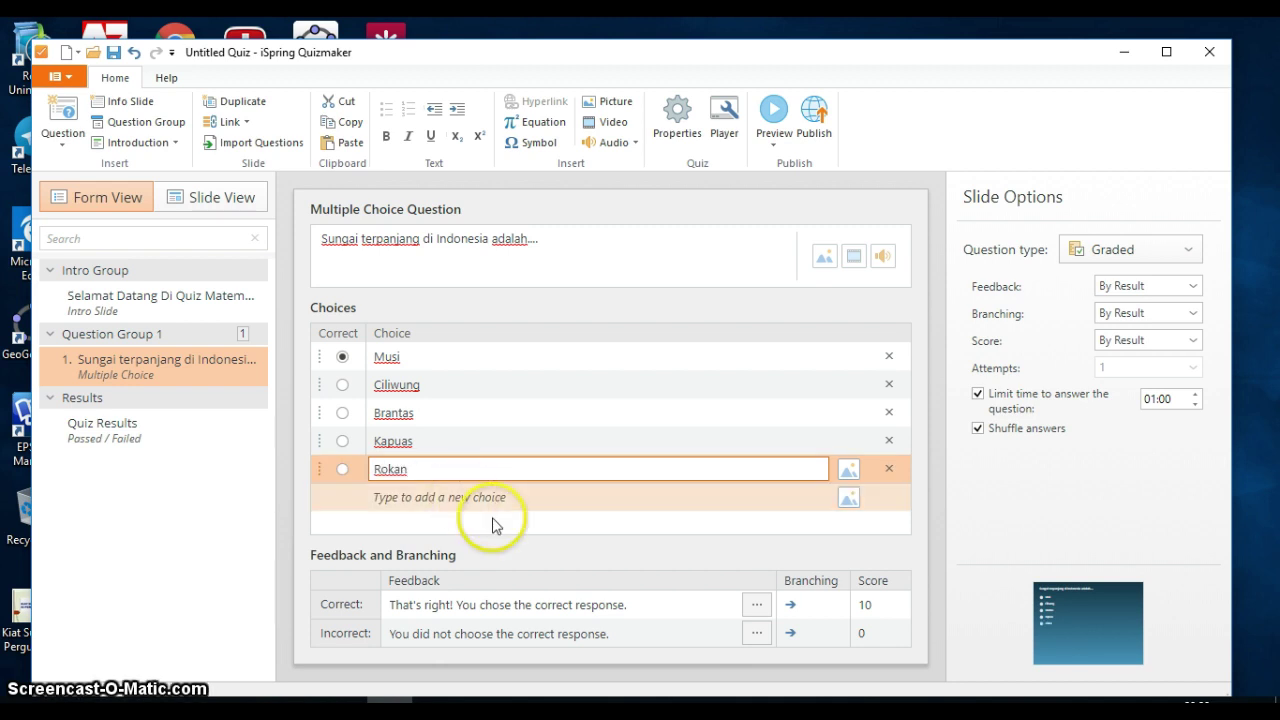
{"action": "left_click", "coordinate": [343, 441]}
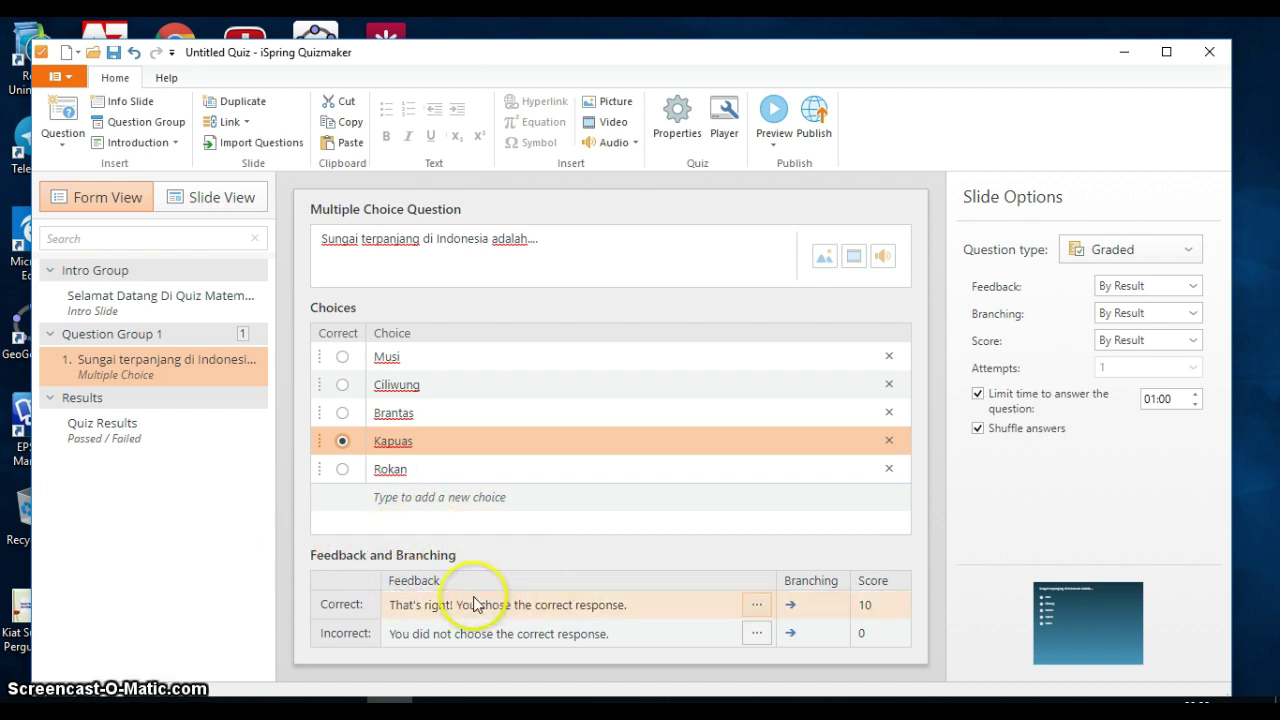
Step: Change the feedback for a correct answer to "Jawaban anda benar"
{"action": "left_click", "coordinate": [330, 614]}
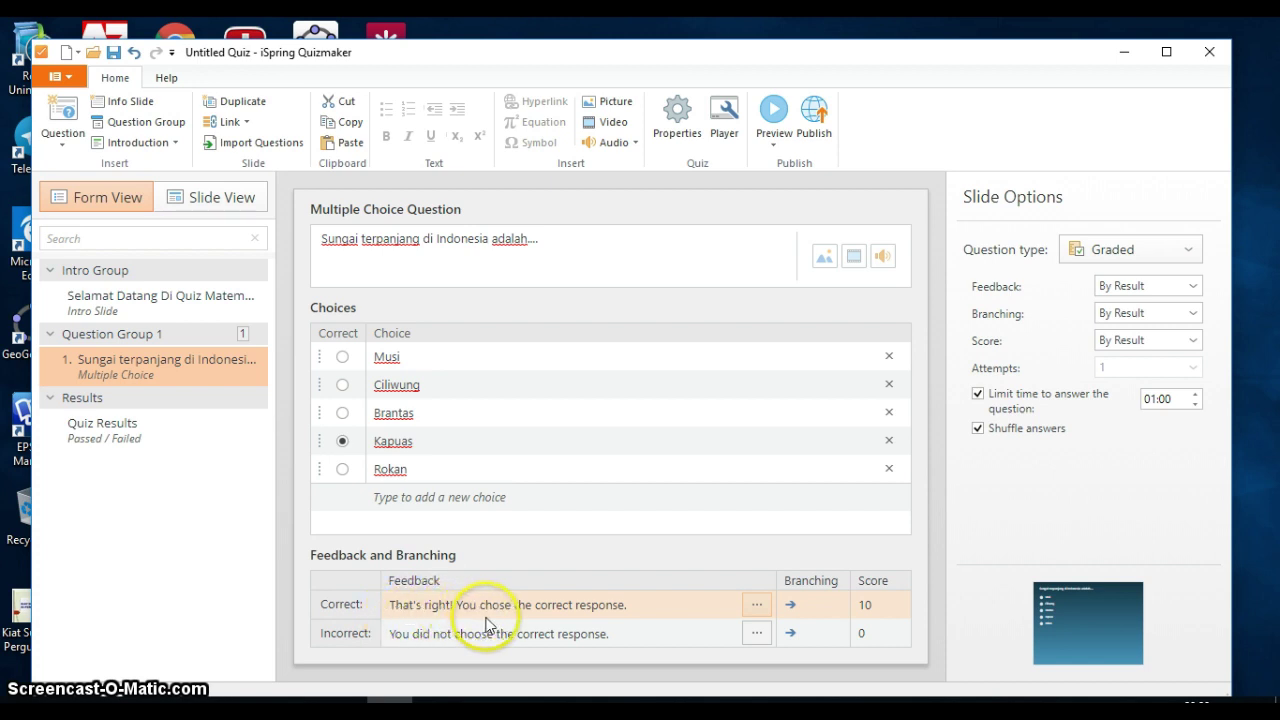
{"action": "left_click", "coordinate": [649, 604]}
{"action": "left_click_drag", "start_coordinate": [649, 604], "coordinate": [320, 602]}
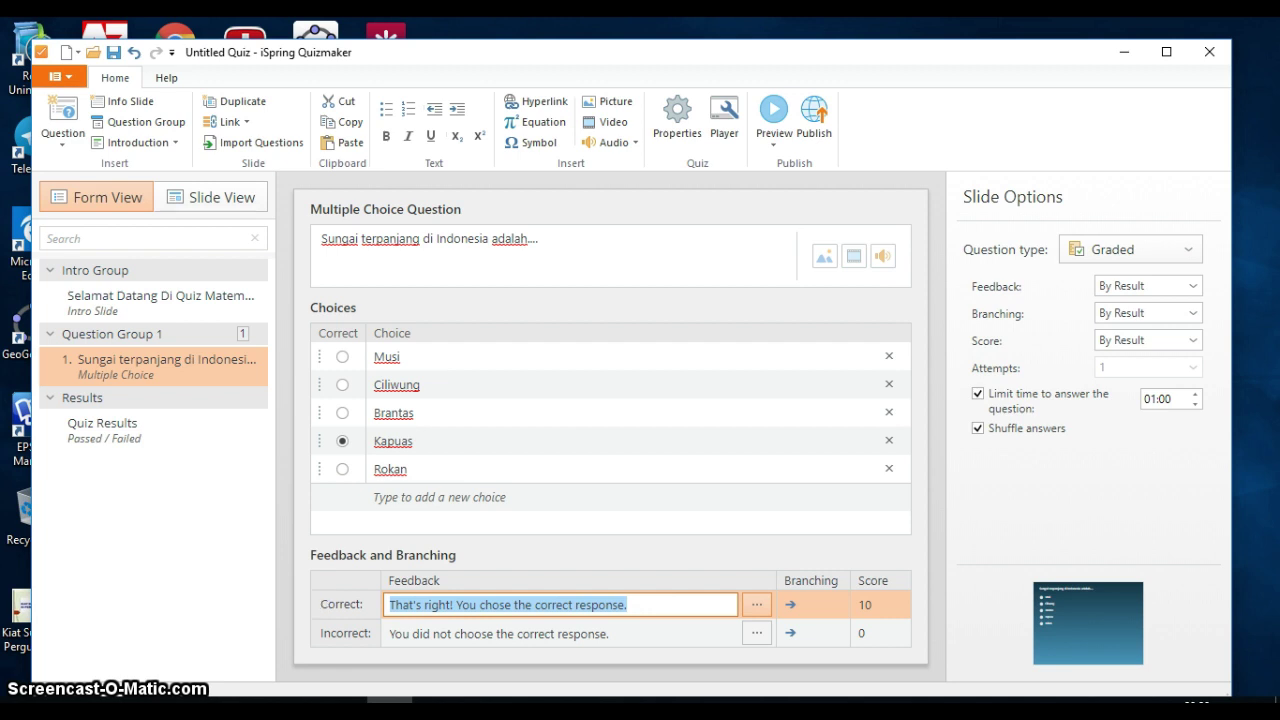
{"action": "type", "text": "Jawaba"}
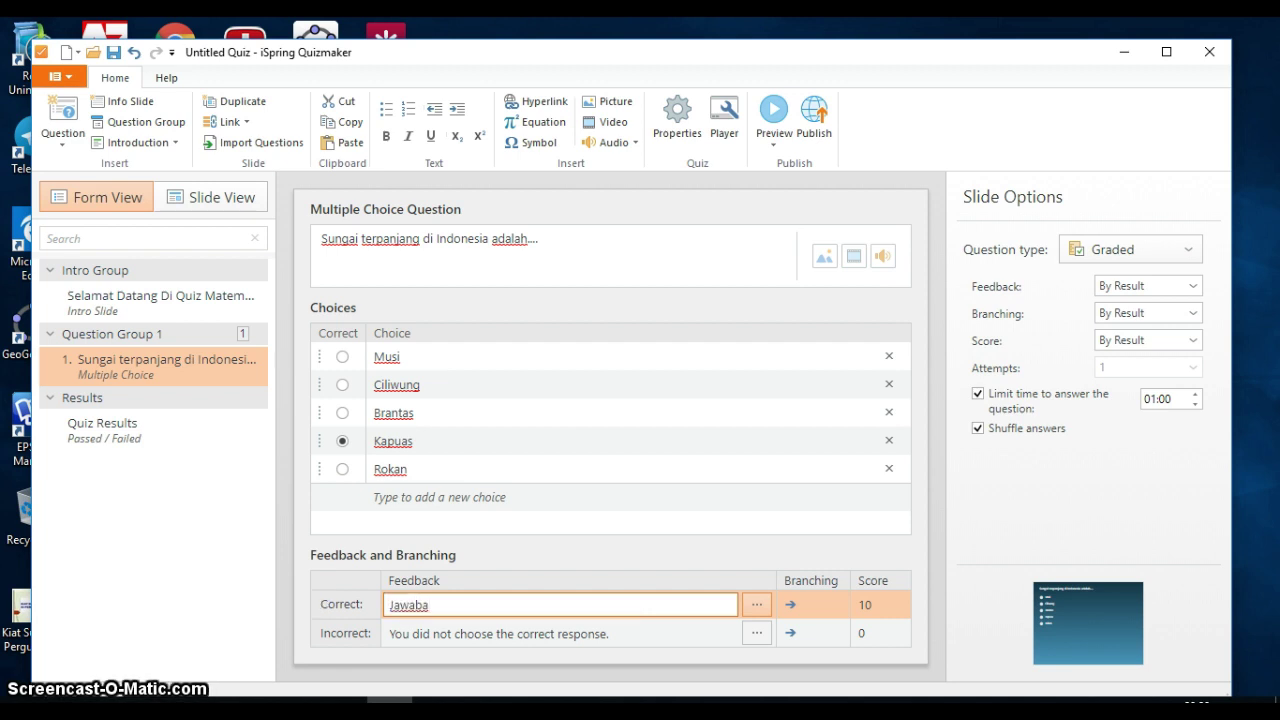
{"action": "type", "text": "n anda benar"}
Step: Change the feedback for an incorrect answer to "Jawaban Anda Salah"
{"action": "left_click_drag", "start_coordinate": [697, 634], "coordinate": [328, 642]}
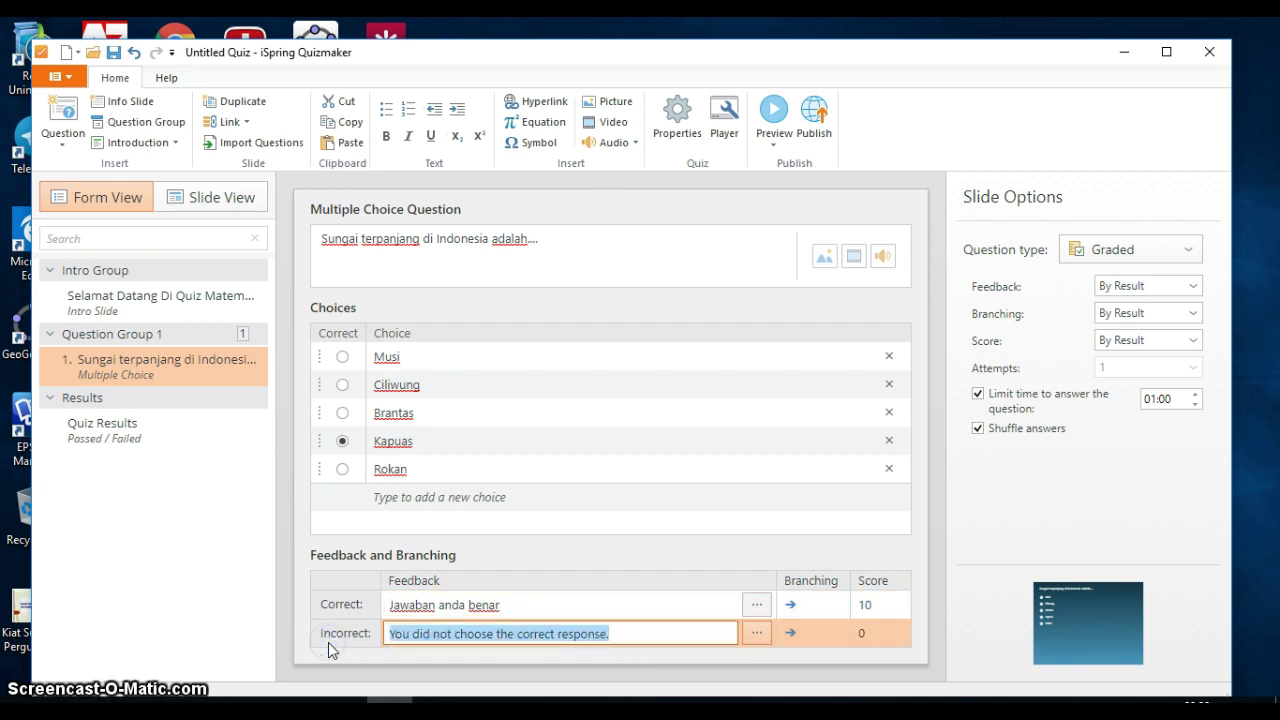
{"action": "type", "text": "Jawaban"}
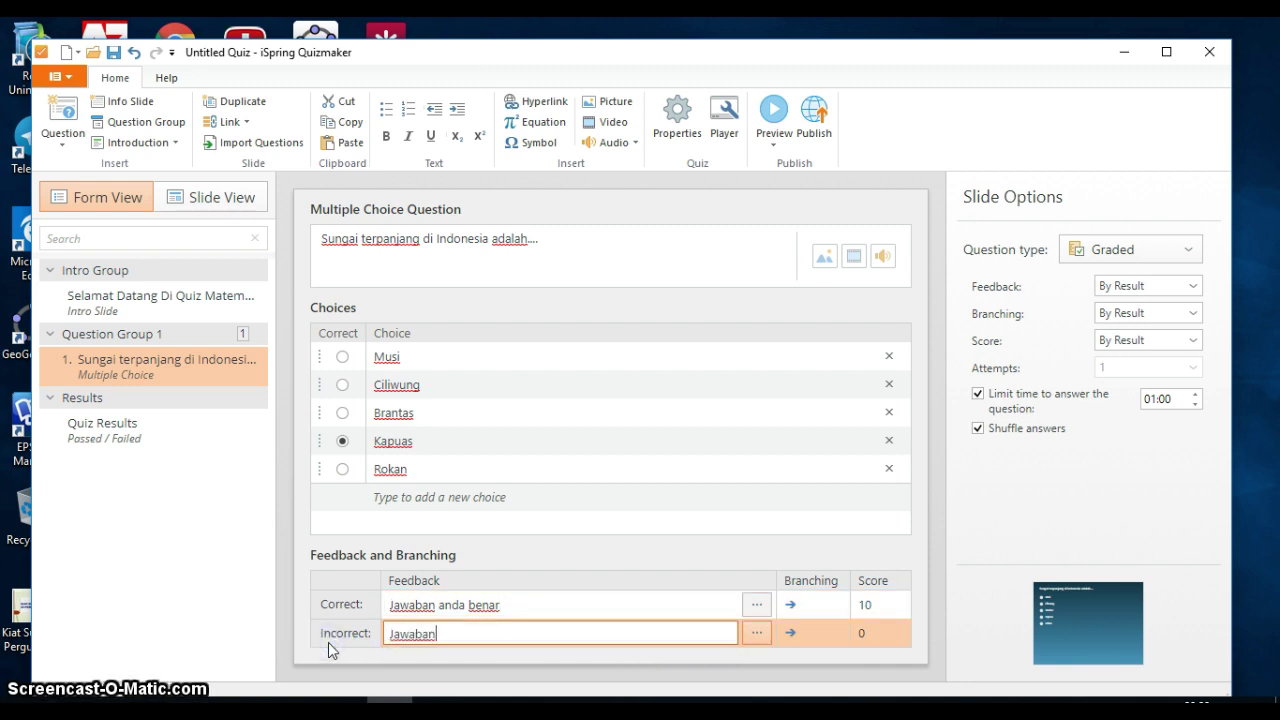
{"action": "type", "text": " Anda Salah"}
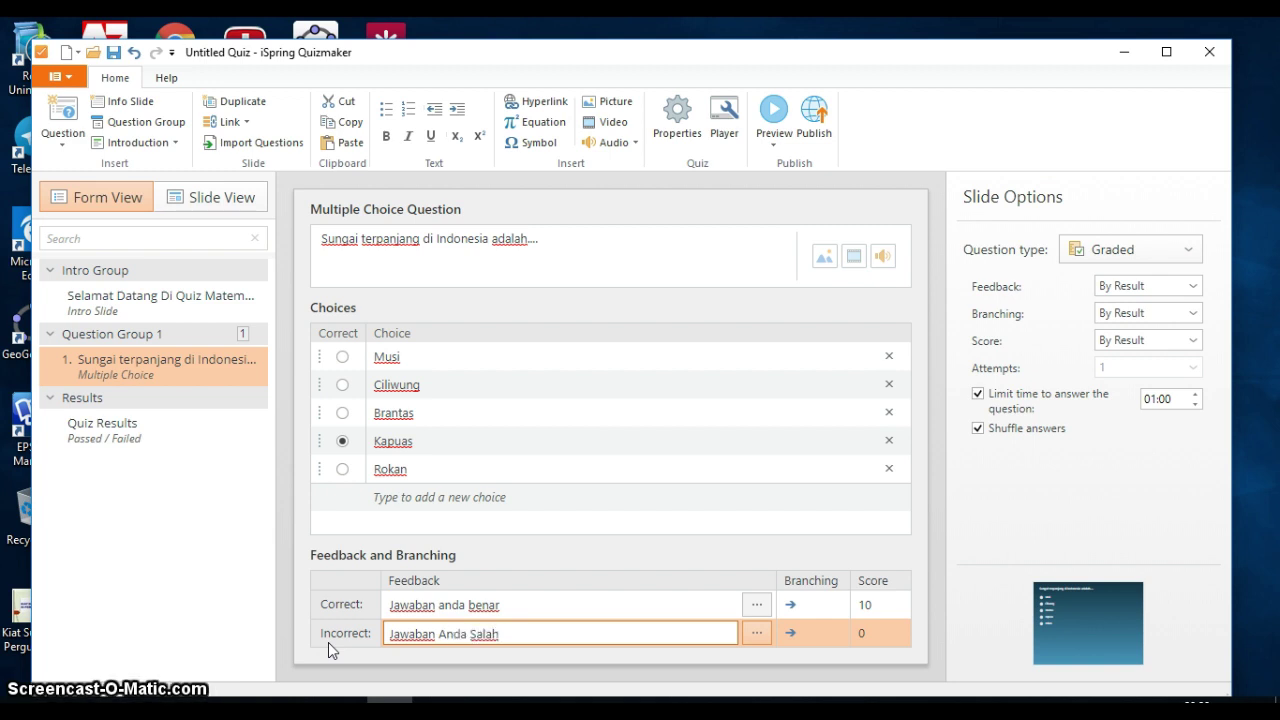
{"action": "left_click", "coordinate": [889, 630]}
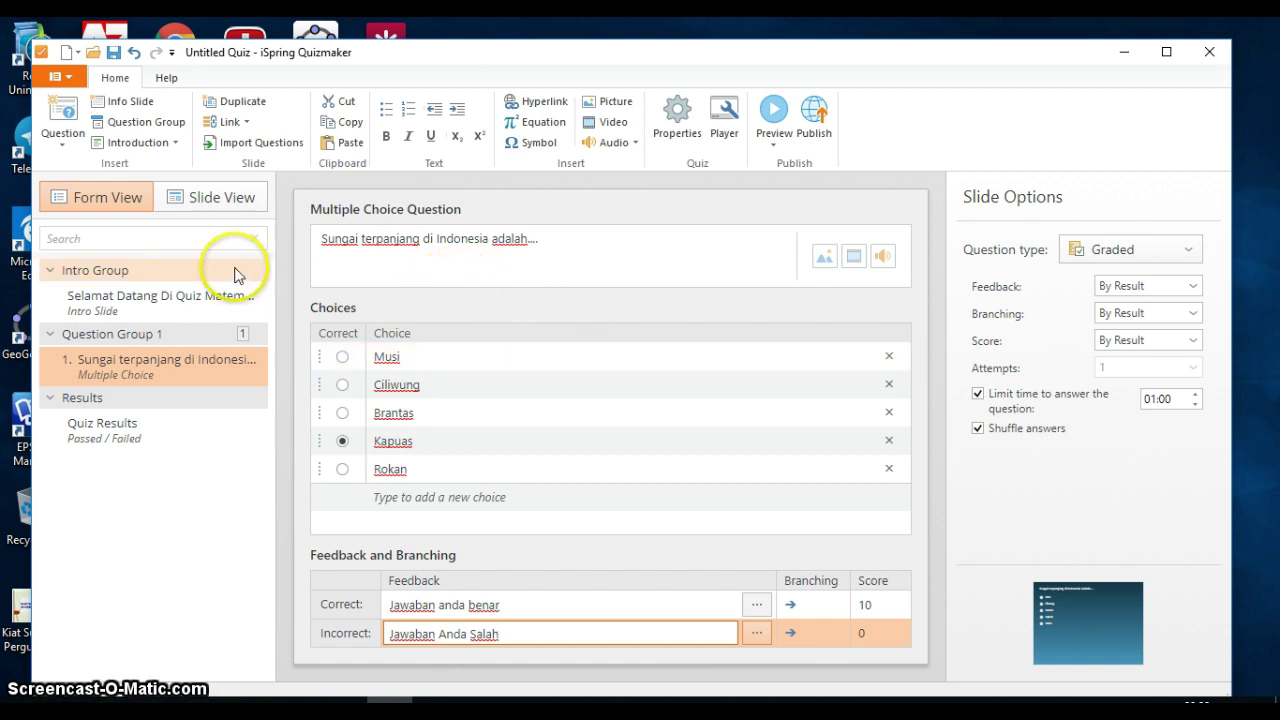
Step: Add a multiple response question to Question Group 1 and enable its answer time limit of 01:00
{"action": "left_click", "coordinate": [63, 152]}
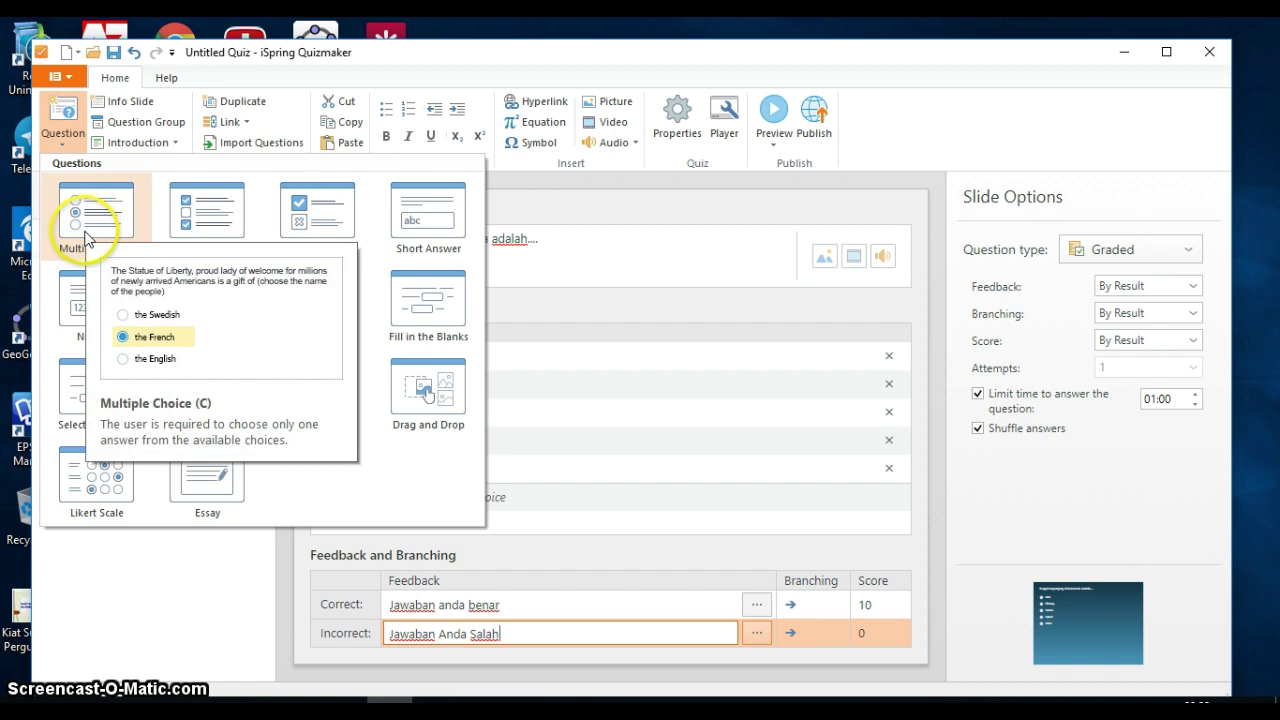
{"action": "mouse_move", "coordinate": [221, 213]}
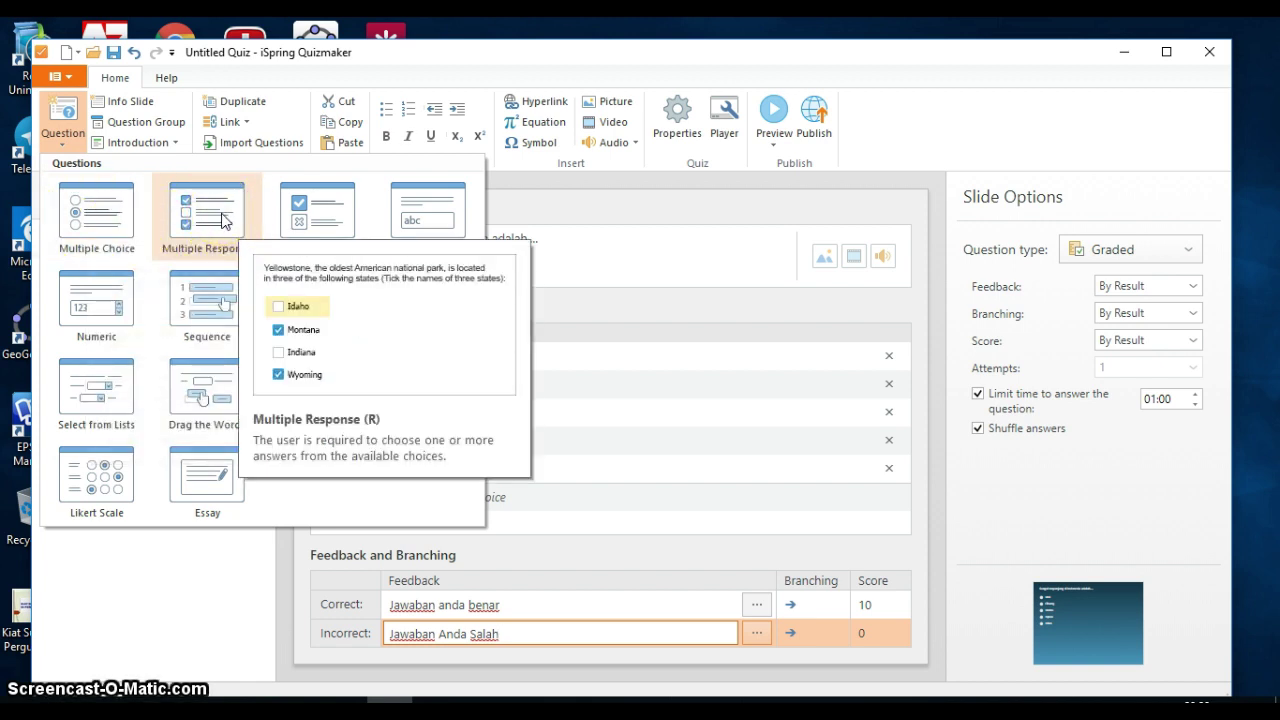
{"action": "left_click", "coordinate": [221, 213]}
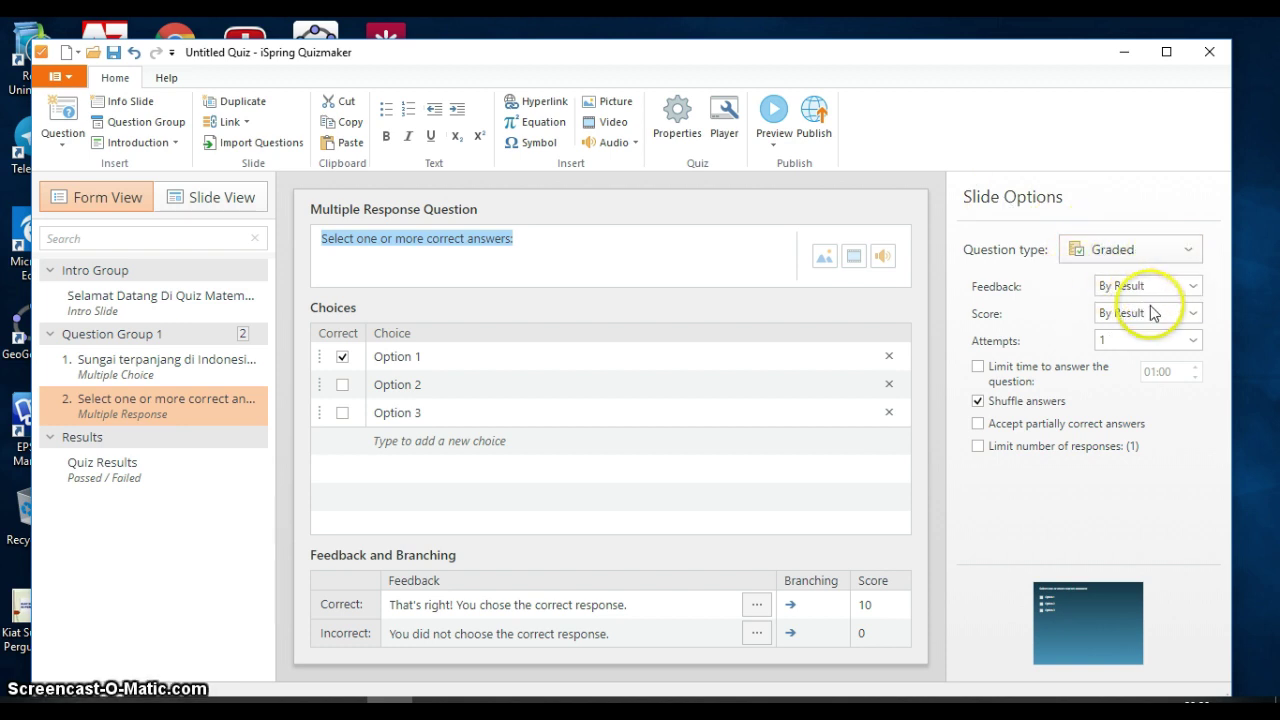
{"action": "left_click", "coordinate": [978, 367]}
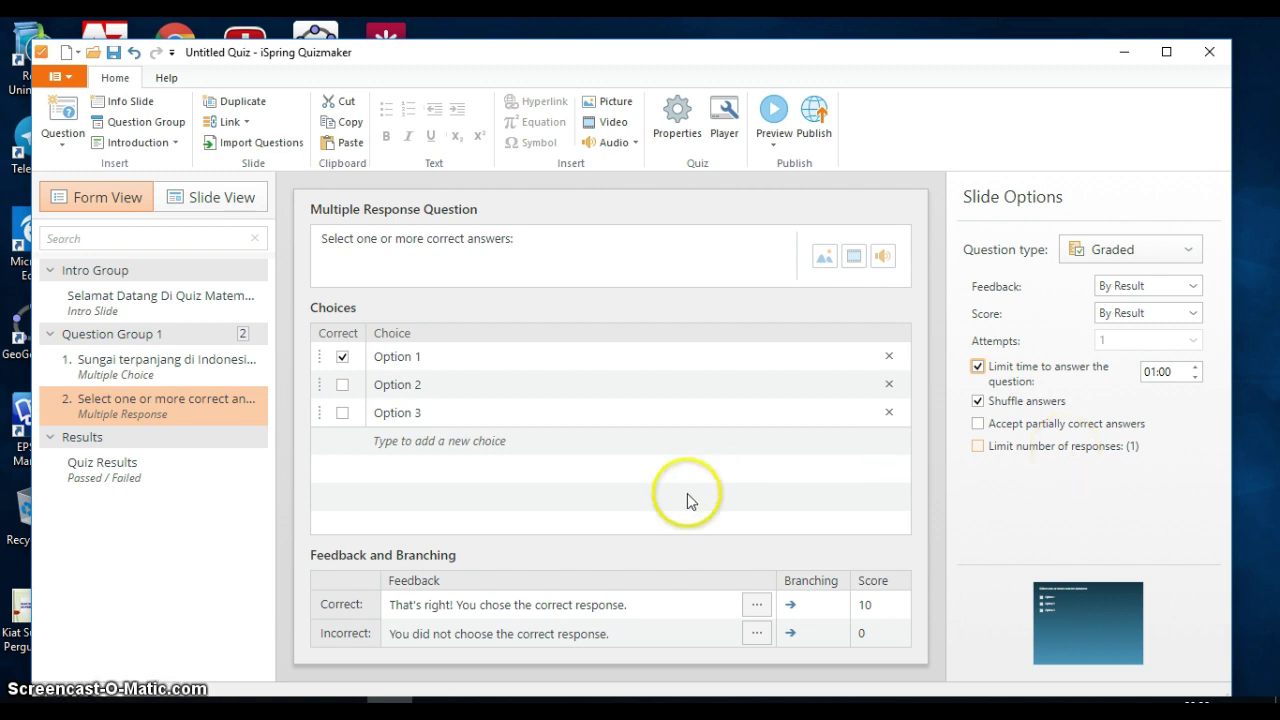
Step: Replace the multiple response question's default text with "Berikut ini adalah pahlawan revulusi"
{"action": "left_click_drag", "start_coordinate": [518, 240], "coordinate": [313, 239]}
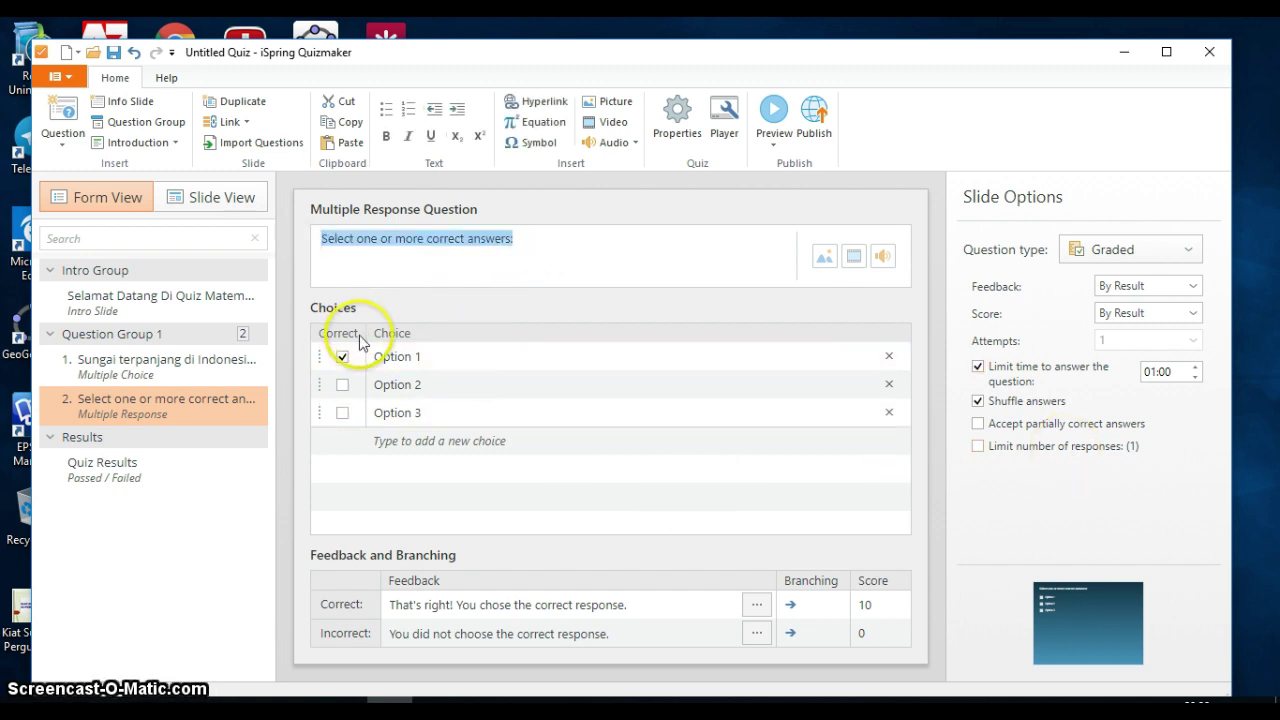
{"action": "type", "text": "Berikut ini adalah"}
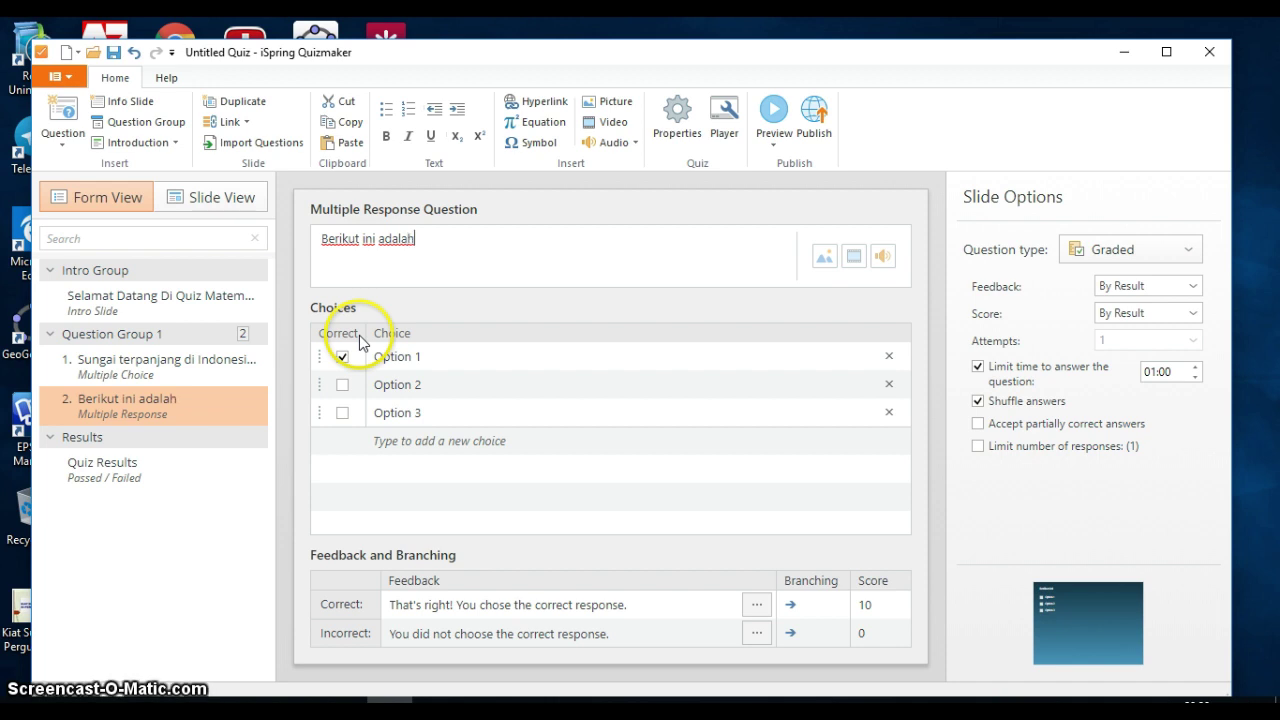
{"action": "left_click", "coordinate": [360, 340]}
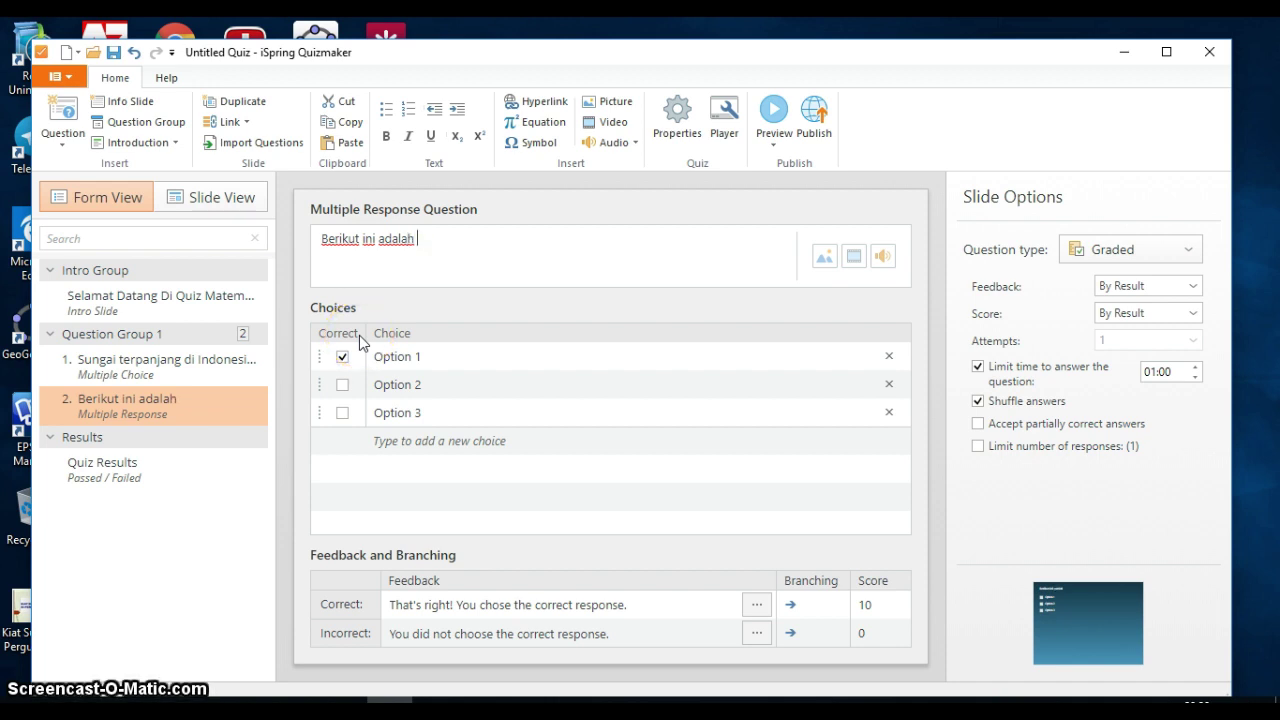
{"action": "type", "text": "pahlawan re"}
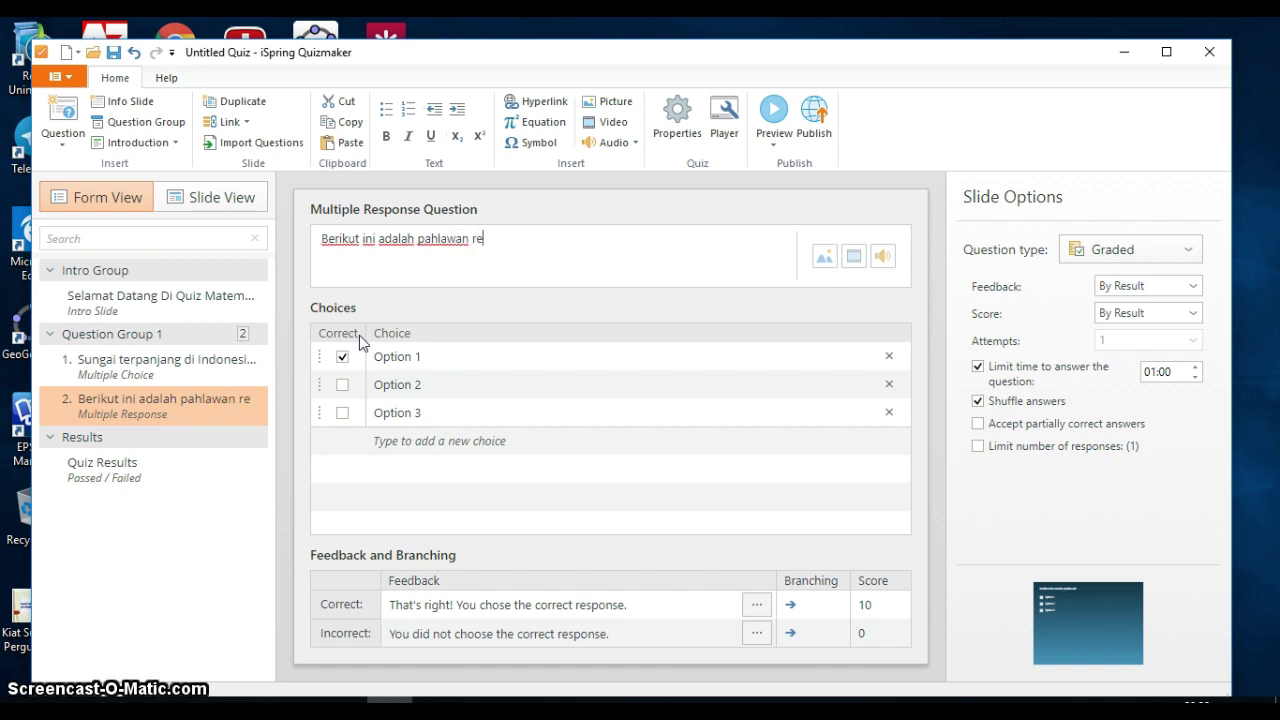
{"action": "type", "text": "vulusi"}
Step: Change the first answer choice of the multiple response question to "Jend Ahmad Yani"
{"action": "left_click", "coordinate": [428, 347]}
{"action": "left_click", "coordinate": [431, 355]}
{"action": "key", "text": "BackSpace"}
{"action": "key", "text": "BackSpace"}
{"action": "key", "text": "BackSpace"}
{"action": "key", "text": "BackSpace"}
{"action": "key", "text": "BackSpace"}
{"action": "key", "text": "BackSpace"}
{"action": "key", "text": "BackSpace"}
{"action": "key", "text": "BackSpace"}
{"action": "type", "text": "Ahmad"}
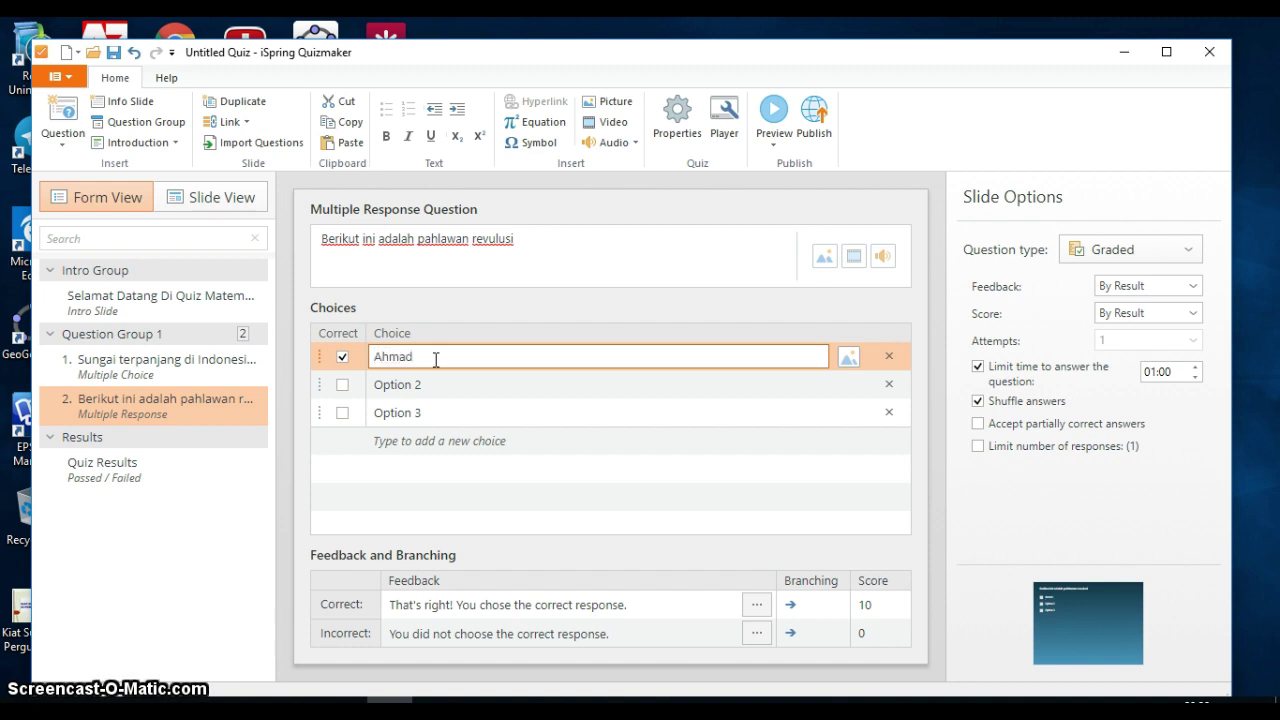
{"action": "type", "text": " Yani"}
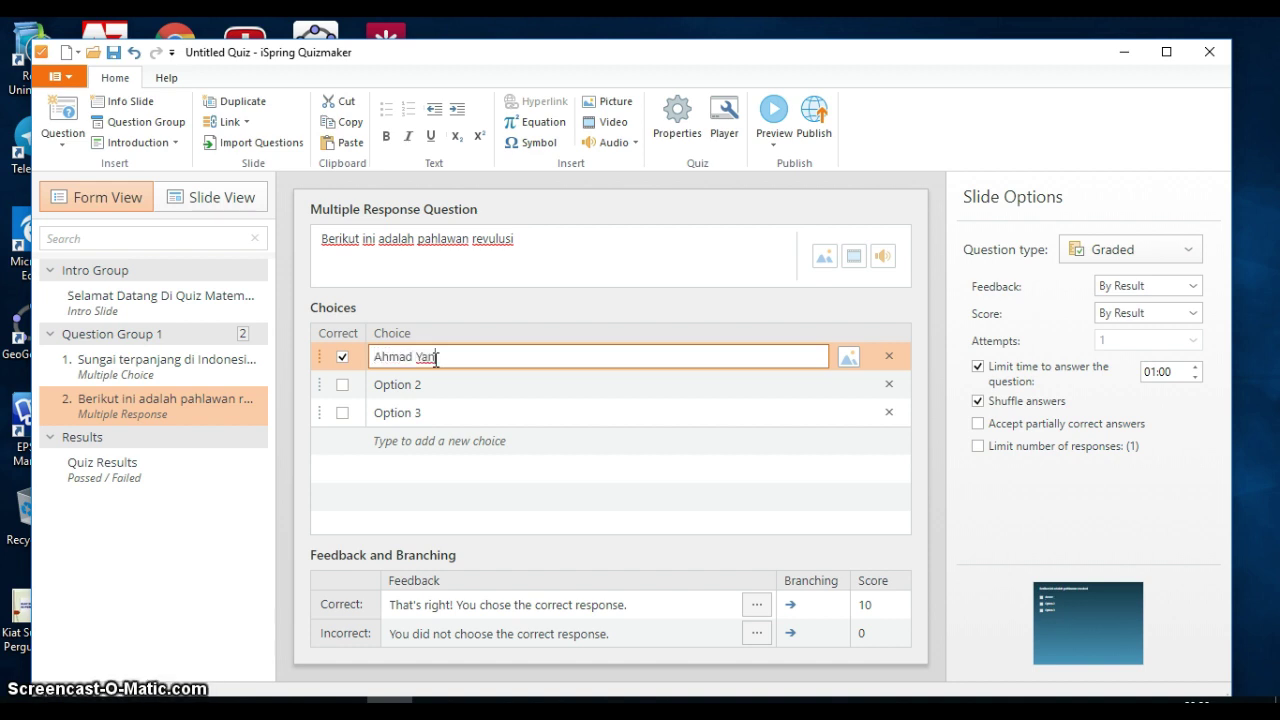
{"action": "left_click", "coordinate": [374, 356]}
{"action": "left_click", "coordinate": [376, 356]}
{"action": "type", "text": "Jend"}
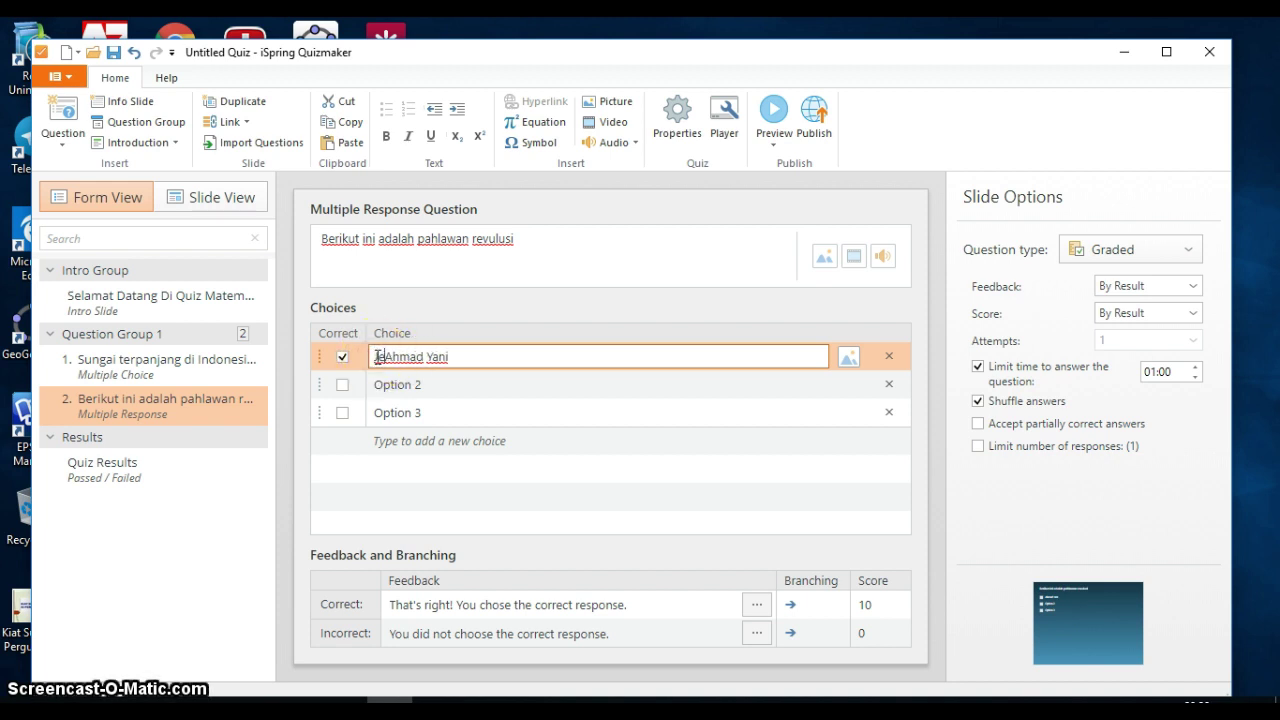
Step: Change the second answer choice to "Jend Sudirman"
{"action": "left_click", "coordinate": [449, 382]}
{"action": "key", "text": "BackSpace"}
{"action": "key", "text": "BackSpace"}
{"action": "key", "text": "BackSpace"}
{"action": "key", "text": "BackSpace"}
{"action": "key", "text": "BackSpace"}
{"action": "key", "text": "BackSpace"}
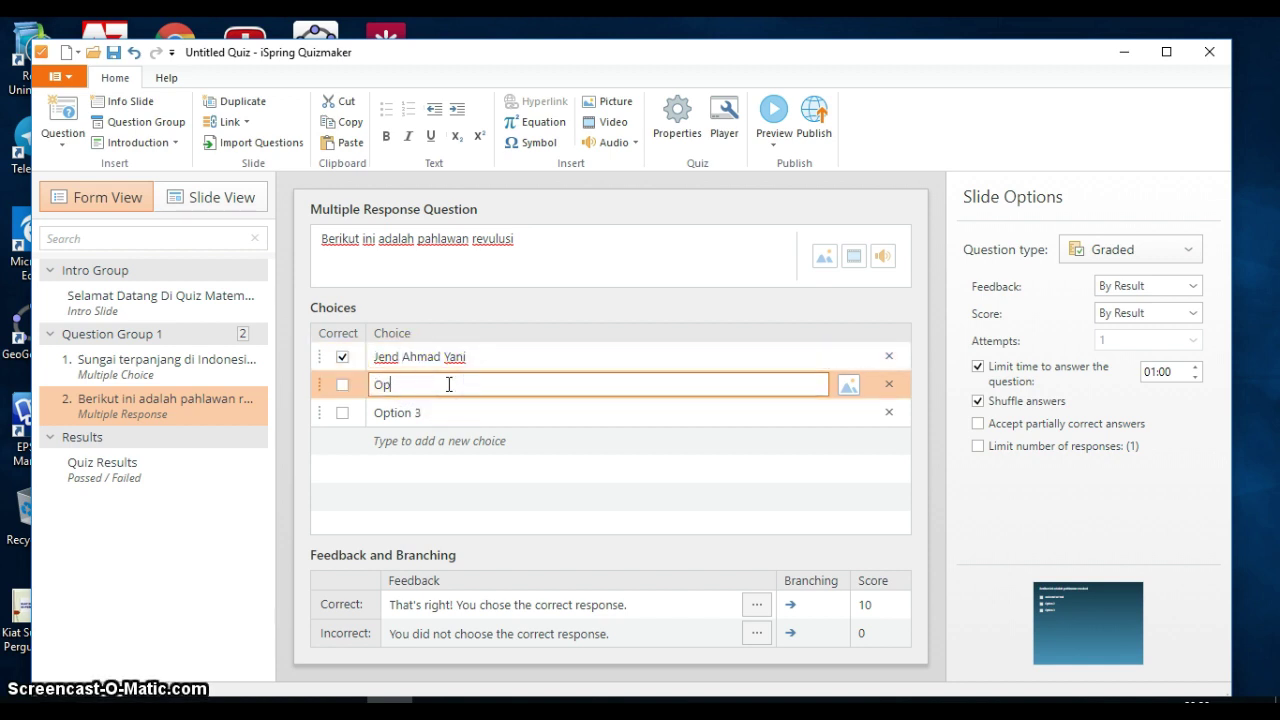
{"action": "type", "text": "Jend Sudirman"}
Step: Change the third answer choice to "Jend Urip Sumoharjo"
{"action": "left_click", "coordinate": [445, 413]}
{"action": "key", "text": "BackSpace"}
{"action": "key", "text": "BackSpace"}
{"action": "key", "text": "BackSpace"}
{"action": "key", "text": "BackSpace"}
{"action": "key", "text": "BackSpace"}
{"action": "key", "text": "BackSpace"}
{"action": "key", "text": "BackSpace"}
{"action": "key", "text": "BackSpace"}
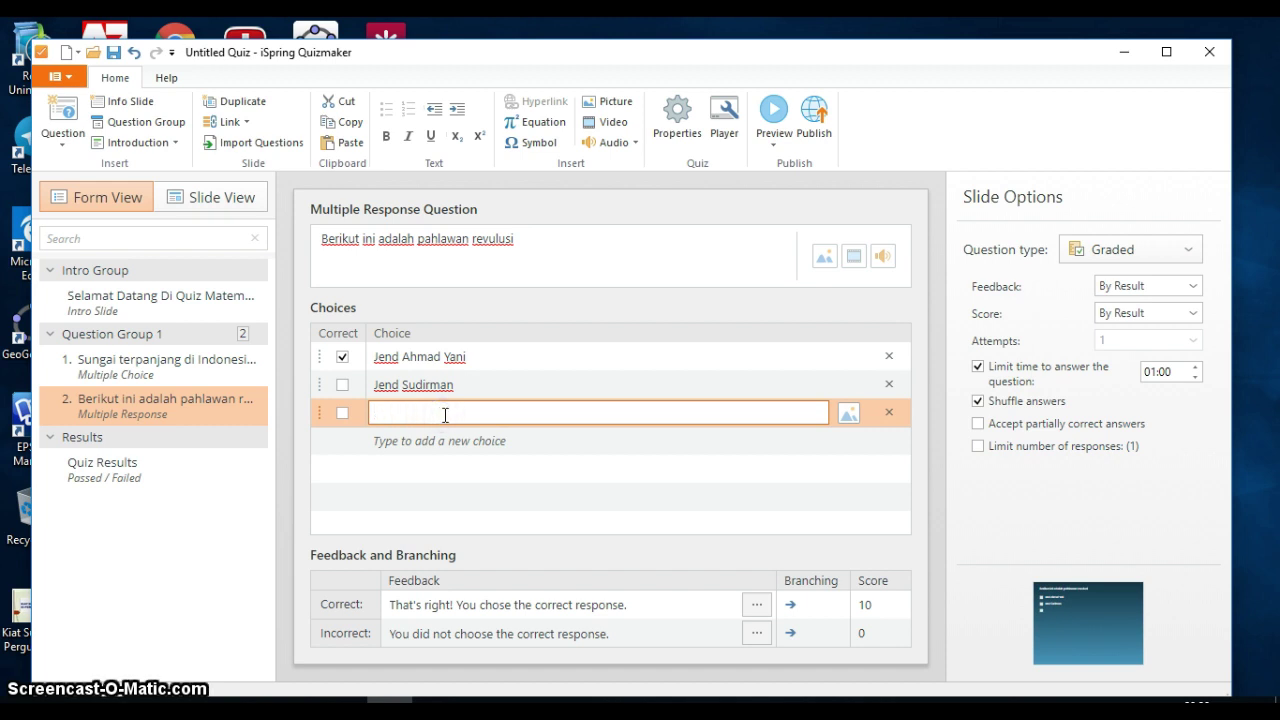
{"action": "type", "text": "Jendra"}
{"action": "type", "text": "ip "}
{"action": "type", "text": "Sum"}
{"action": "type", "text": "oharjo"}
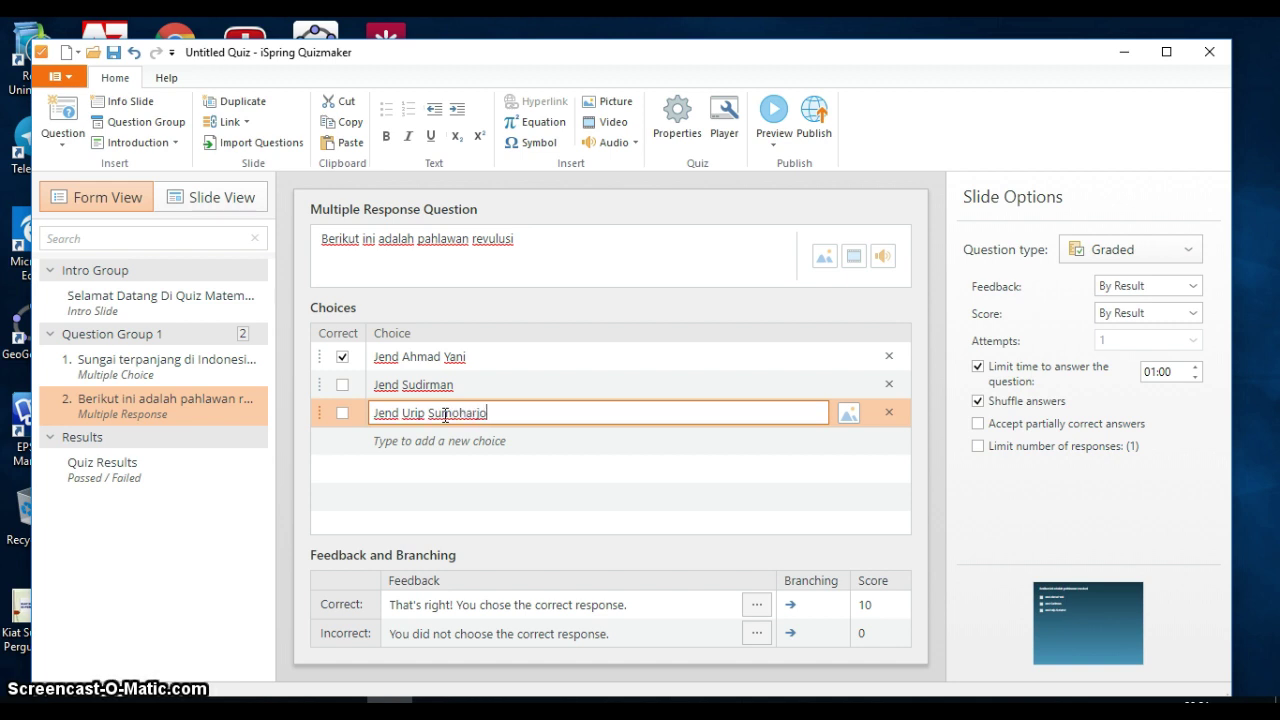
Step: Add "Mayjend Sutoyo" and "Mayjend DI Panjaitan" as fourth and fifth answer choices
{"action": "left_click", "coordinate": [450, 437]}
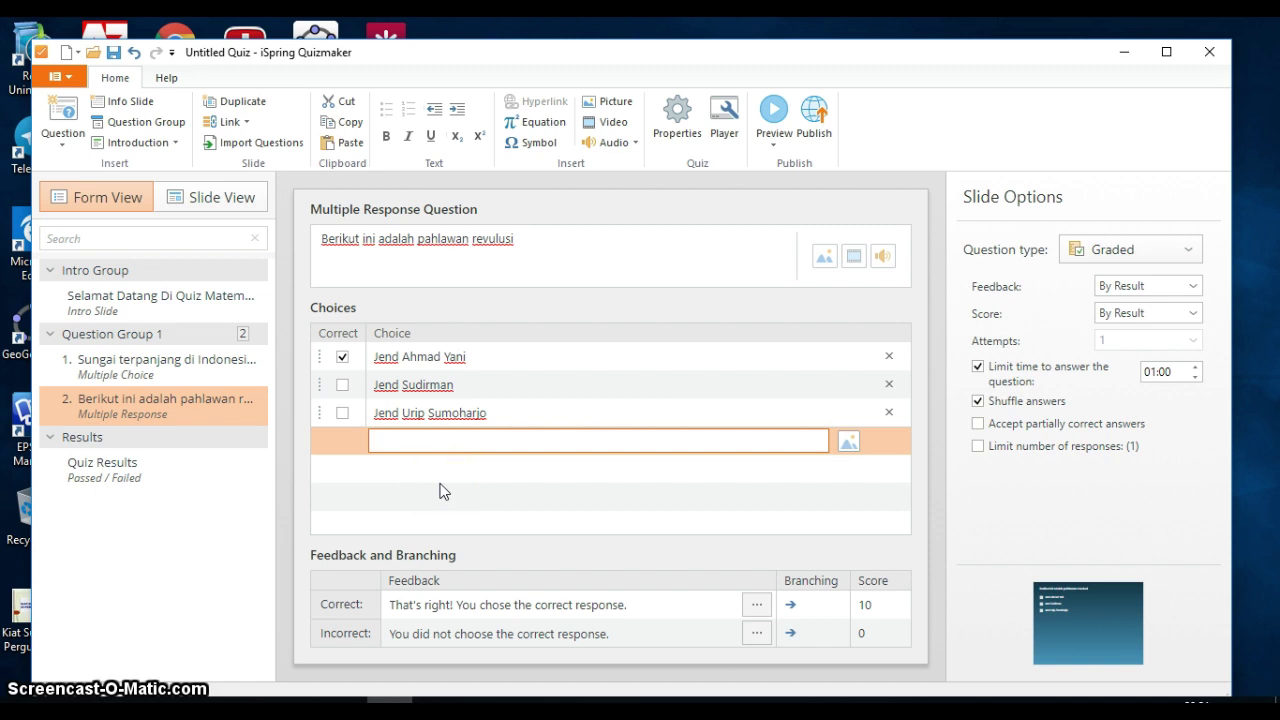
{"action": "type", "text": "Mayjend"}
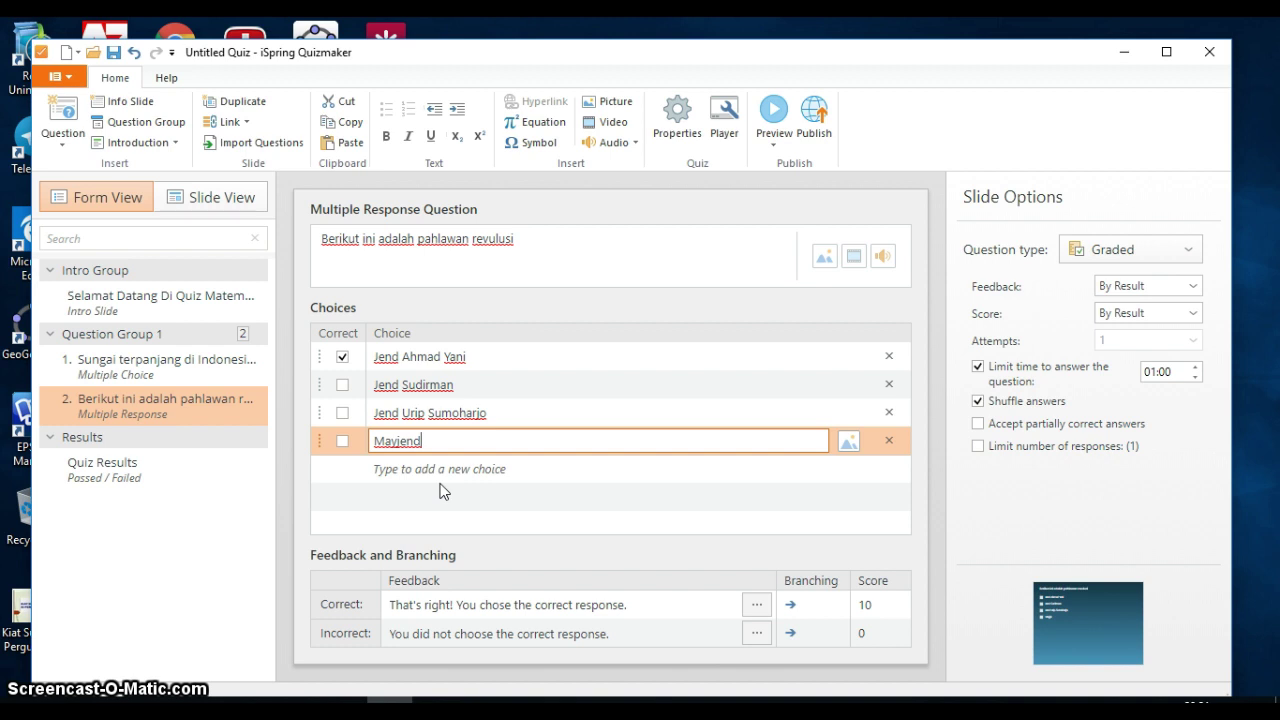
{"action": "type", "text": " Sutoyo"}
{"action": "left_click", "coordinate": [457, 470]}
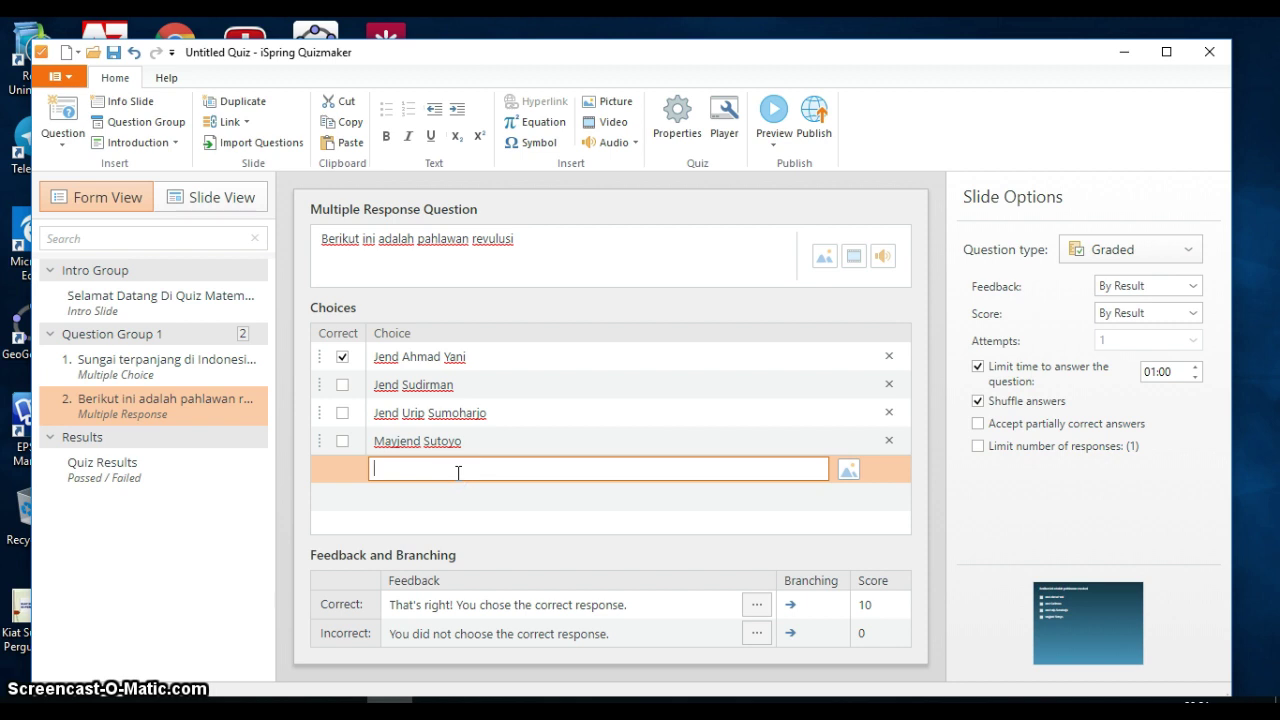
{"action": "type", "text": "Ma"}
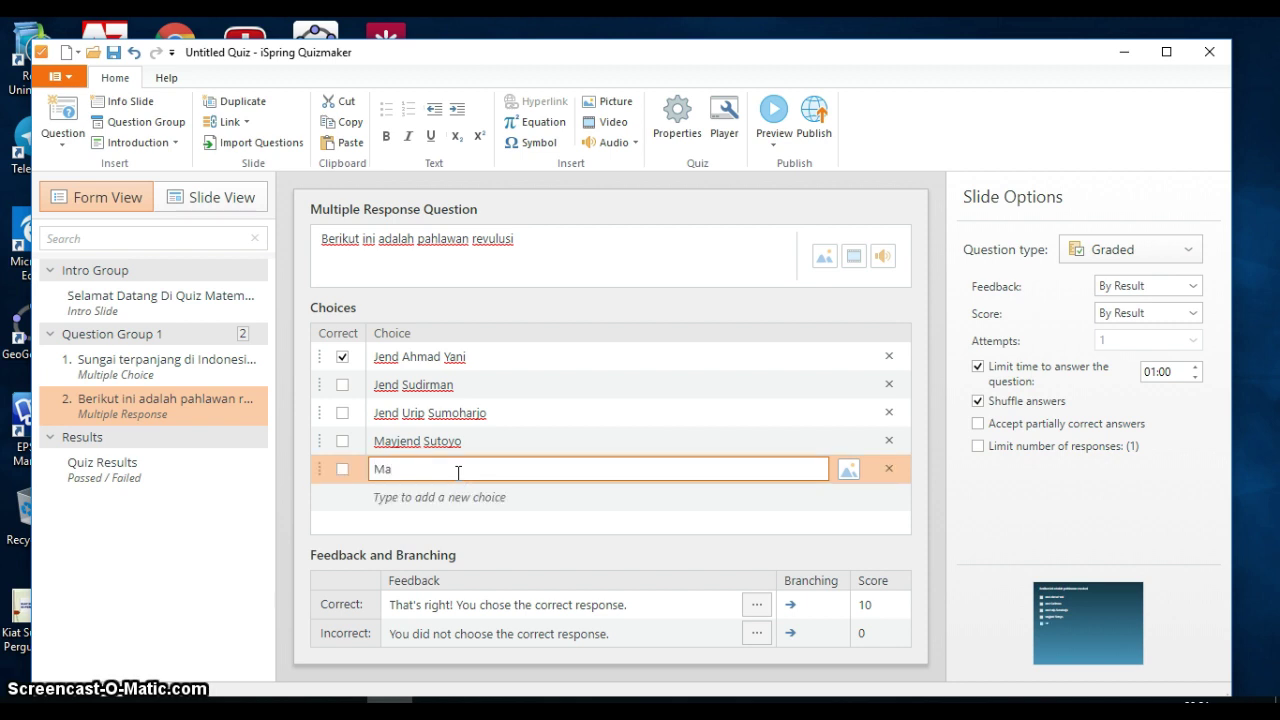
{"action": "type", "text": "yjend DI Panjaitan"}
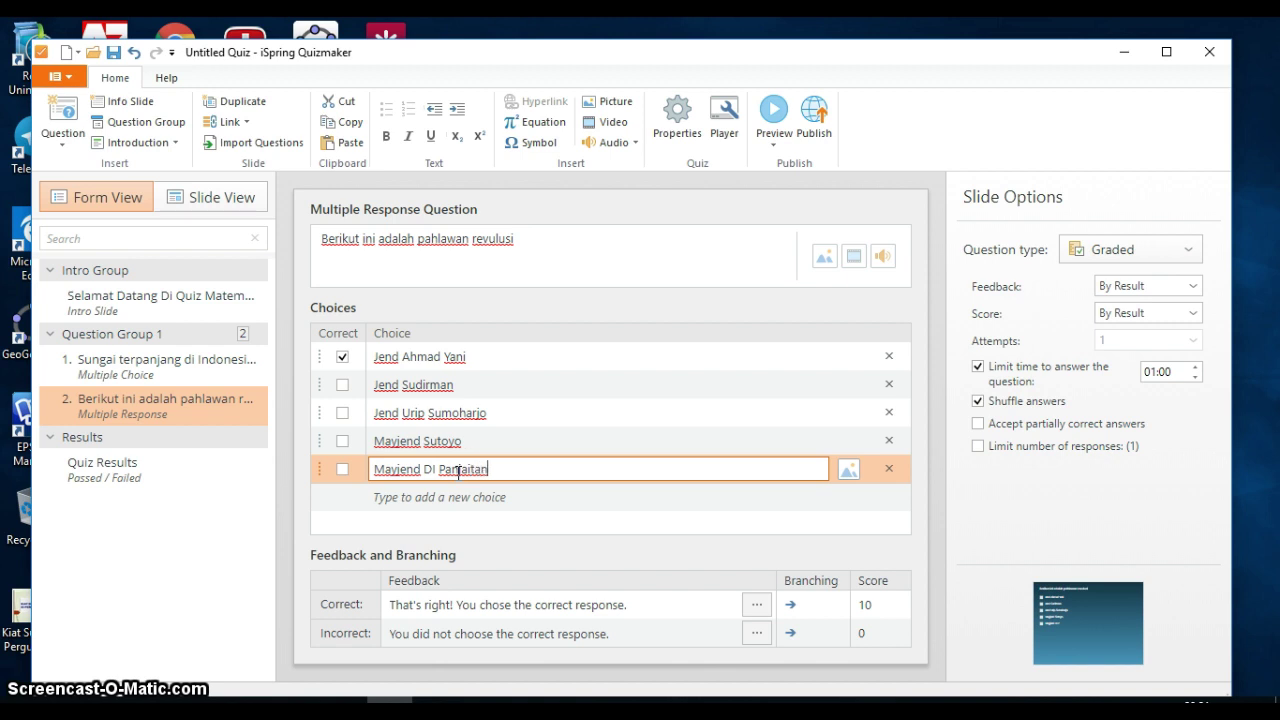
Step: Mark Mayjend Sutoyo and Mayjend DI Panjaitan as additional correct answers alongside Jend Ahmad Yani
{"action": "left_click", "coordinate": [545, 523]}
{"action": "left_click", "coordinate": [449, 357]}
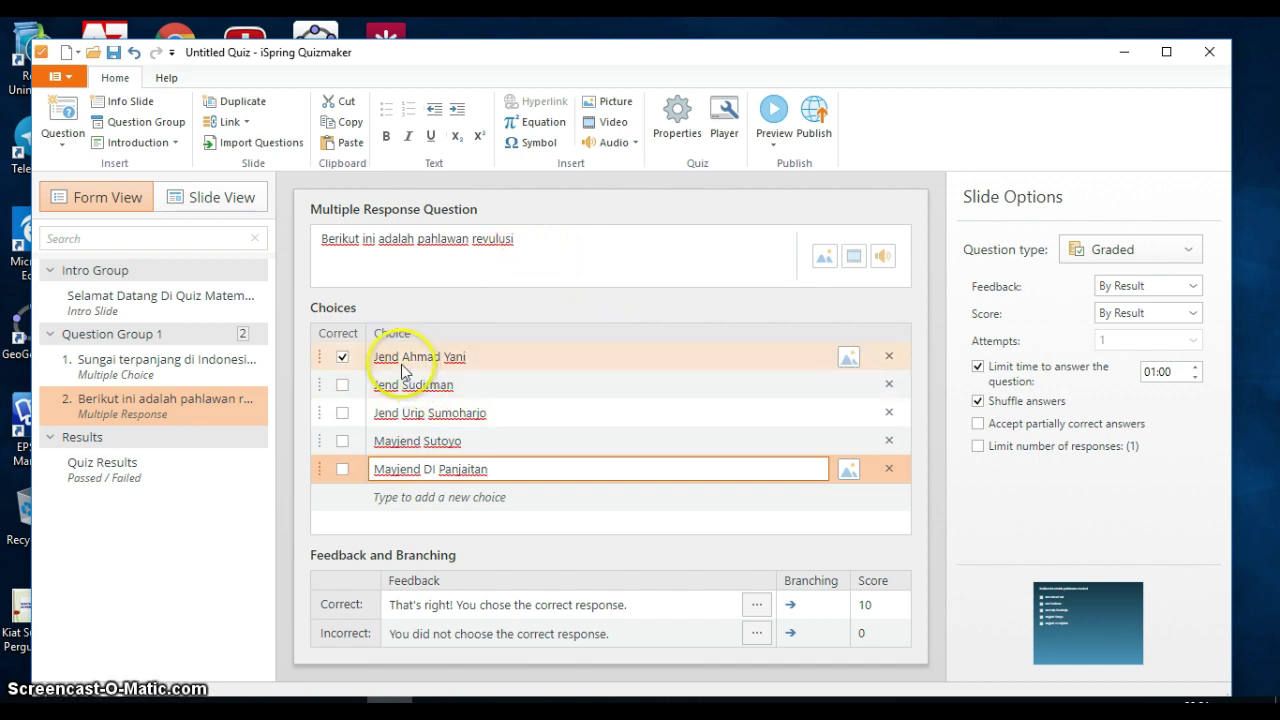
{"action": "left_click", "coordinate": [341, 444]}
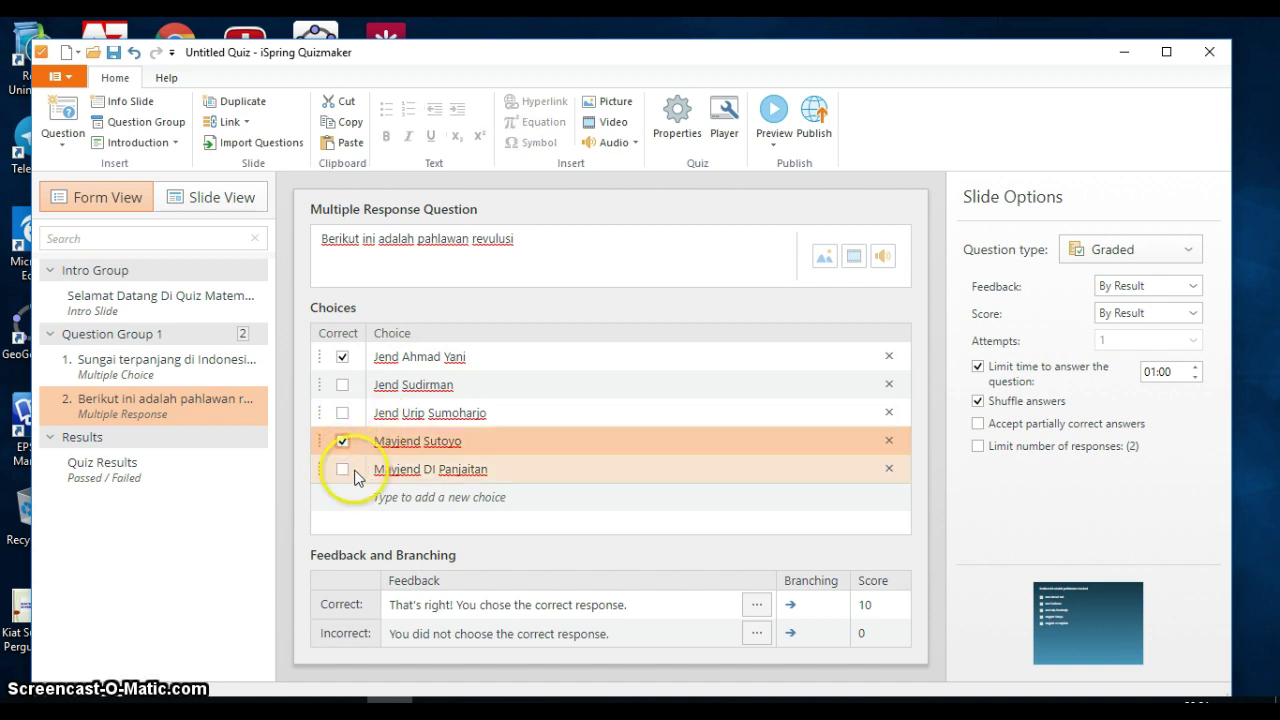
{"action": "left_click", "coordinate": [342, 470]}
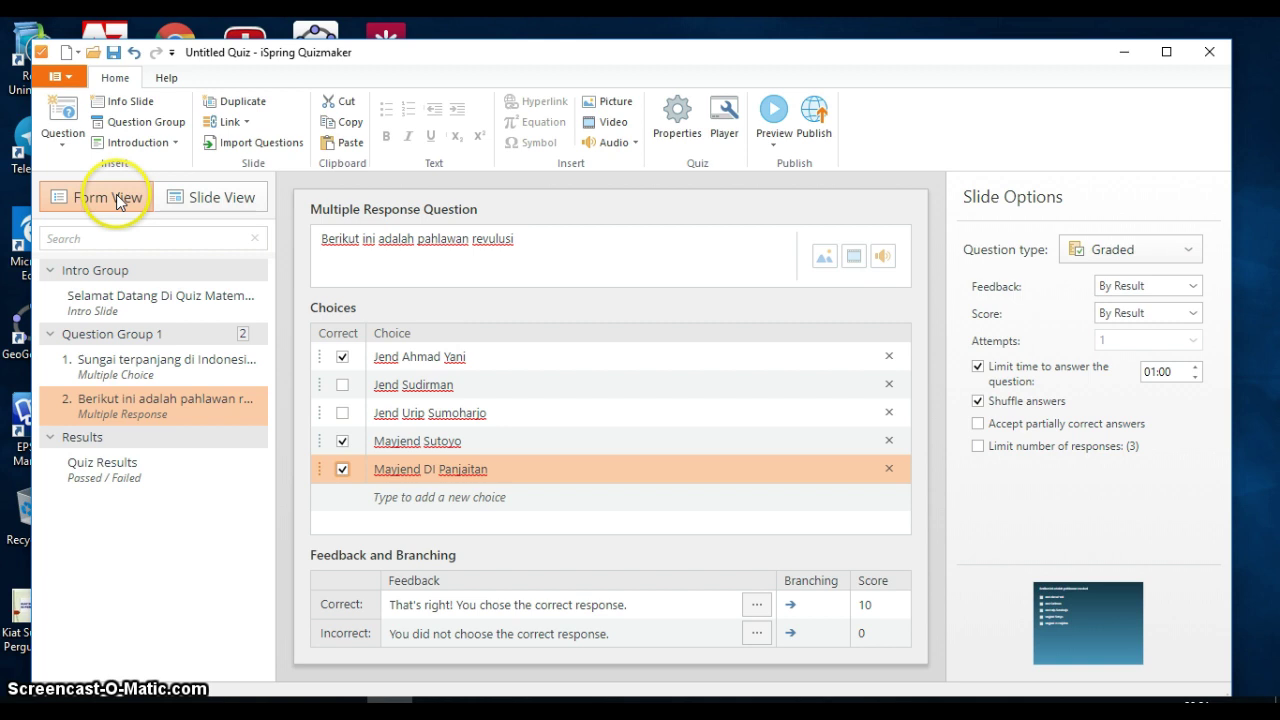
Step: Add a true/false question to Question Group 1 and enable its answer time limit of 01:00
{"action": "left_click", "coordinate": [66, 146]}
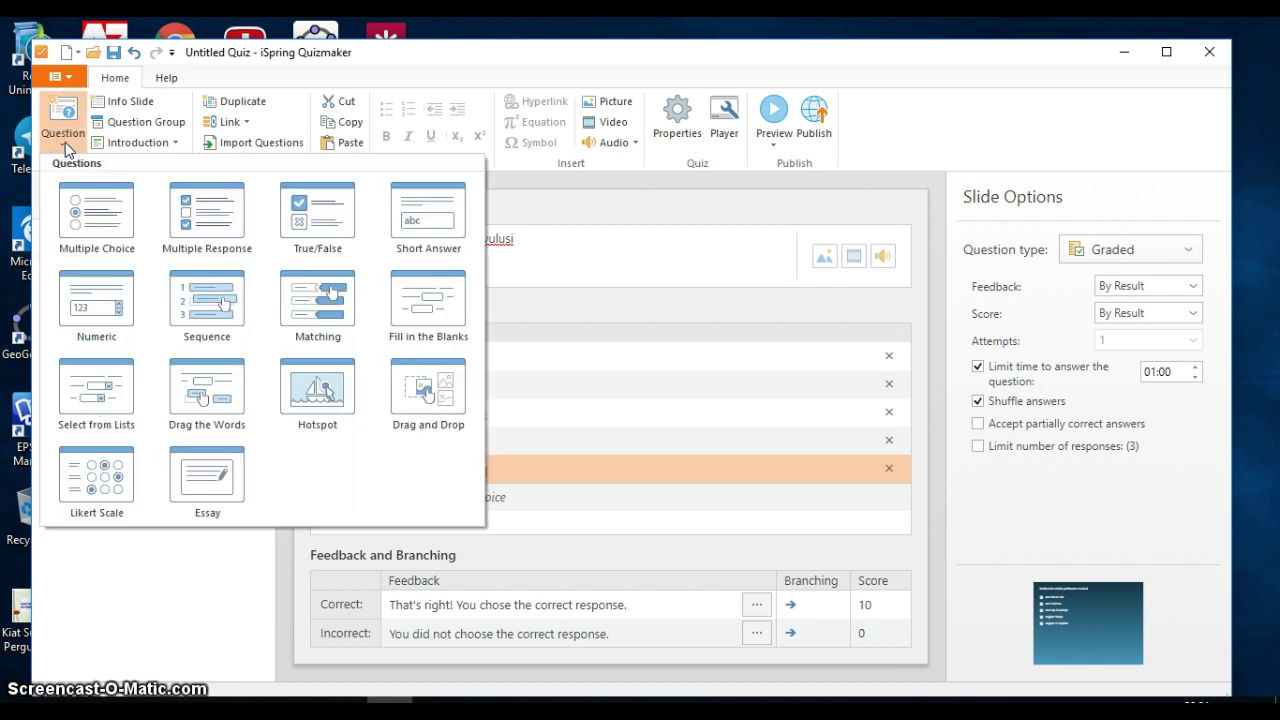
{"action": "left_click", "coordinate": [322, 228]}
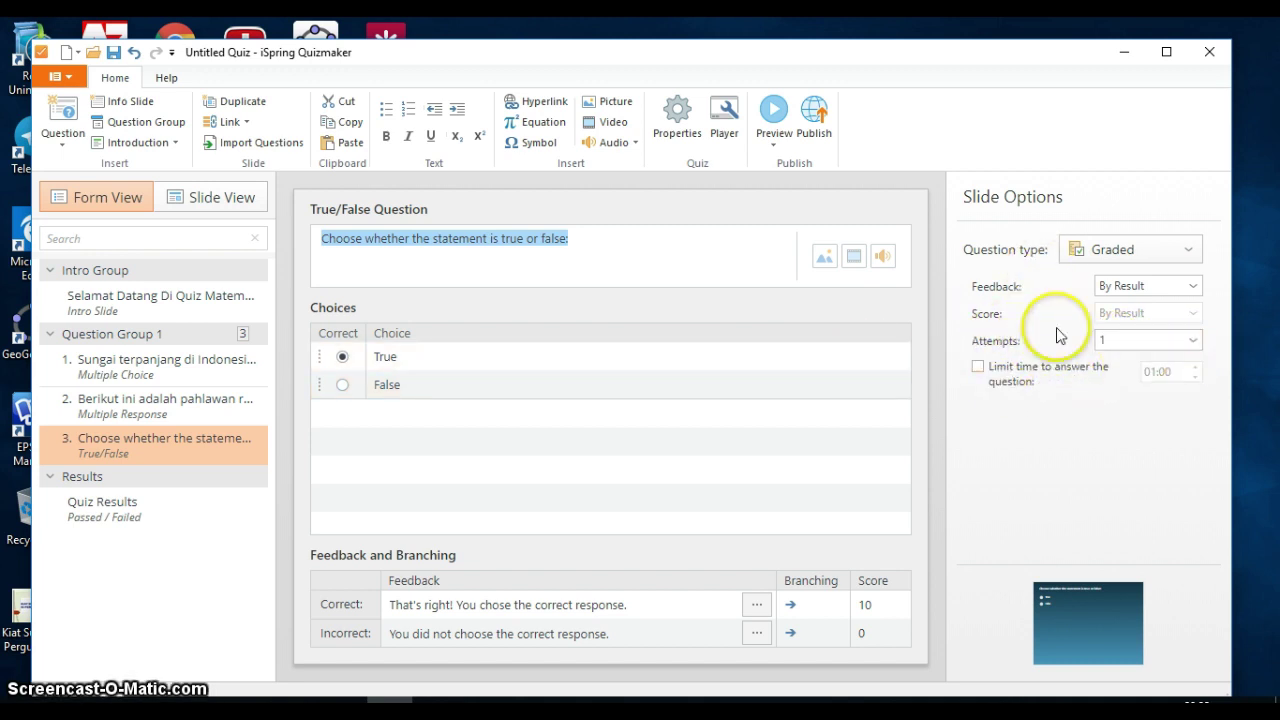
{"action": "left_click", "coordinate": [978, 369]}
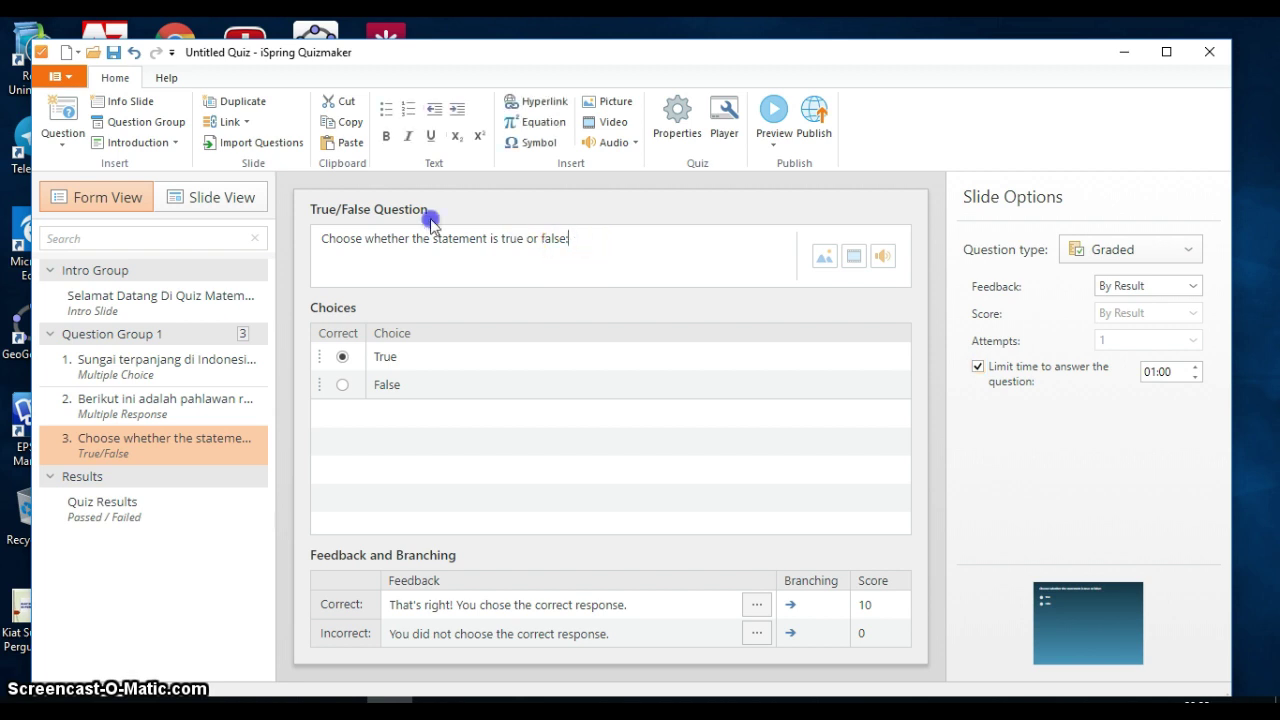
Step: Replace the true/false question's text with "Provinsi Yogyakarta merupakan provinsi daerah khusus", keeping True as the correct choice
{"action": "triple_click", "coordinate": [414, 243]}
{"action": "type", "text": "Pro"}
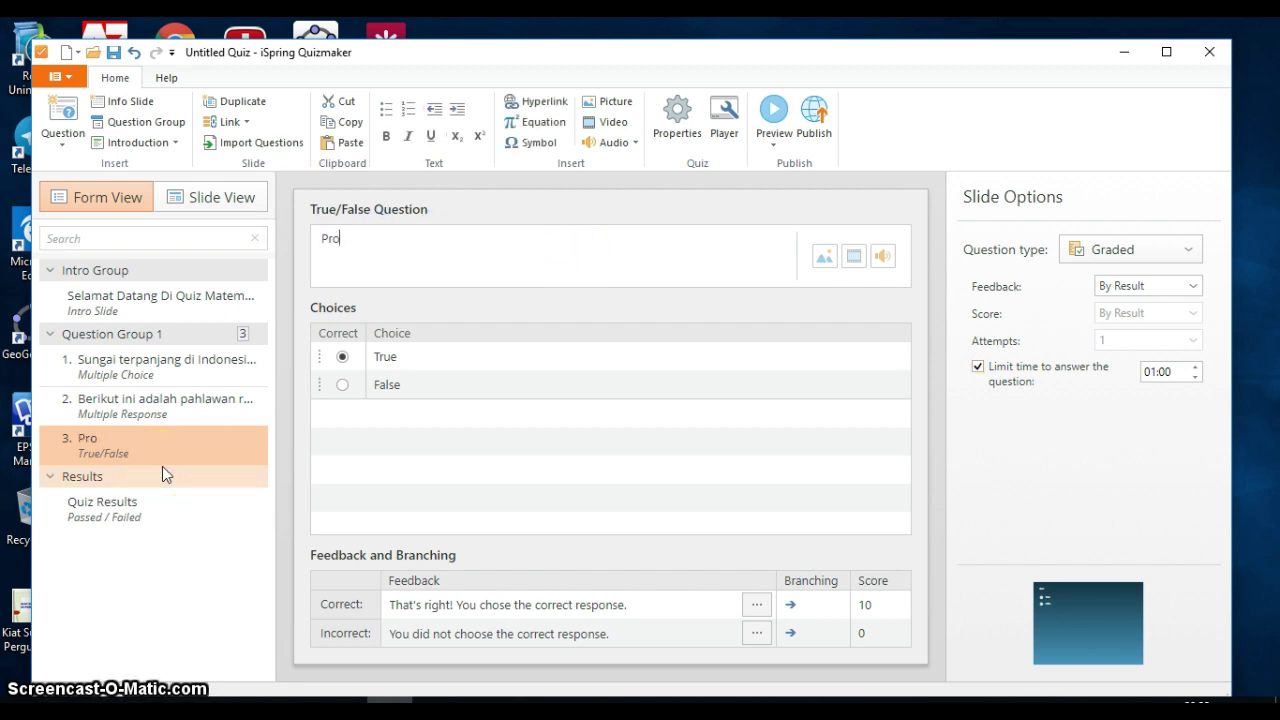
{"action": "type", "text": "vins"}
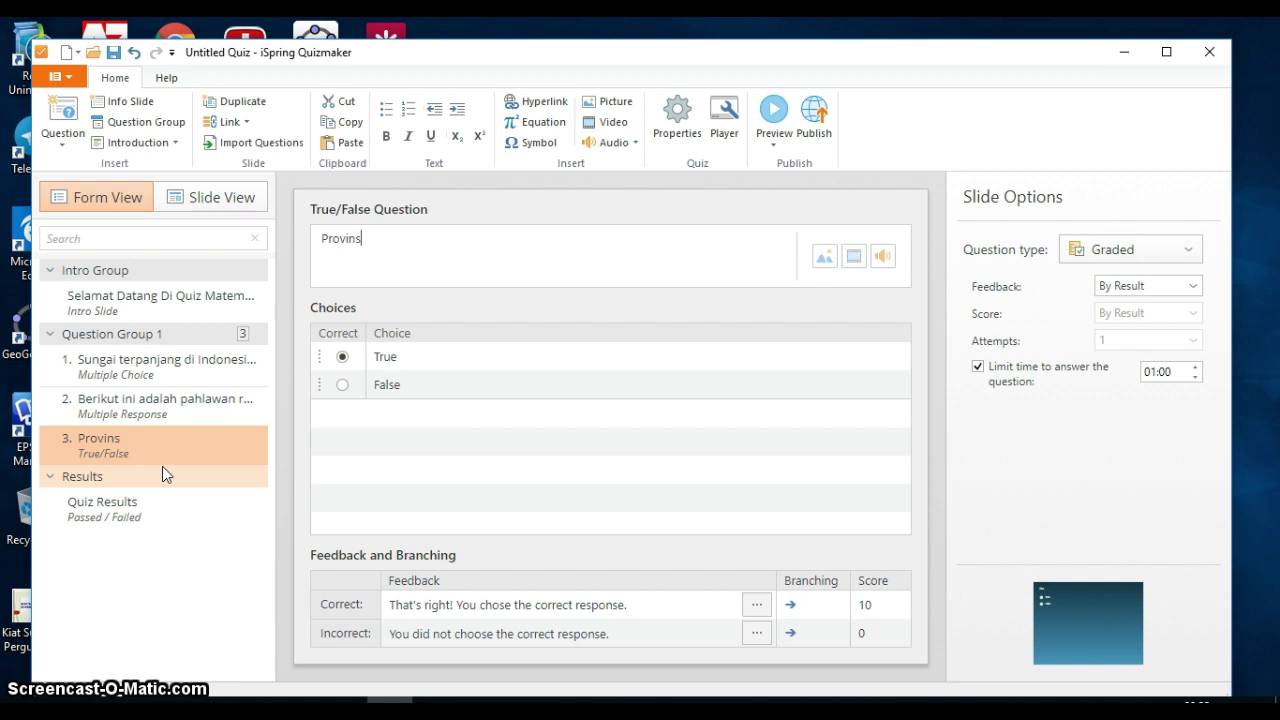
{"action": "type", "text": "i Yogyakarta merupakan "}
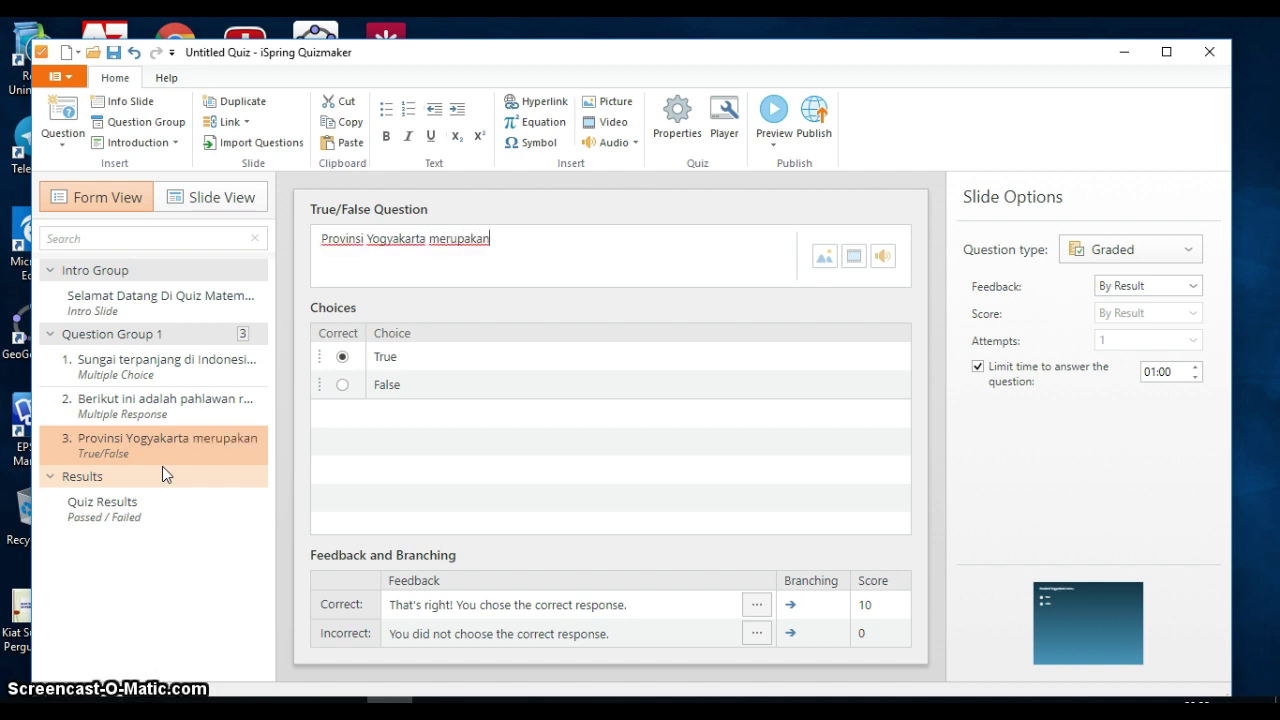
{"action": "type", "text": "dar"}
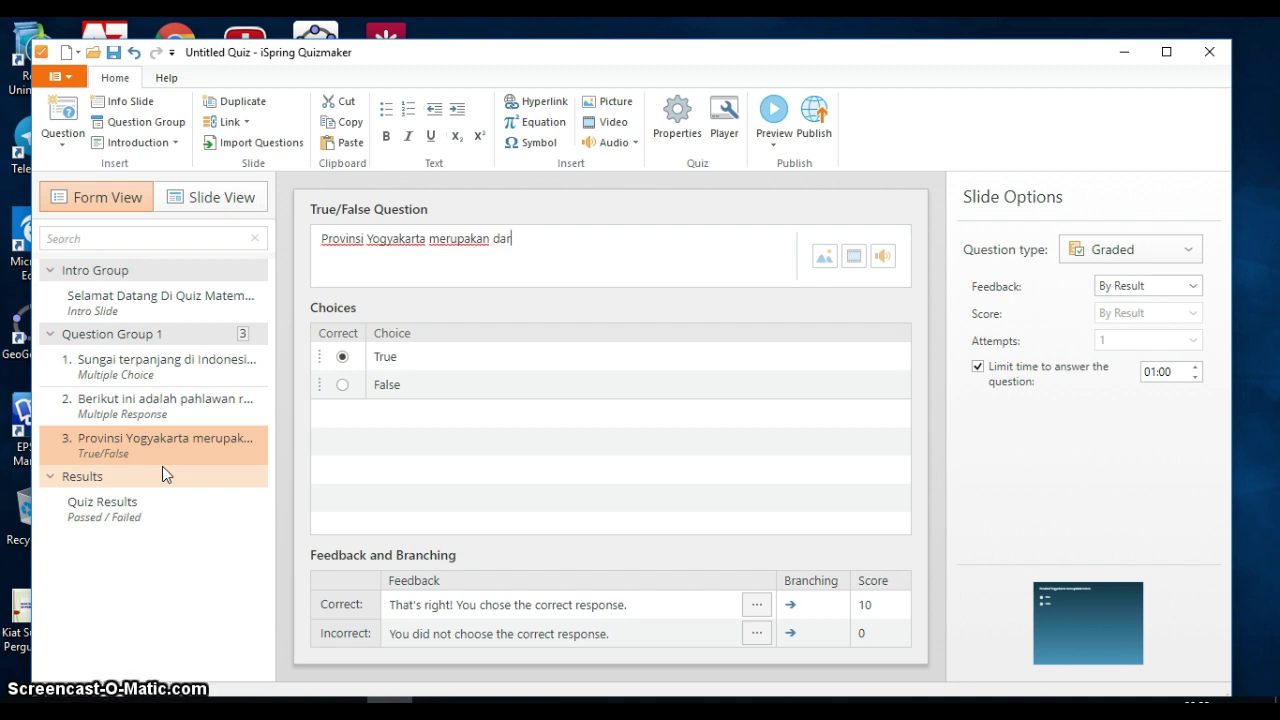
{"action": "type", "text": "earah kh"}
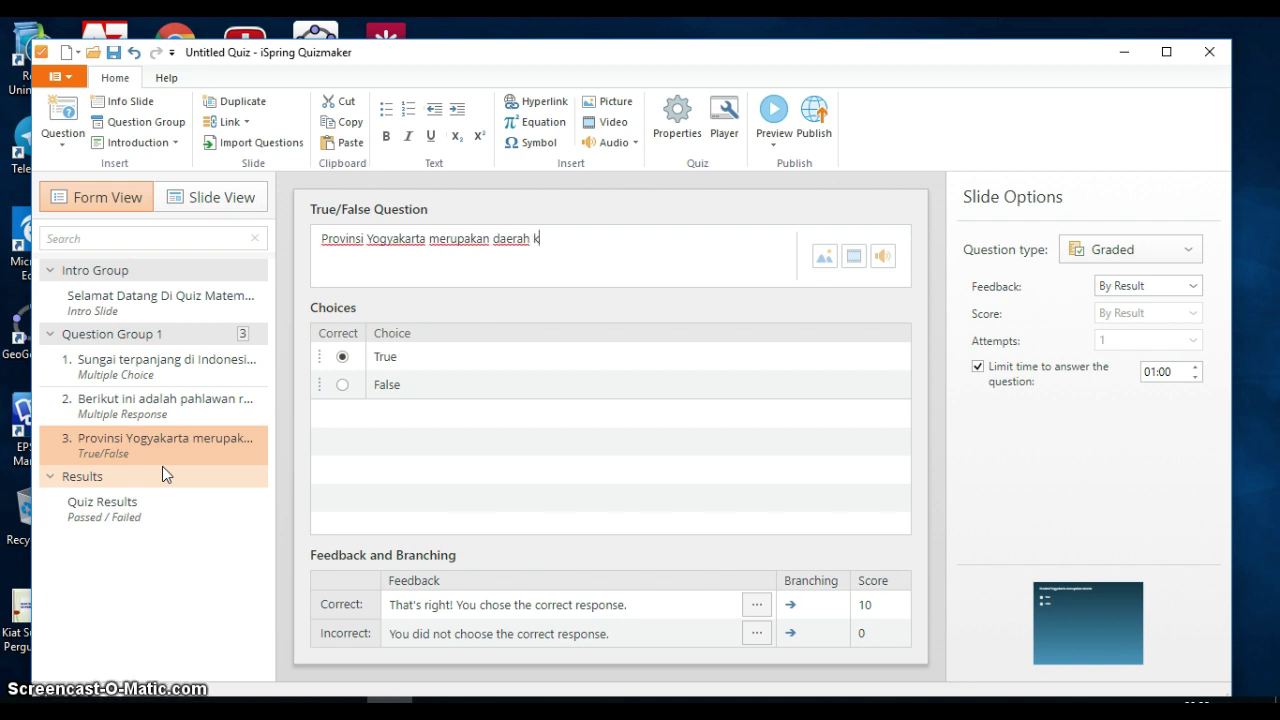
{"action": "left_click", "coordinate": [108, 462]}
{"action": "left_click", "coordinate": [496, 246]}
{"action": "type", "text": "an provinsi"}
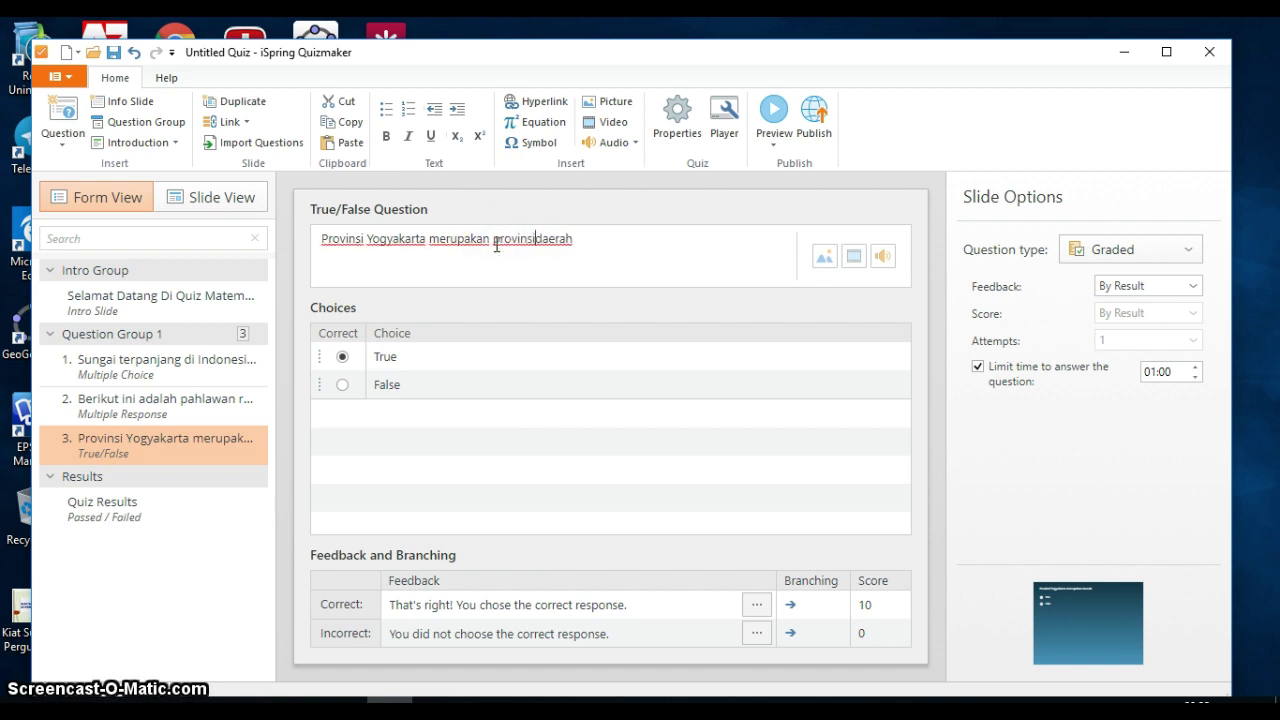
{"action": "left_click", "coordinate": [619, 243]}
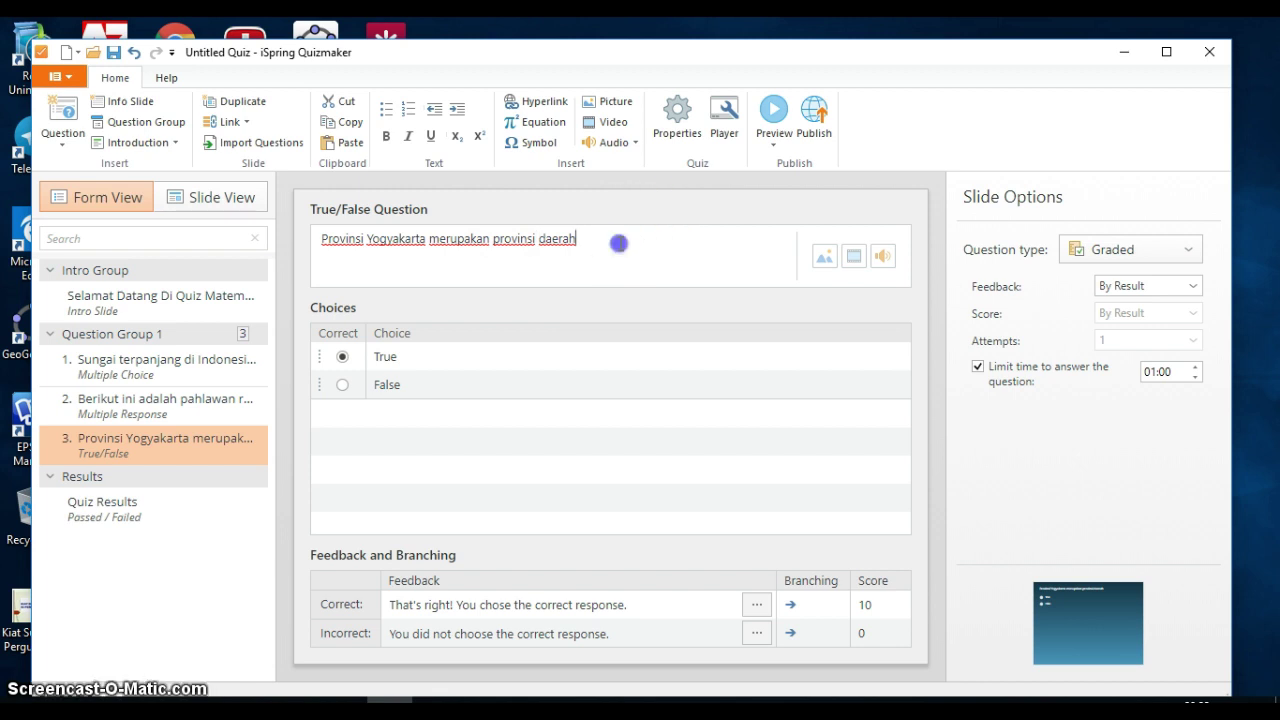
{"action": "type", "text": "khusus"}
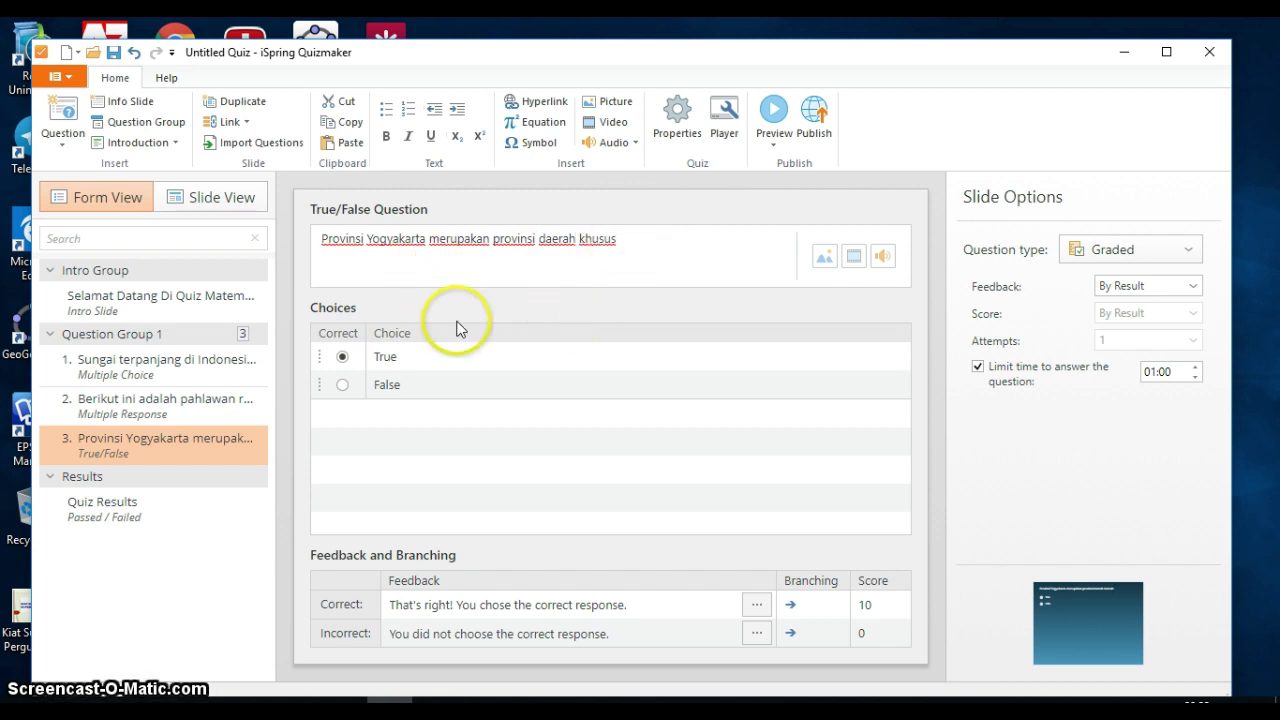
{"action": "left_click", "coordinate": [428, 352]}
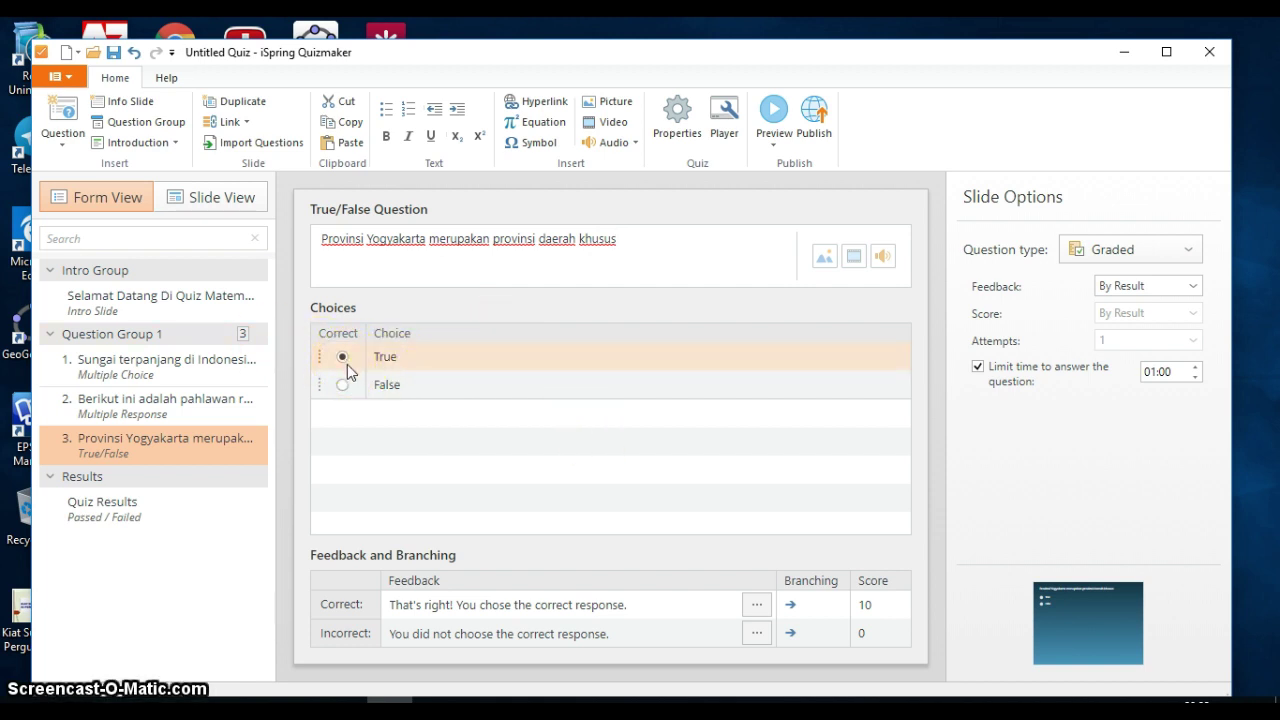
Step: Add a matching question to Question Group 1 after the true/false question
{"action": "left_click", "coordinate": [66, 146]}
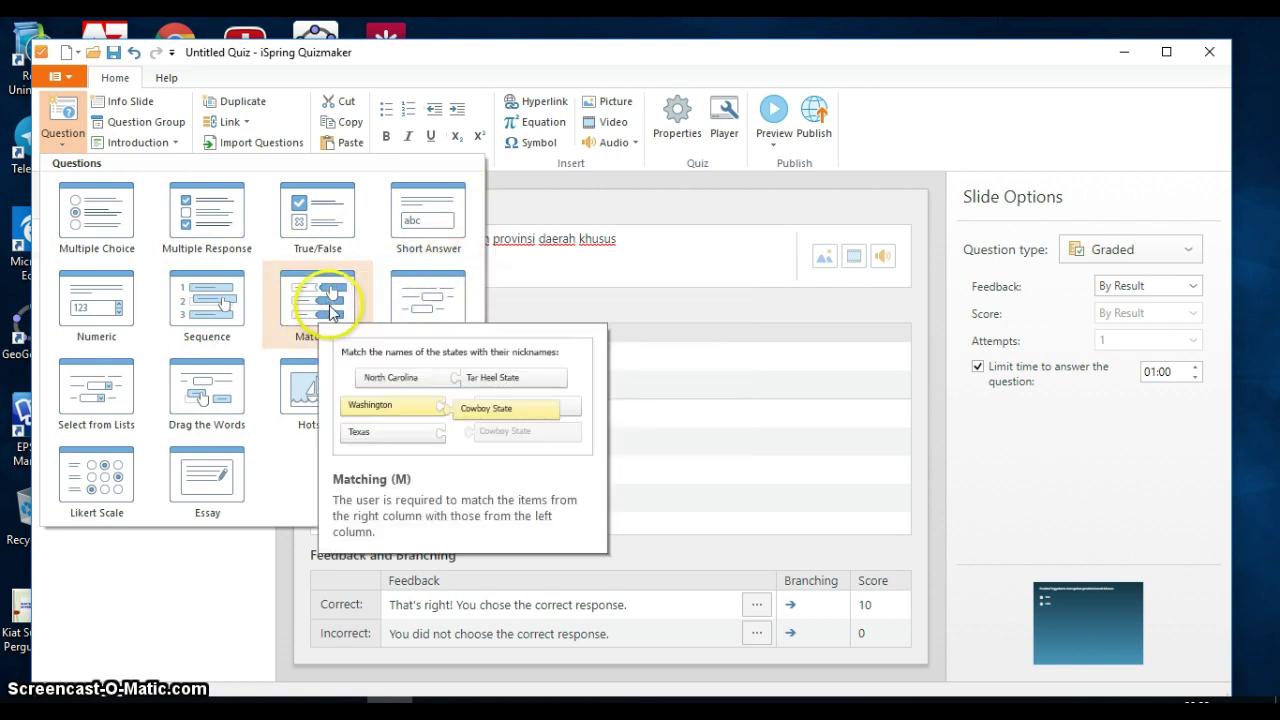
{"action": "left_click", "coordinate": [320, 305]}
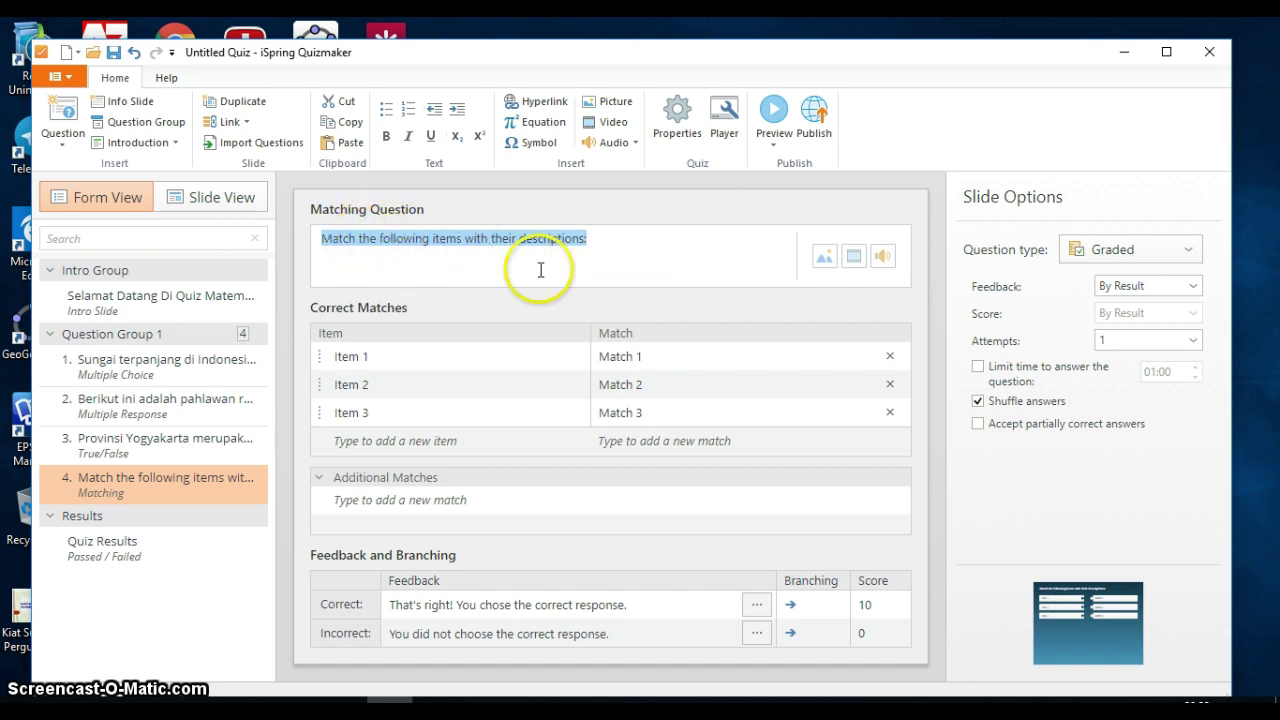
{"action": "left_click", "coordinate": [357, 357]}
{"action": "left_click", "coordinate": [390, 412]}
{"action": "left_click", "coordinate": [664, 362]}
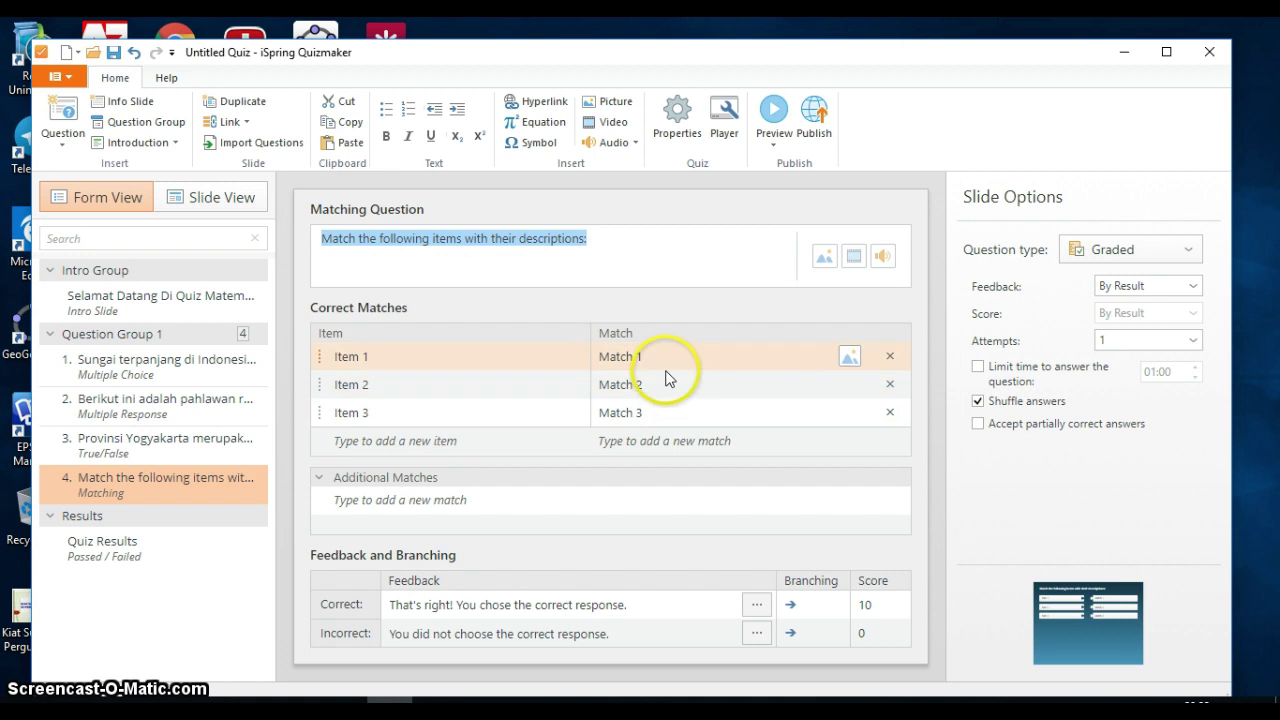
{"action": "left_click", "coordinate": [668, 385]}
{"action": "left_click", "coordinate": [671, 357]}
{"action": "left_click", "coordinate": [672, 395]}
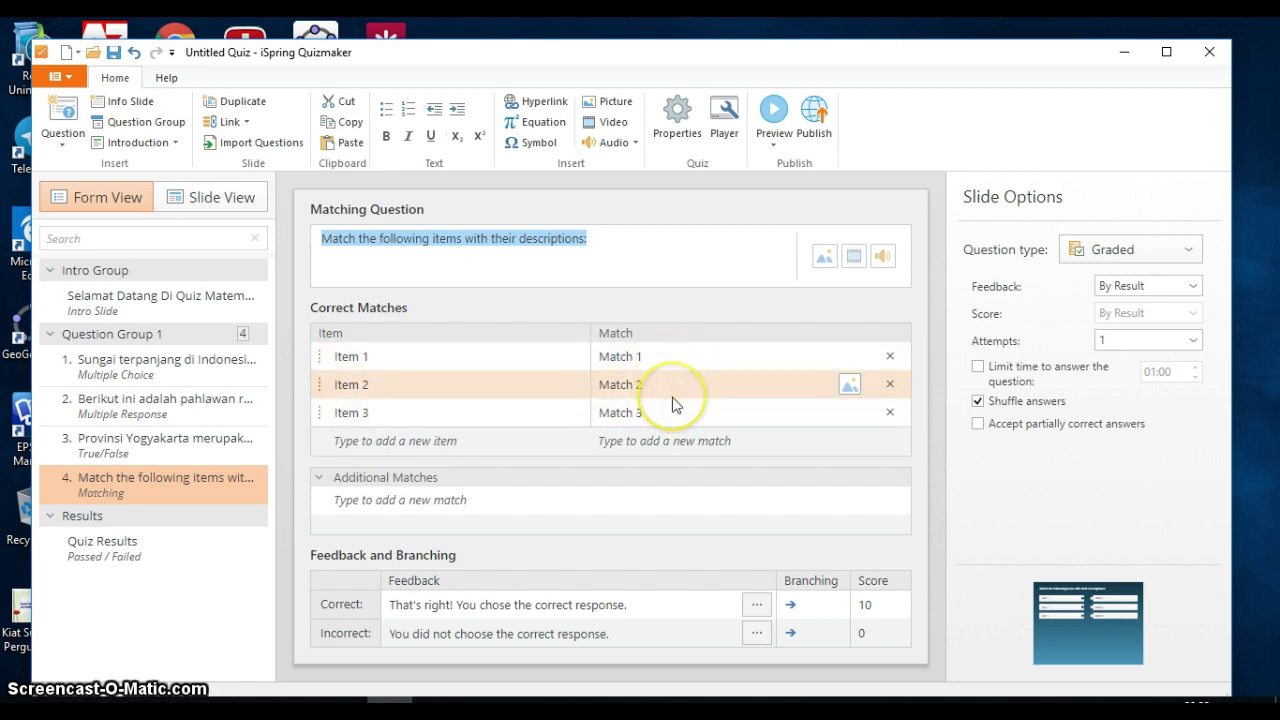
{"action": "left_click", "coordinate": [1028, 298]}
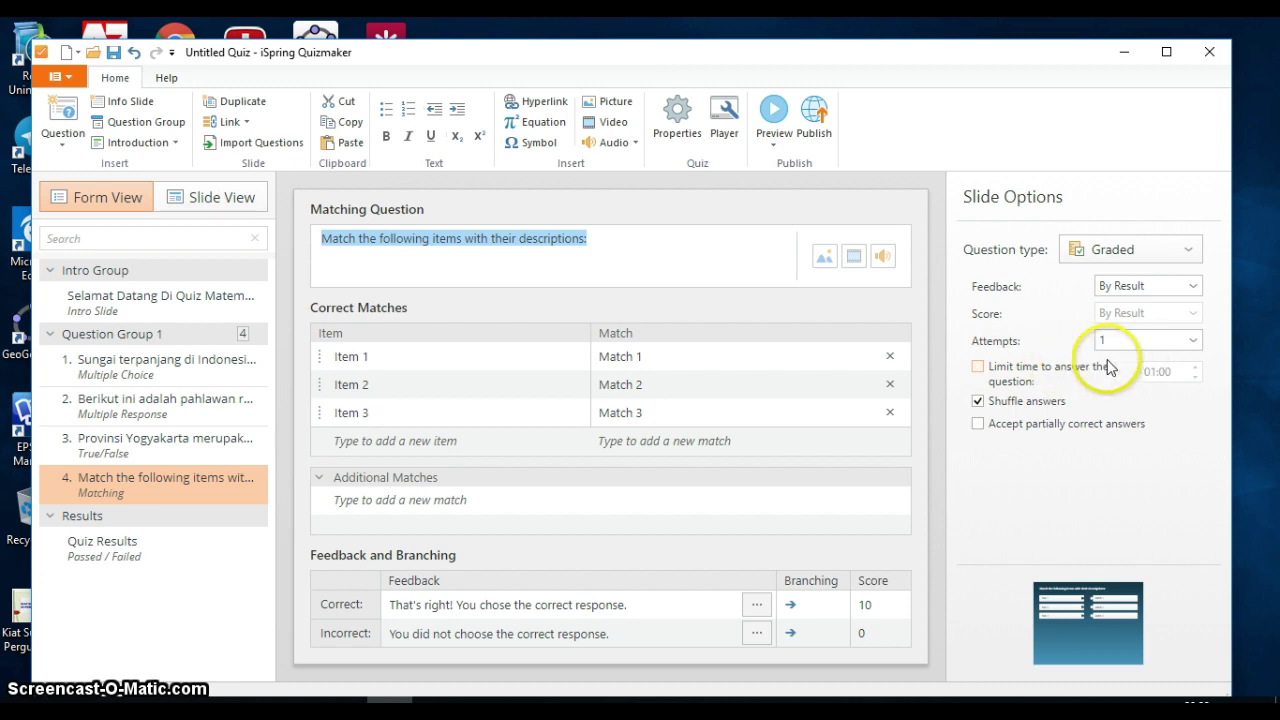
Step: Enable the matching question's 01:00 answer time limit and replace its question text with "Nama Propinsi dan Ibukotanya"
{"action": "left_click", "coordinate": [1003, 368]}
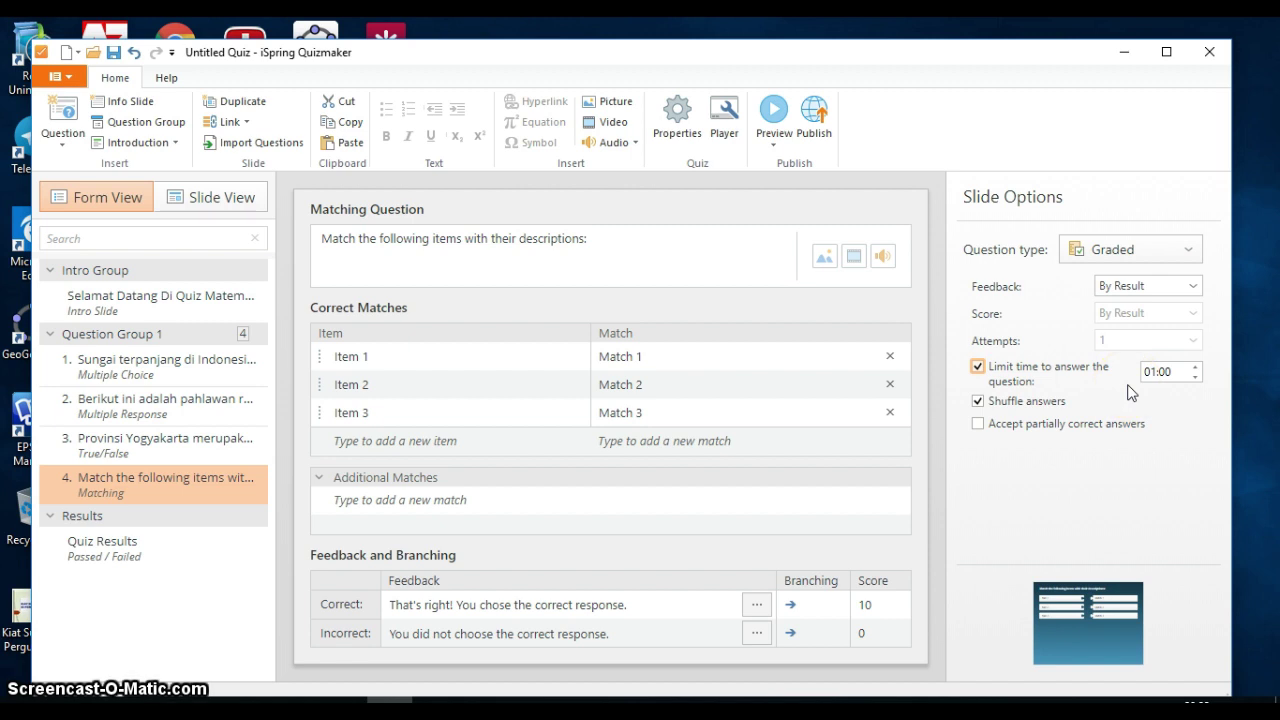
{"action": "left_click", "coordinate": [281, 247]}
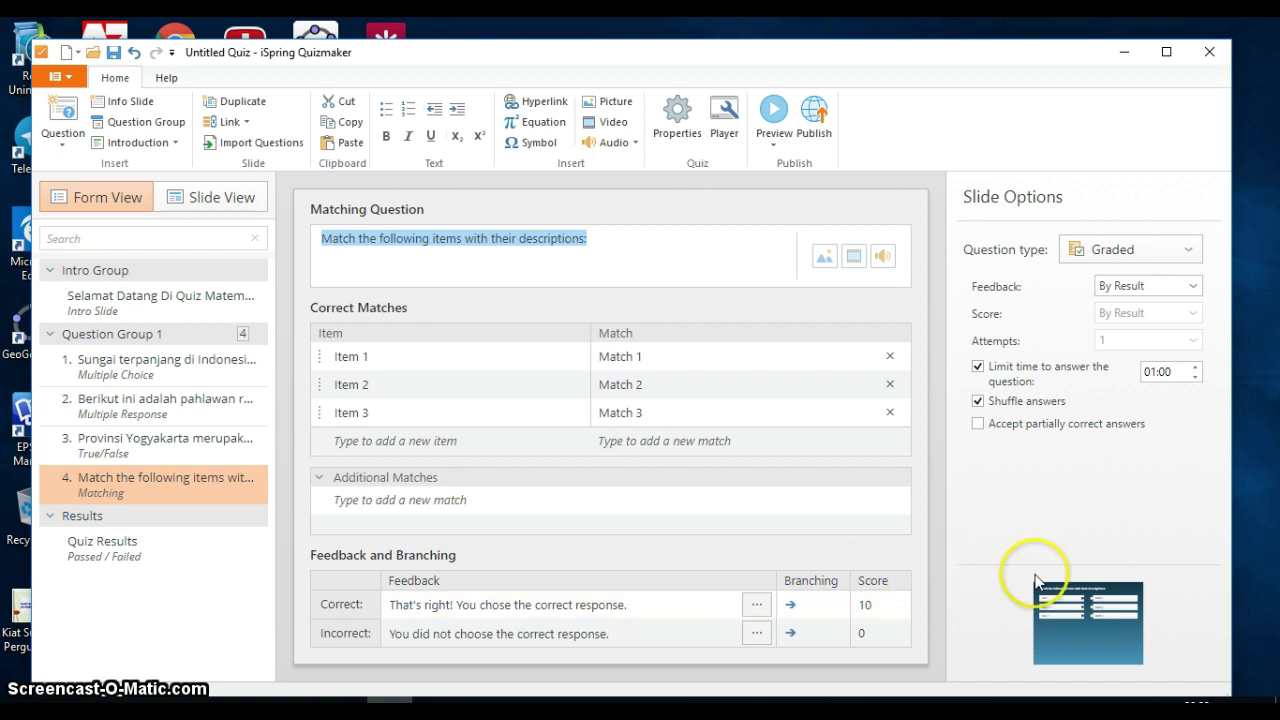
{"action": "type", "text": "N"}
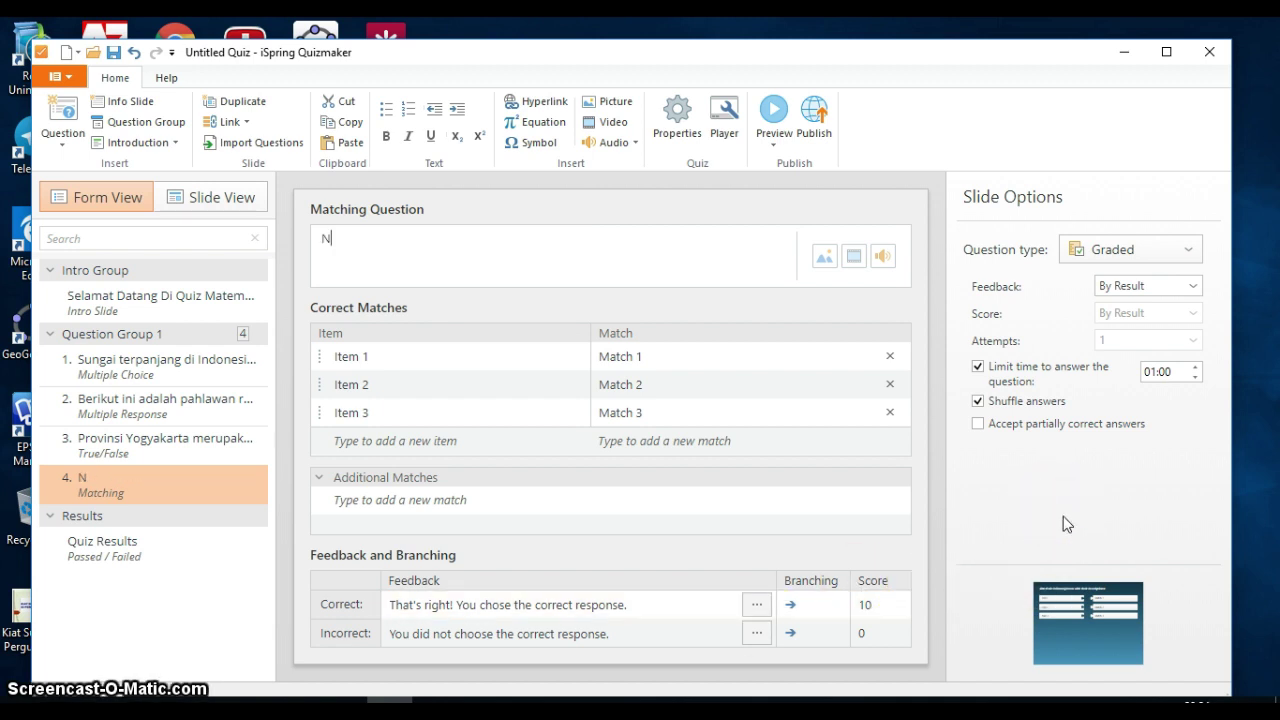
{"action": "type", "text": "ama Propinsi dan Ib"}
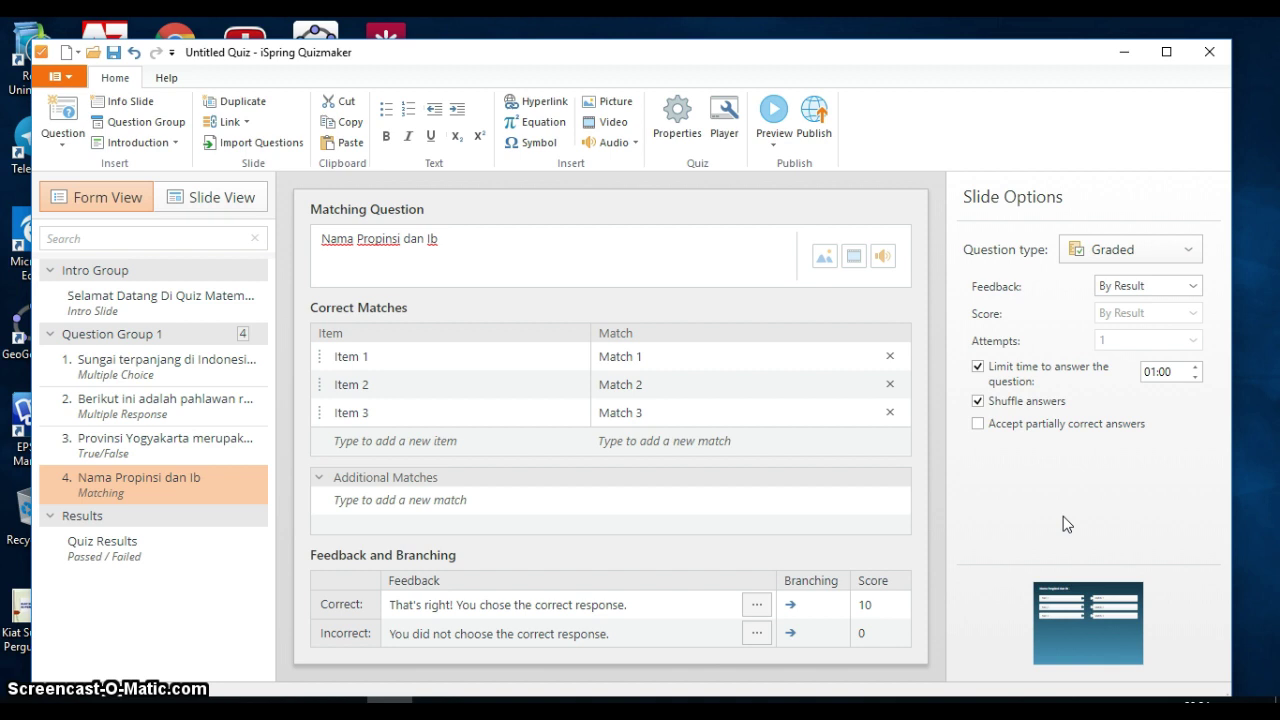
{"action": "type", "text": "oukotanya"}
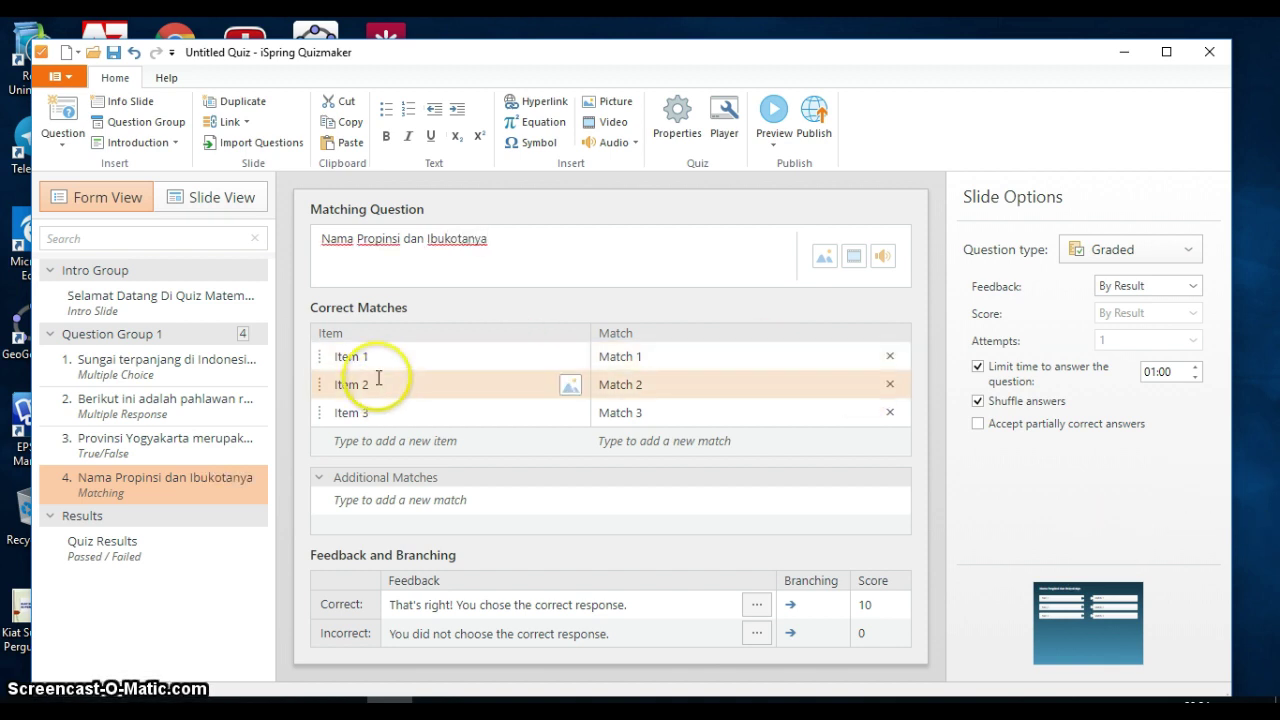
Step: Replace the first item of the correct matches with "Semarang"
{"action": "left_click", "coordinate": [379, 356]}
{"action": "key", "text": "BackSpace"}
{"action": "key", "text": "BackSpace"}
{"action": "key", "text": "BackSpace"}
{"action": "key", "text": "BackSpace"}
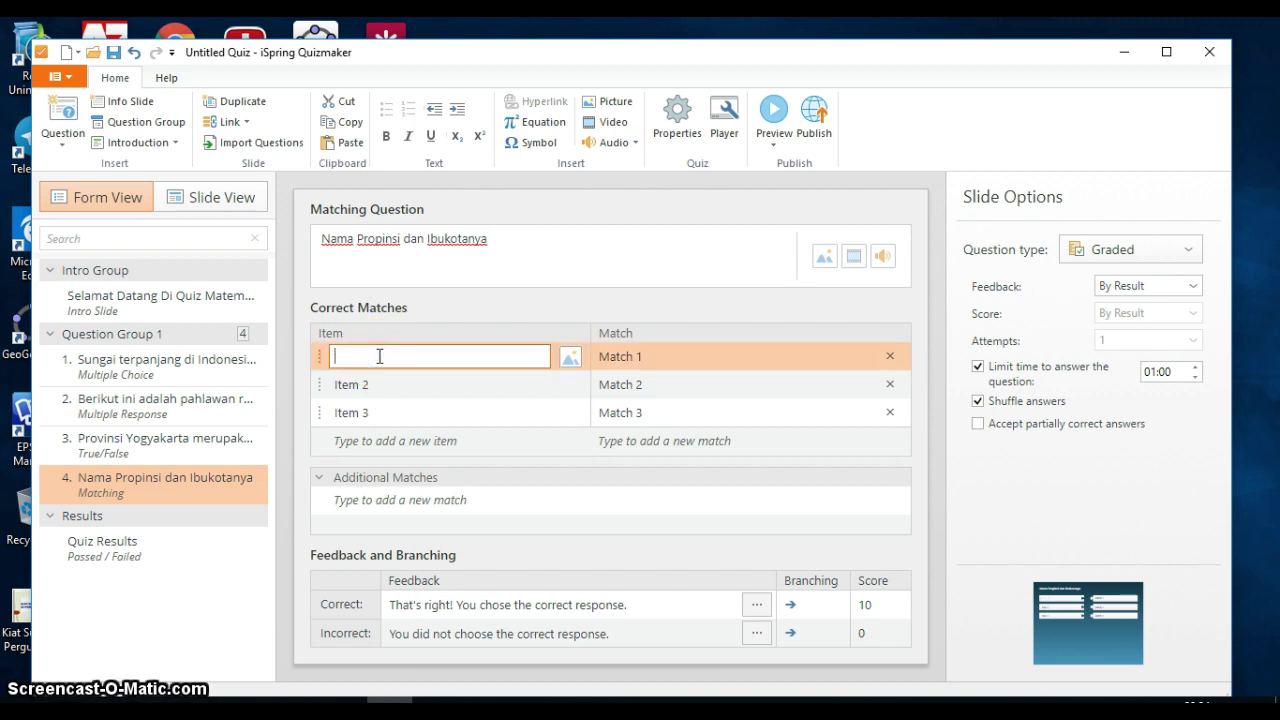
{"action": "type", "text": "Semarang"}
{"action": "left_click", "coordinate": [412, 356]}
Step: Replace the match paired with Semarang with "Jawa Tengah"
{"action": "left_click", "coordinate": [651, 357]}
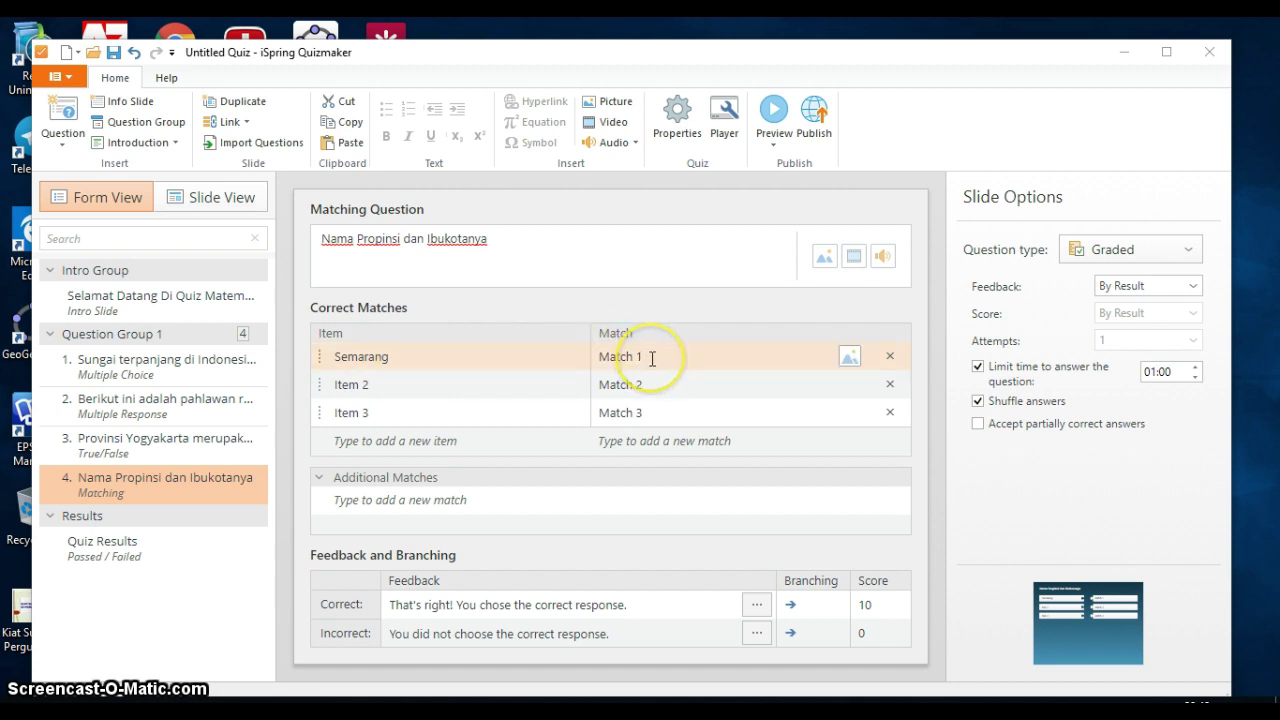
{"action": "left_click", "coordinate": [651, 357]}
{"action": "key", "text": "BackSpace"}
{"action": "key", "text": "BackSpace"}
{"action": "key", "text": "BackSpace"}
{"action": "key", "text": "BackSpace"}
{"action": "key", "text": "BackSpace"}
{"action": "key", "text": "BackSpace"}
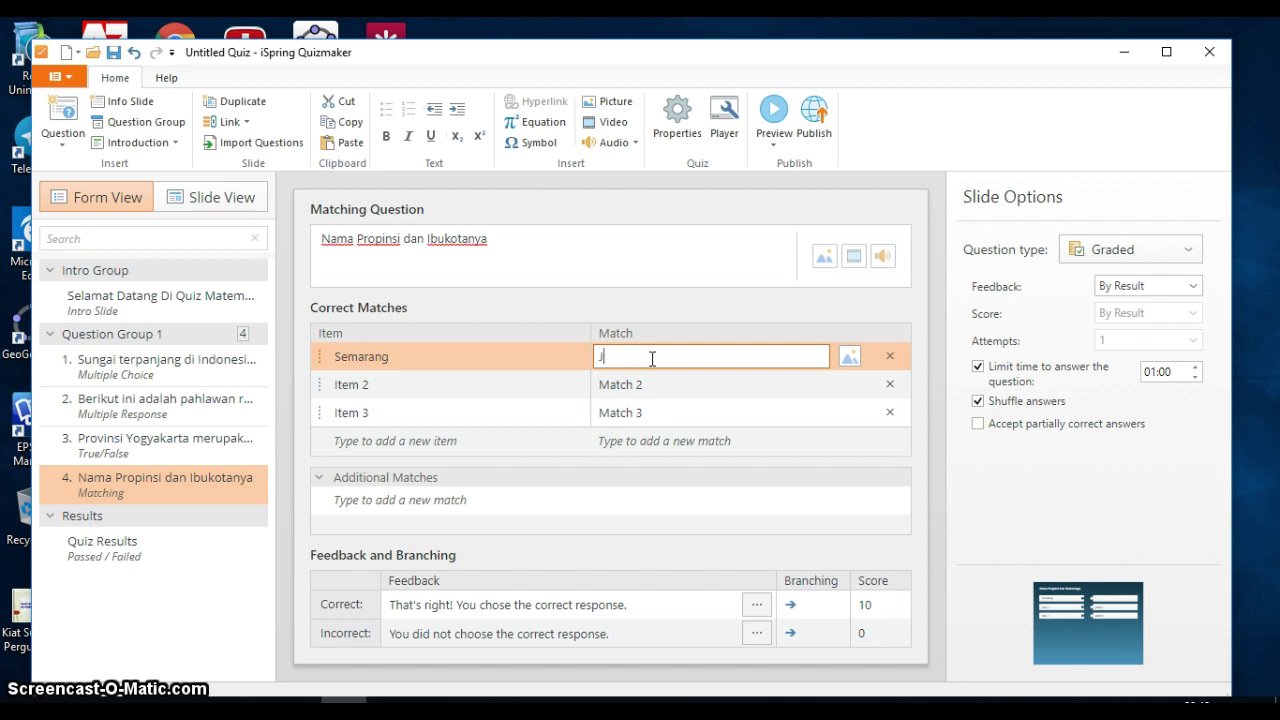
{"action": "type", "text": "Jawa Tengah"}
{"action": "left_click", "coordinate": [480, 400]}
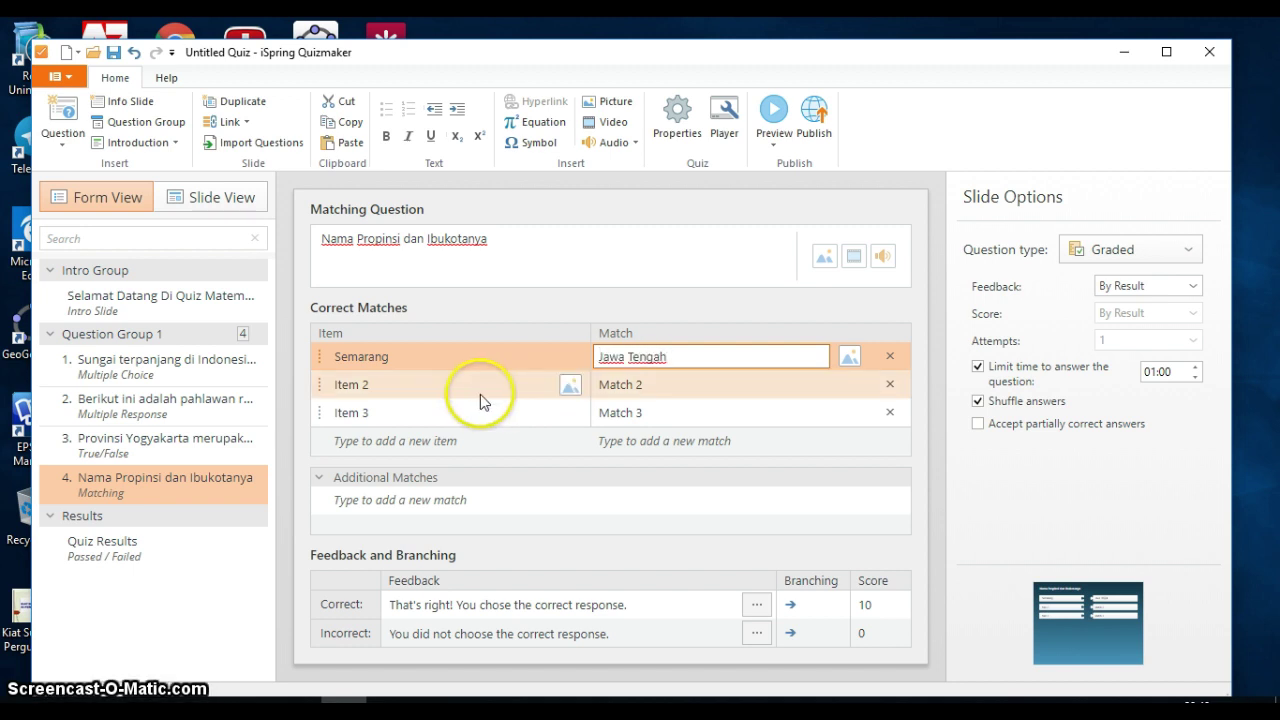
Step: Change the second matching pair to item "Pekan Baru" with match "Riau"
{"action": "left_click", "coordinate": [379, 386]}
{"action": "key", "text": "BackSpace"}
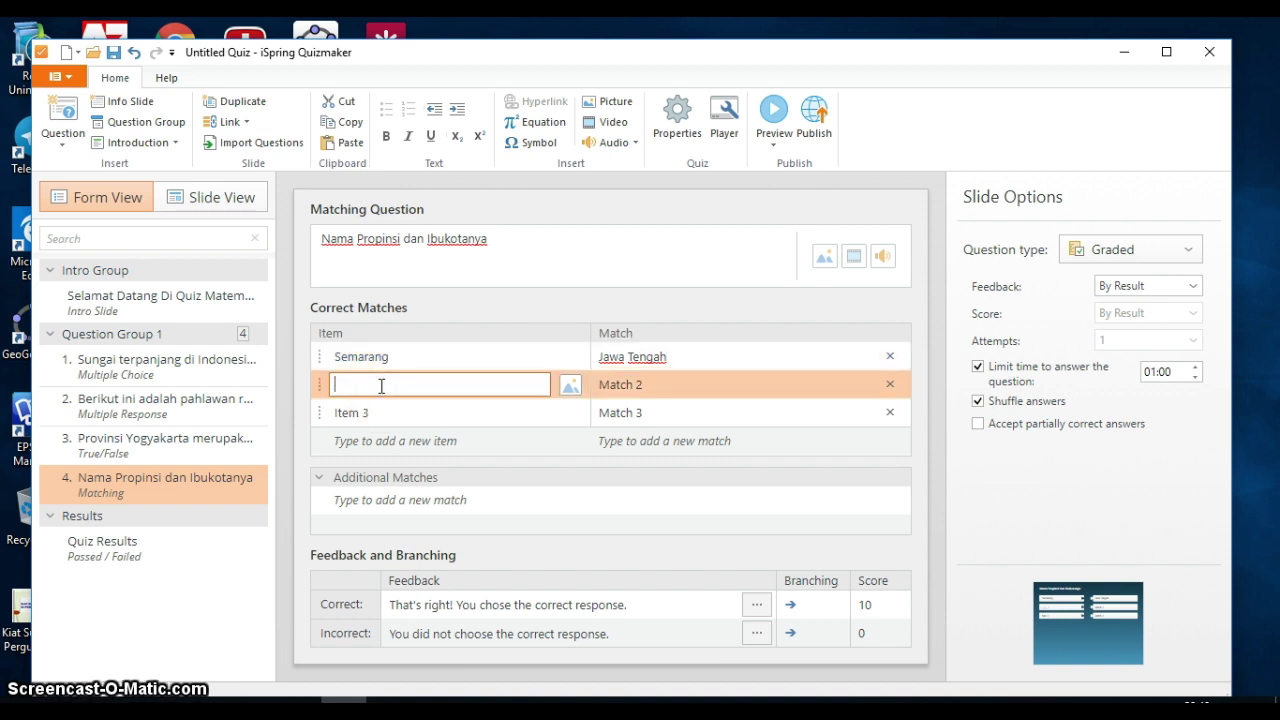
{"action": "type", "text": "Pekan"}
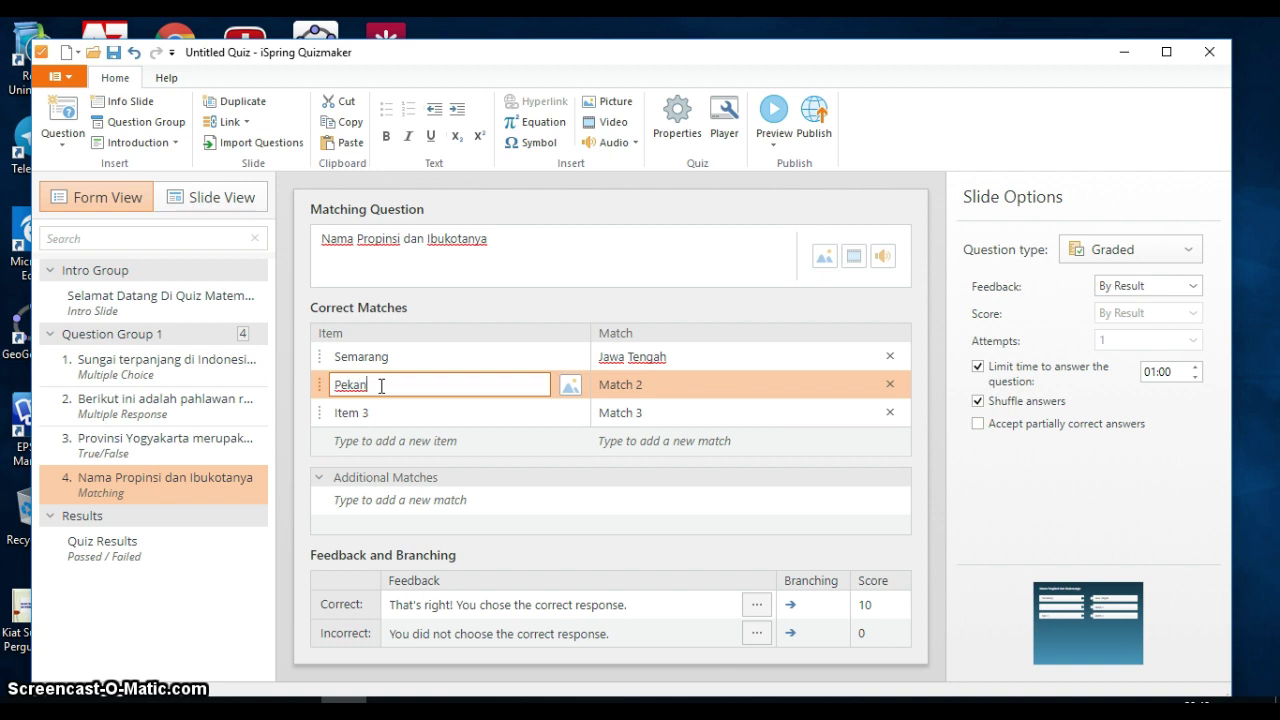
{"action": "type", "text": " Baru"}
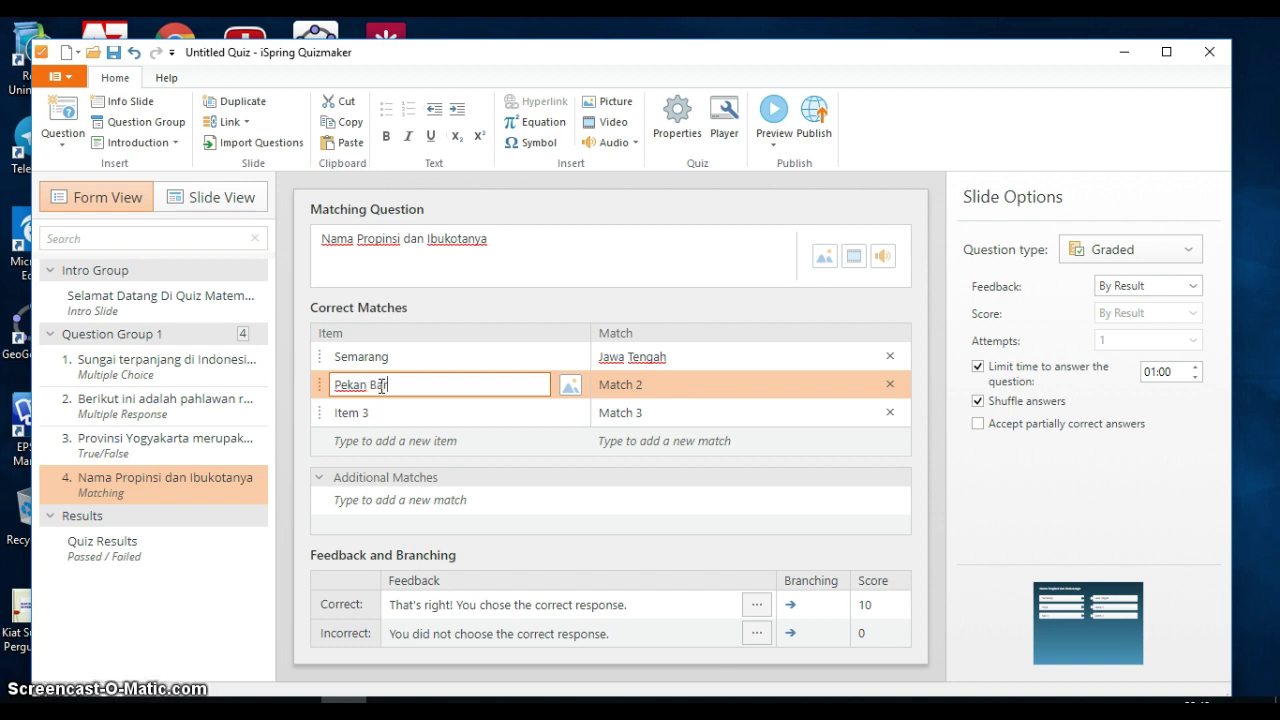
{"action": "left_click", "coordinate": [652, 382]}
{"action": "key", "text": "BackSpace"}
{"action": "key", "text": "BackSpace"}
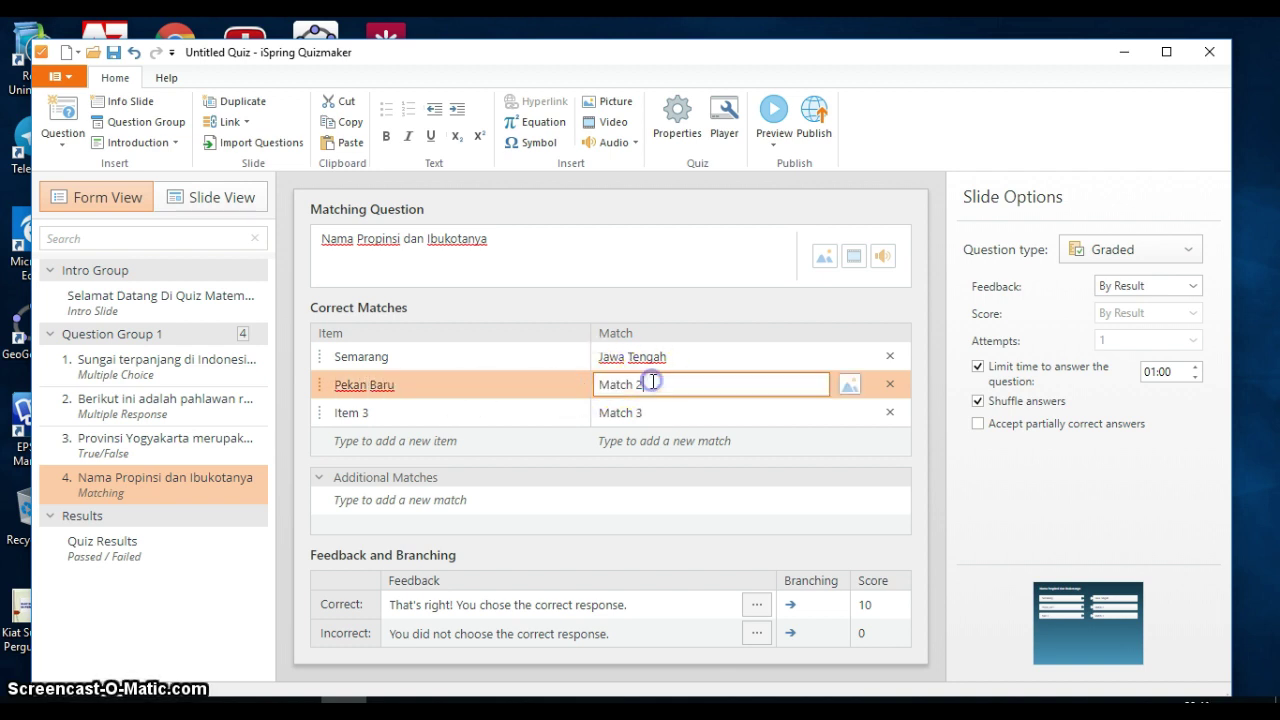
{"action": "type", "text": "Riau"}
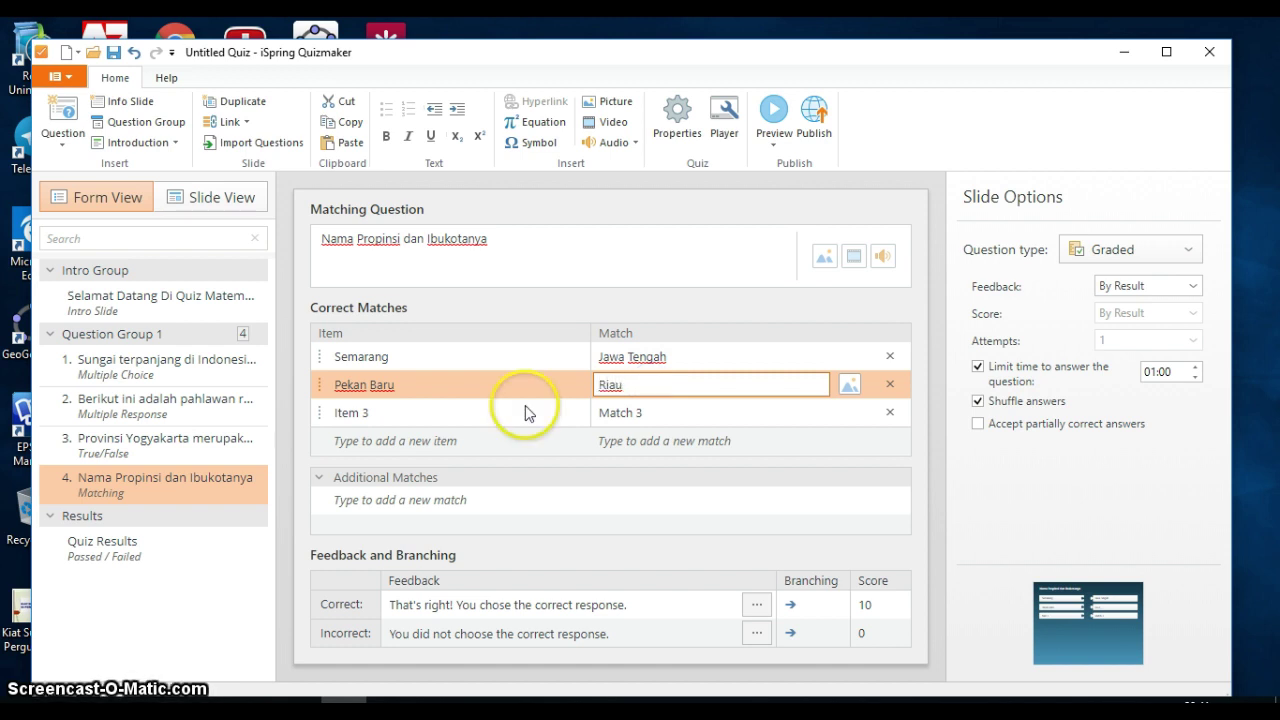
Step: Change the third matching pair to item "Denpasar" with match "Bali"
{"action": "left_click", "coordinate": [385, 413]}
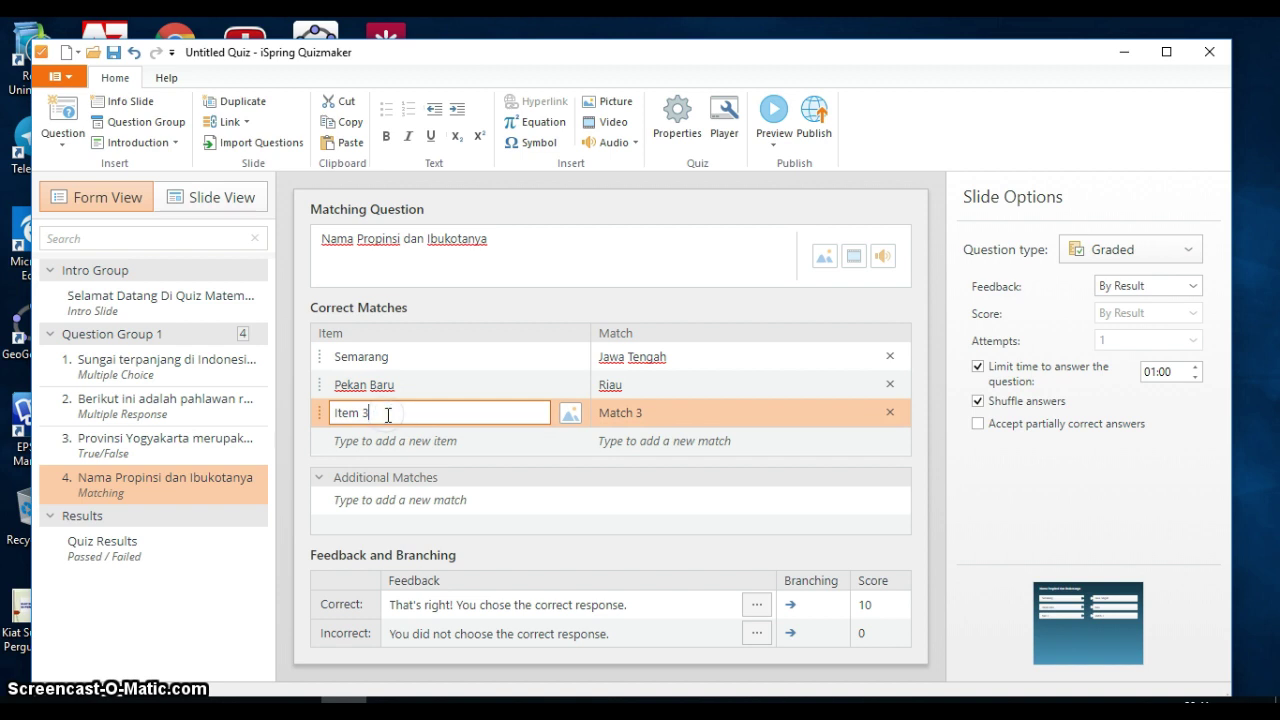
{"action": "type", "text": "Denpasar"}
{"action": "left_click", "coordinate": [674, 413]}
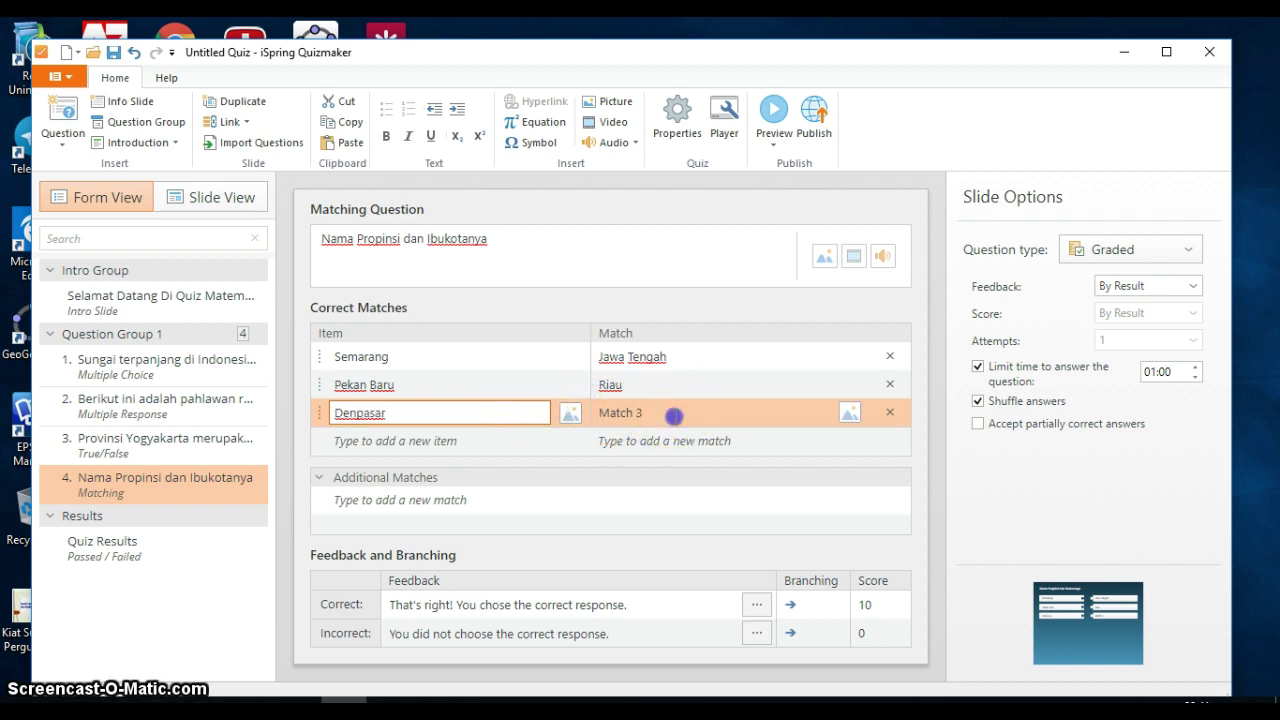
{"action": "key", "text": "BackSpace"}
{"action": "key", "text": "BackSpace"}
{"action": "key", "text": "BackSpace"}
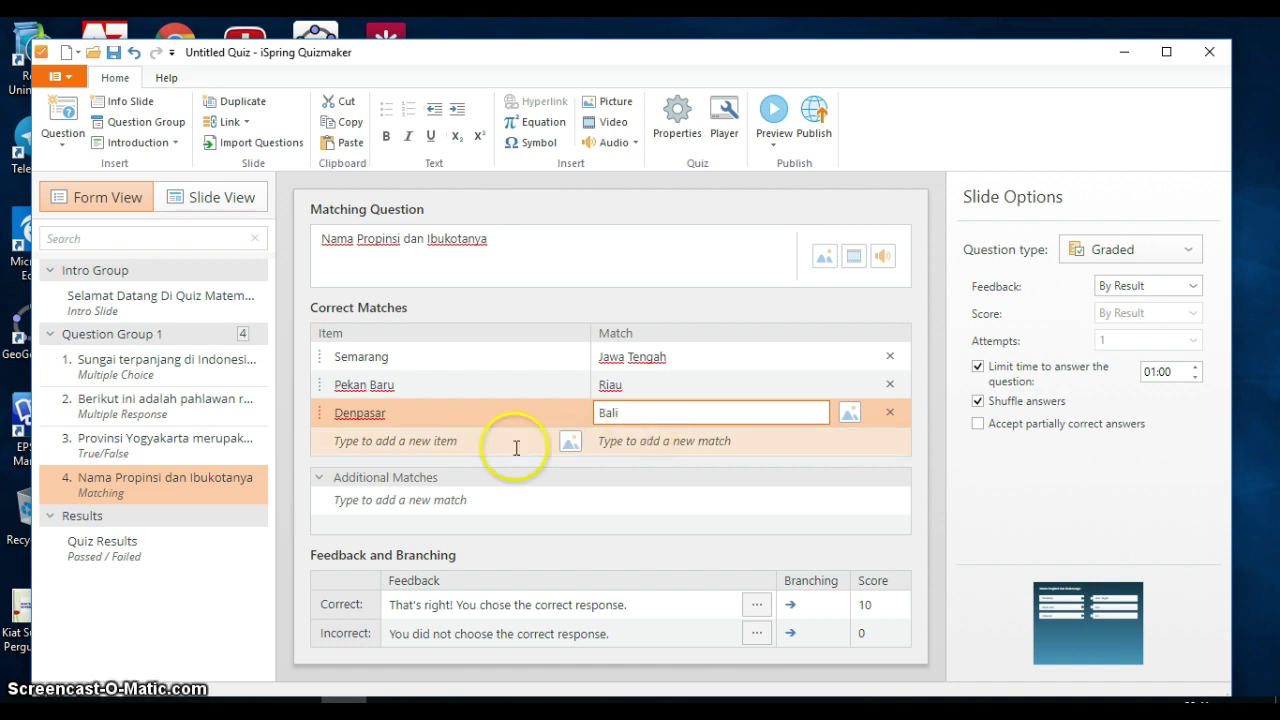
Step: Add a fourth matching pair with item "Bandung" and match "Jawa Barat"
{"action": "left_click", "coordinate": [425, 440]}
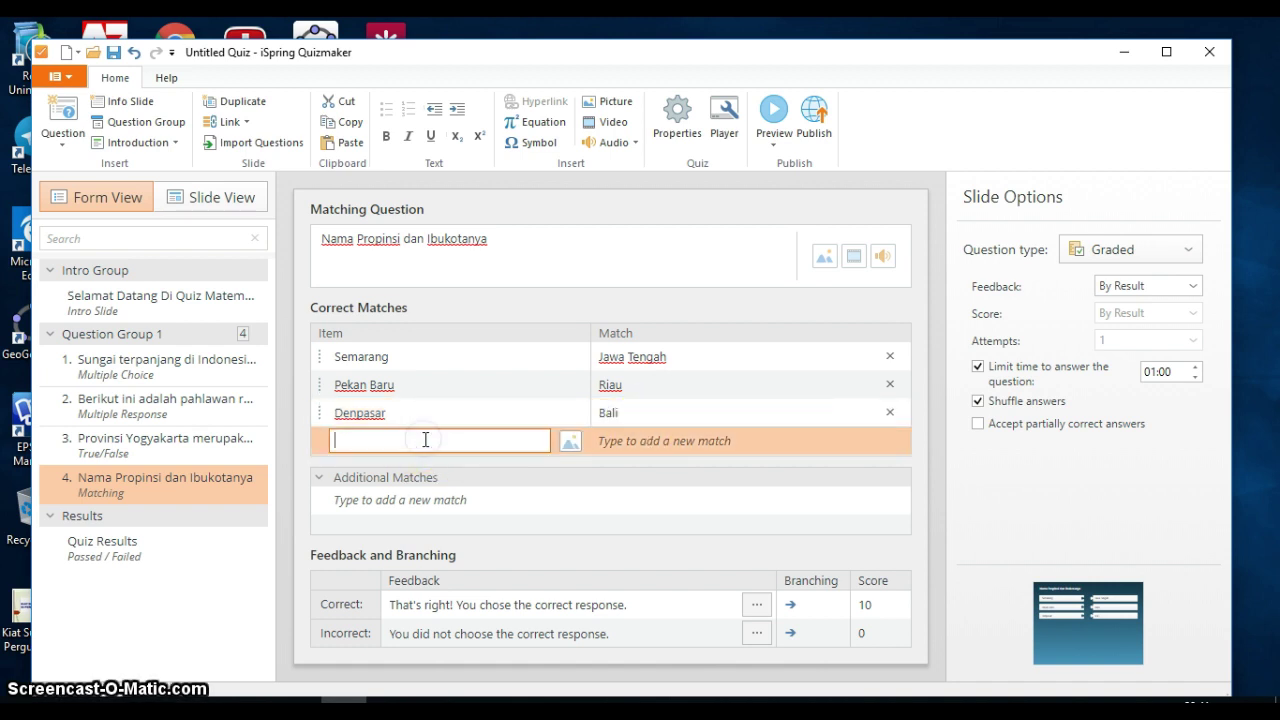
{"action": "type", "text": "Band"}
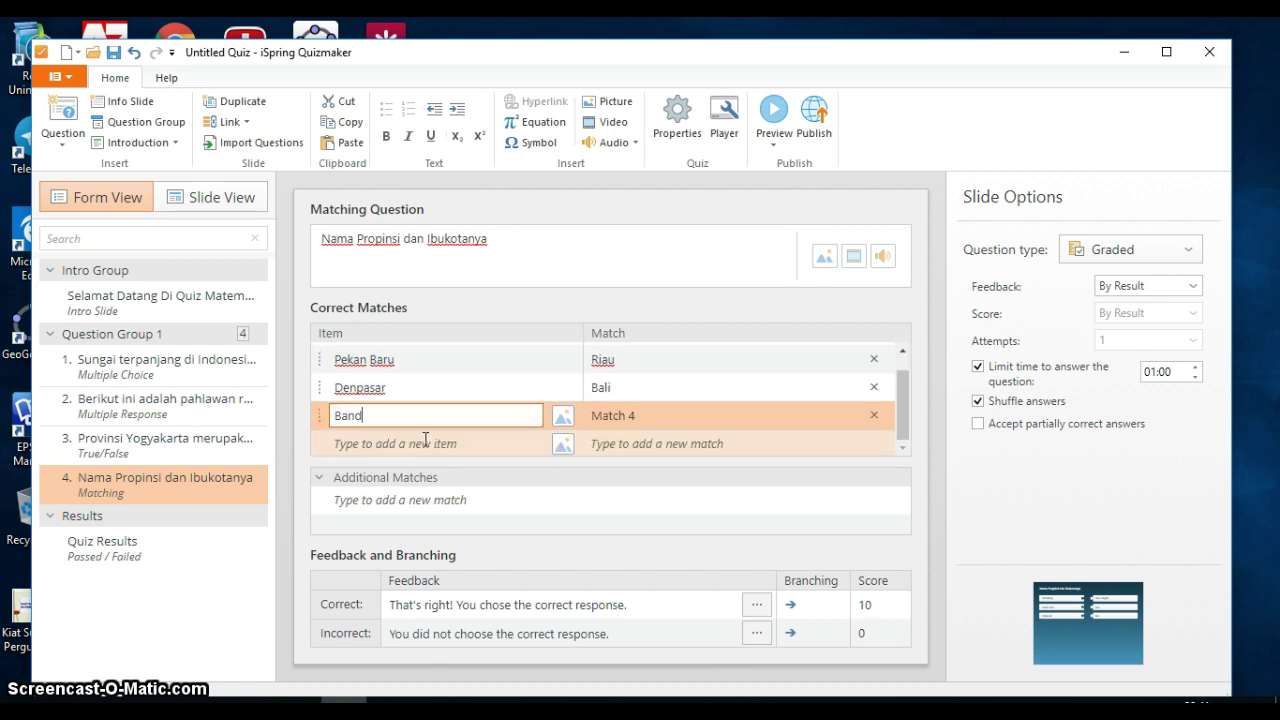
{"action": "type", "text": "ung"}
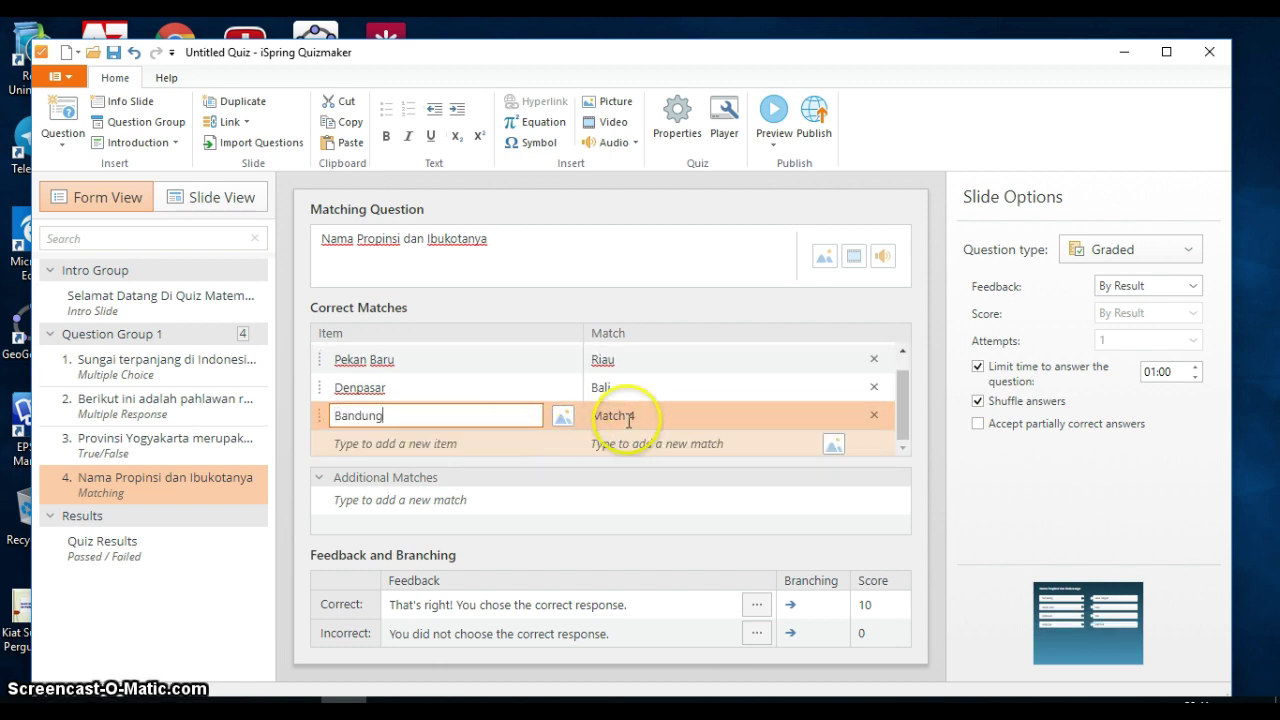
{"action": "left_click", "coordinate": [627, 417]}
{"action": "key", "text": "BackSpace"}
{"action": "key", "text": "BackSpace"}
{"action": "key", "text": "BackSpace"}
{"action": "key", "text": "BackSpace"}
{"action": "key", "text": "BackSpace"}
{"action": "key", "text": "BackSpace"}
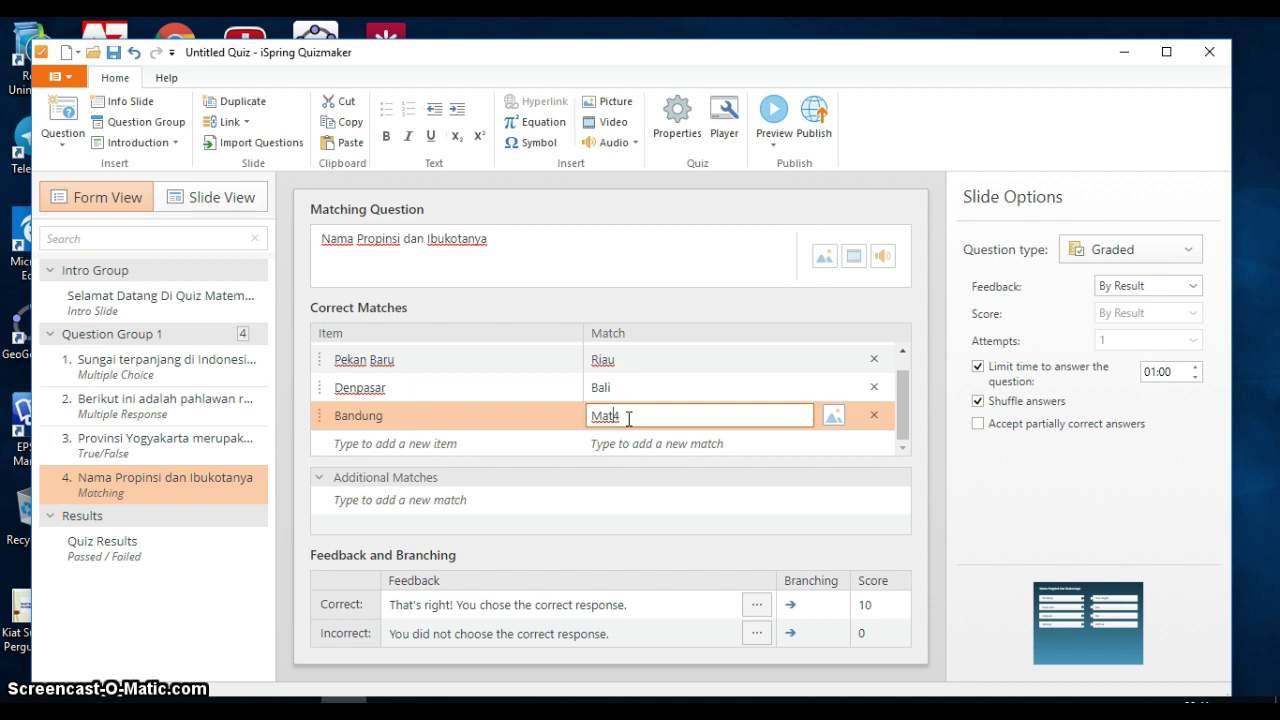
{"action": "key", "text": "Delete"}
{"action": "type", "text": "Jawa Barat"}
Step: Add a fifth matching pair with item "Mataram" and match "Nusa Tenggara Barat"
{"action": "left_click", "coordinate": [468, 443]}
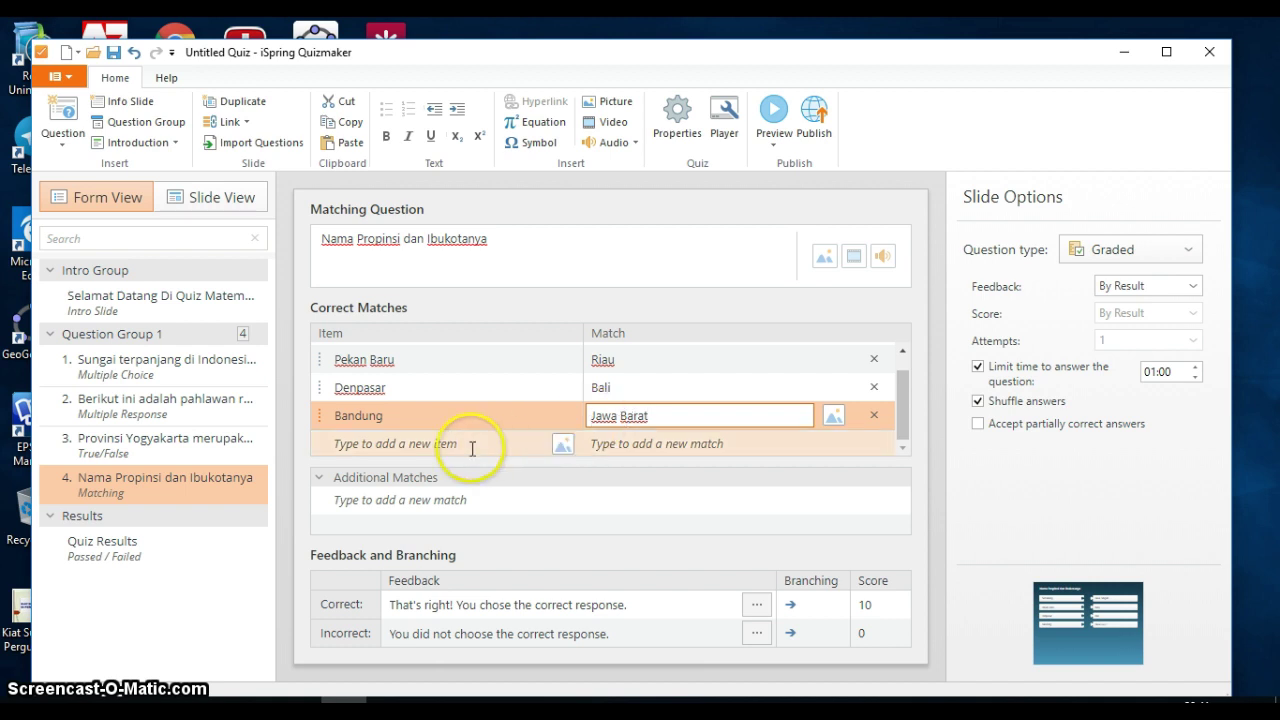
{"action": "left_click", "coordinate": [445, 445]}
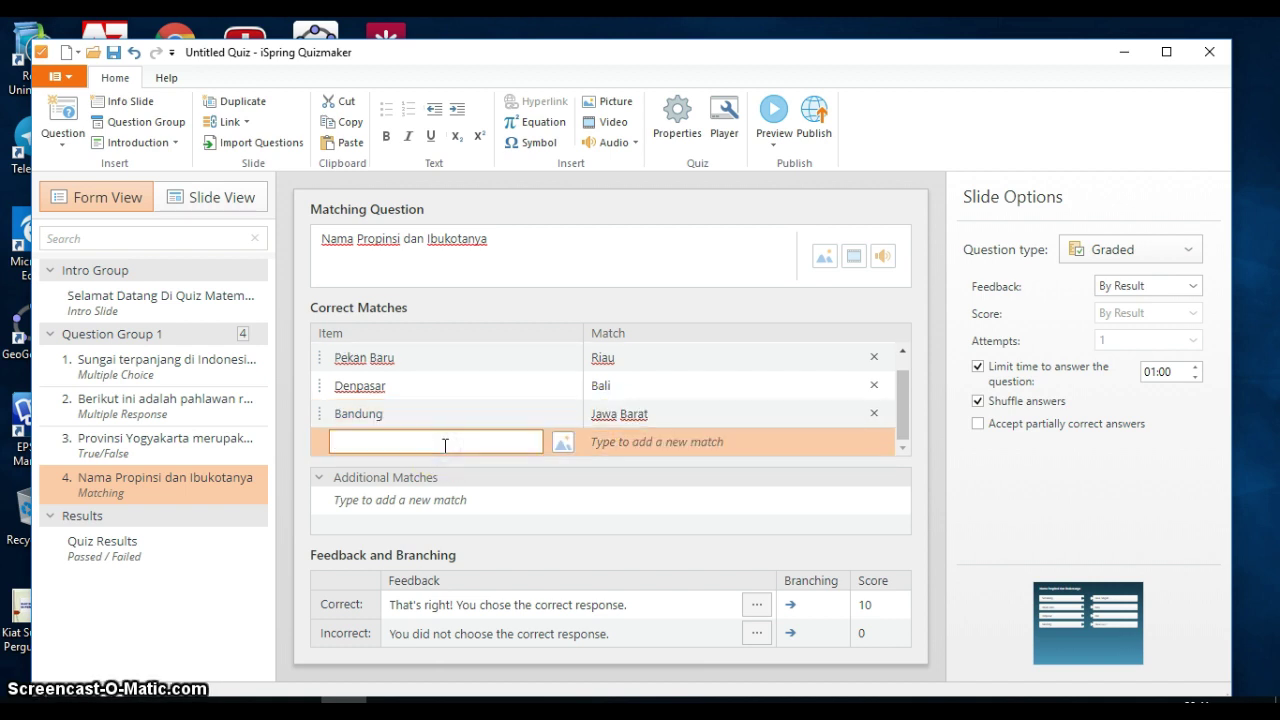
{"action": "type", "text": "Mataram"}
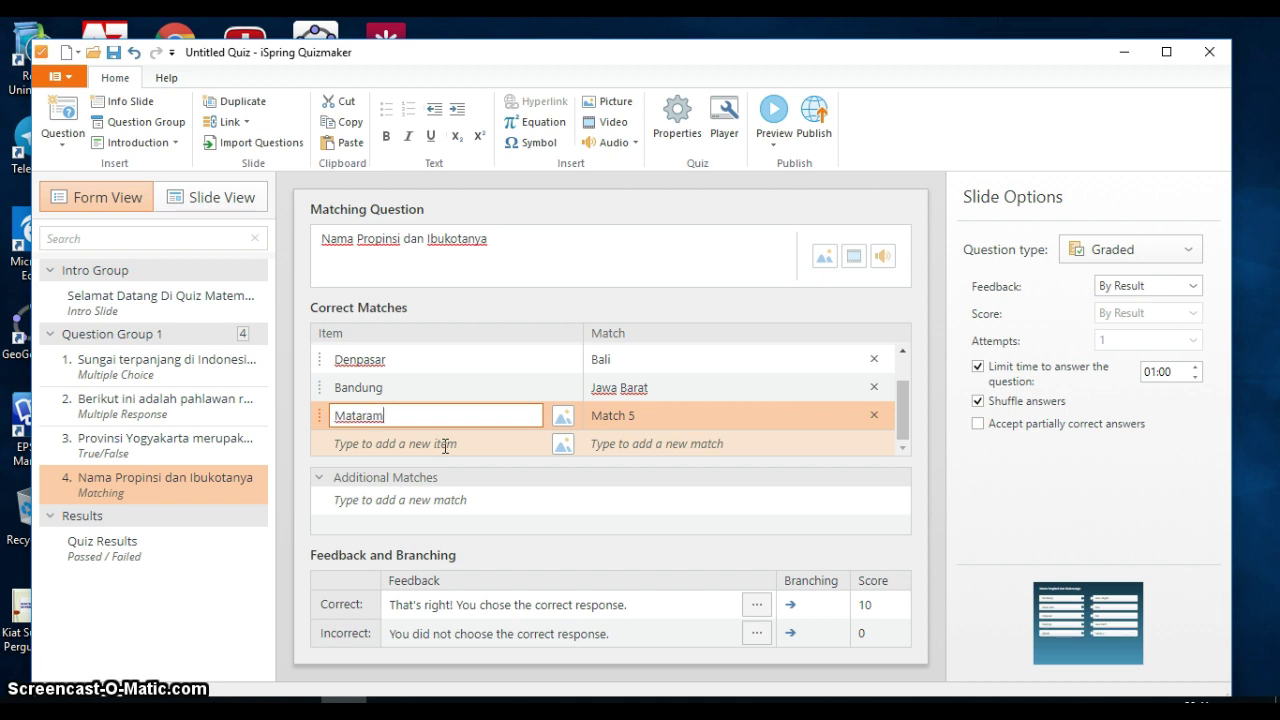
{"action": "left_click", "coordinate": [652, 414]}
{"action": "key", "text": "BackSpace"}
{"action": "key", "text": "BackSpace"}
{"action": "key", "text": "BackSpace"}
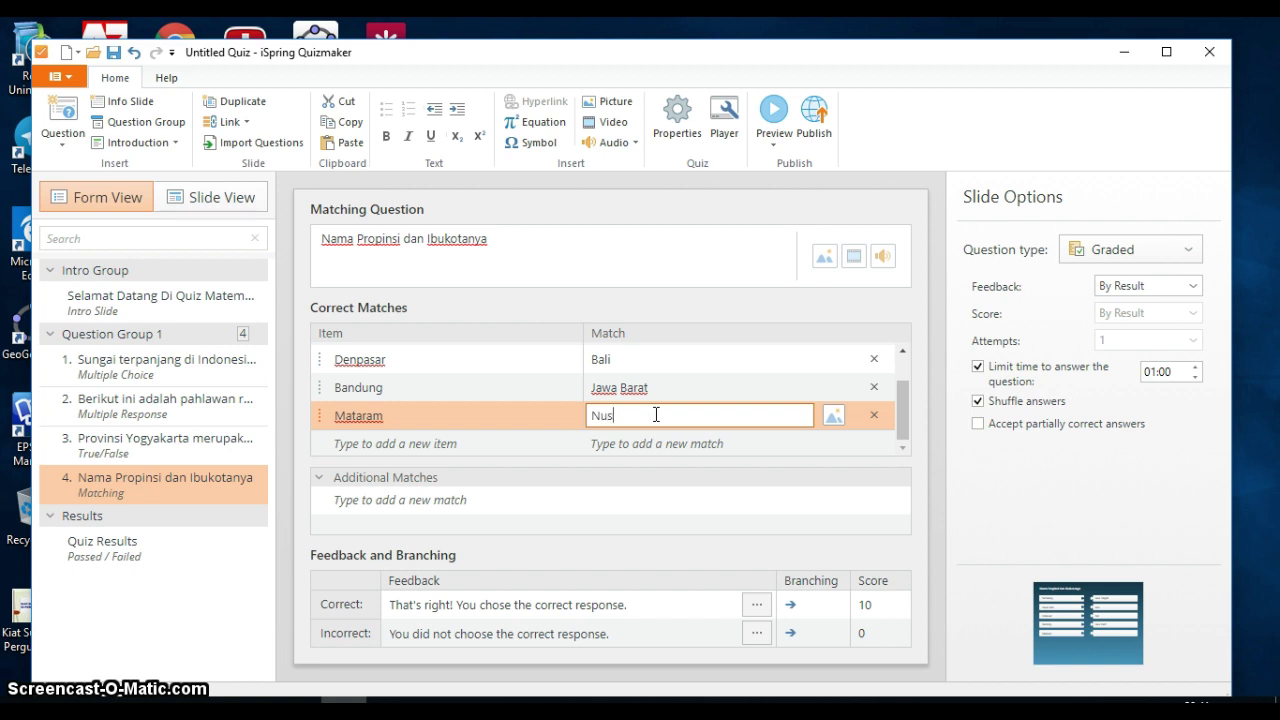
{"action": "type", "text": "Nusa Tenggara Barat"}
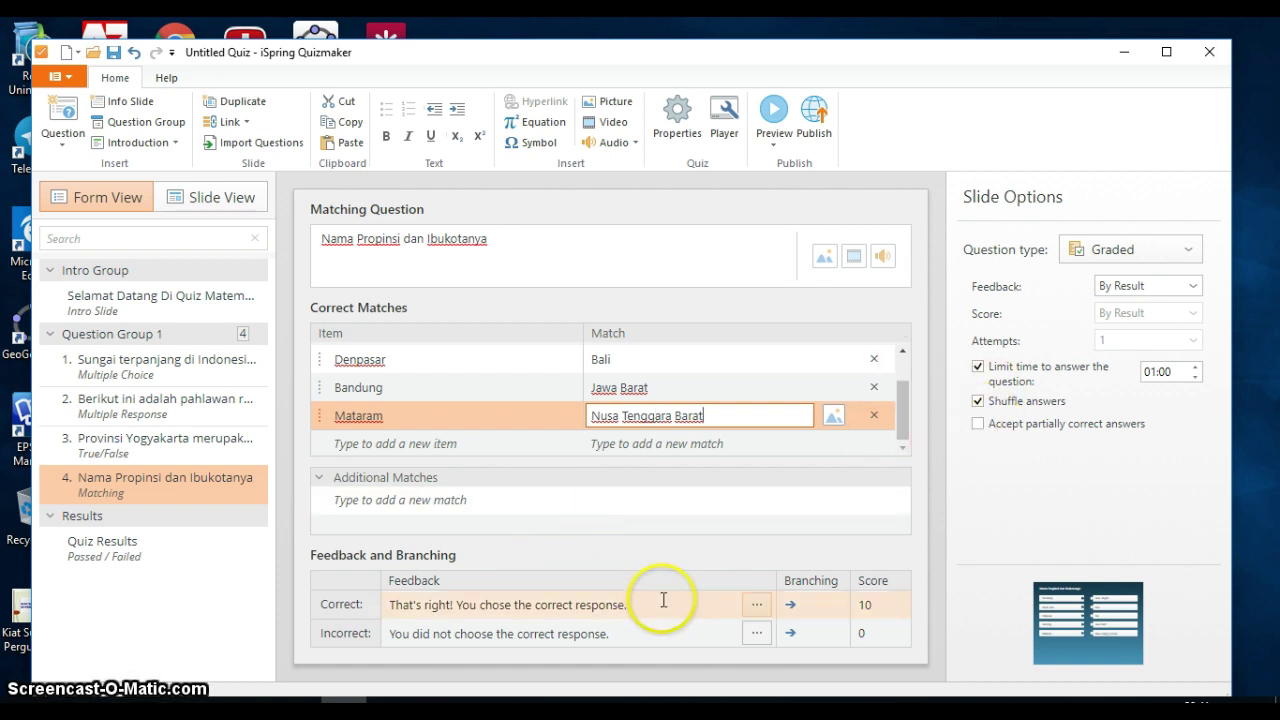
{"action": "left_click_drag", "start_coordinate": [657, 606], "coordinate": [376, 612]}
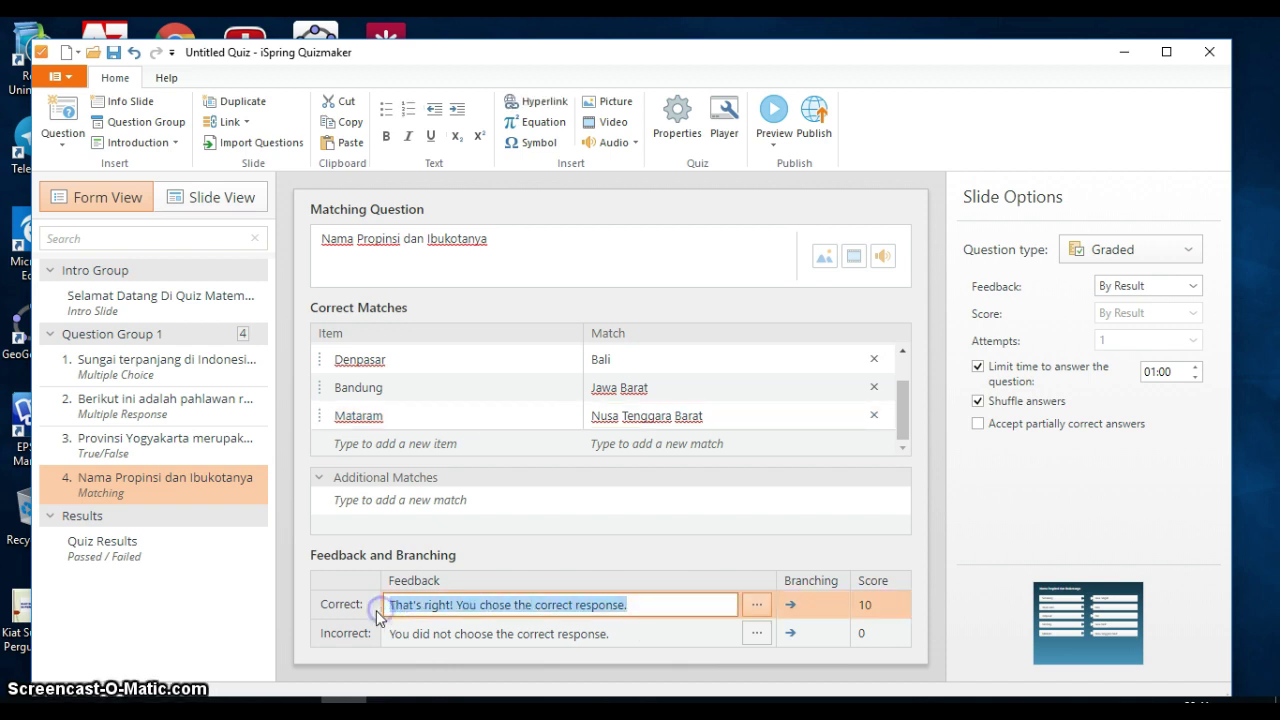
{"action": "left_click", "coordinate": [696, 567]}
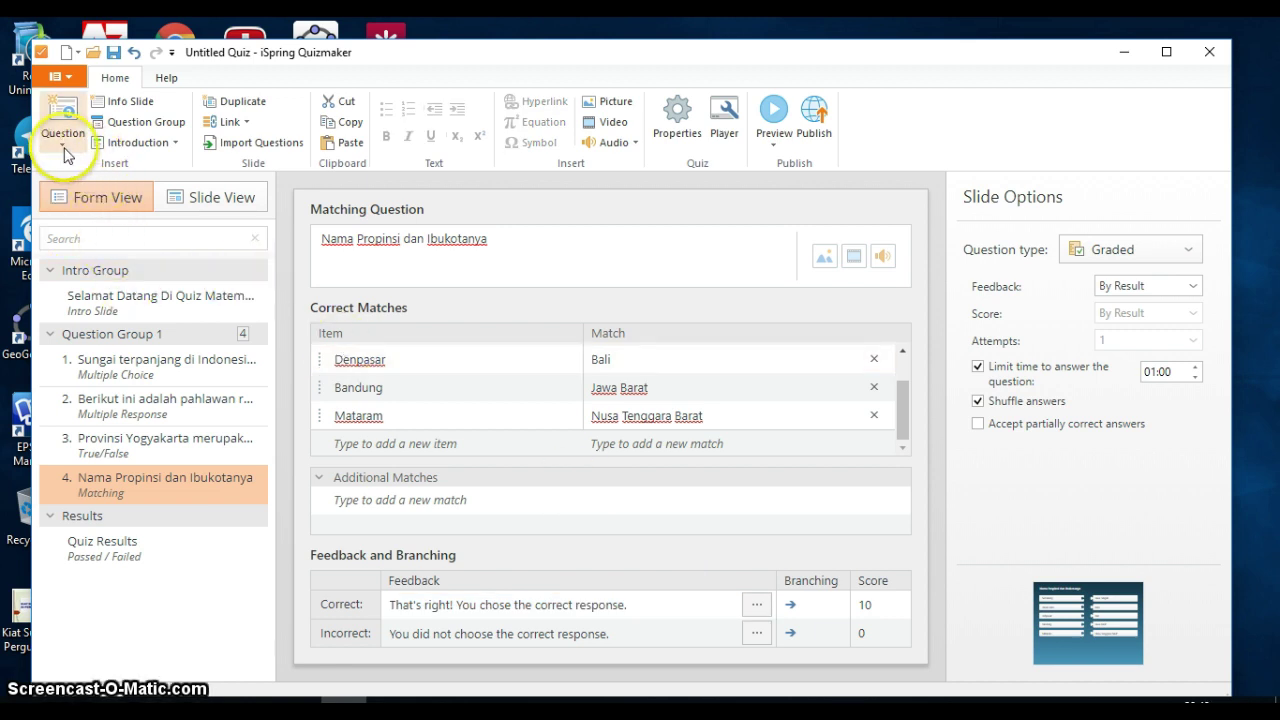
{"action": "left_click", "coordinate": [480, 348]}
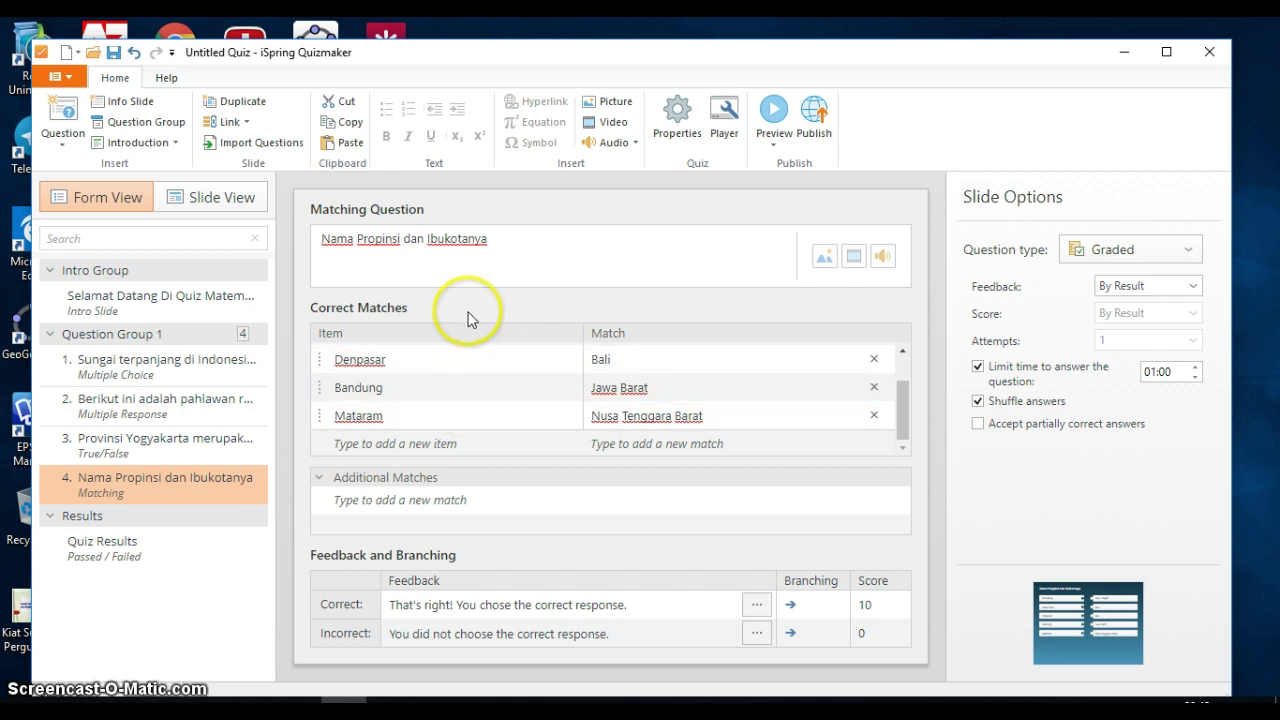
Step: Add a fill in the blanks question to Question Group 1 after the matching question
{"action": "left_click", "coordinate": [62, 148]}
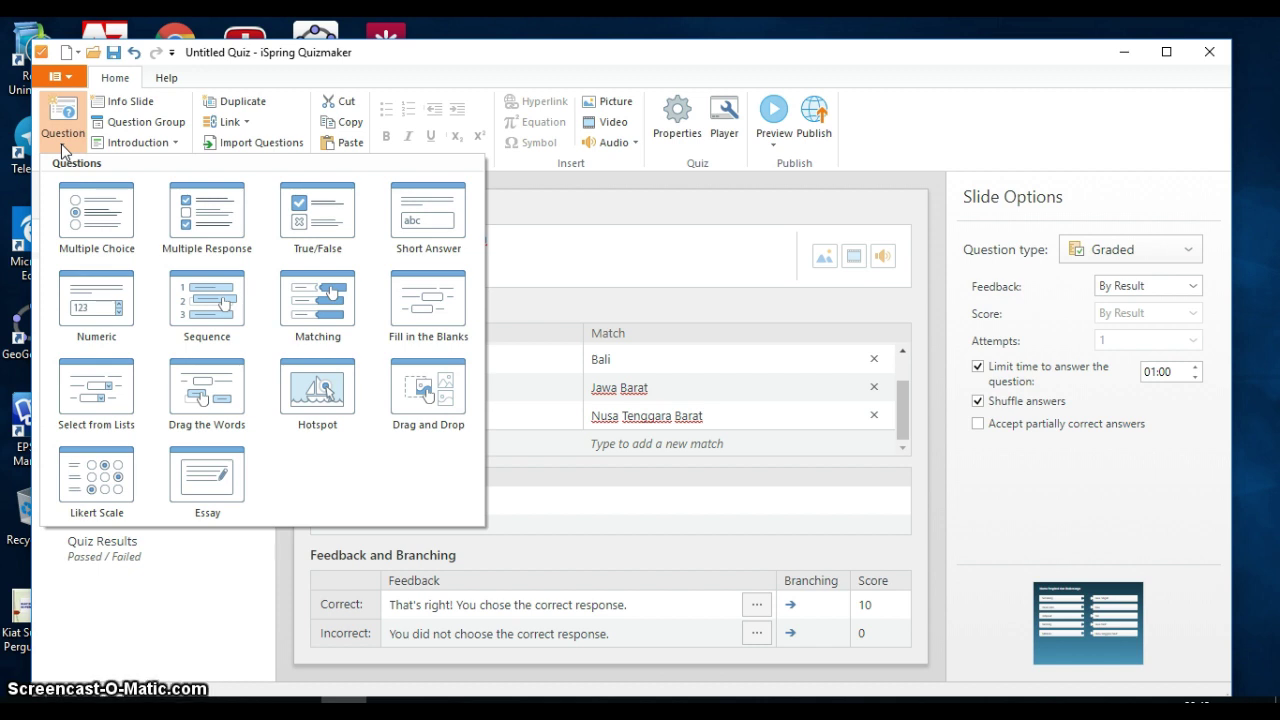
{"action": "left_click", "coordinate": [428, 300]}
{"action": "left_click", "coordinate": [441, 258]}
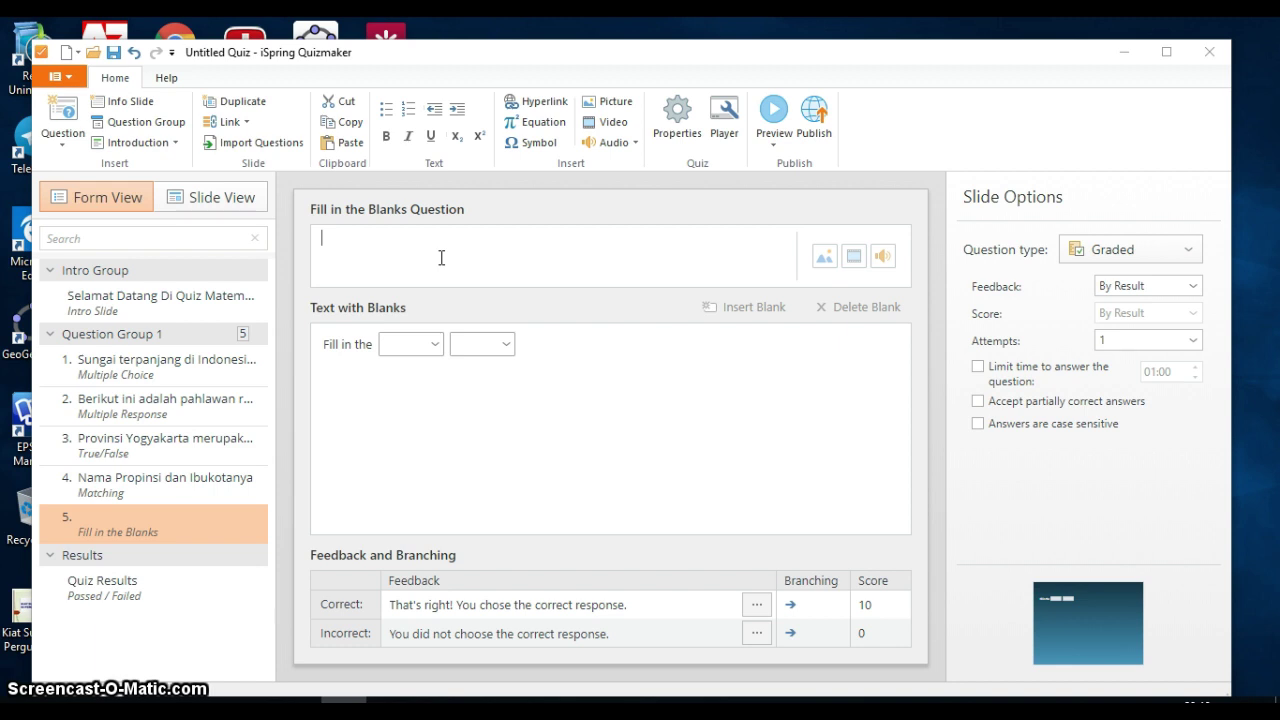
Step: Enter "Isilah bagian yang kosong" as the fill in the blanks question's text
{"action": "left_click", "coordinate": [349, 243]}
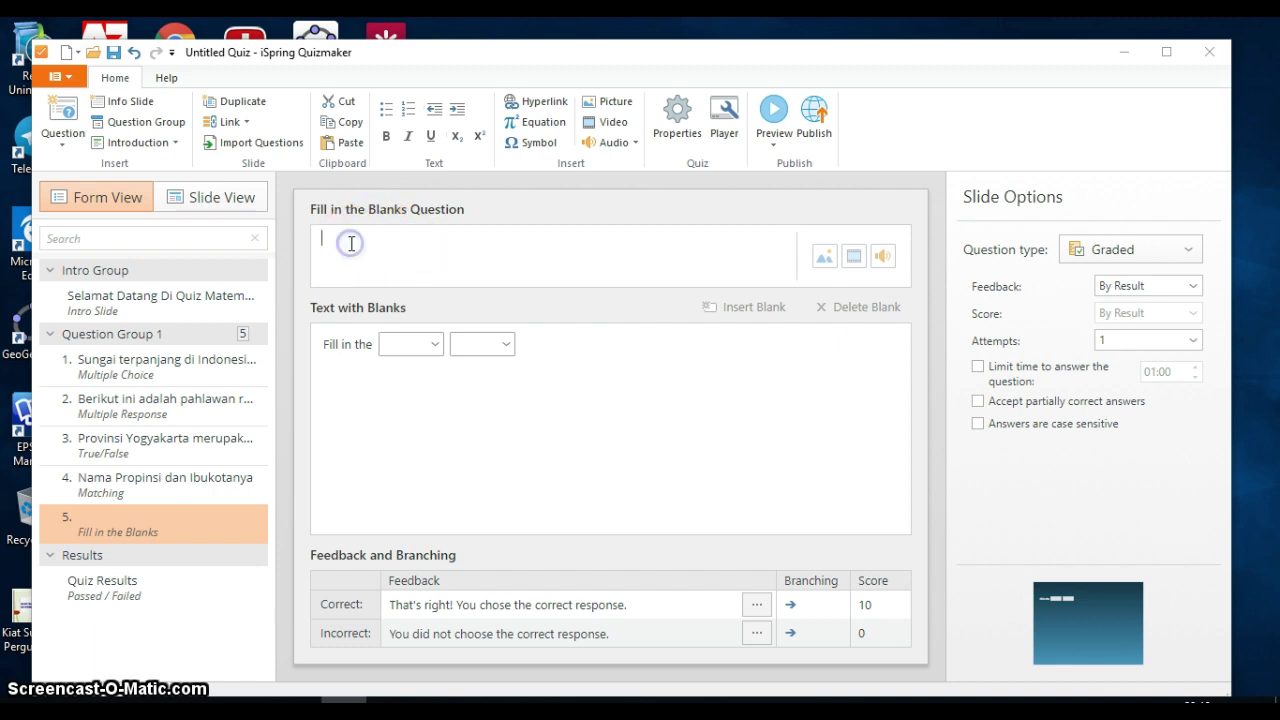
{"action": "type", "text": "I"}
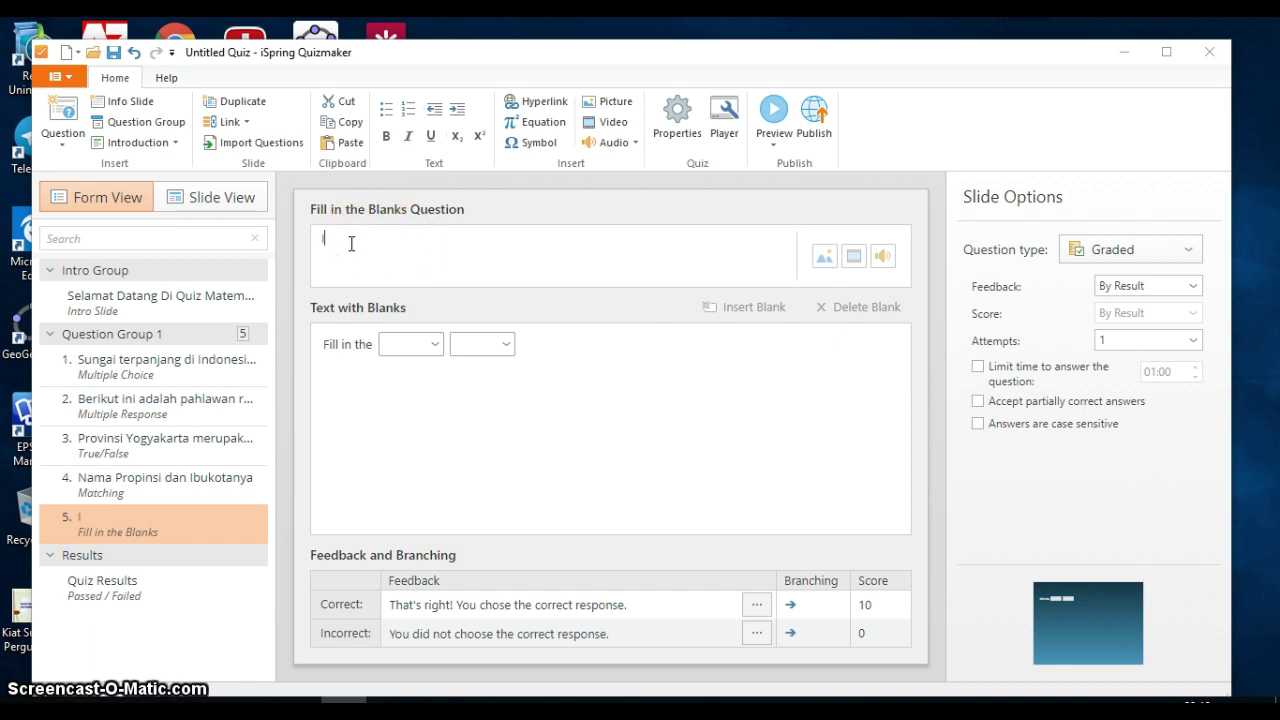
{"action": "type", "text": "silah"}
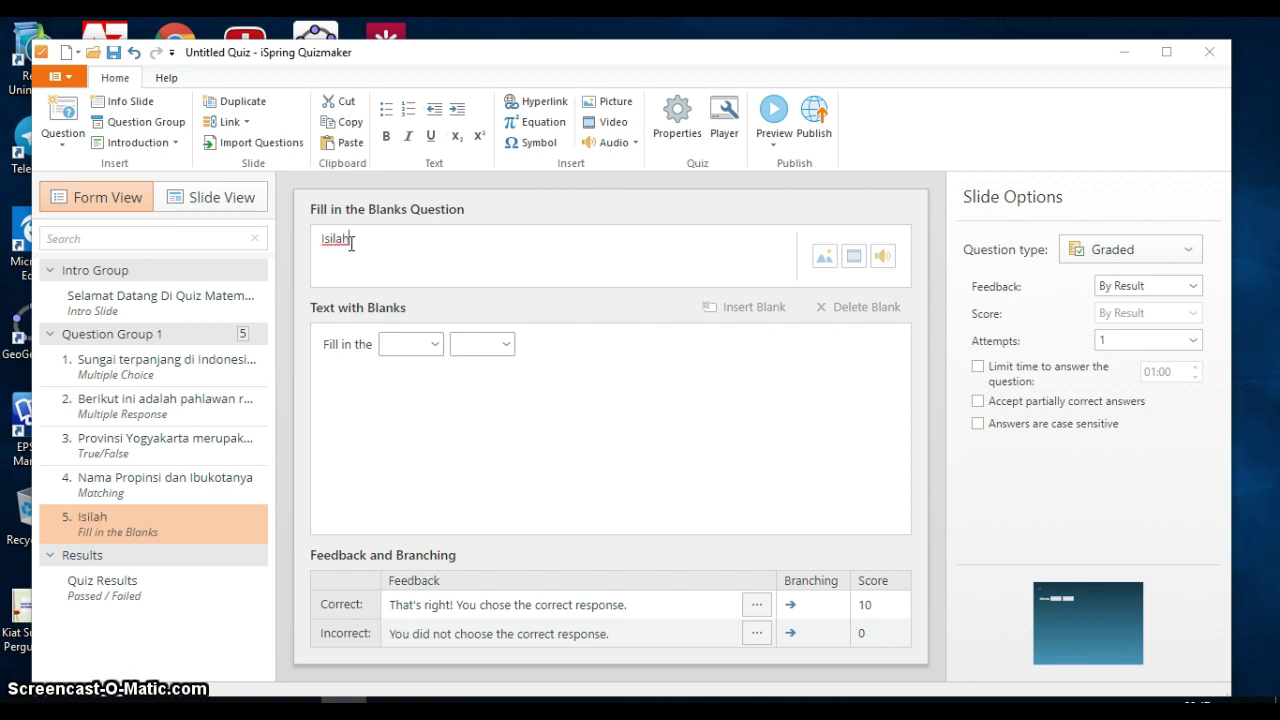
{"action": "type", "text": " bag"}
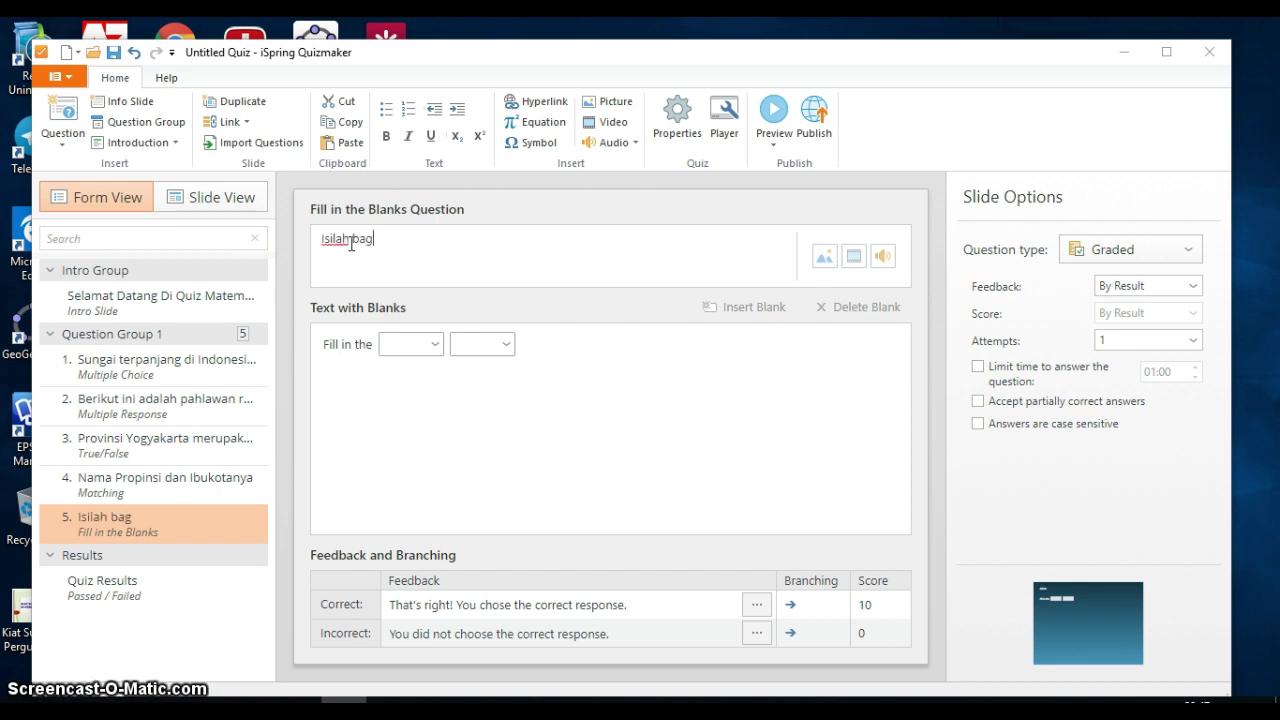
{"action": "type", "text": "ian yang koso"}
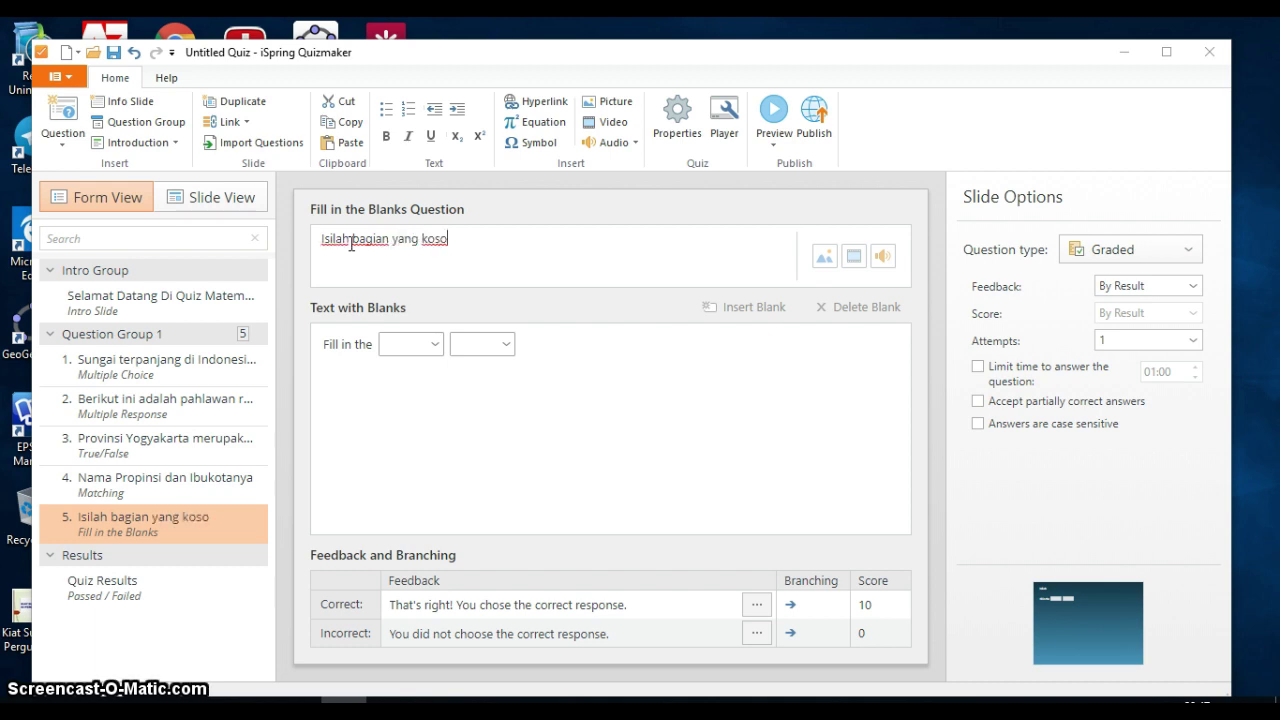
{"action": "type", "text": "ng"}
Step: Replace the sample text and the first sample blank with "Indonesia adalah negara kepulauan yang terdiri dari", keeping one blank after it
{"action": "left_click", "coordinate": [319, 344]}
{"action": "left_click_drag", "start_coordinate": [319, 344], "coordinate": [380, 337]}
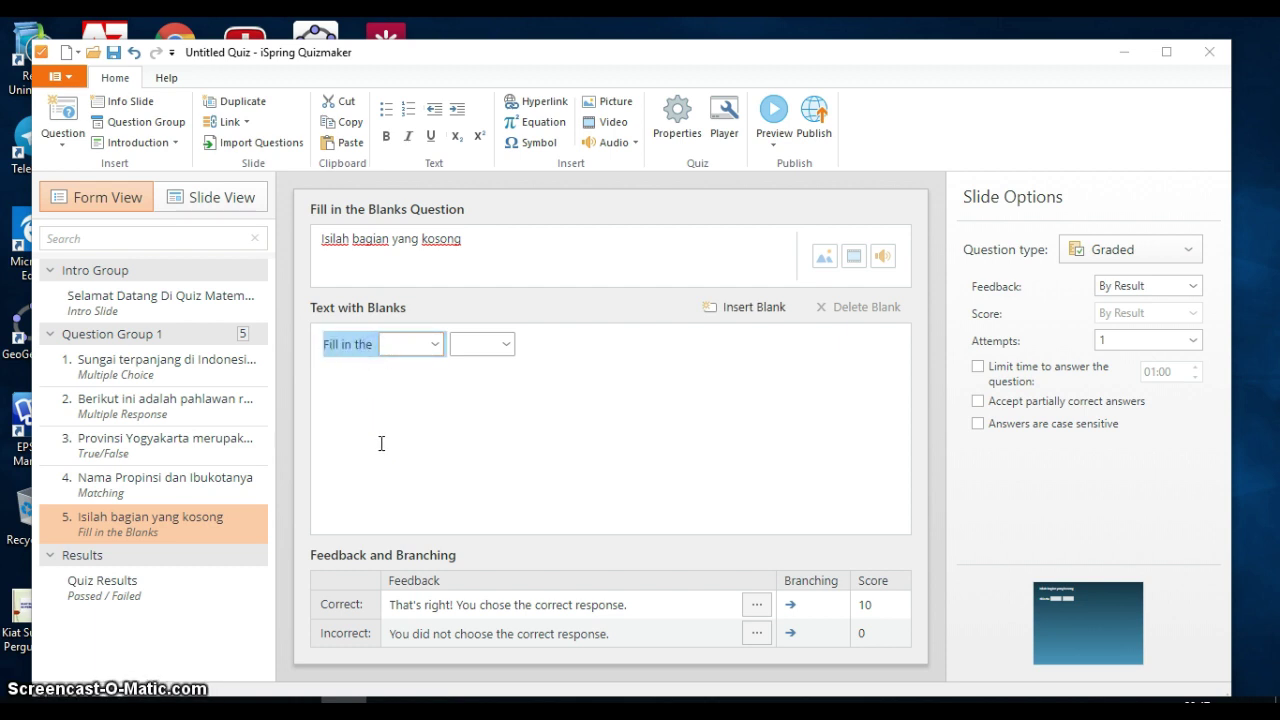
{"action": "type", "text": "In"}
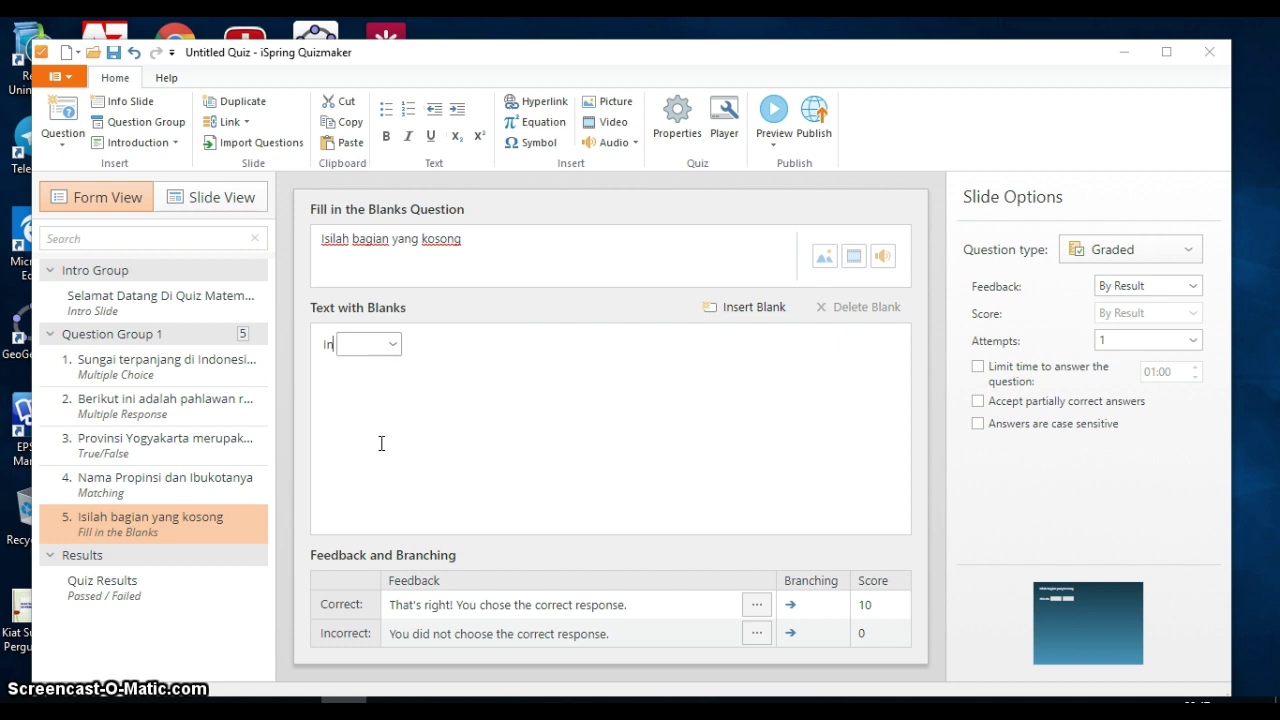
{"action": "type", "text": "don"}
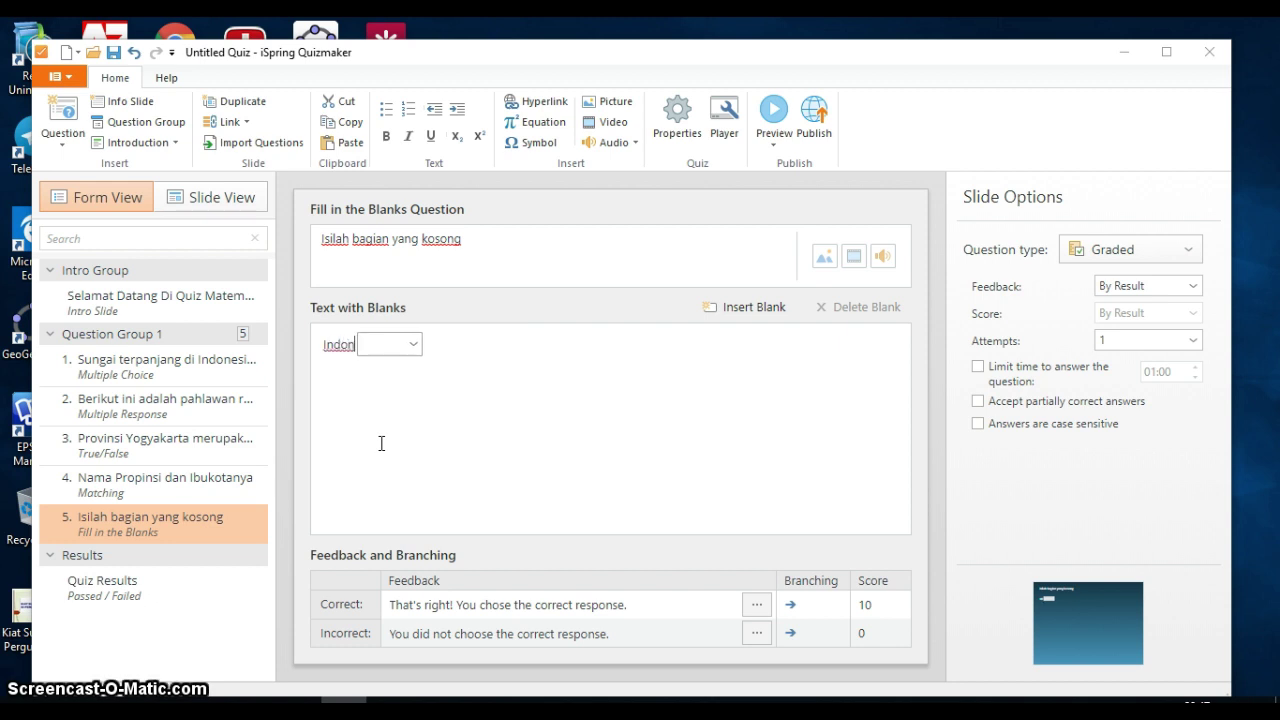
{"action": "type", "text": "esia adalah negara kepula"}
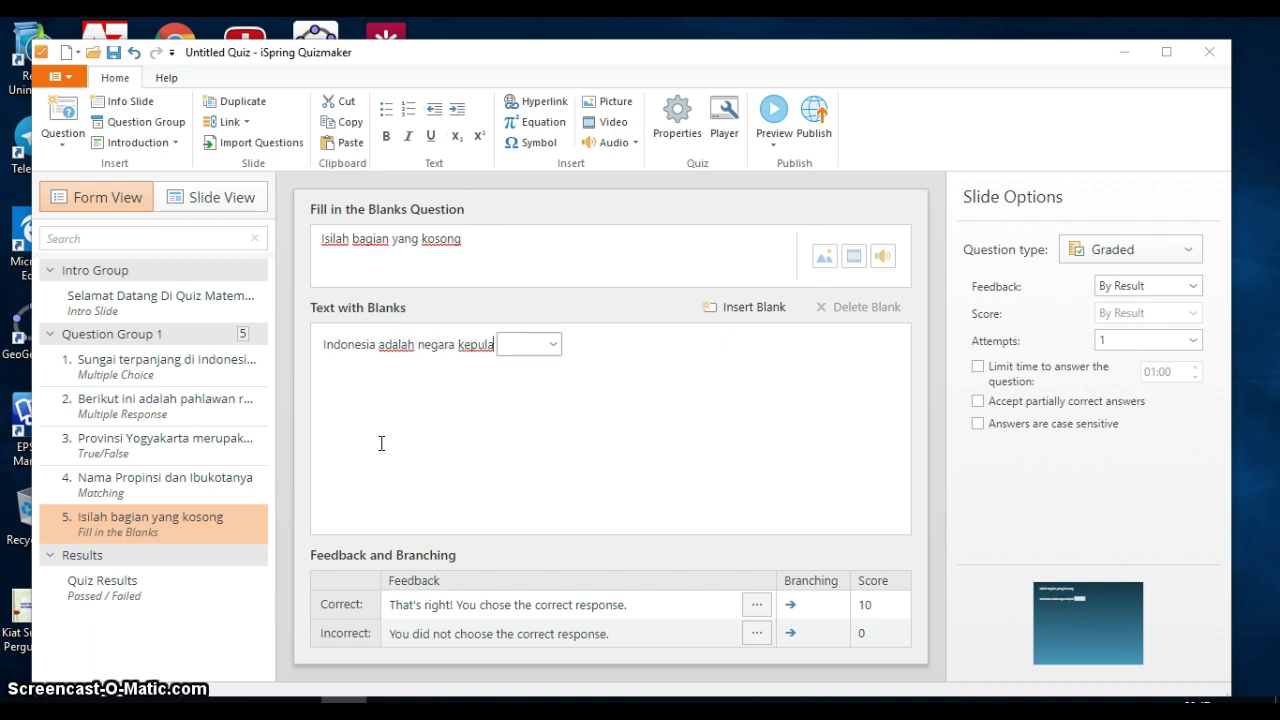
{"action": "type", "text": "uan yang "}
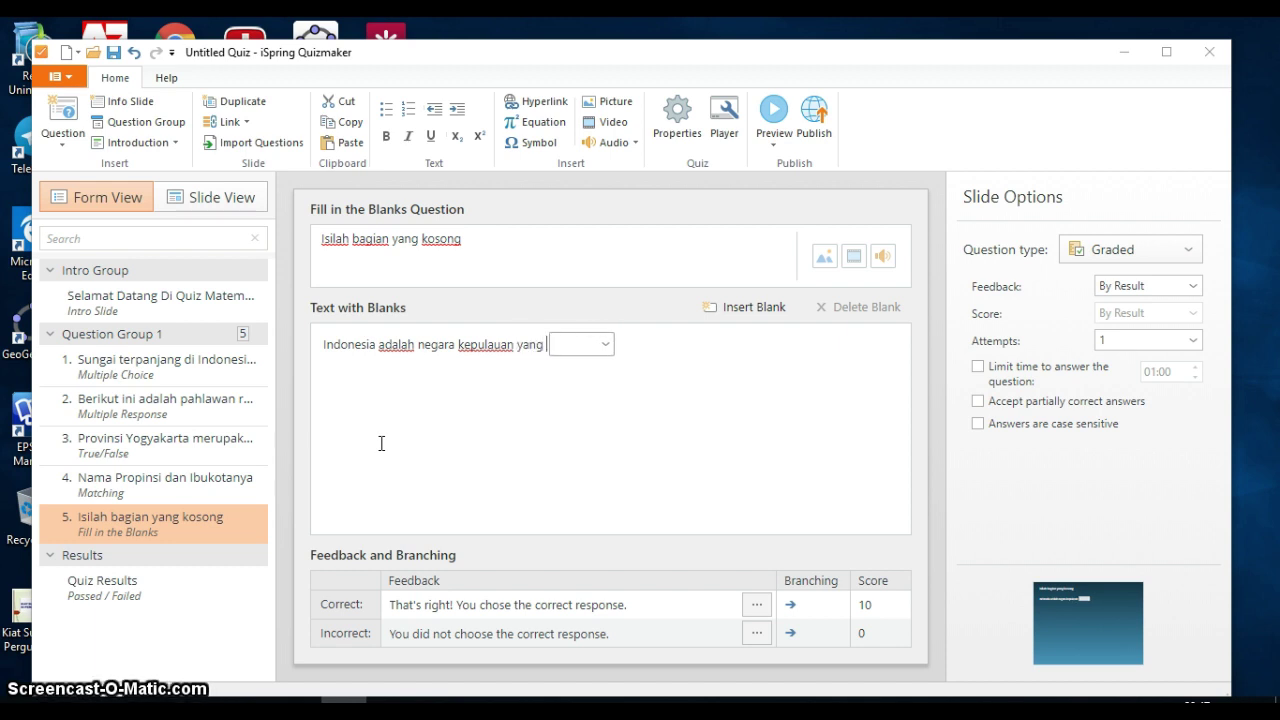
{"action": "type", "text": "terdie"}
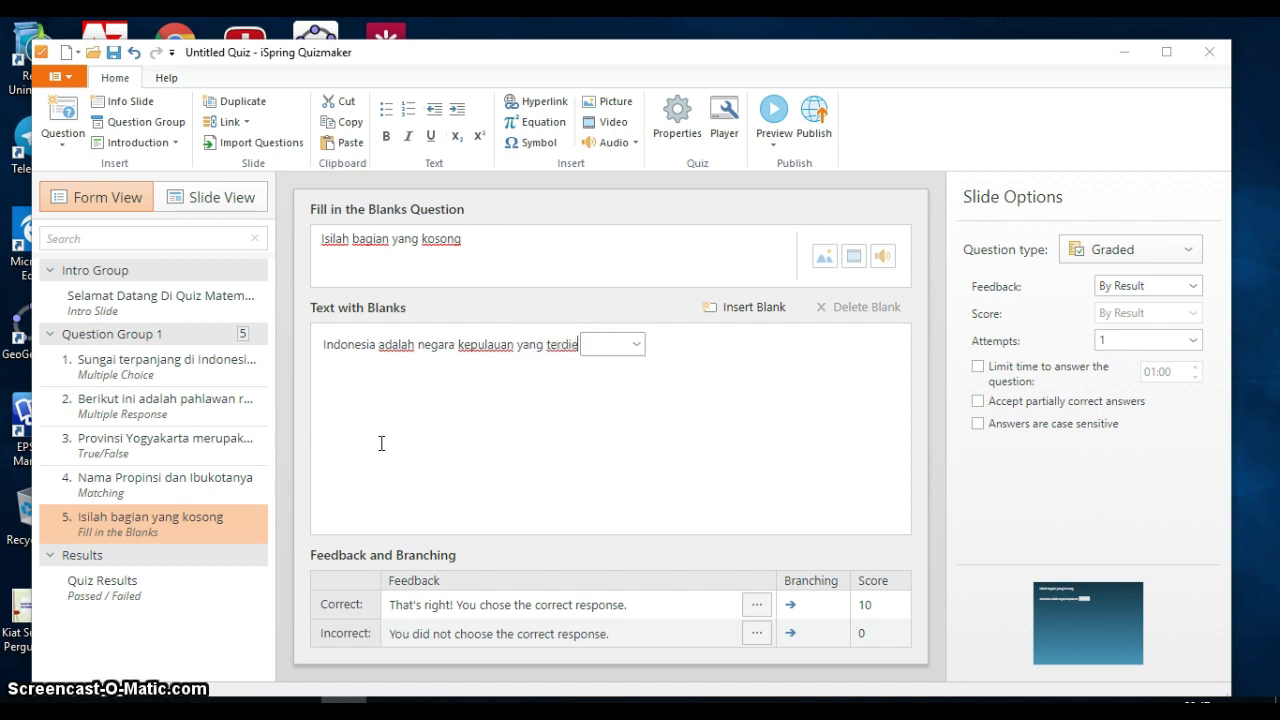
{"action": "key", "text": "BackSpace"}
{"action": "type", "text": "r"}
{"action": "type", "text": "iri"}
{"action": "key", "text": "BackSpace"}
{"action": "key", "text": "BackSpace"}
{"action": "type", "text": "dari"}
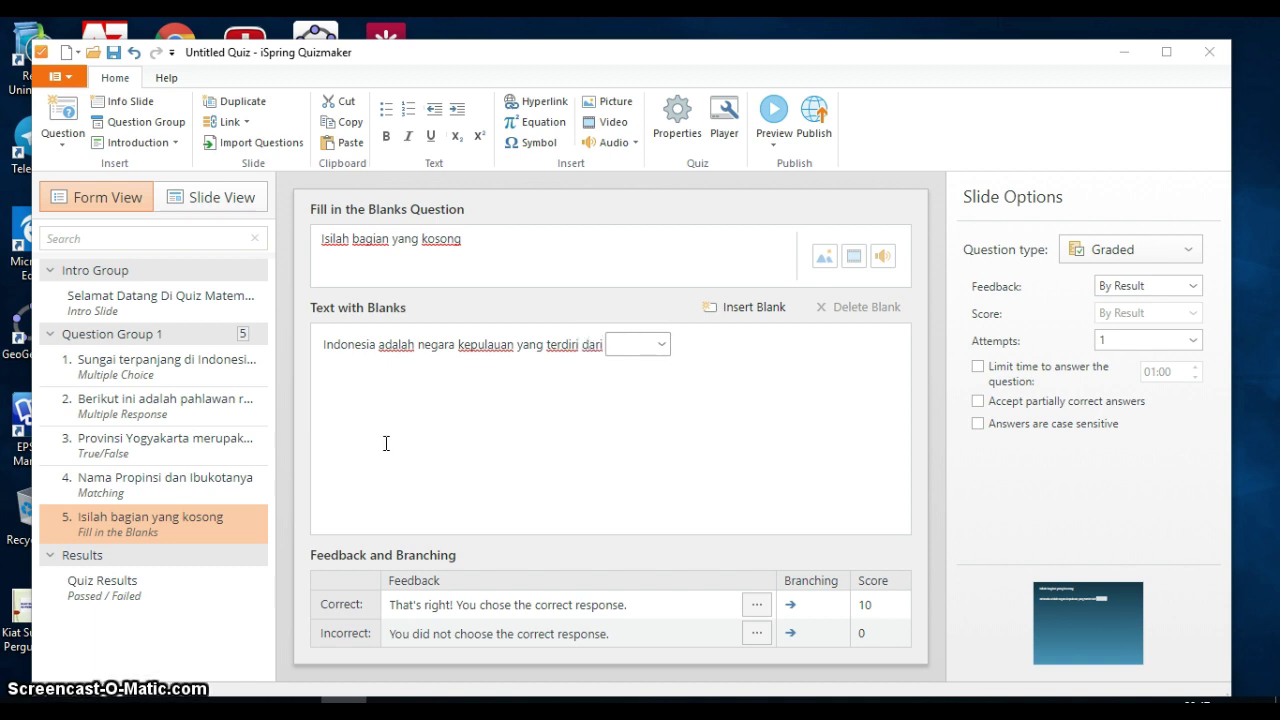
Step: Set "14.000" as the accepted answer of the blank after "terdiri dari"
{"action": "left_click", "coordinate": [663, 346]}
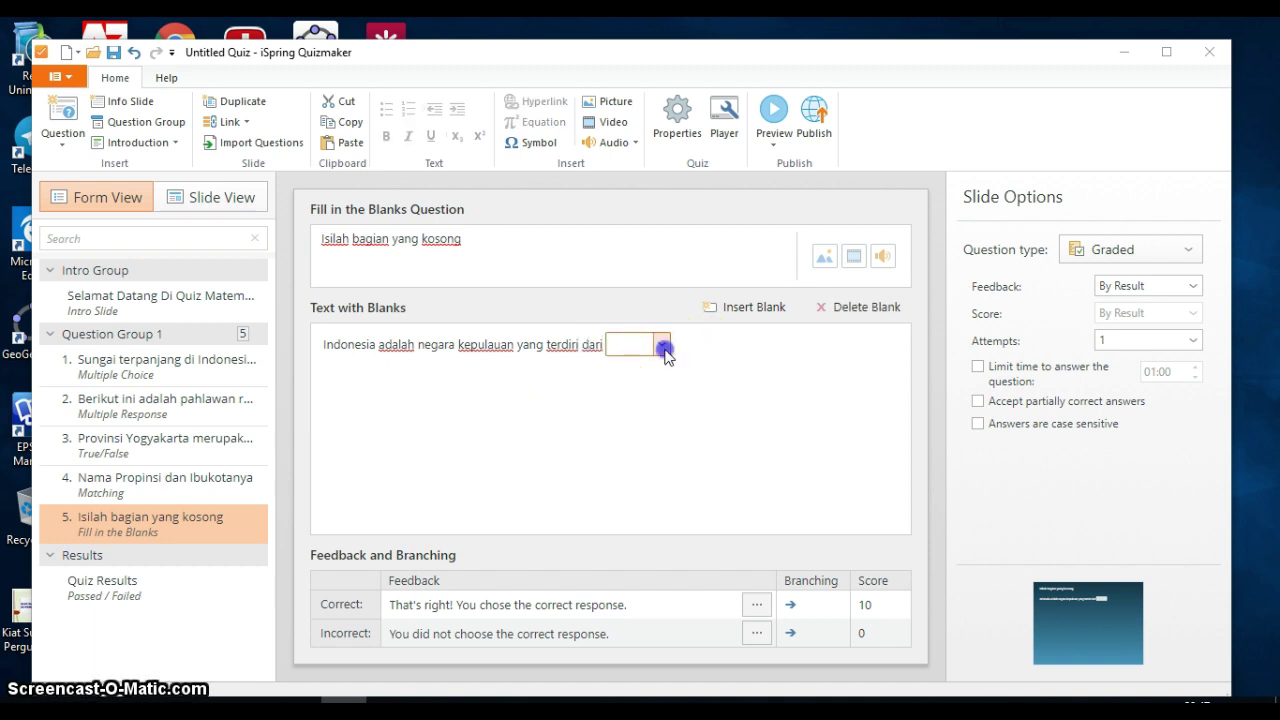
{"action": "left_click", "coordinate": [664, 347]}
{"action": "left_click", "coordinate": [668, 374]}
{"action": "type", "text": "14.000"}
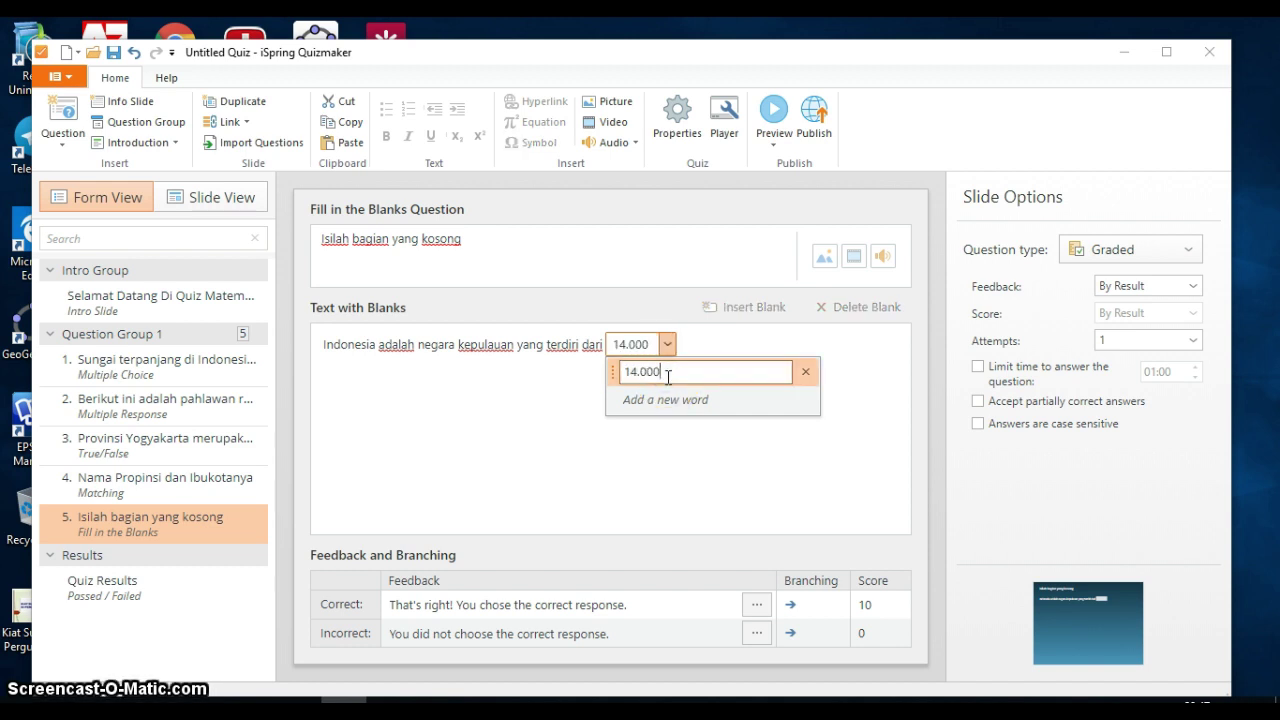
Step: Continue the sentence after the 14.000 blank with "Pulau, yang tersebar dari Sabang hingga"
{"action": "left_click", "coordinate": [734, 343]}
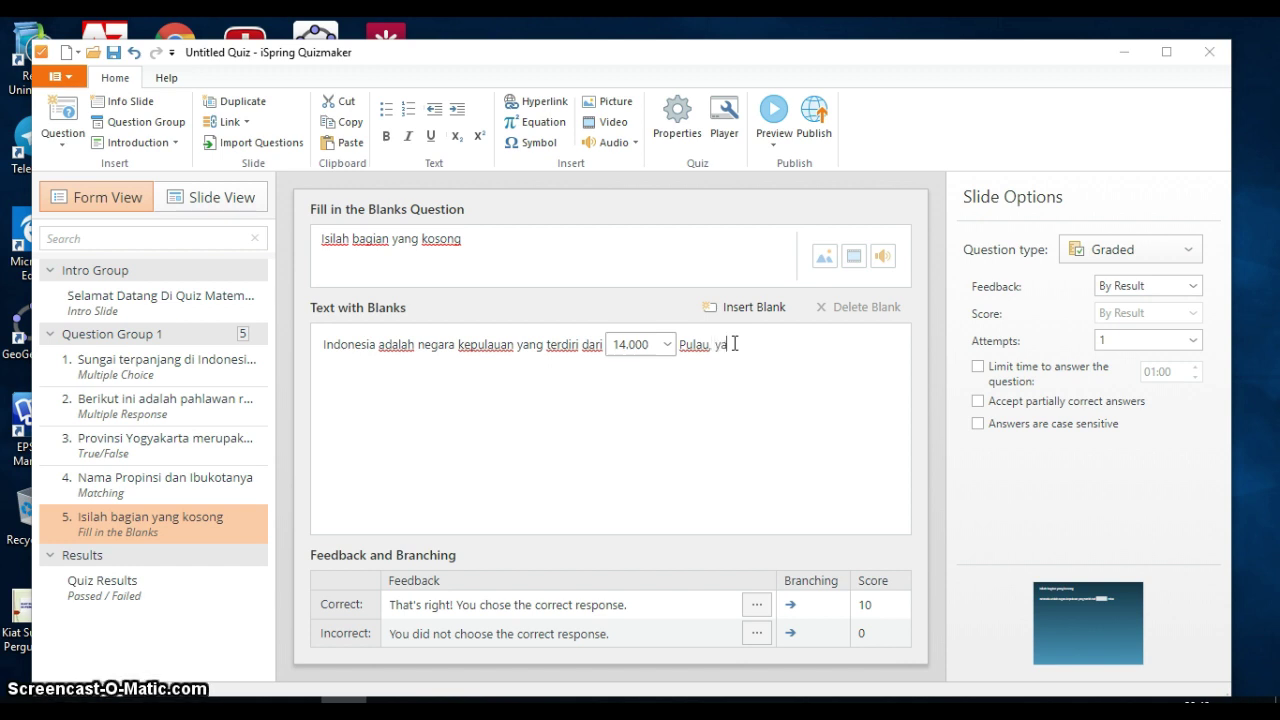
{"action": "type", "text": "sebar dari S"}
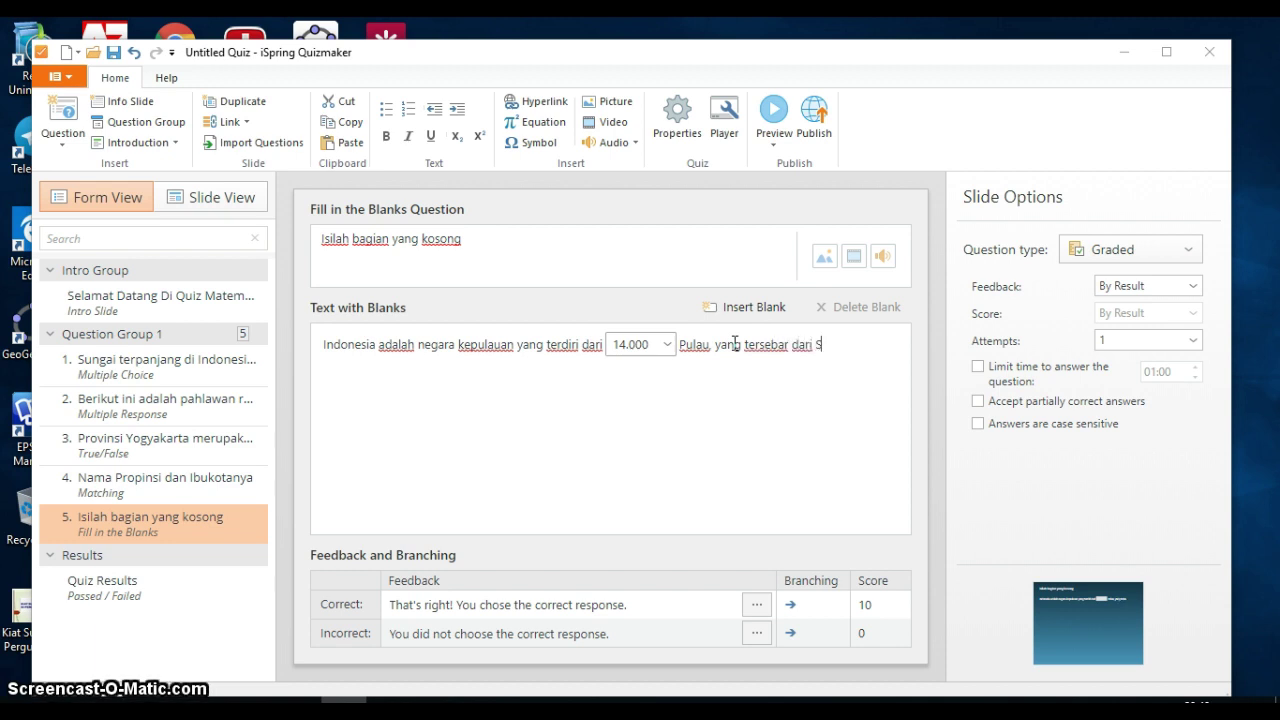
{"action": "type", "text": "abang h"}
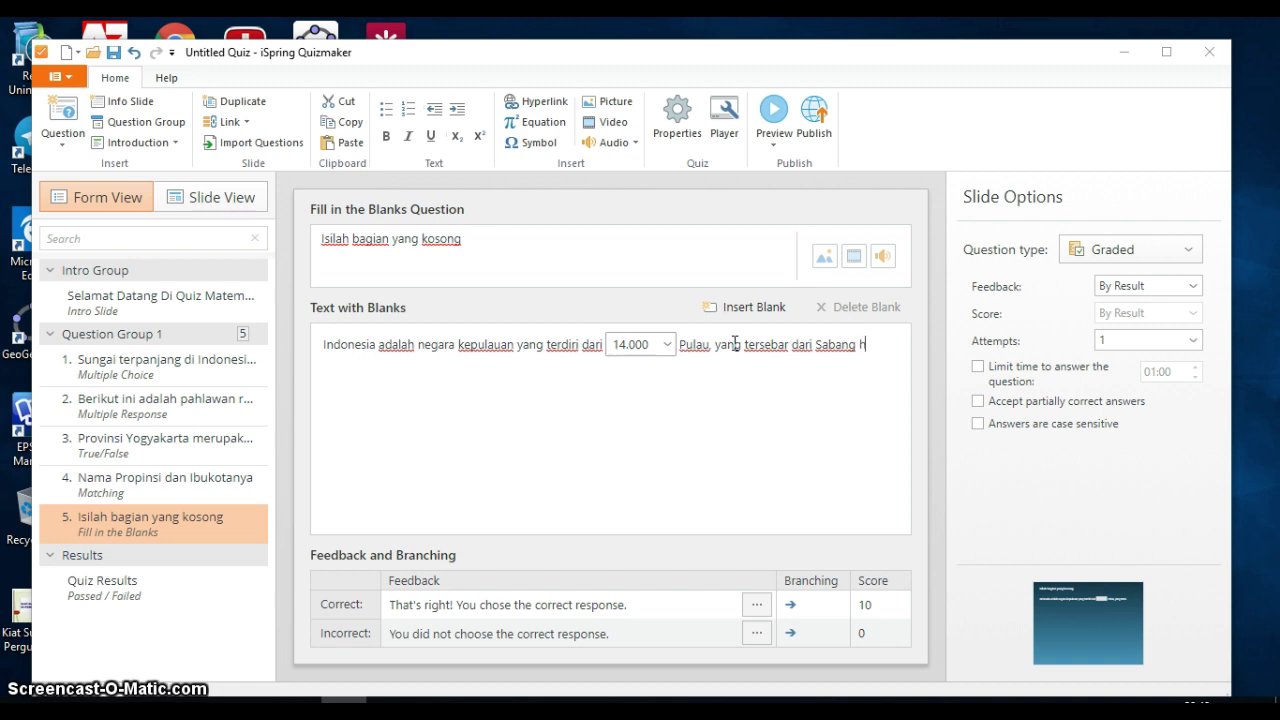
{"action": "type", "text": "ingga"}
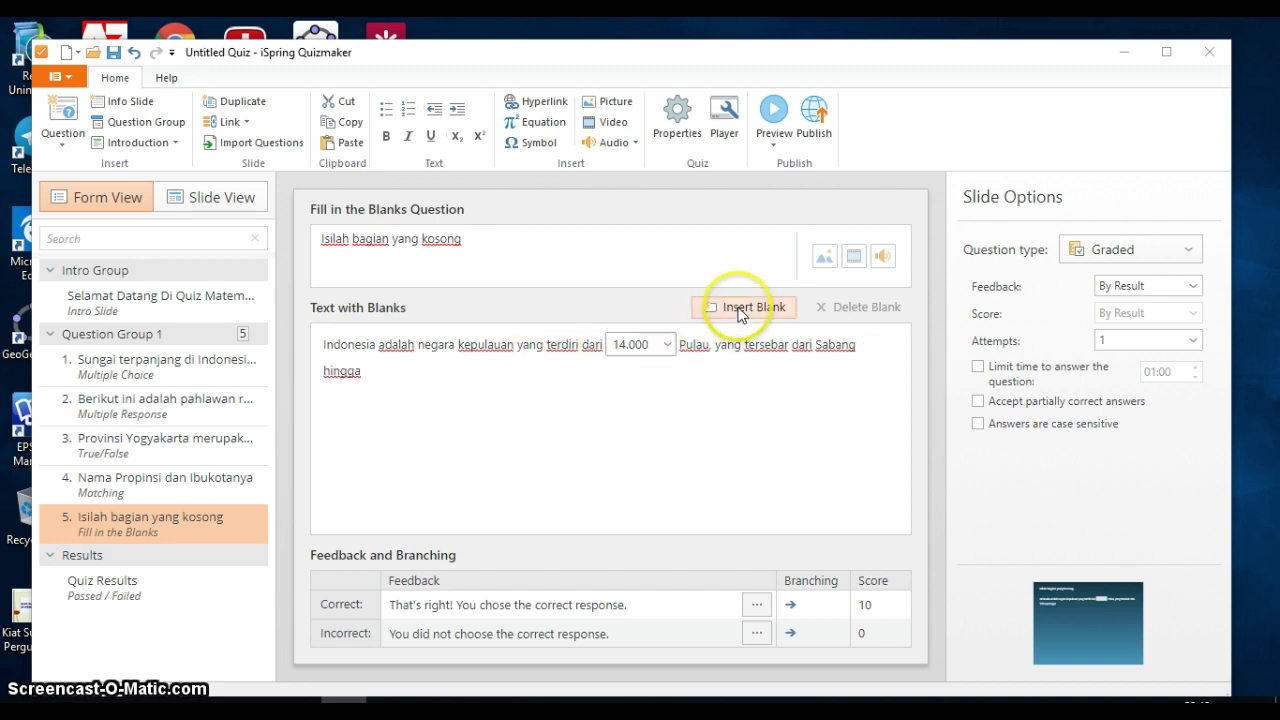
Step: Insert a blank after "hingga" with the accepted answer "Marauke" and enable the question's answer time limit
{"action": "left_click", "coordinate": [742, 310]}
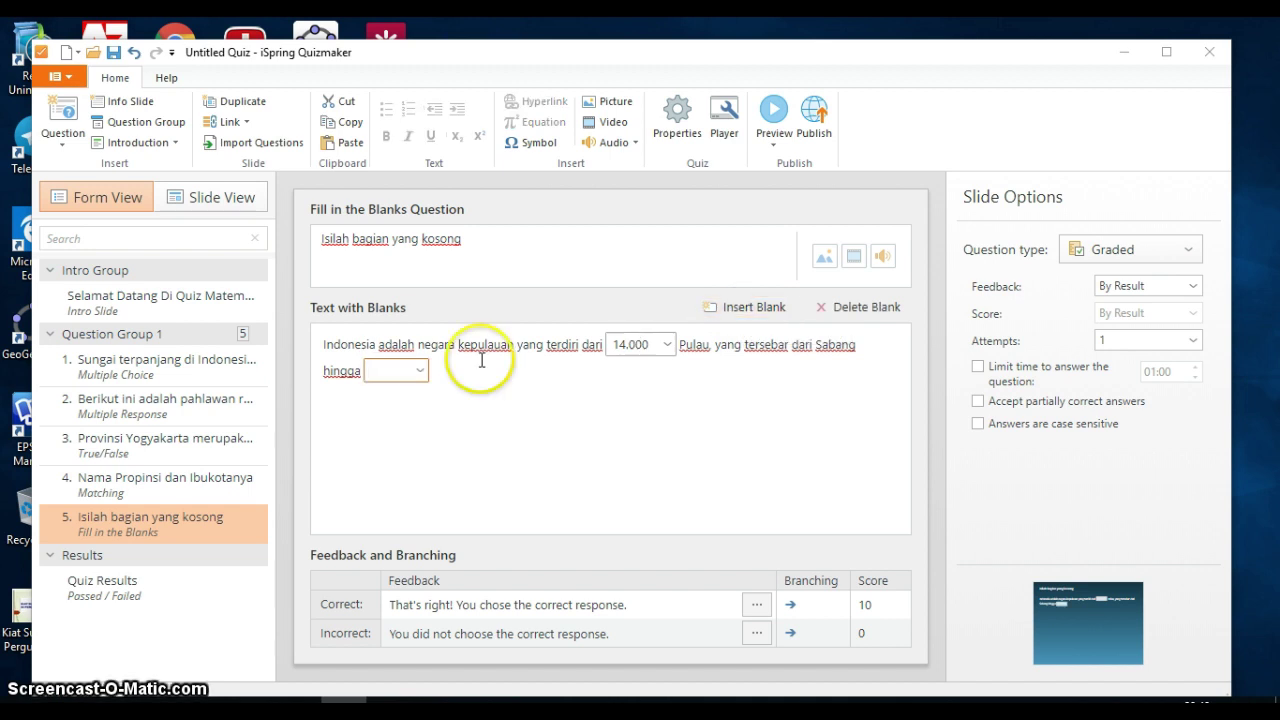
{"action": "left_click", "coordinate": [420, 371]}
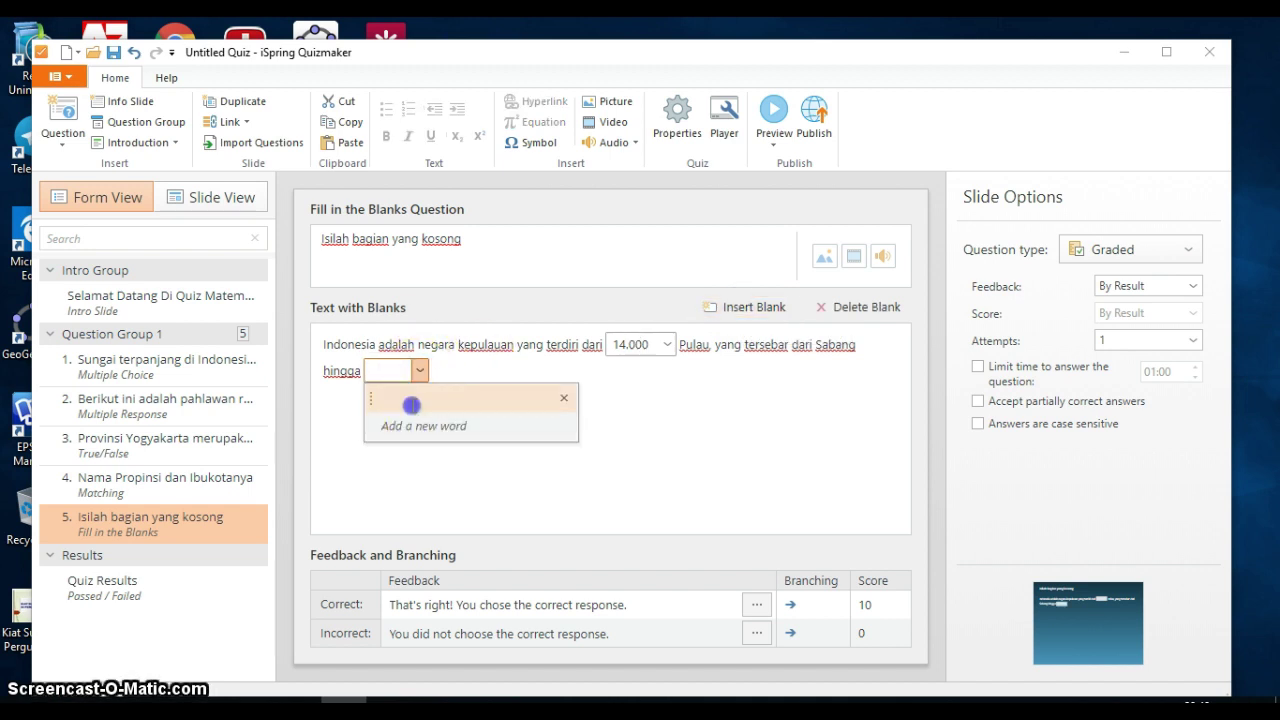
{"action": "left_click", "coordinate": [413, 403]}
{"action": "type", "text": "Marauk"}
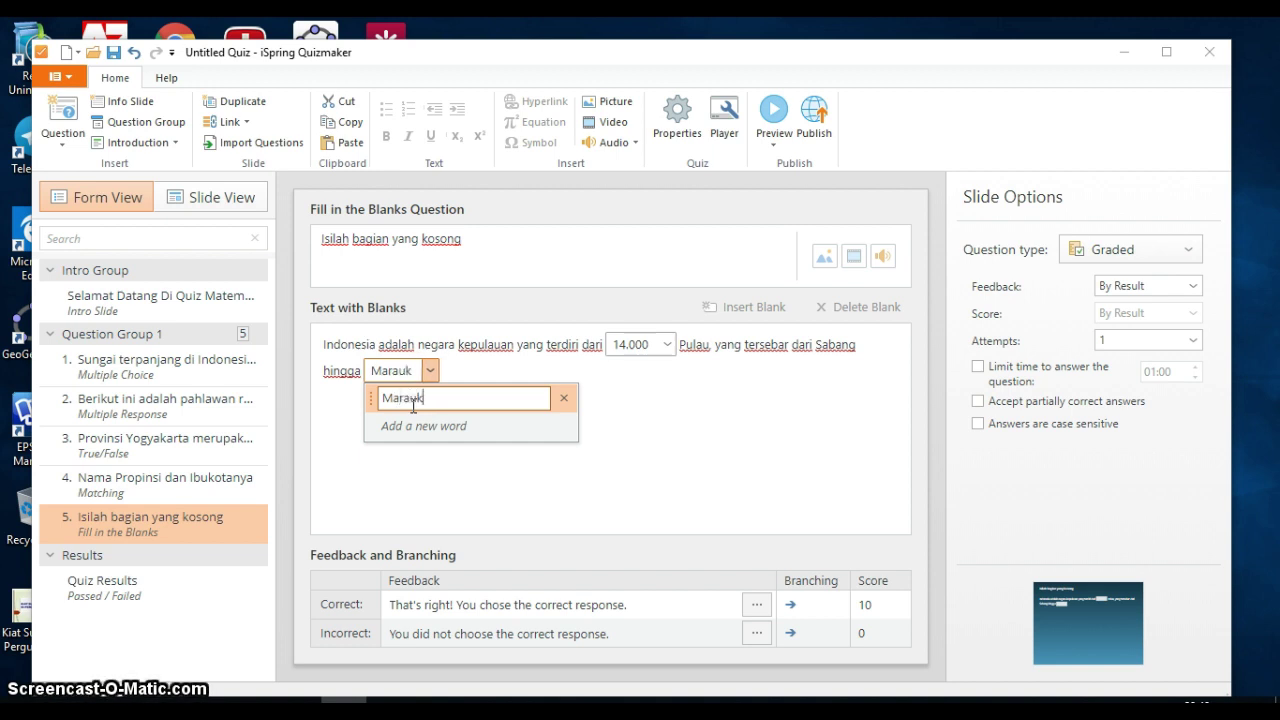
{"action": "type", "text": "e"}
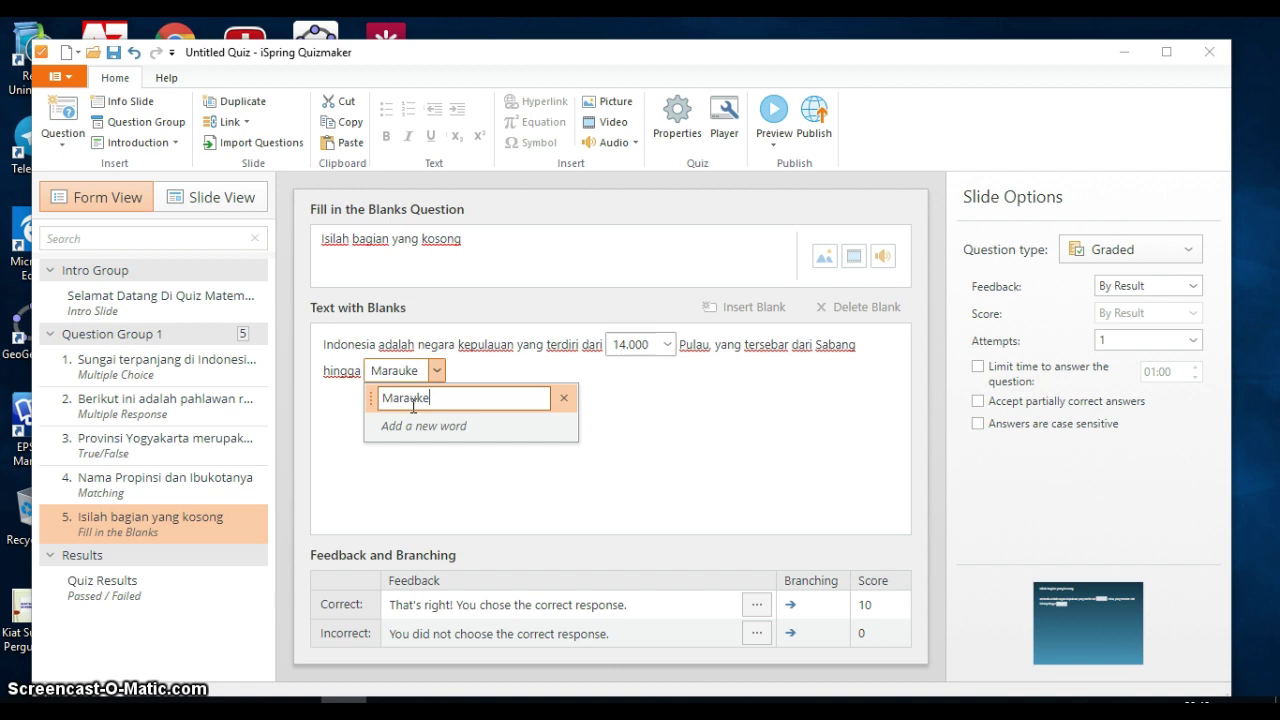
{"action": "left_click", "coordinate": [652, 407]}
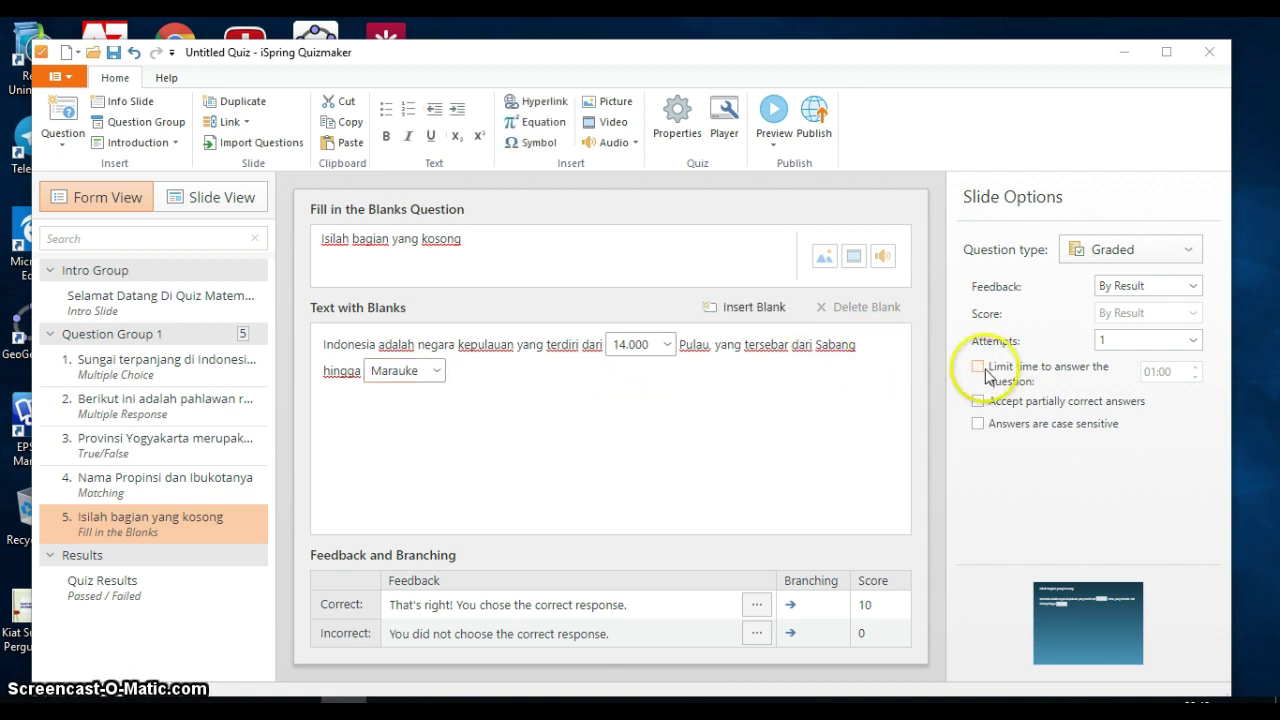
{"action": "left_click", "coordinate": [979, 368]}
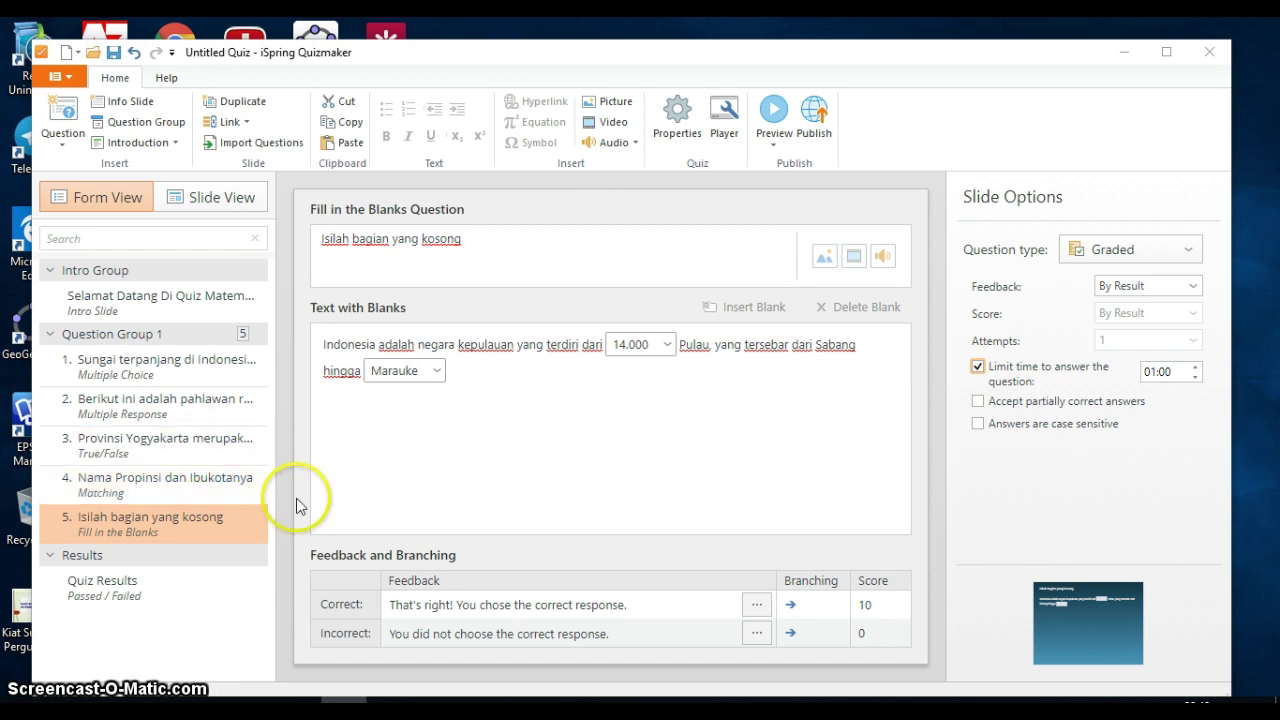
Step: Examine the Appear, Fade and Float In answer animations on the multiple choice question's slide, and return to the form view
{"action": "left_click", "coordinate": [173, 370]}
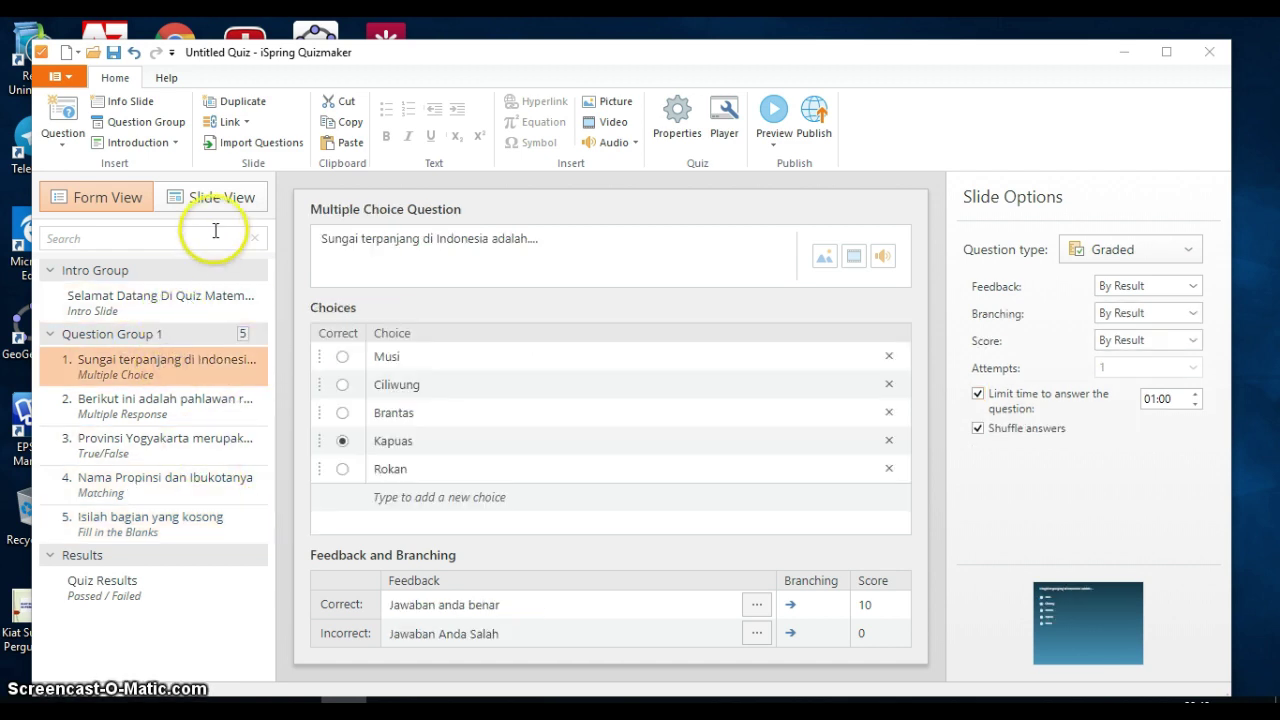
{"action": "left_click", "coordinate": [221, 203]}
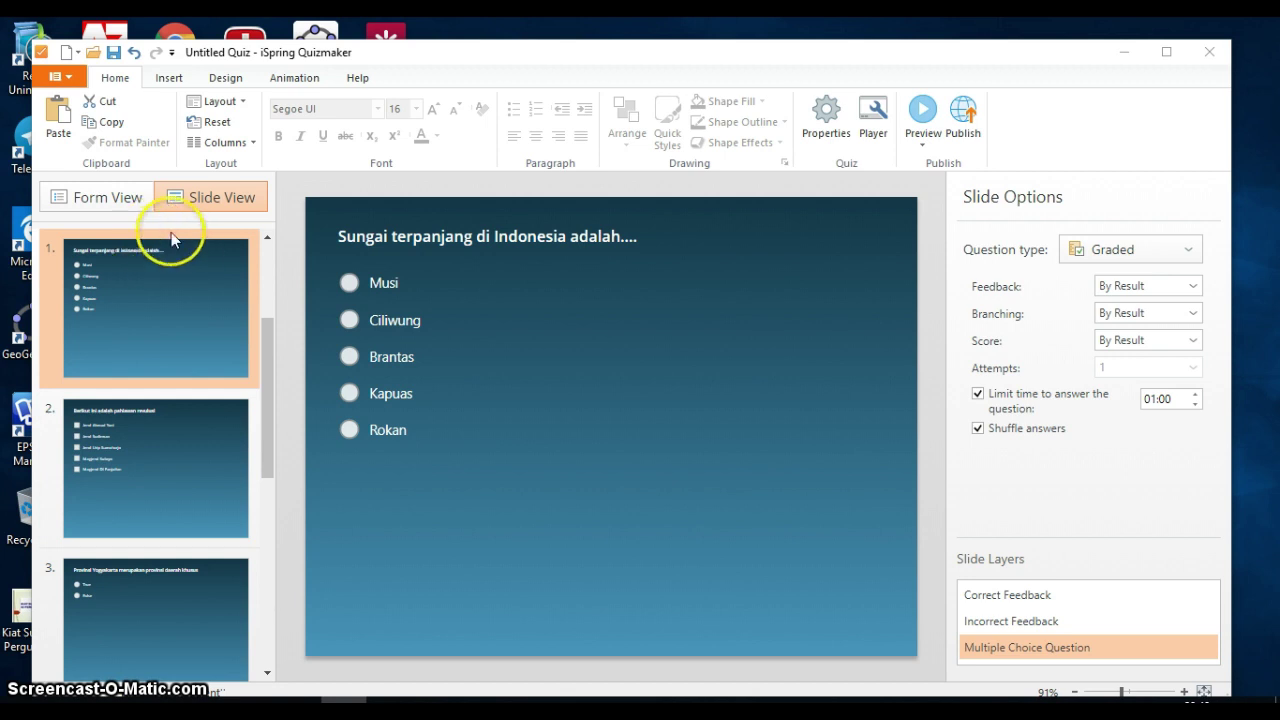
{"action": "left_click", "coordinate": [295, 78]}
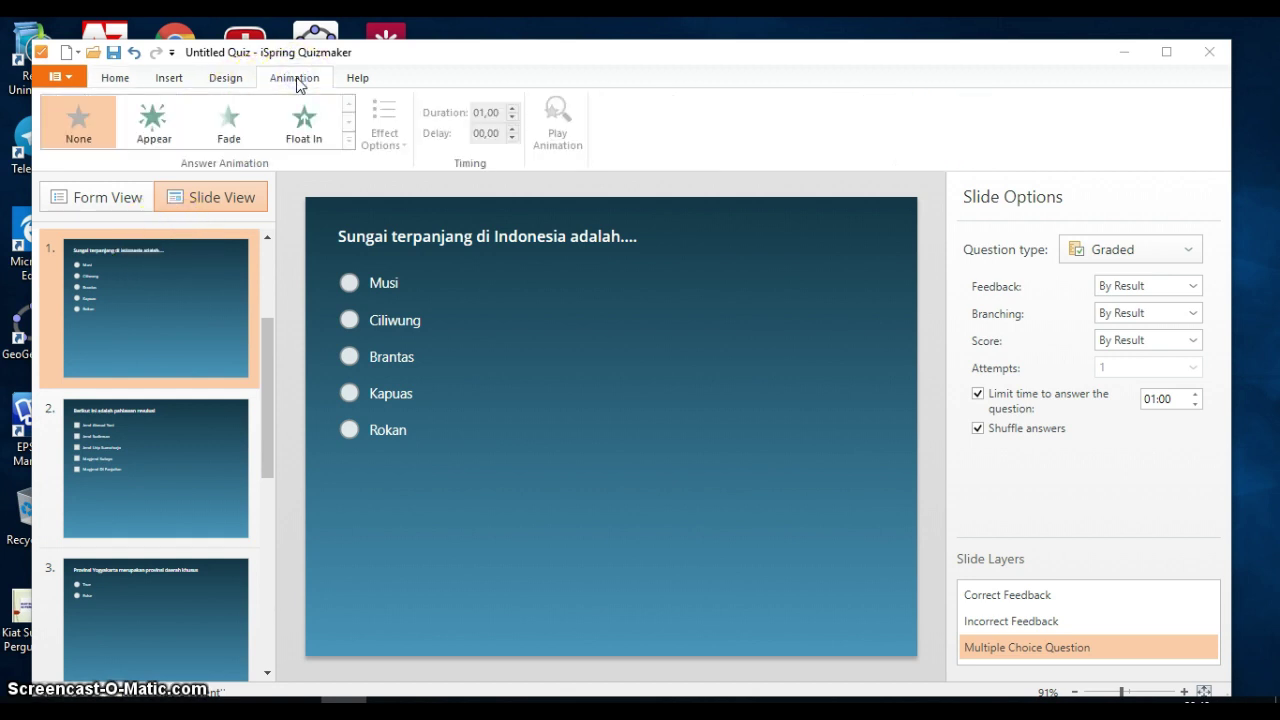
{"action": "left_click", "coordinate": [153, 125]}
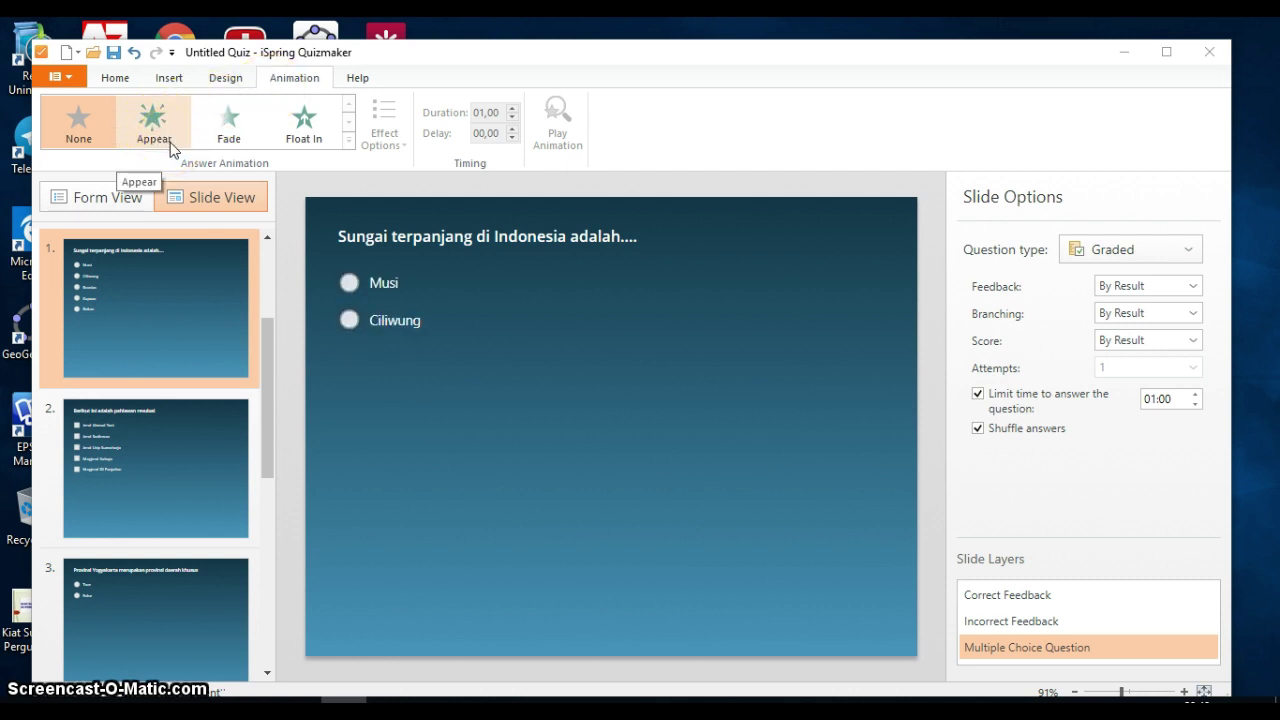
{"action": "left_click", "coordinate": [230, 128]}
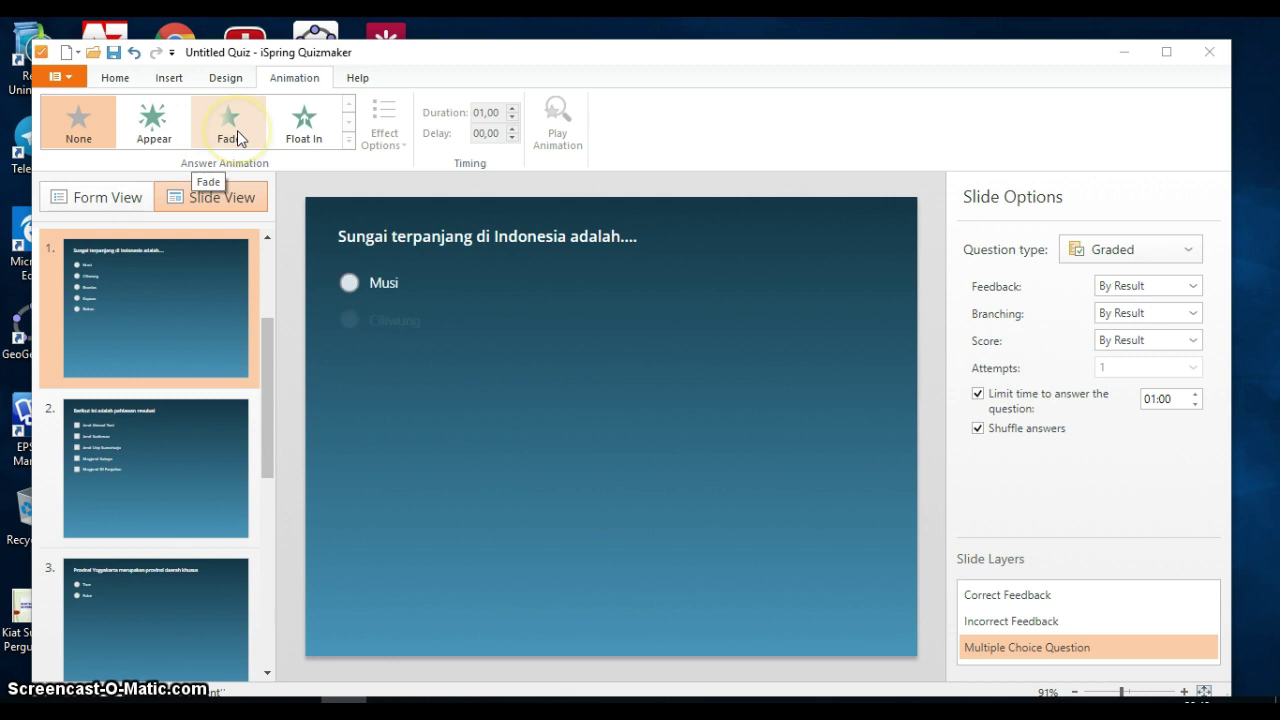
{"action": "left_click", "coordinate": [300, 128]}
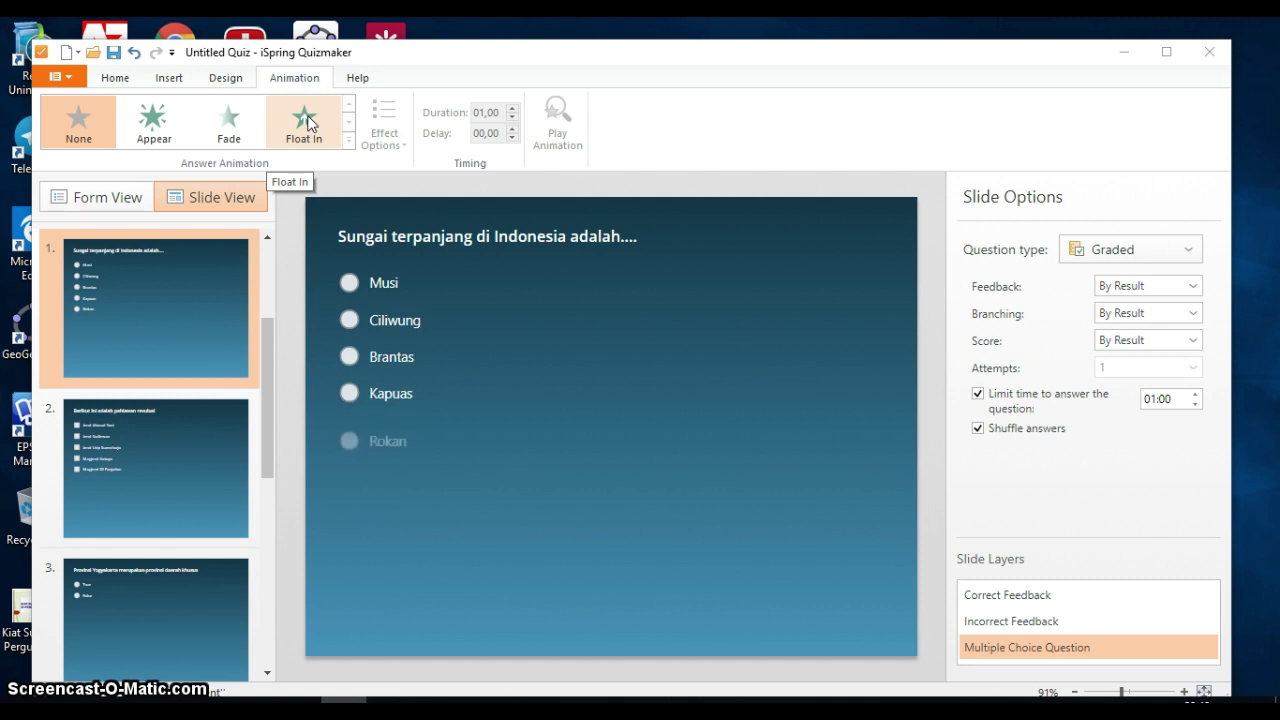
{"action": "left_click", "coordinate": [153, 127]}
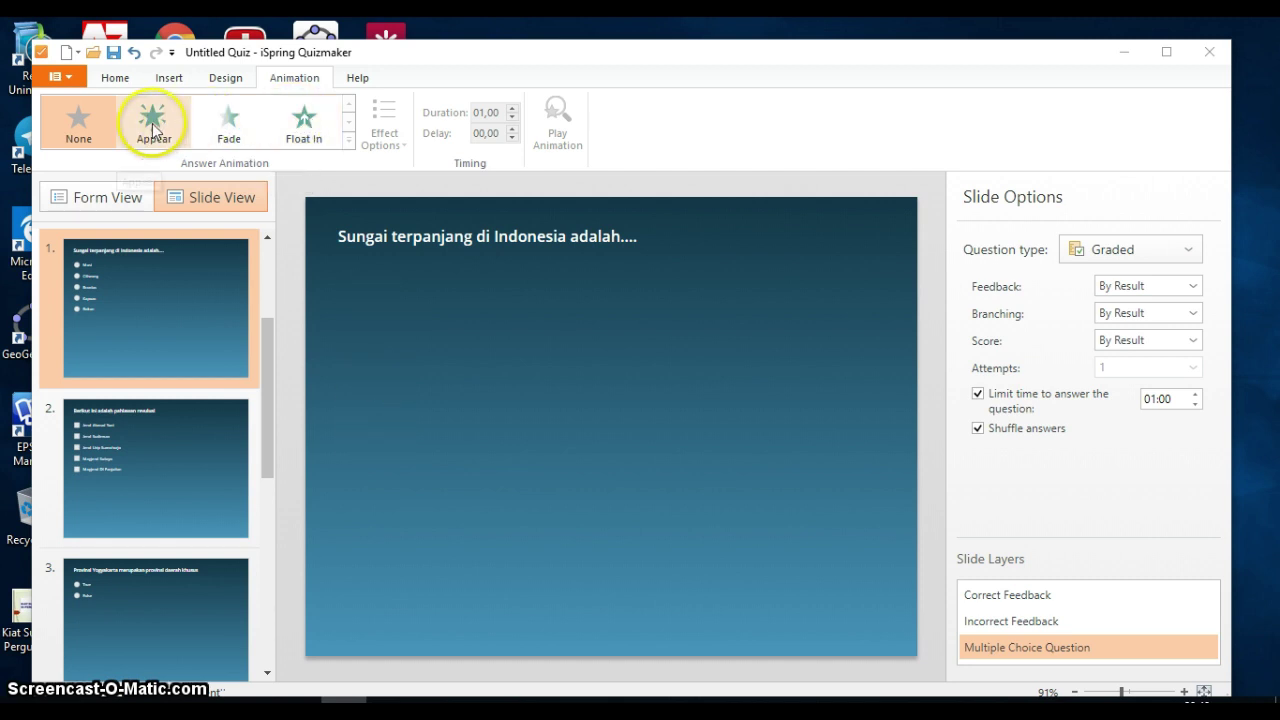
{"action": "left_click", "coordinate": [102, 197]}
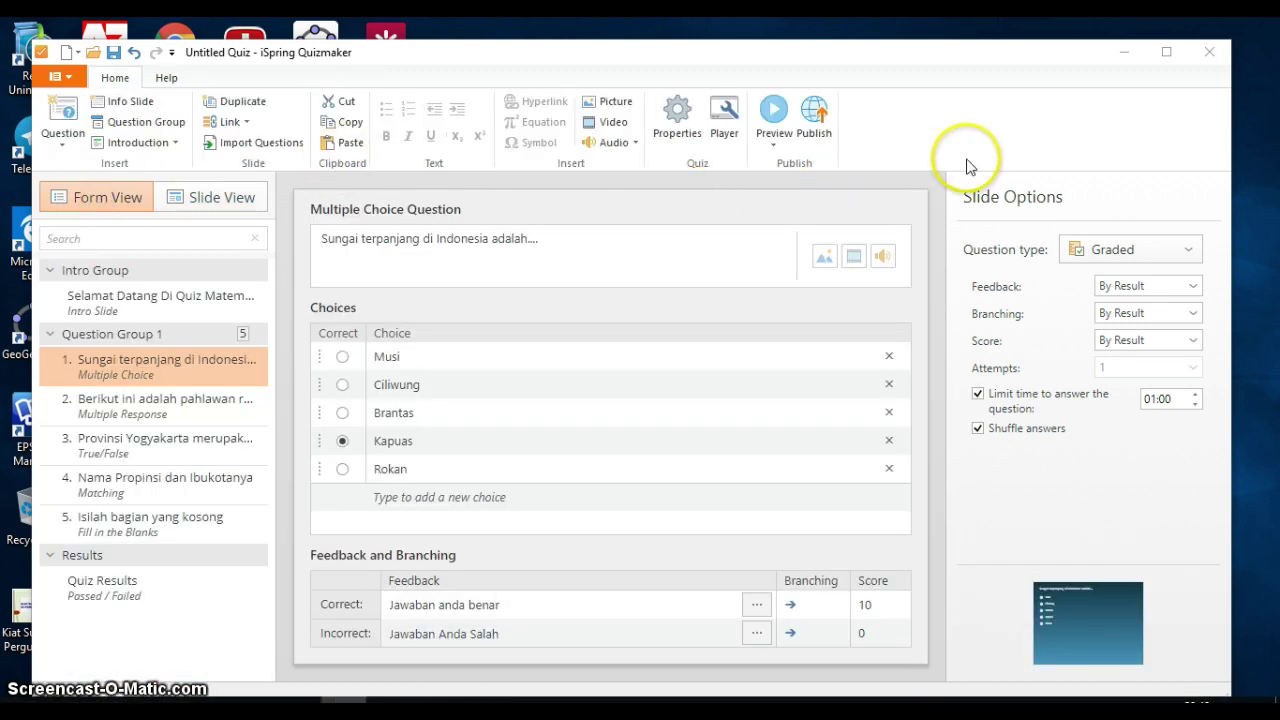
Step: Preview the whole quiz and start it from the intro slide
{"action": "left_click", "coordinate": [776, 117]}
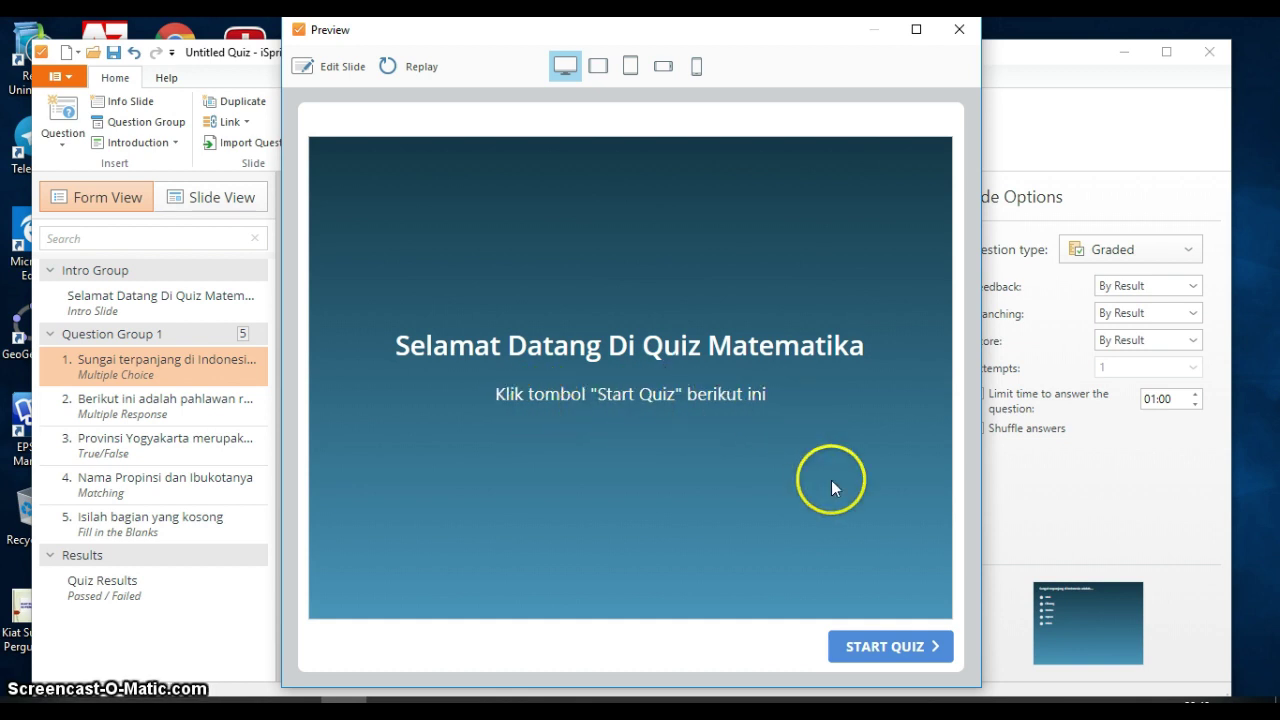
{"action": "left_click", "coordinate": [893, 647]}
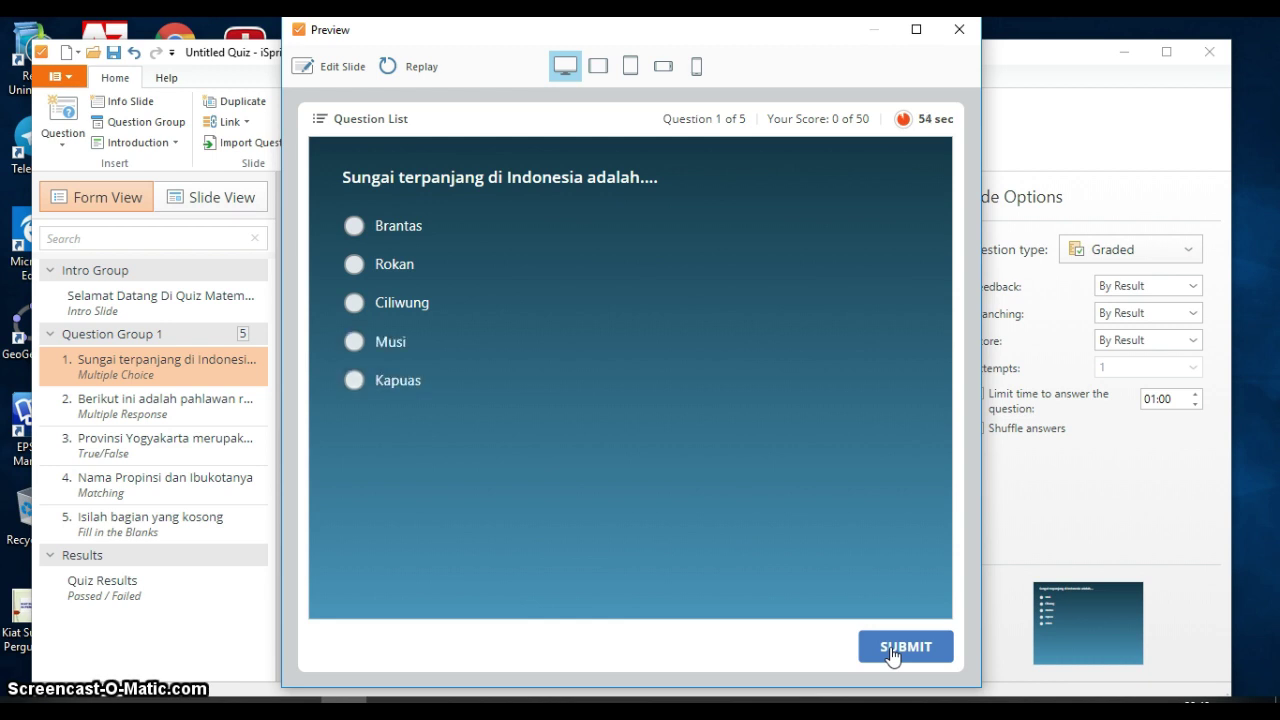
{"action": "left_click", "coordinate": [793, 471]}
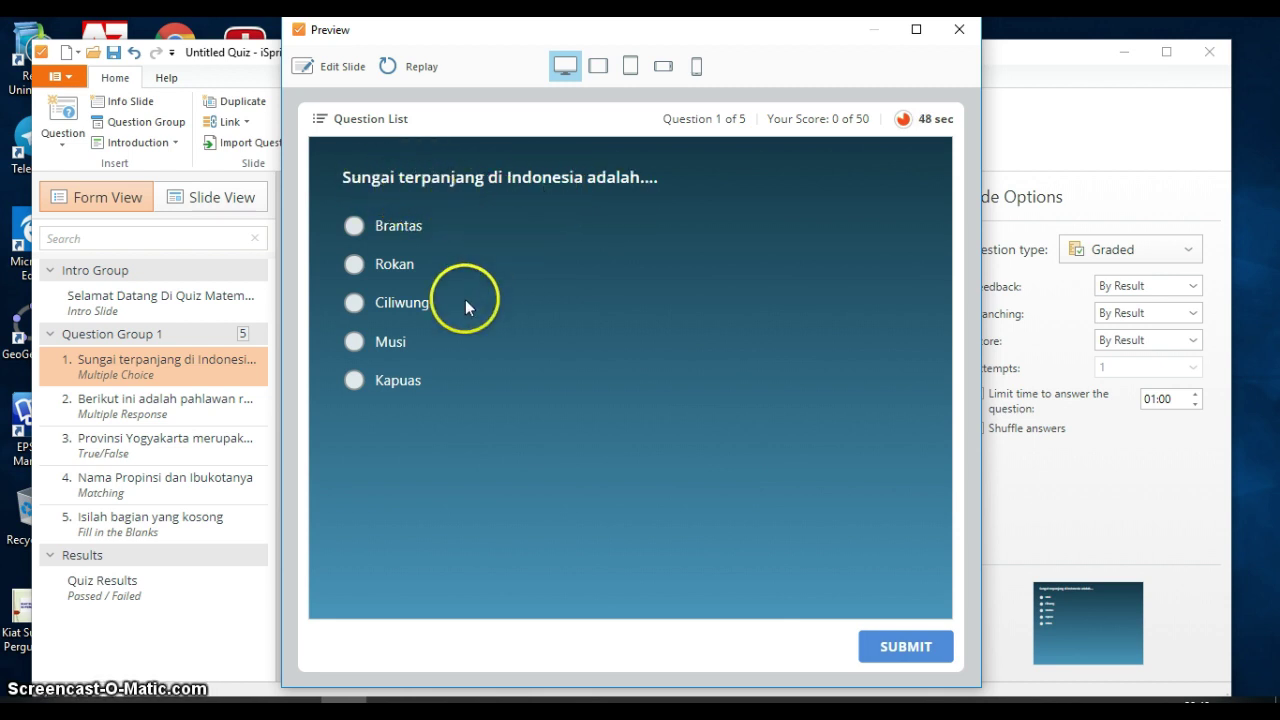
Step: Answer the longest-river question with Kapuas, submit it and continue to the second question
{"action": "left_click", "coordinate": [353, 386]}
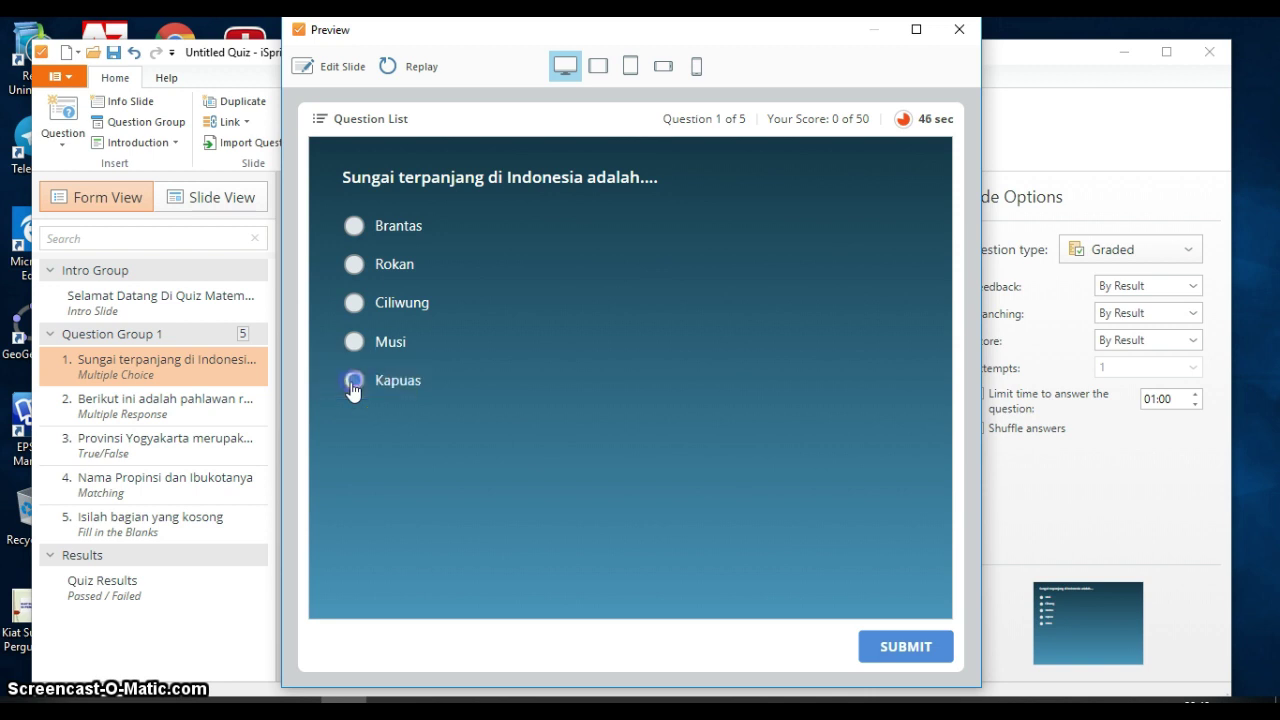
{"action": "left_click", "coordinate": [911, 648]}
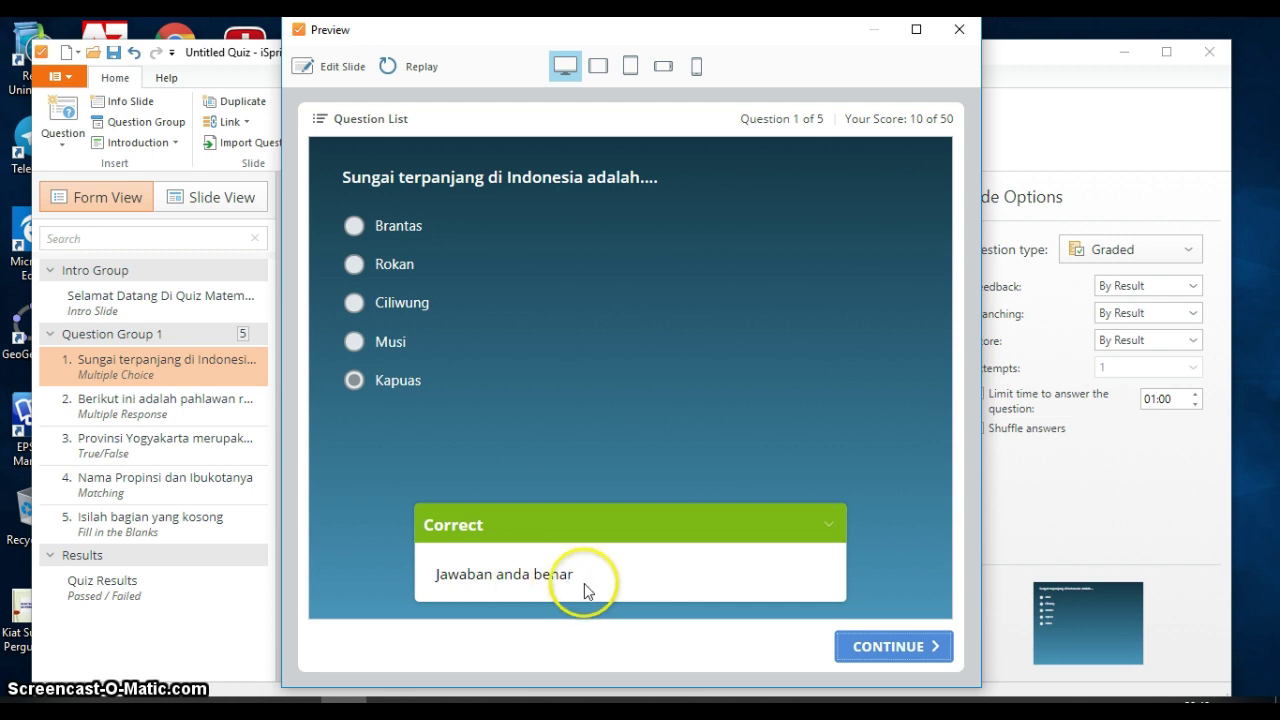
{"action": "left_click", "coordinate": [917, 647]}
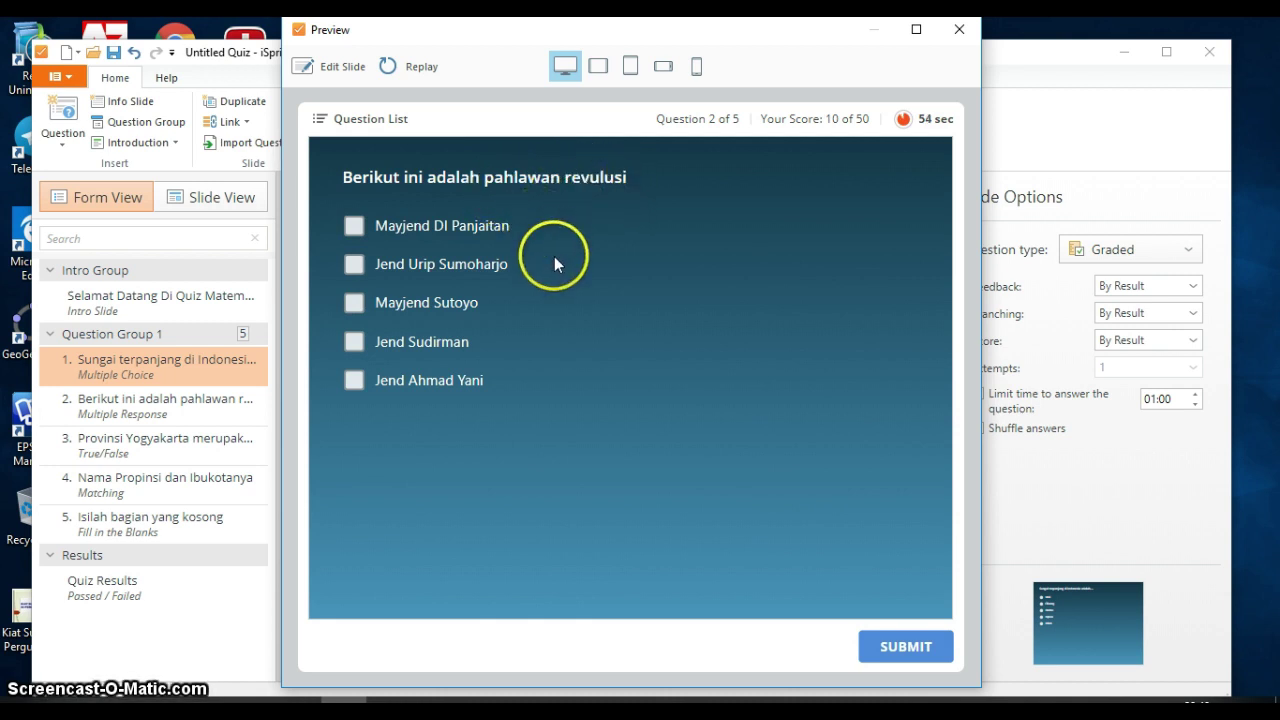
Step: Answer the revolution heroes question with Mayjend DI Panjaitan, Mayjend Sutoyo and Jend Ahmad Yani, submit it and continue
{"action": "left_click", "coordinate": [356, 227]}
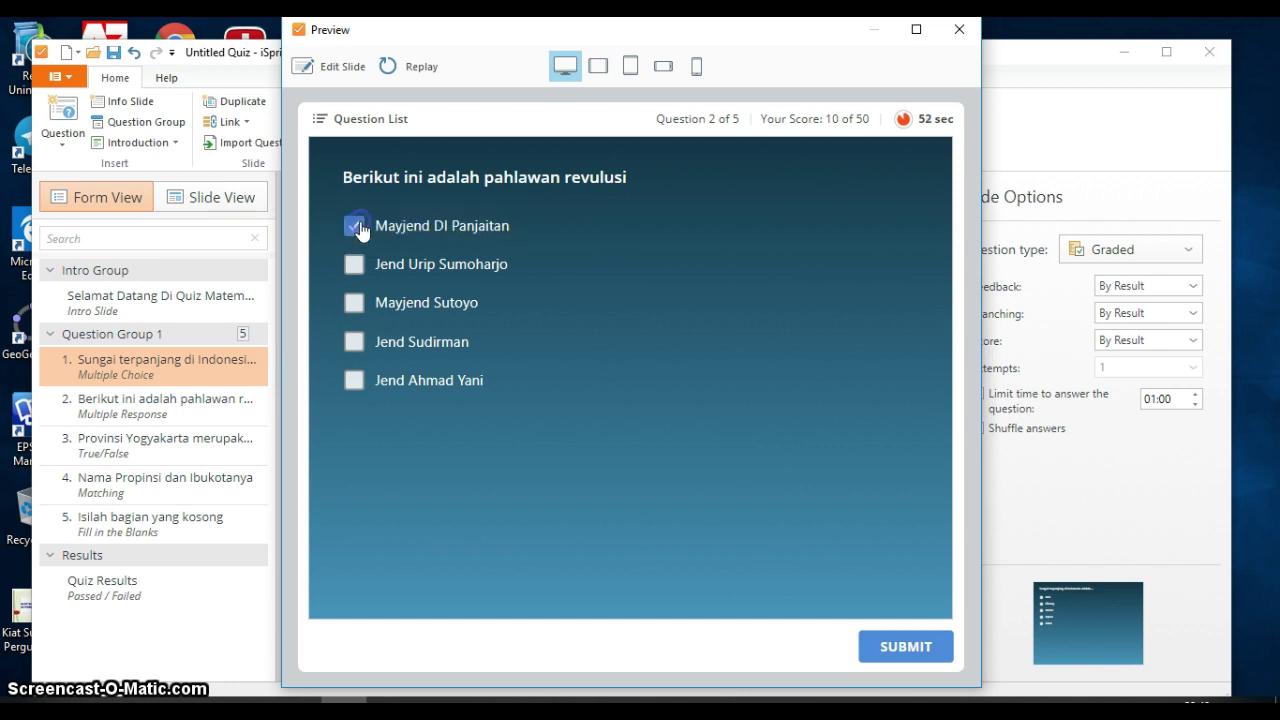
{"action": "left_click", "coordinate": [355, 304]}
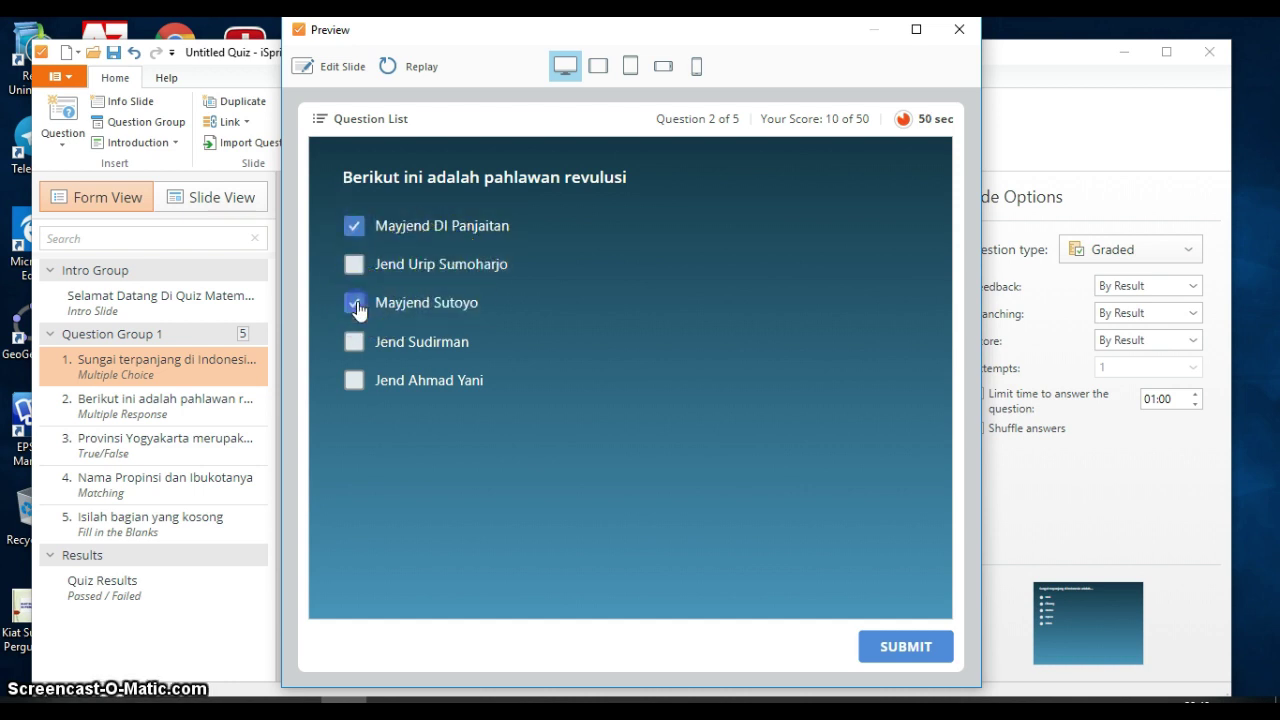
{"action": "left_click", "coordinate": [354, 385]}
{"action": "left_click", "coordinate": [903, 646]}
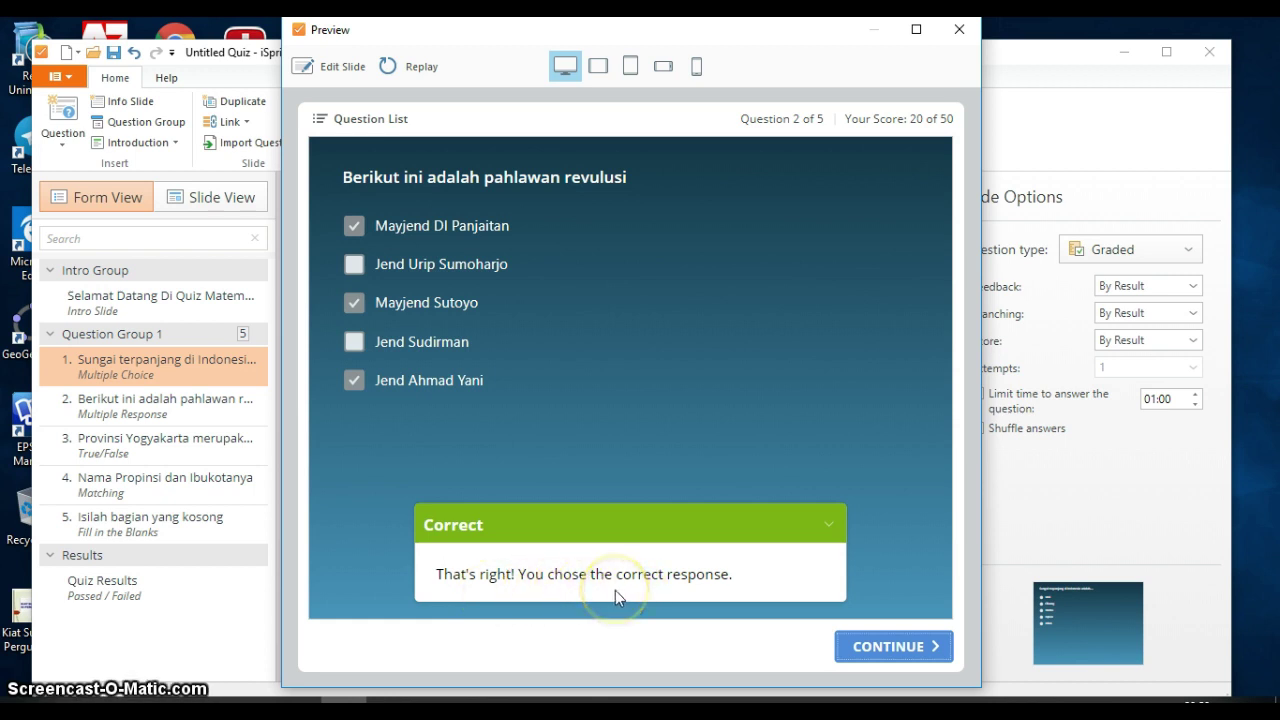
{"action": "left_click", "coordinate": [899, 652]}
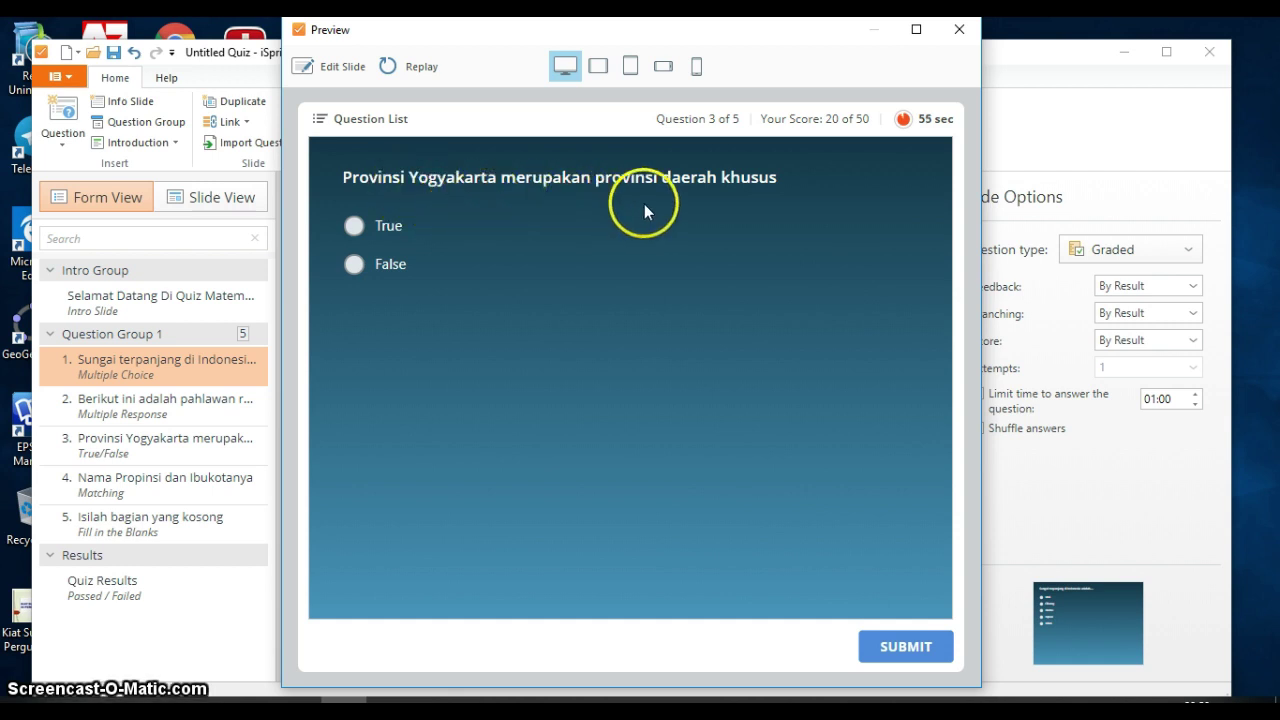
Step: Answer the Yogyakarta special-province question with True, submit it and continue to the matching question
{"action": "left_click", "coordinate": [356, 228]}
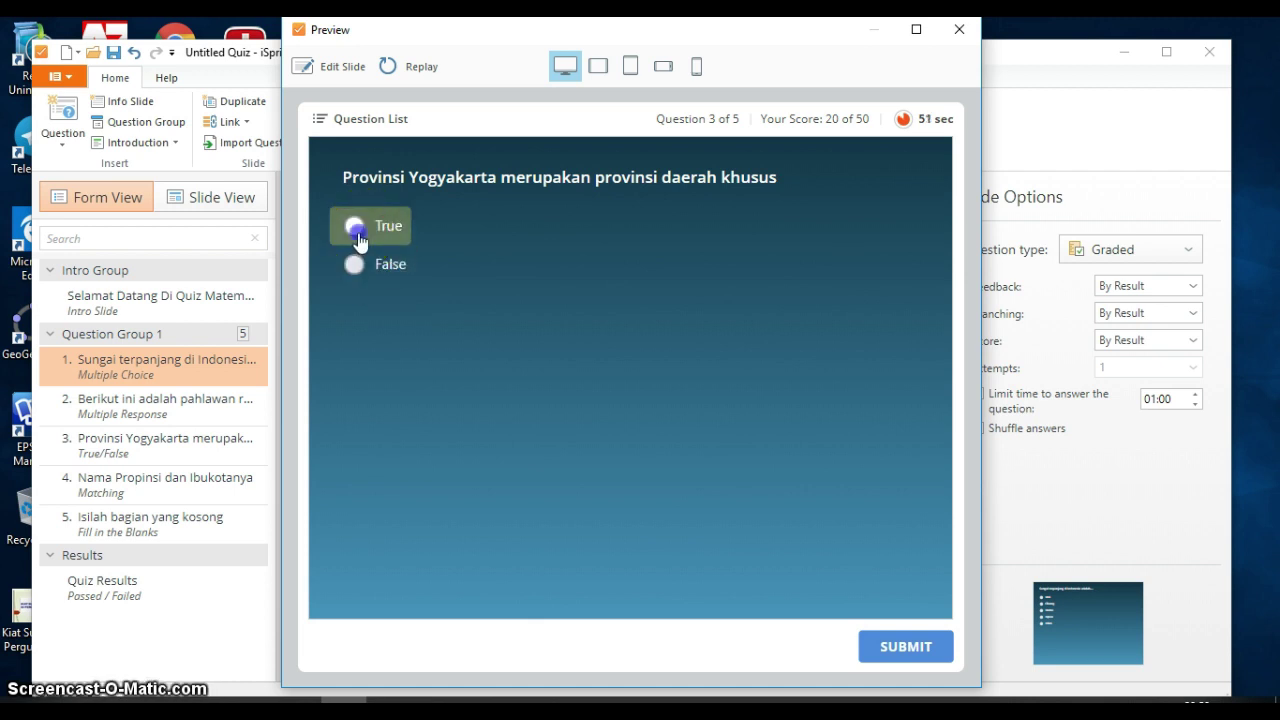
{"action": "left_click", "coordinate": [906, 648]}
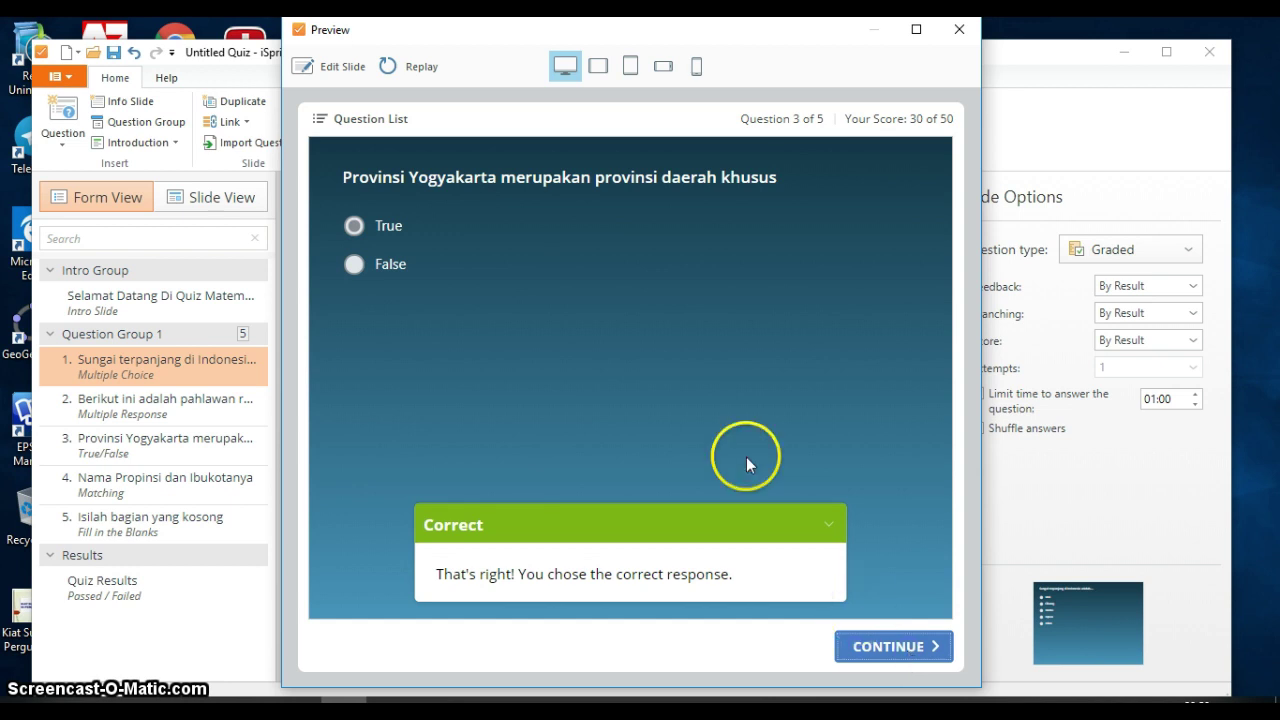
{"action": "left_click", "coordinate": [886, 647]}
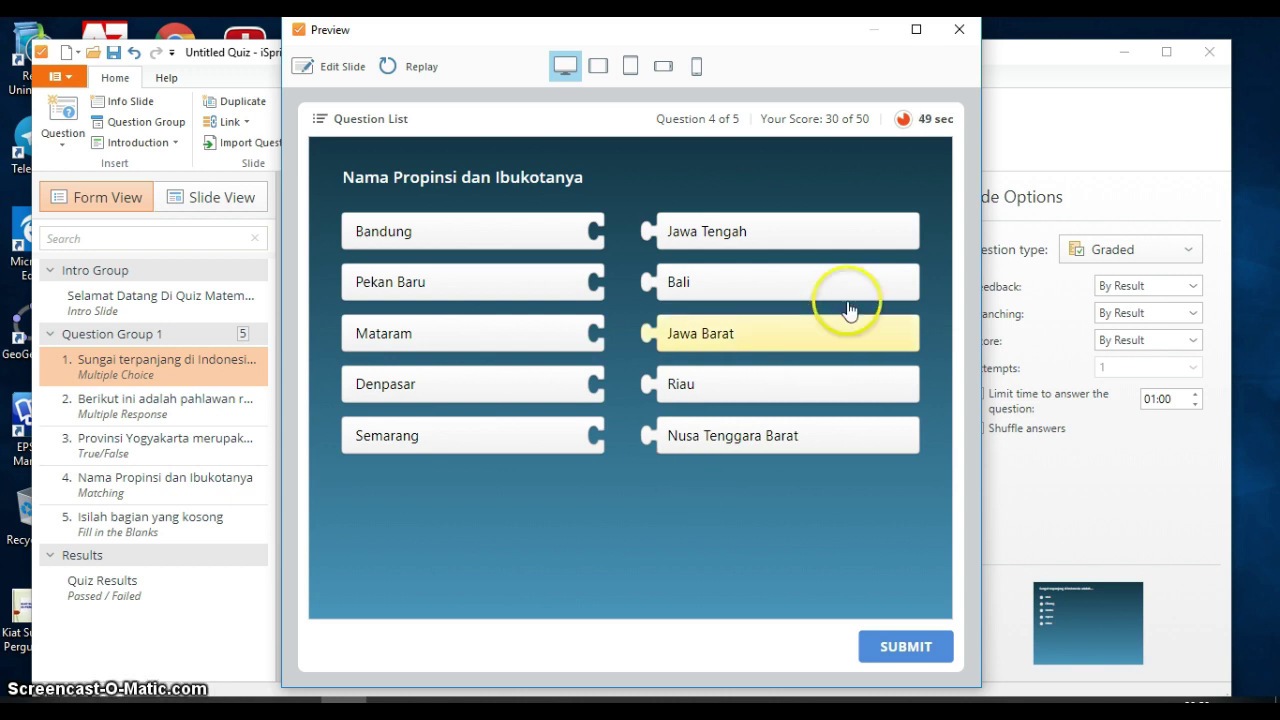
Step: Match Bandung–Jawa Barat, Pekan Baru–Riau, Mataram–Nusa Tenggara Barat, Denpasar–Bali and Semarang–Jawa Tengah, submit and continue
{"action": "left_click_drag", "start_coordinate": [752, 345], "coordinate": [698, 242]}
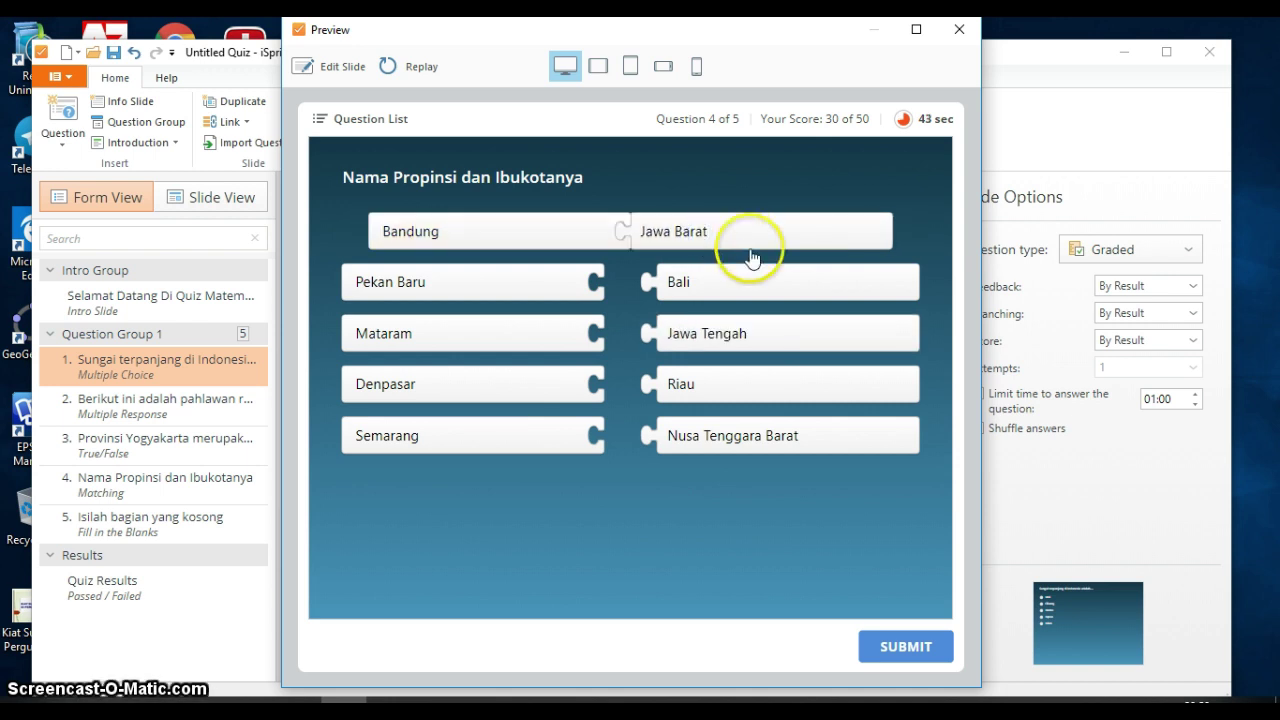
{"action": "left_click_drag", "start_coordinate": [751, 389], "coordinate": [700, 288]}
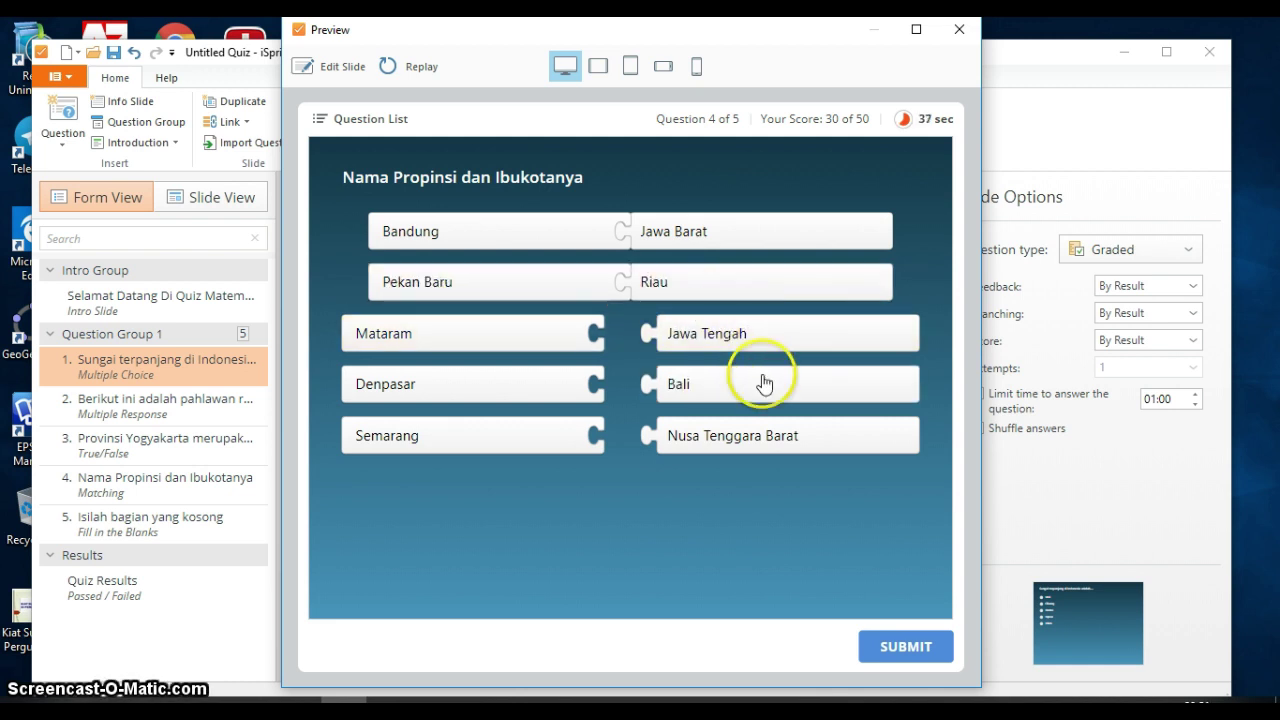
{"action": "left_click_drag", "start_coordinate": [743, 446], "coordinate": [694, 336]}
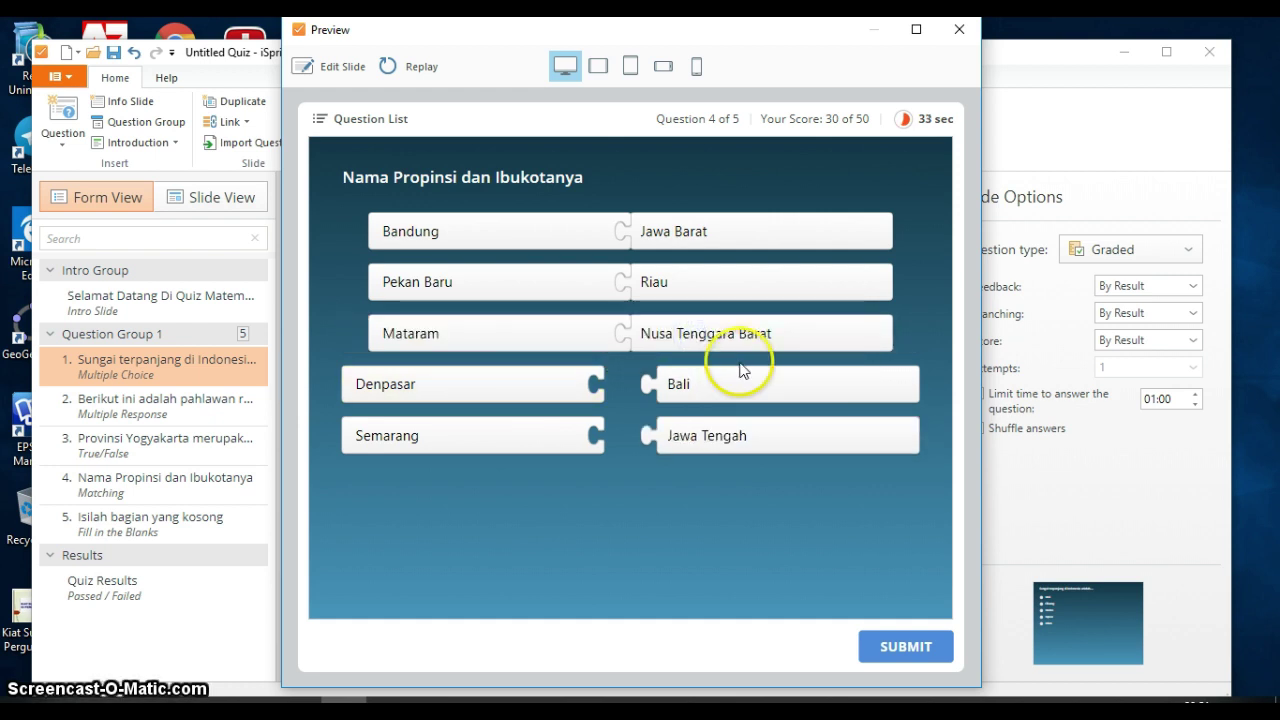
{"action": "left_click_drag", "start_coordinate": [743, 400], "coordinate": [691, 385]}
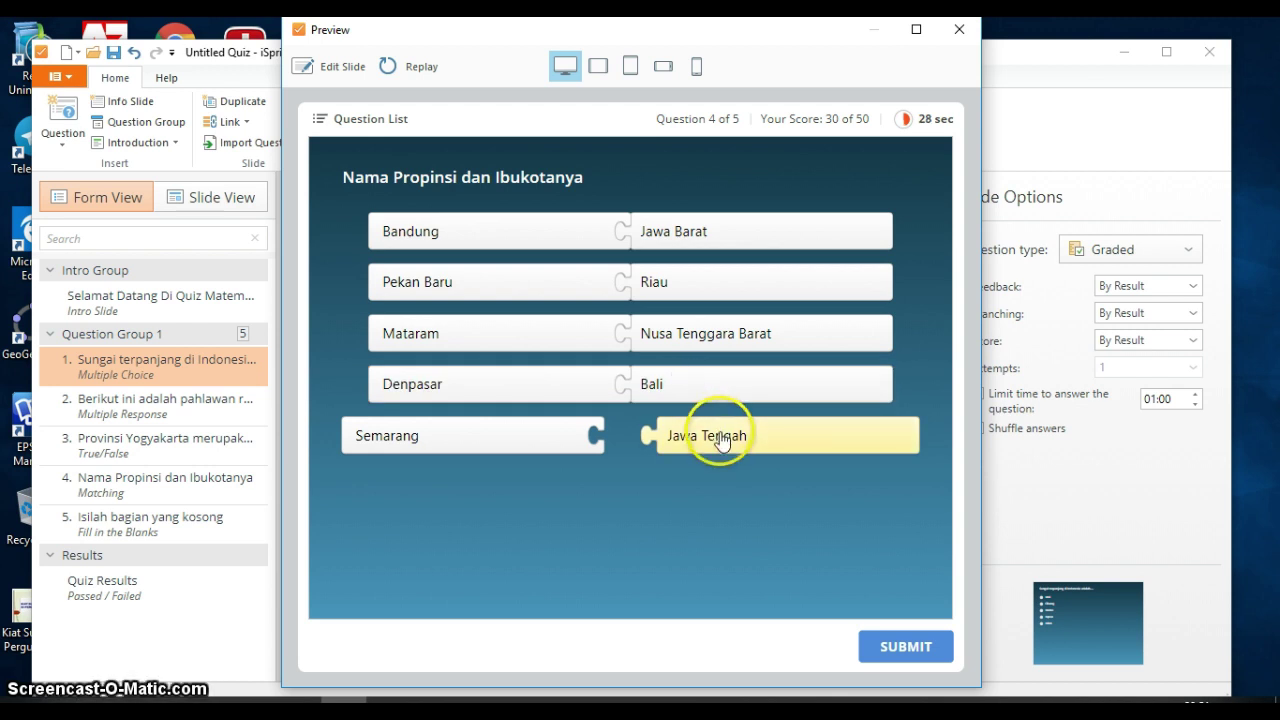
{"action": "left_click_drag", "start_coordinate": [720, 434], "coordinate": [666, 437]}
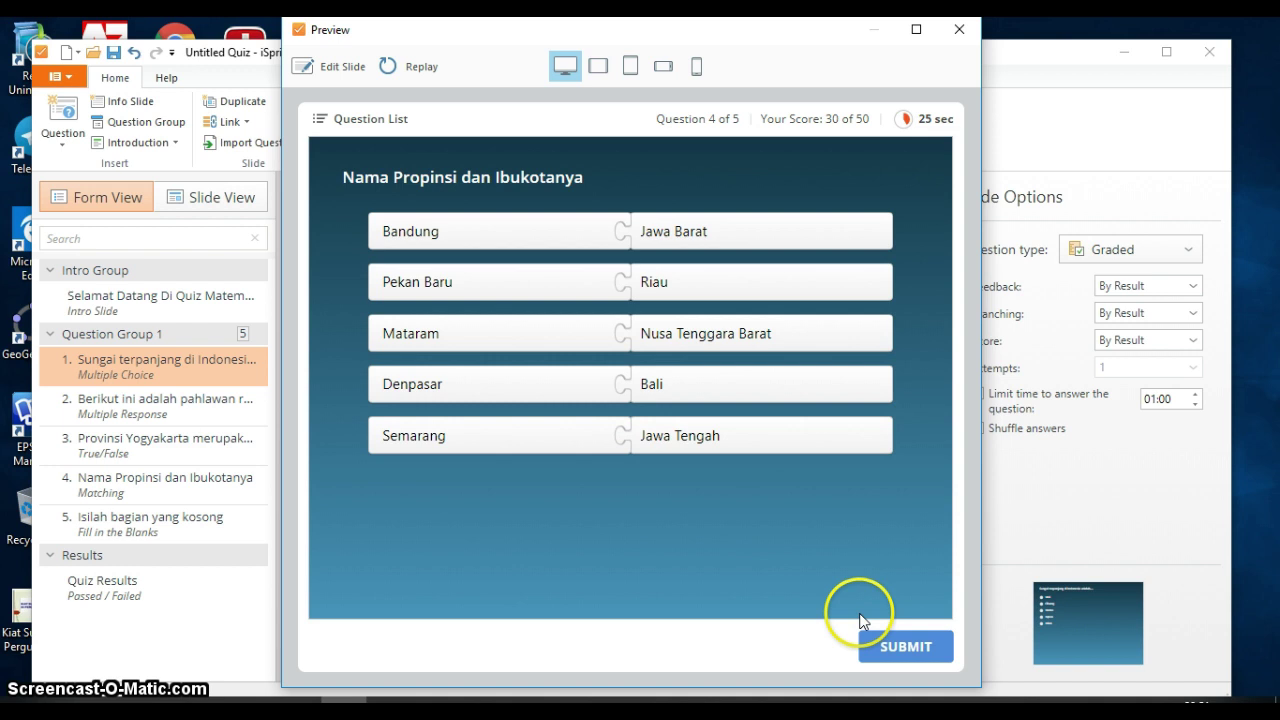
{"action": "left_click", "coordinate": [926, 650]}
{"action": "left_click", "coordinate": [926, 648]}
{"action": "left_click", "coordinate": [912, 652]}
Step: Fill the blanks of the fifth question with "14.000" and "Marauke" and submit the answer
{"action": "left_click", "coordinate": [660, 390]}
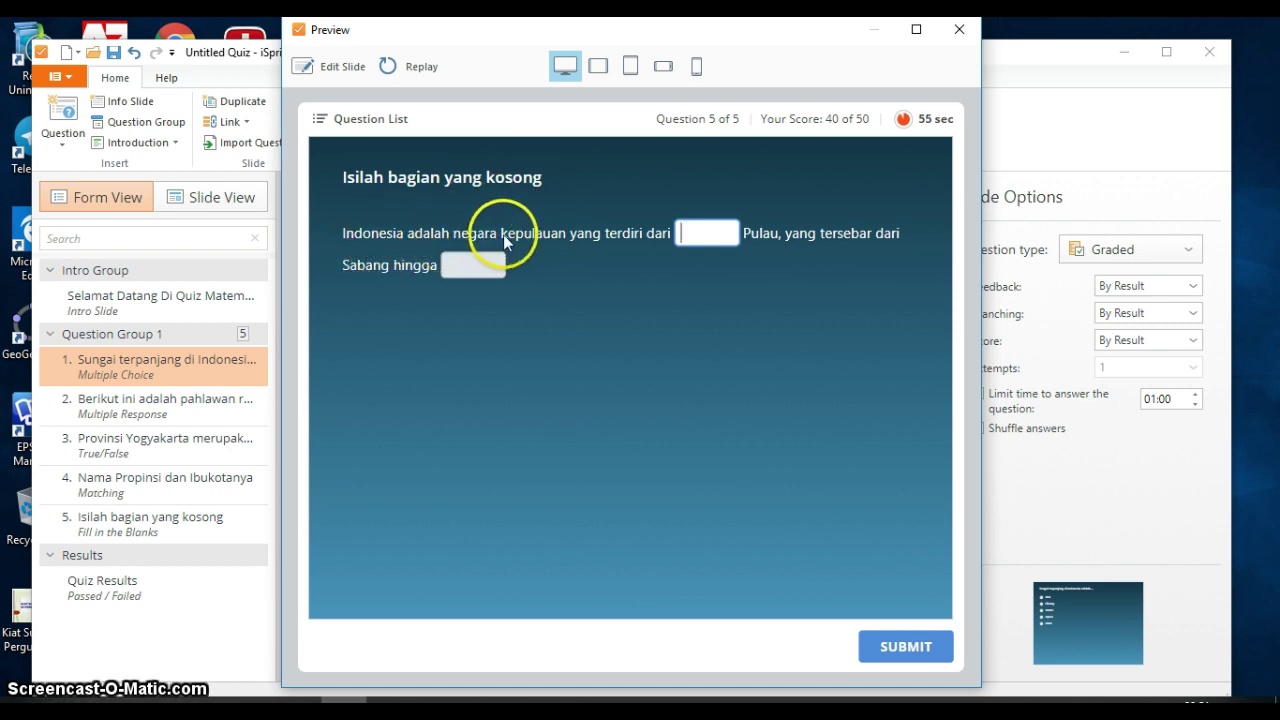
{"action": "left_click", "coordinate": [710, 238]}
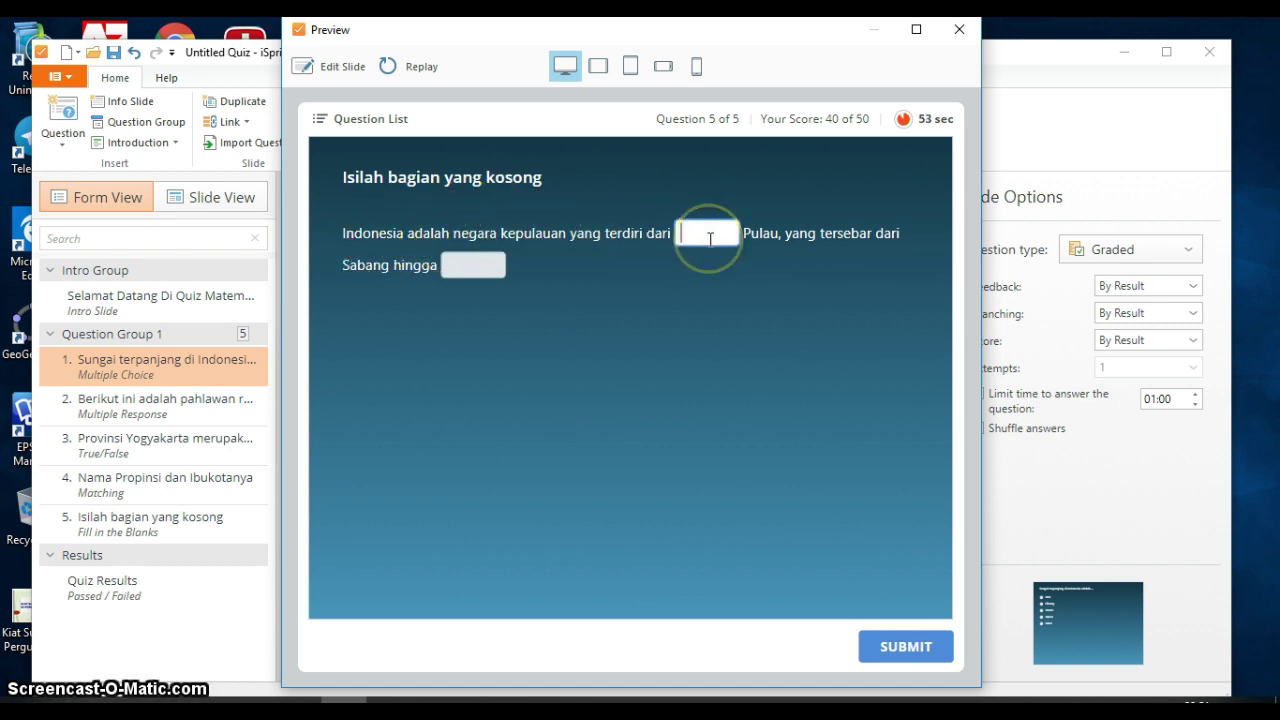
{"action": "type", "text": "14.000"}
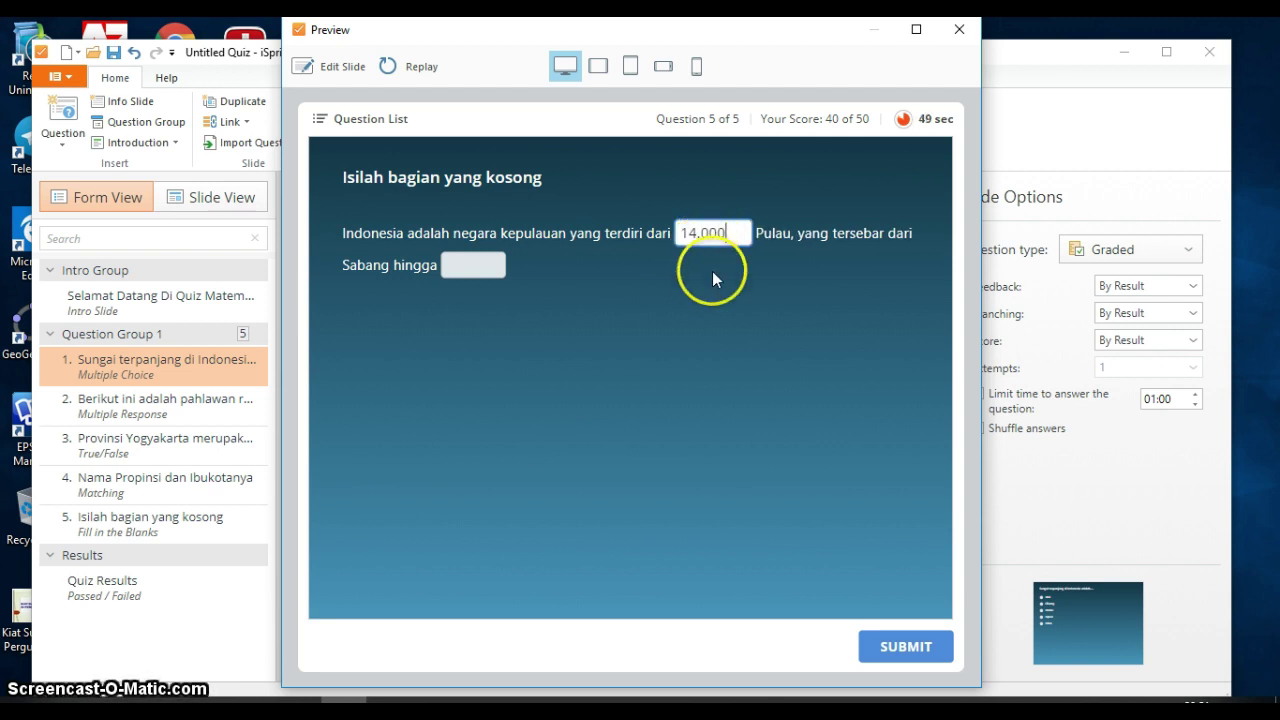
{"action": "left_click", "coordinate": [474, 263]}
{"action": "type", "text": "Marauke"}
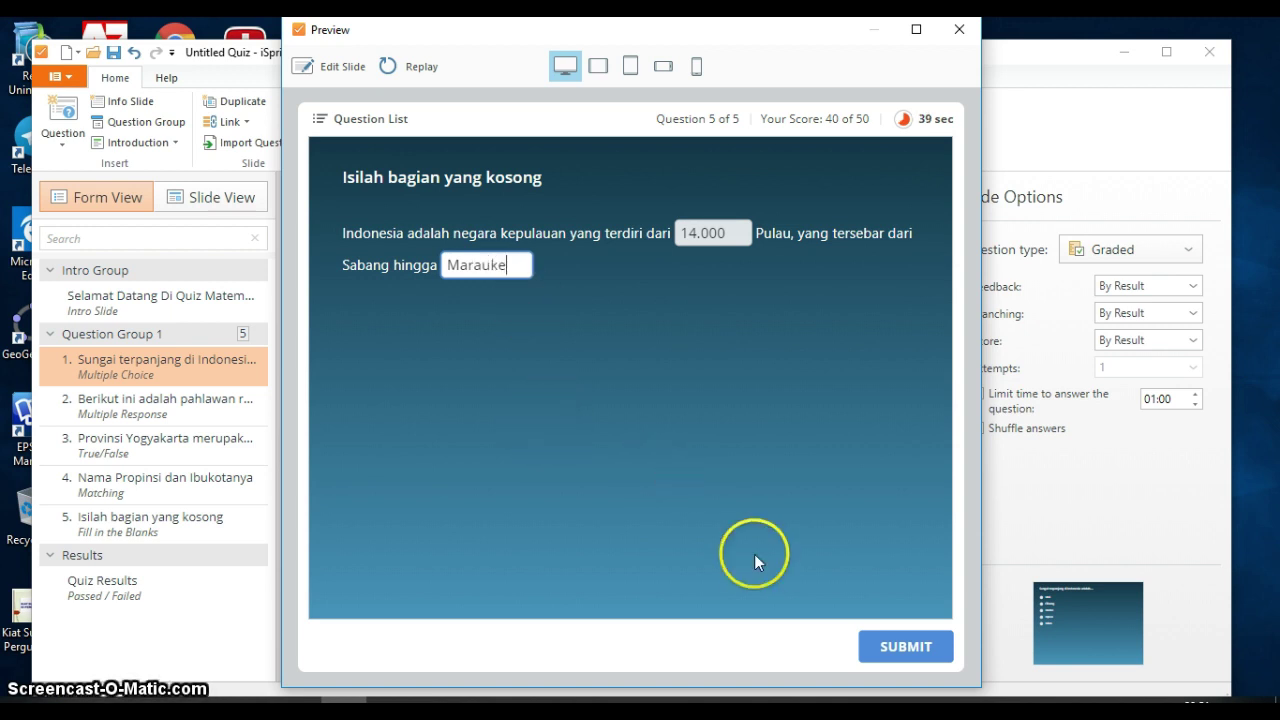
{"action": "left_click", "coordinate": [919, 648]}
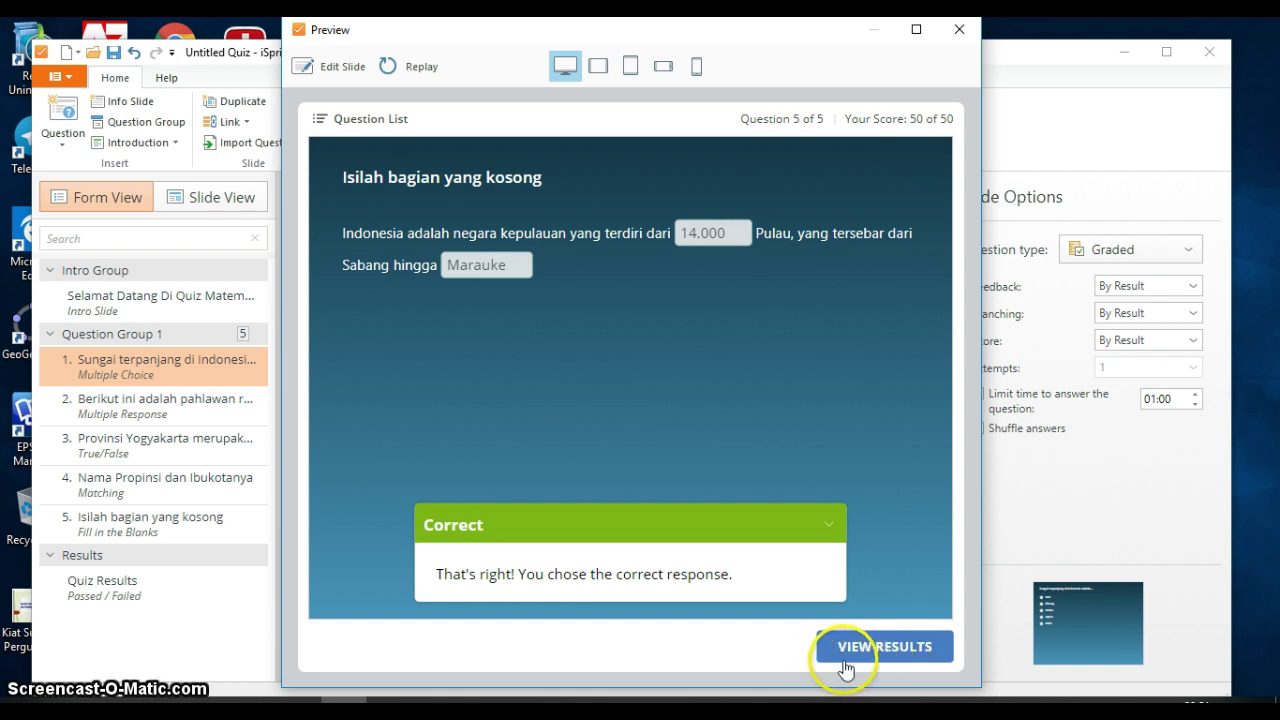
Step: View the quiz results, review the first two answered questions and close the preview
{"action": "left_click", "coordinate": [895, 648]}
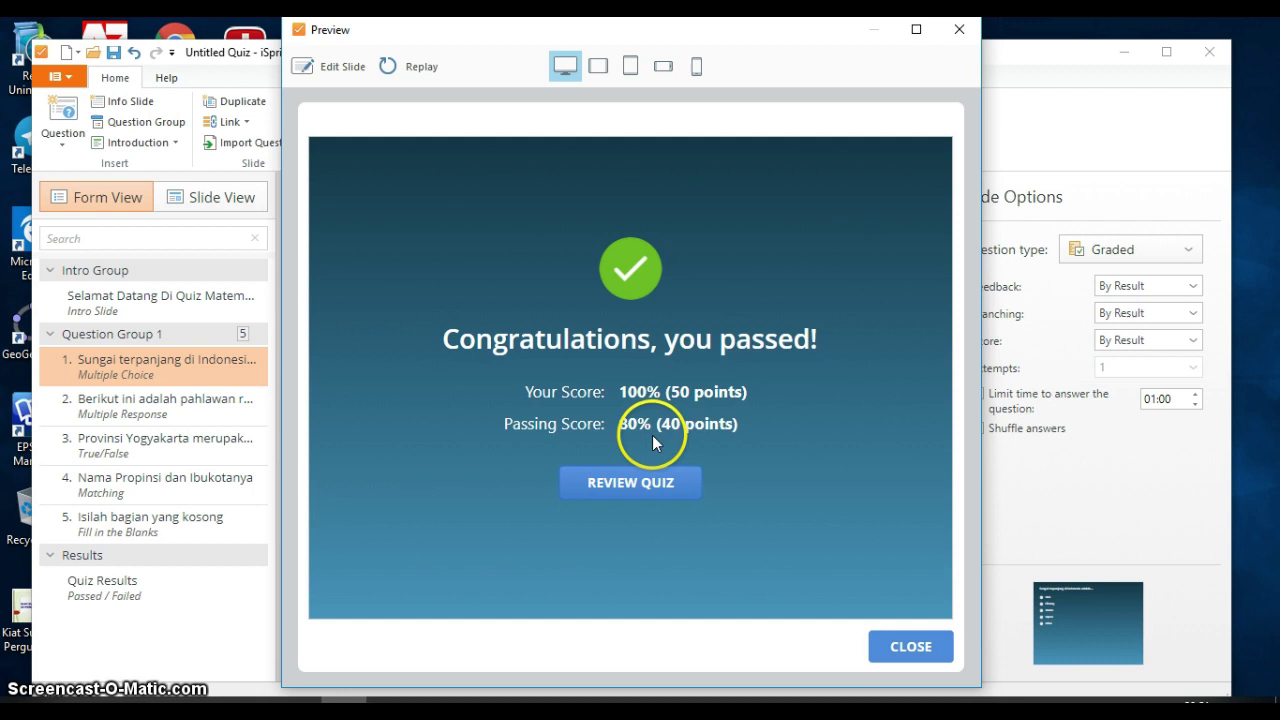
{"action": "left_click", "coordinate": [668, 492]}
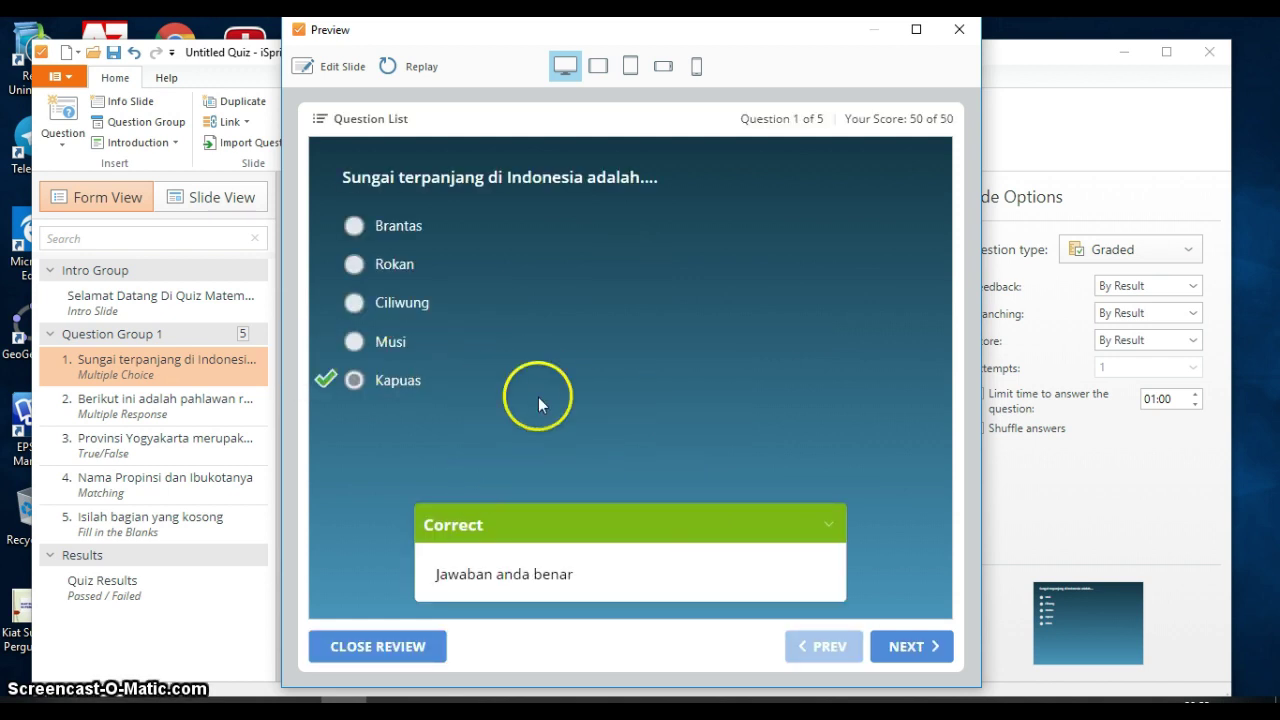
{"action": "left_click", "coordinate": [912, 650]}
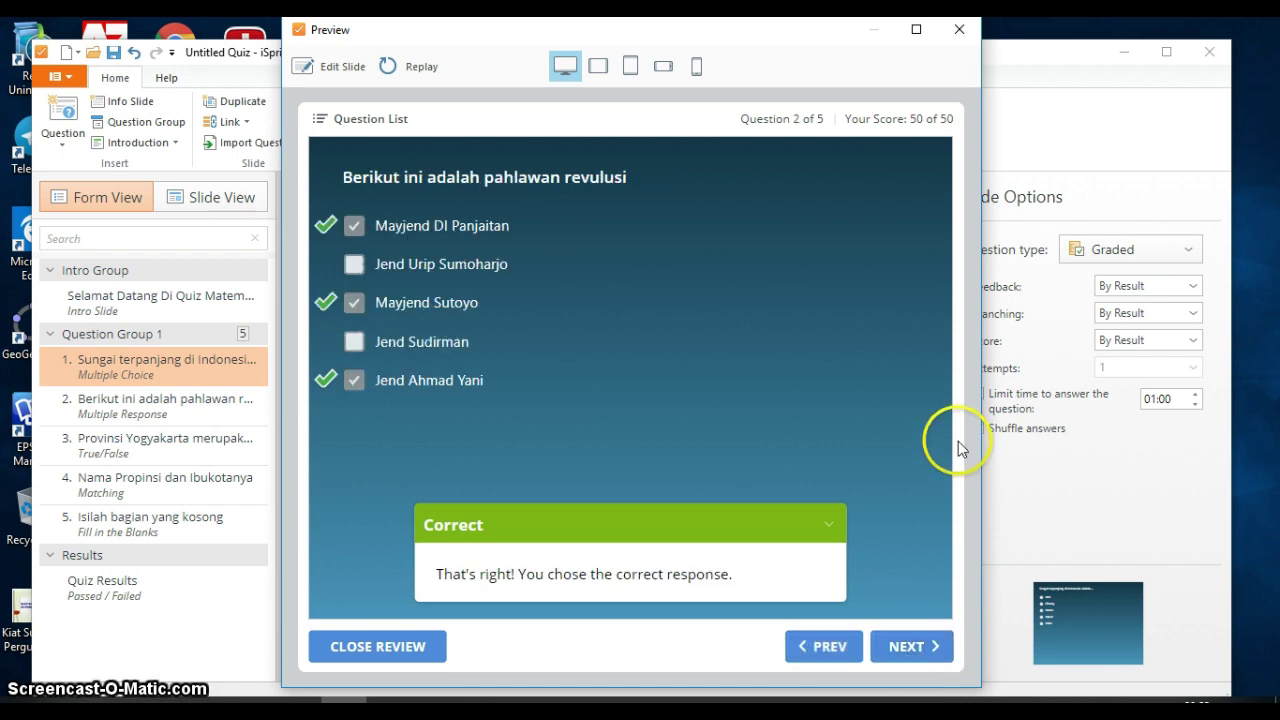
{"action": "left_click", "coordinate": [962, 33]}
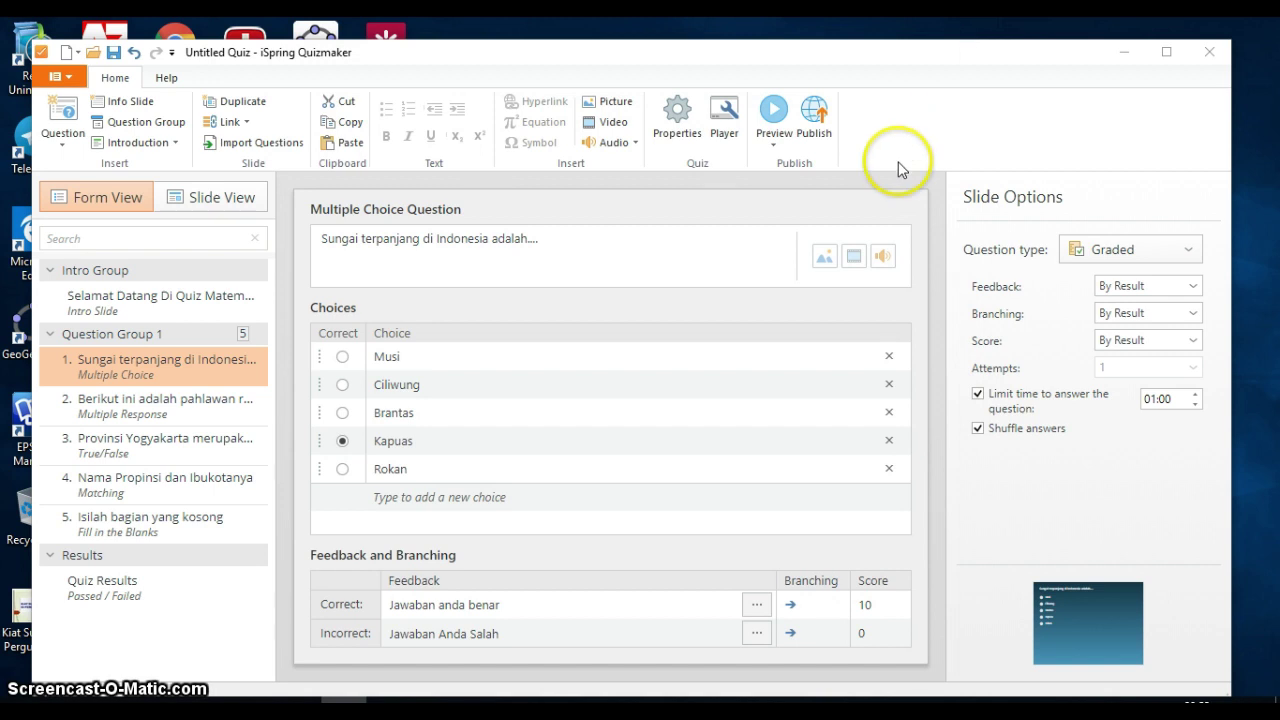
Step: Open the quiz publishing settings and examine the iSpring Cloud, iSpring Learn, LMS and Word destinations
{"action": "left_click", "coordinate": [819, 124]}
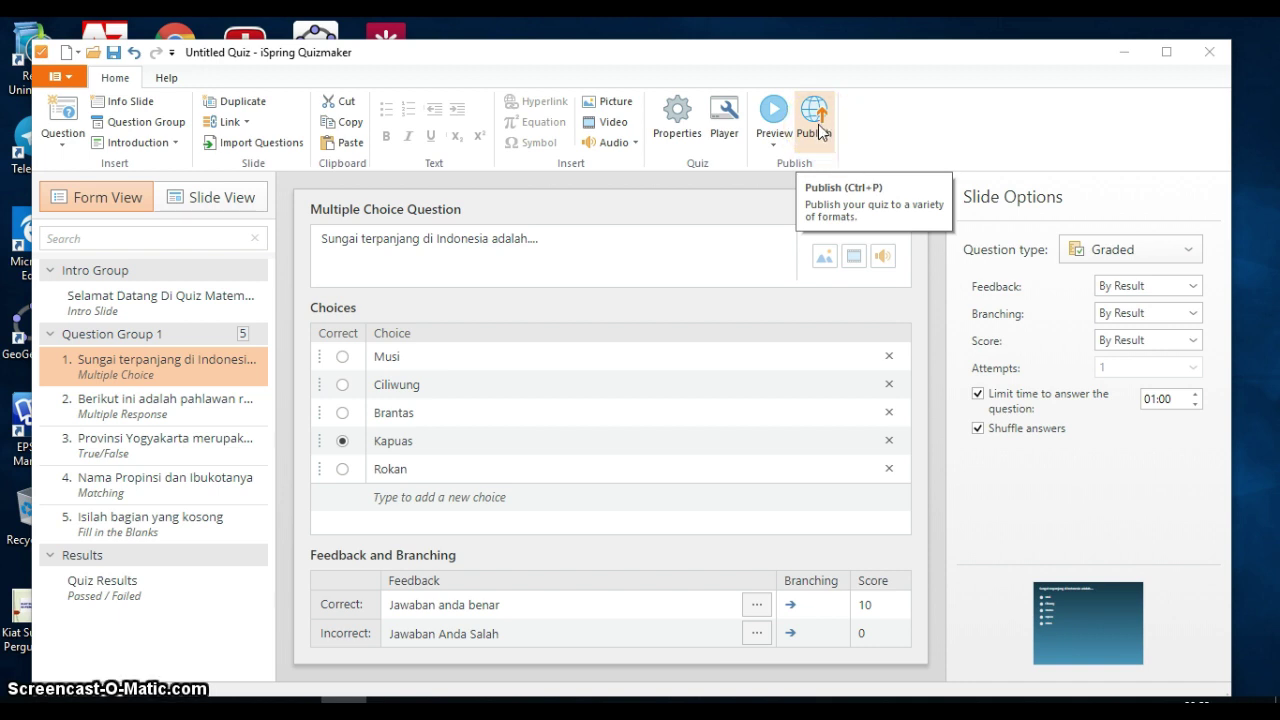
{"action": "left_click", "coordinate": [674, 449]}
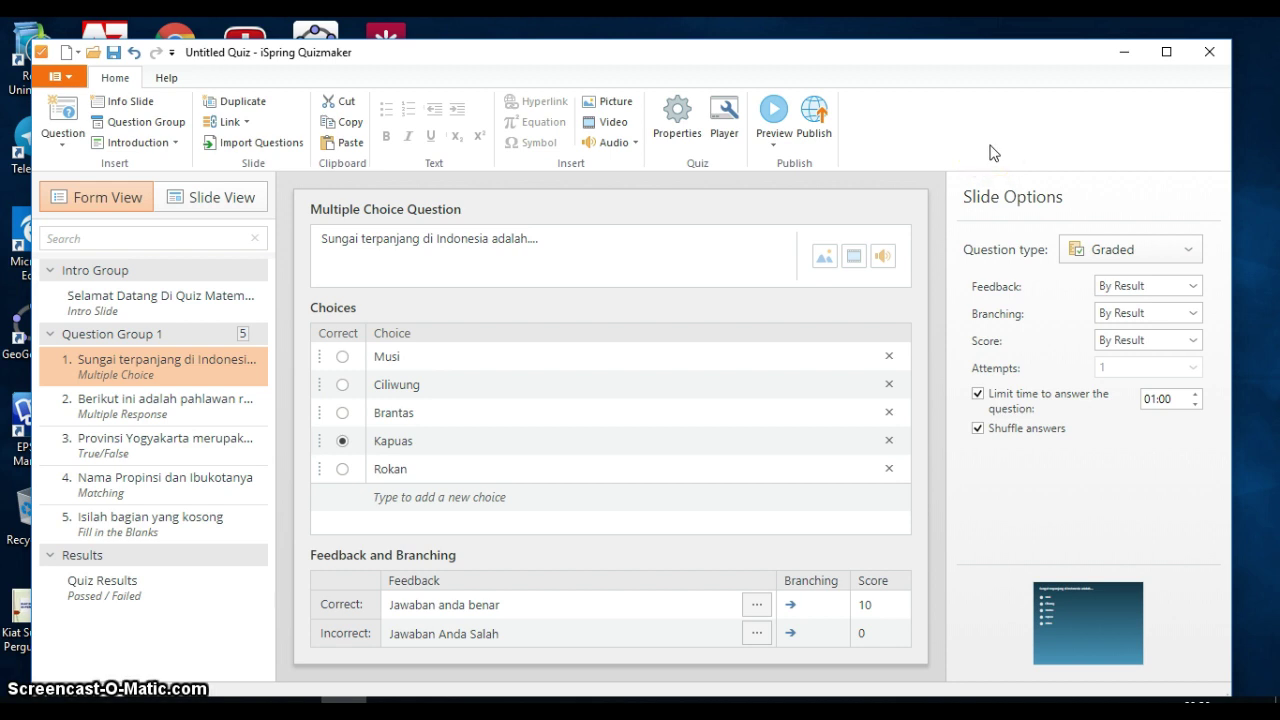
{"action": "left_click", "coordinate": [934, 129]}
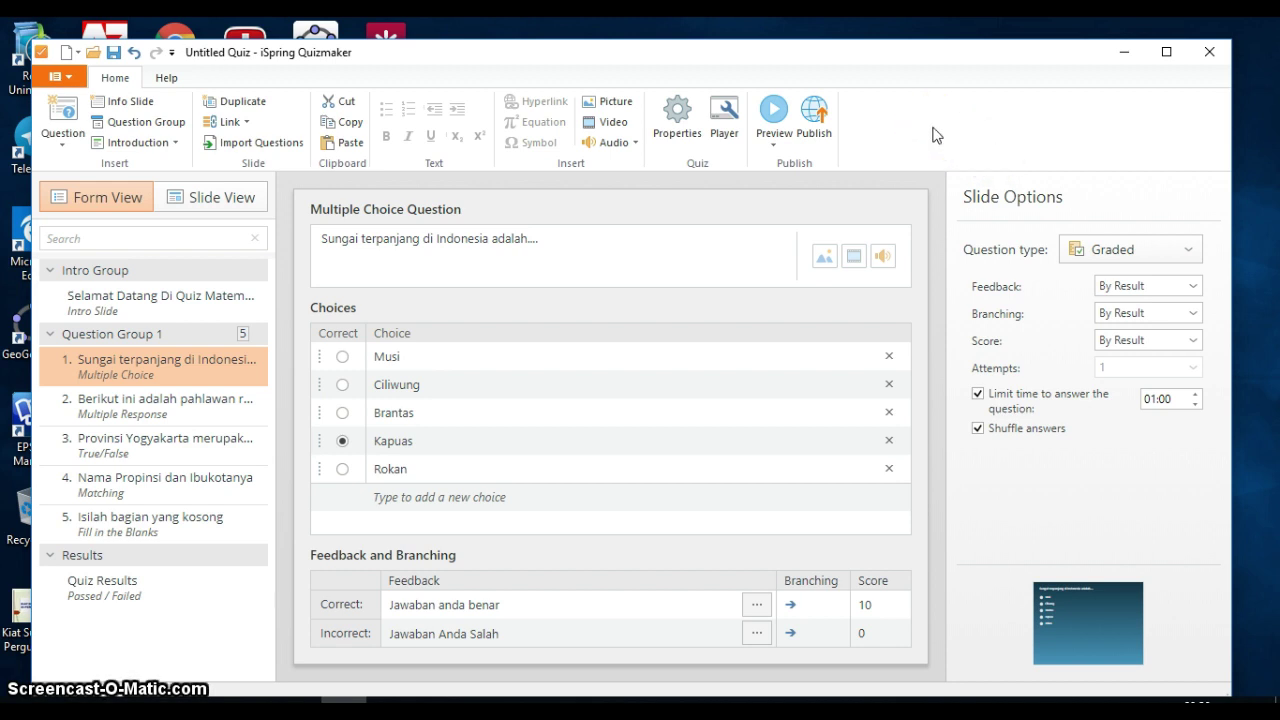
{"action": "left_click", "coordinate": [816, 140]}
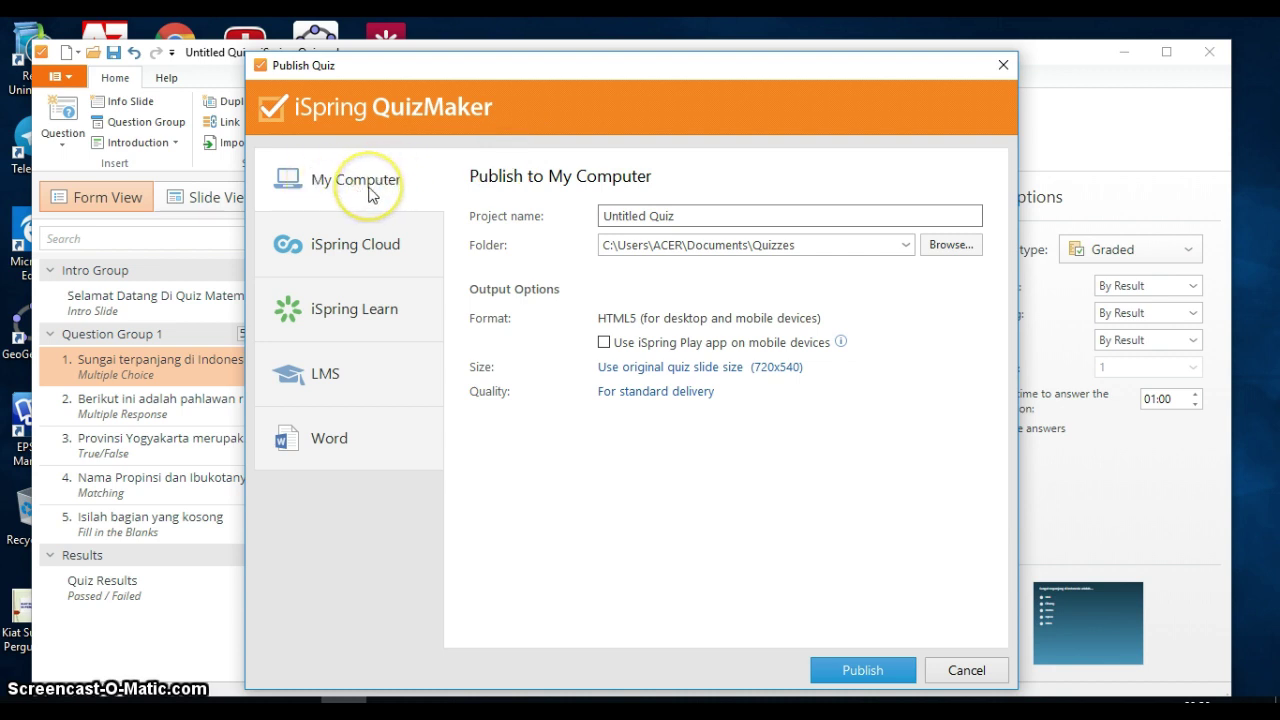
{"action": "left_click", "coordinate": [365, 256]}
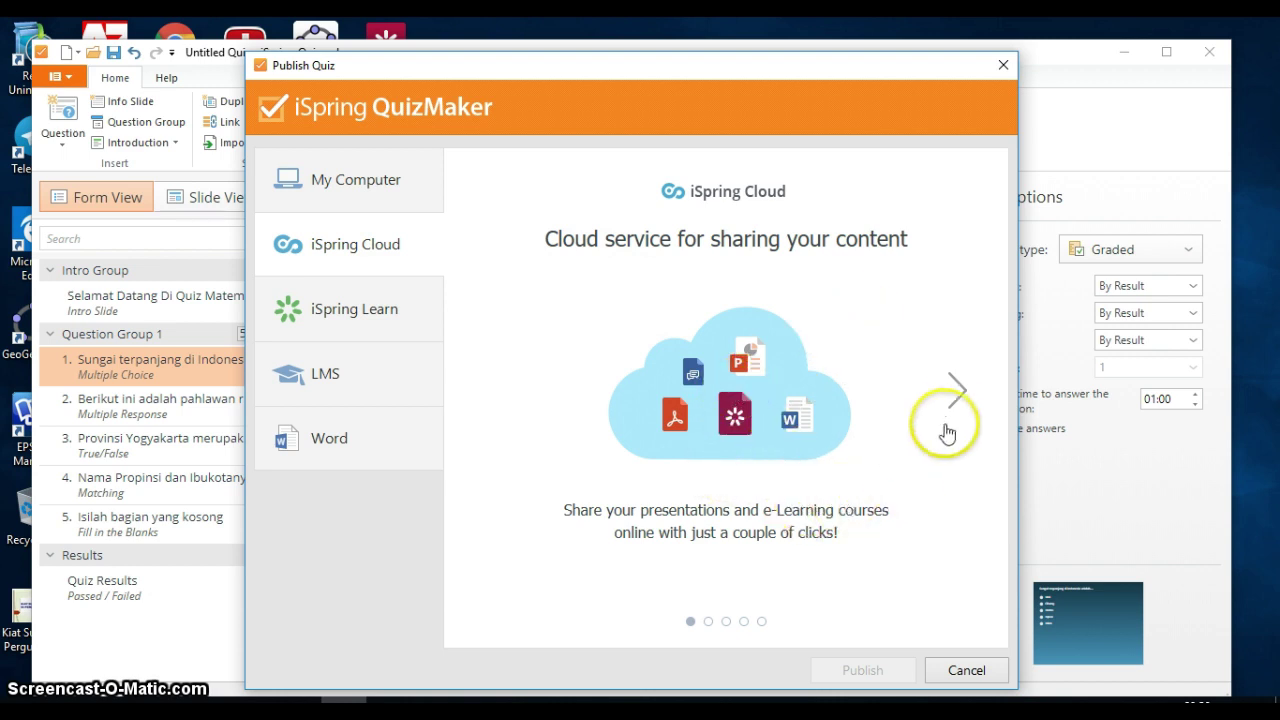
{"action": "left_click", "coordinate": [343, 315]}
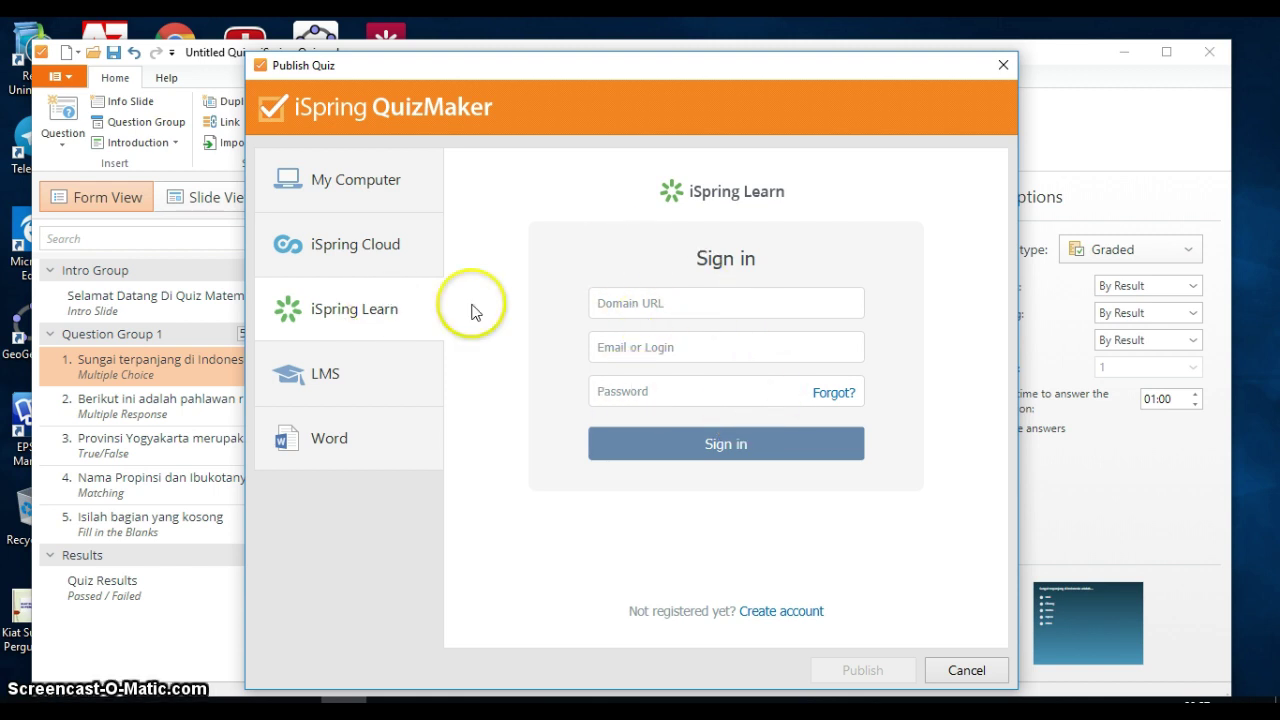
{"action": "left_click", "coordinate": [324, 377]}
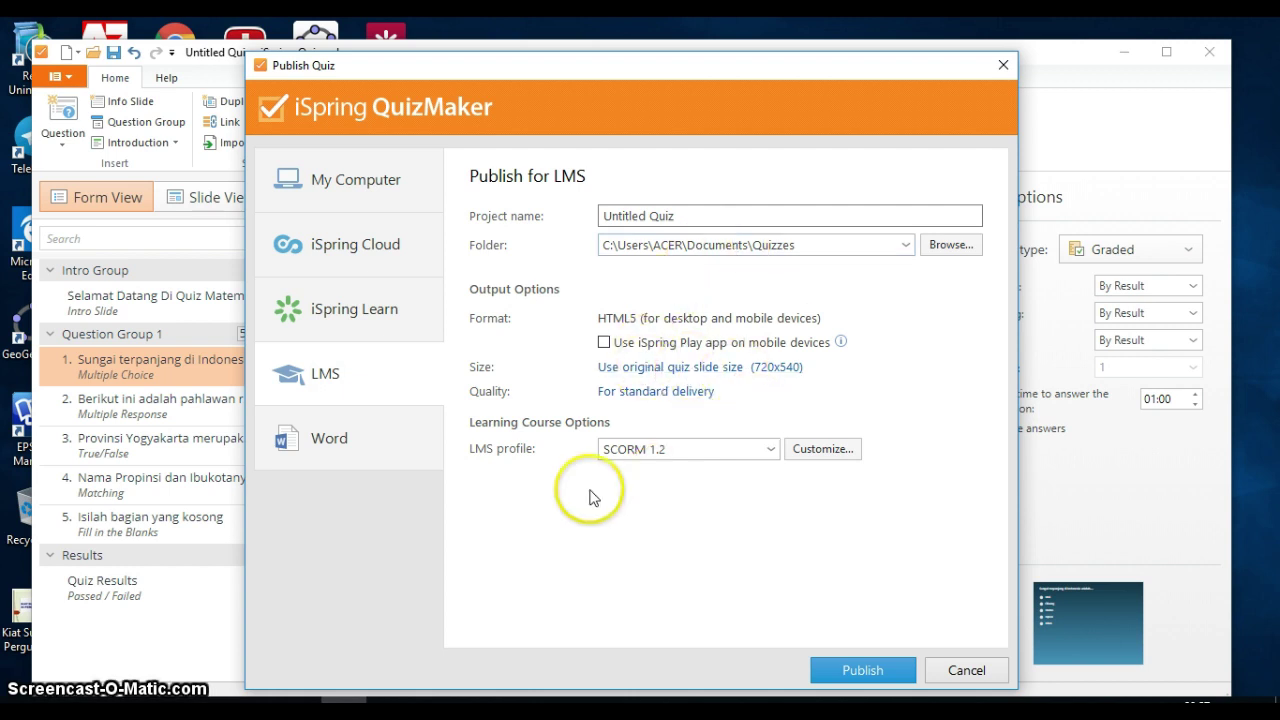
{"action": "left_click", "coordinate": [334, 441]}
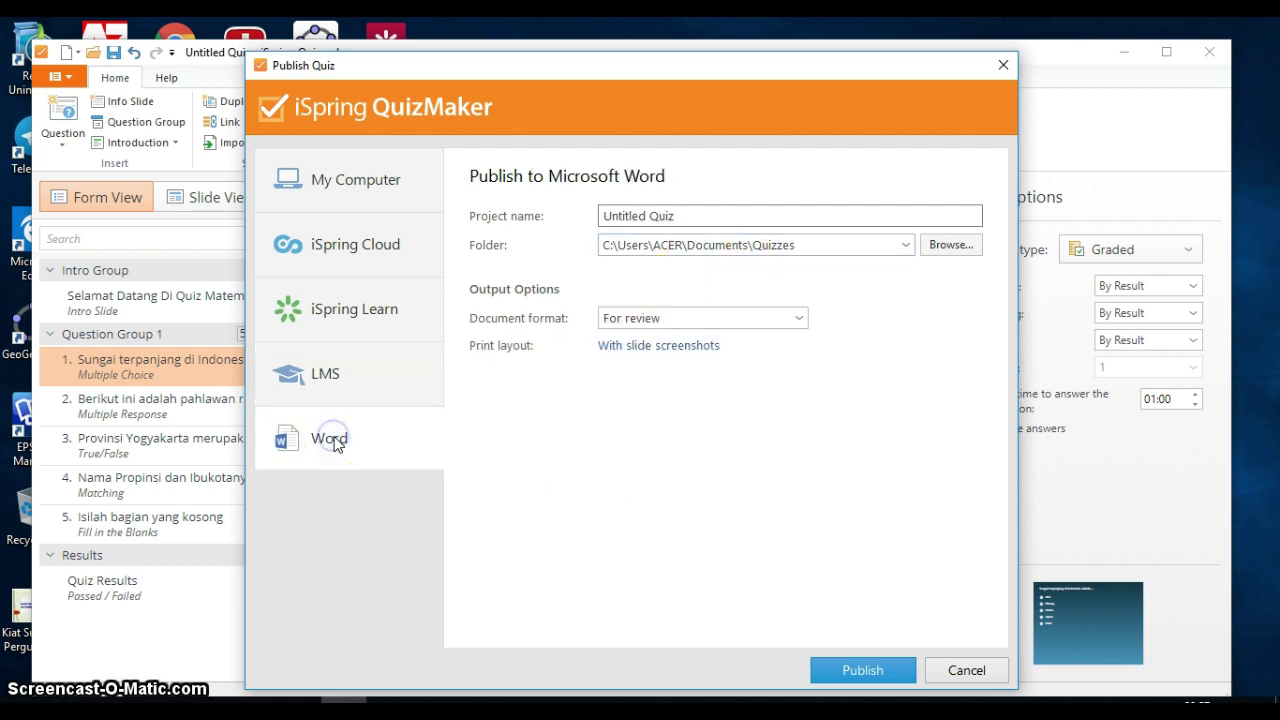
Step: Choose publishing to My Computer with the project name "Coba Quiz" and enable the iSpring Play app on mobile devices
{"action": "left_click", "coordinate": [338, 194]}
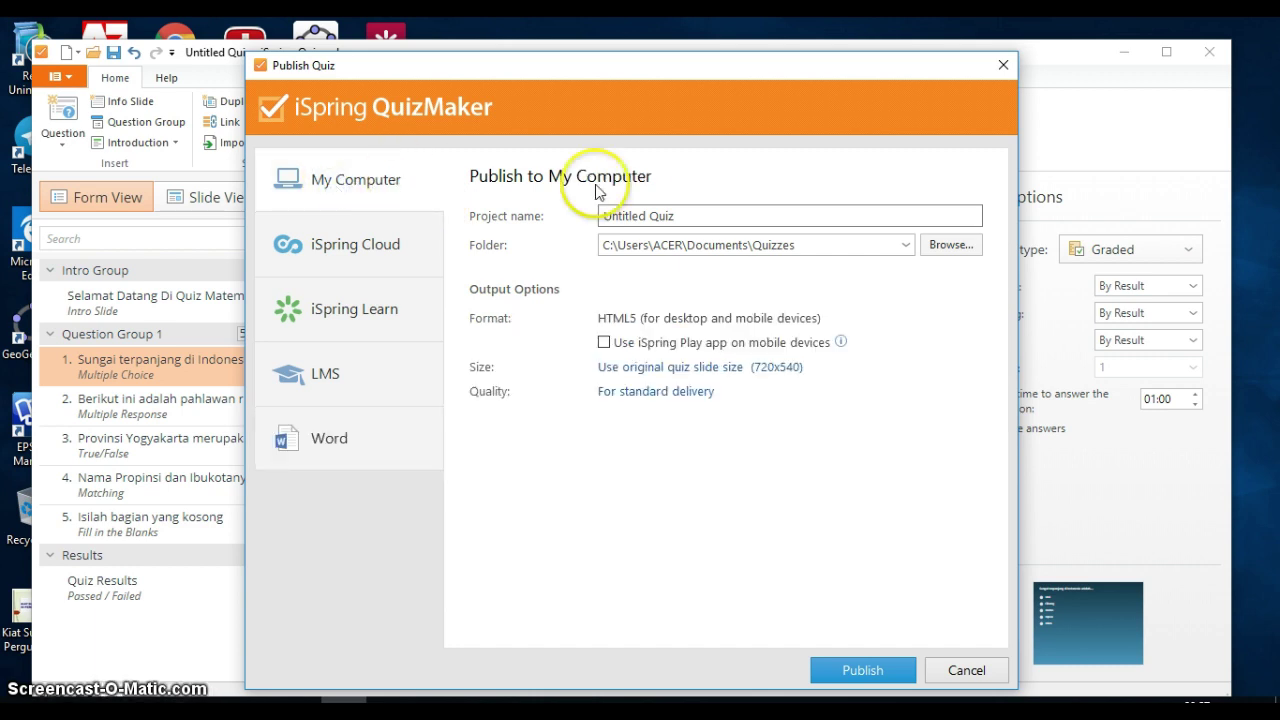
{"action": "left_click_drag", "start_coordinate": [691, 218], "coordinate": [594, 216]}
{"action": "type", "text": "Coba"}
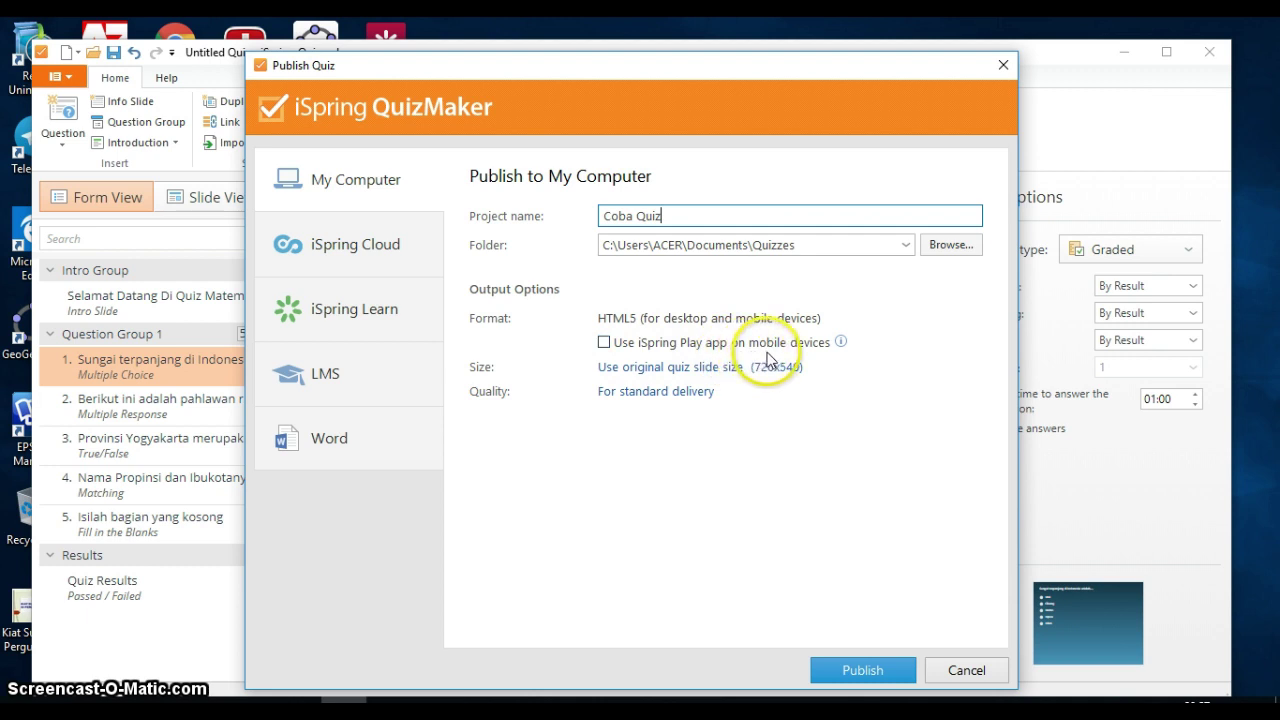
{"action": "left_click", "coordinate": [605, 346]}
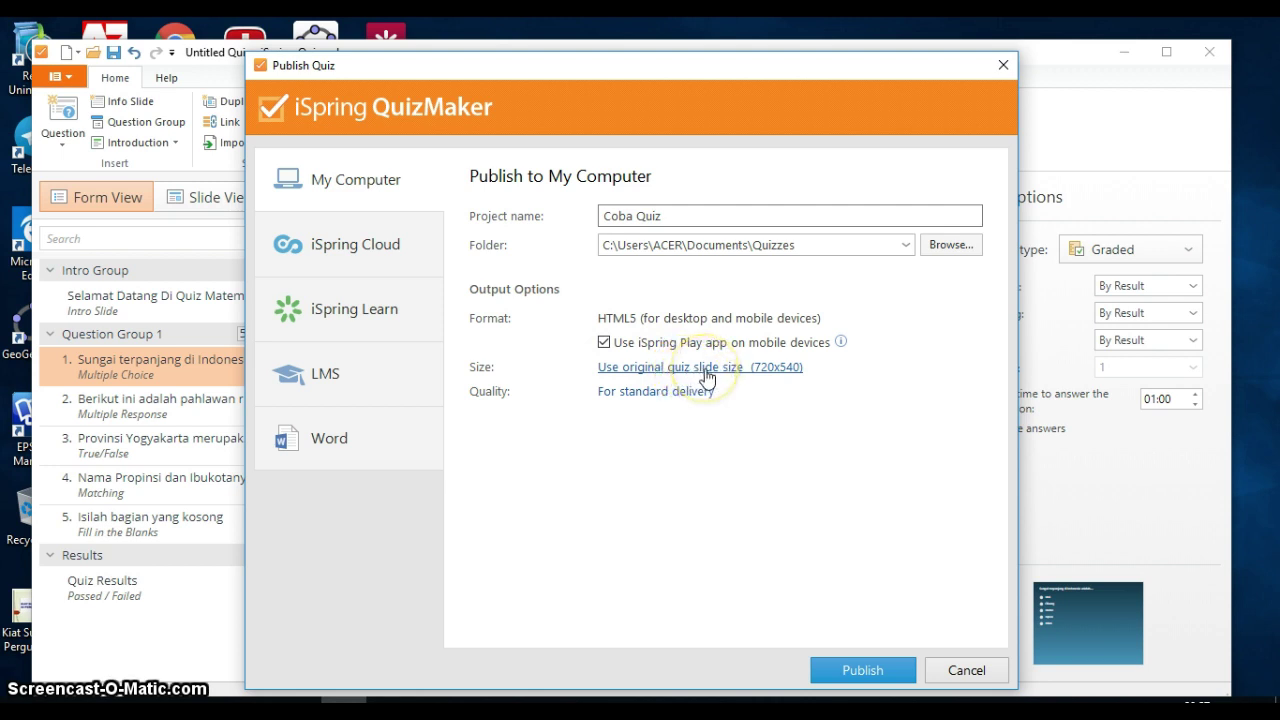
Step: Keep the original 720x540 slide size and the standard delivery compression preset, and publish the quiz
{"action": "left_click", "coordinate": [706, 376]}
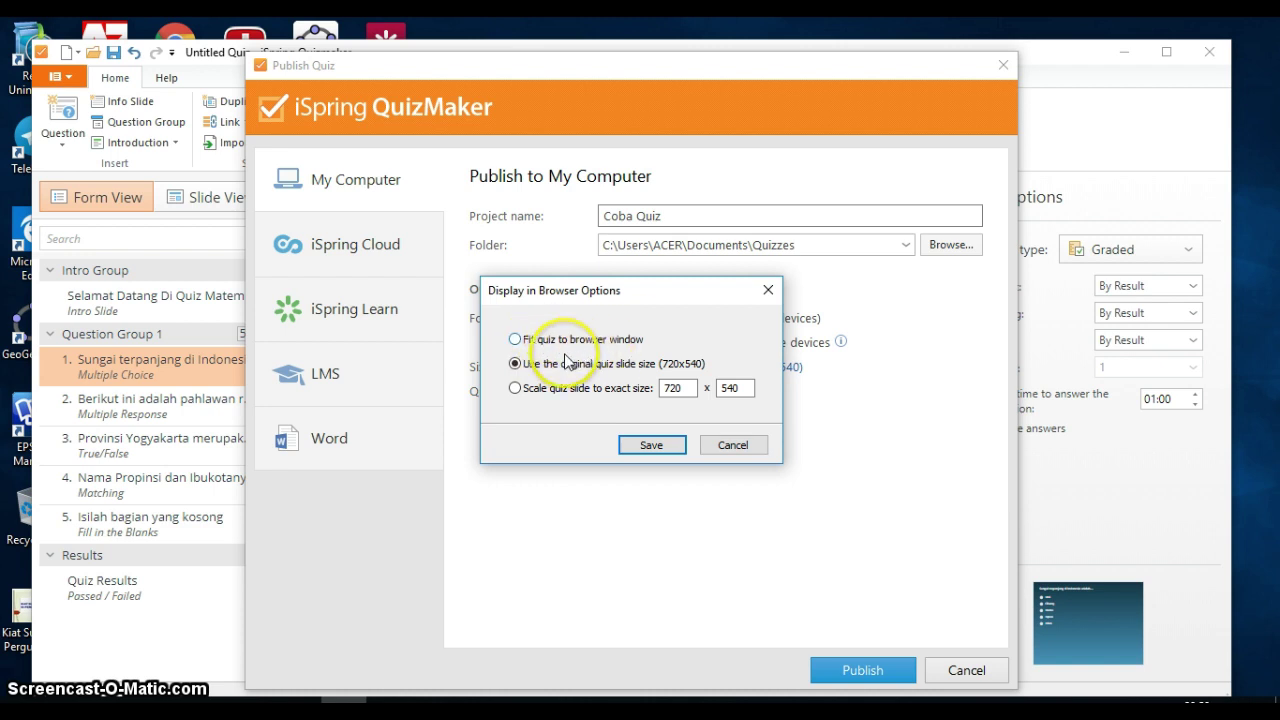
{"action": "left_click", "coordinate": [650, 446]}
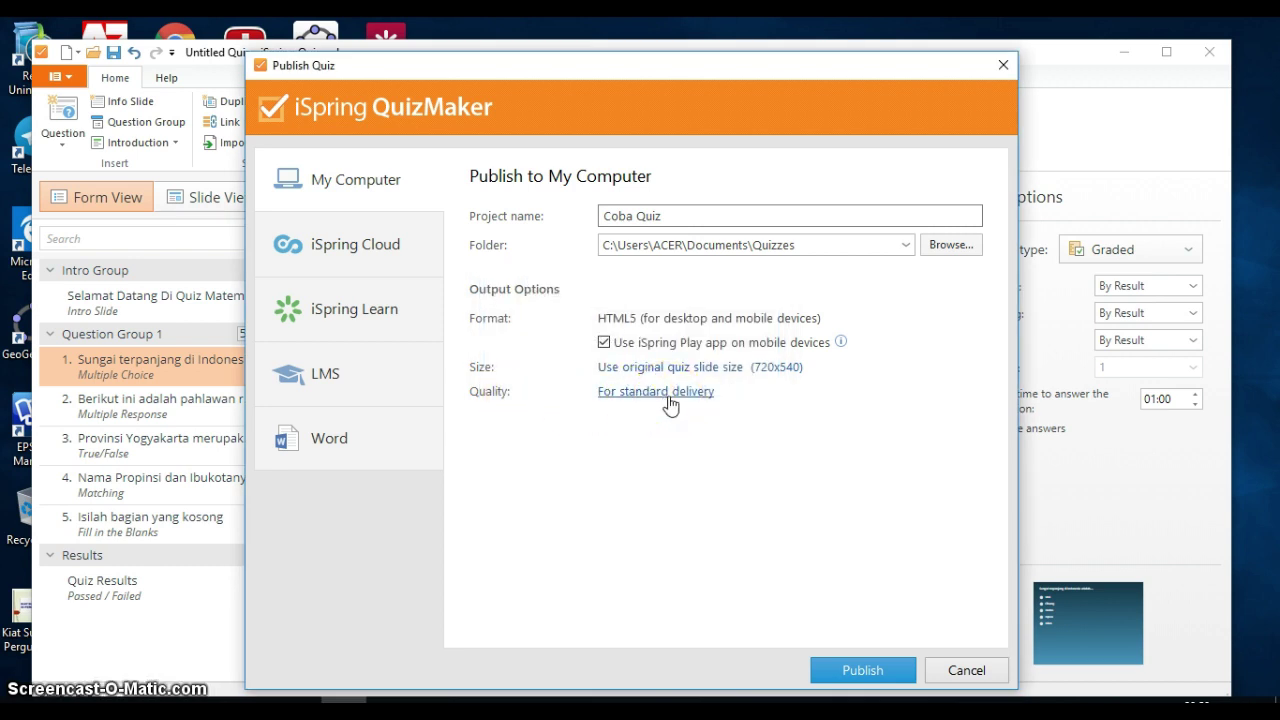
{"action": "left_click", "coordinate": [668, 395]}
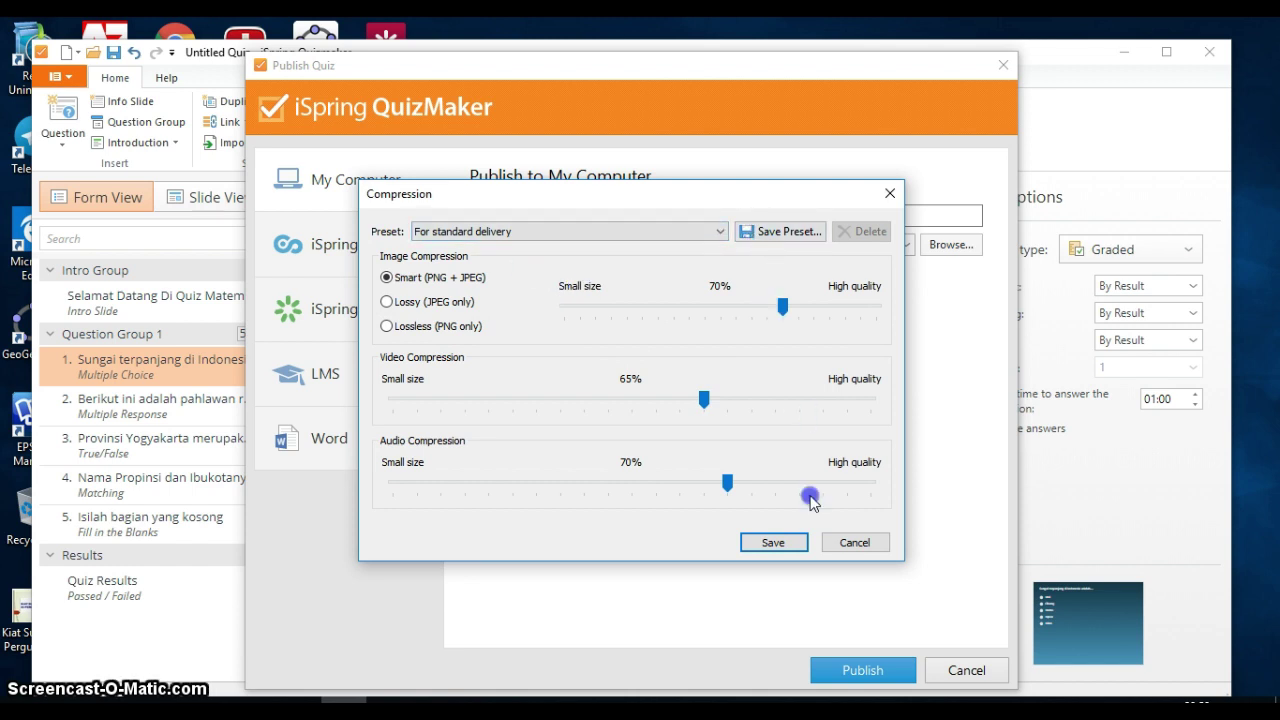
{"action": "left_click", "coordinate": [779, 543]}
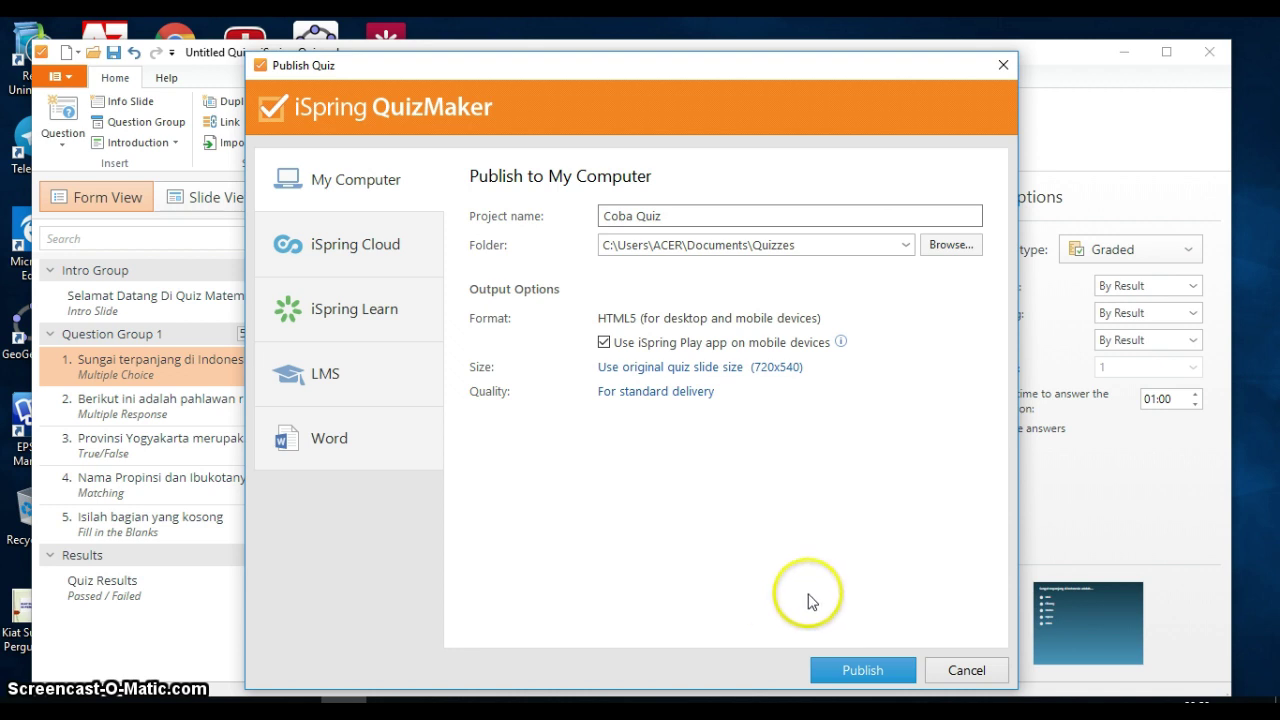
{"action": "left_click", "coordinate": [862, 671]}
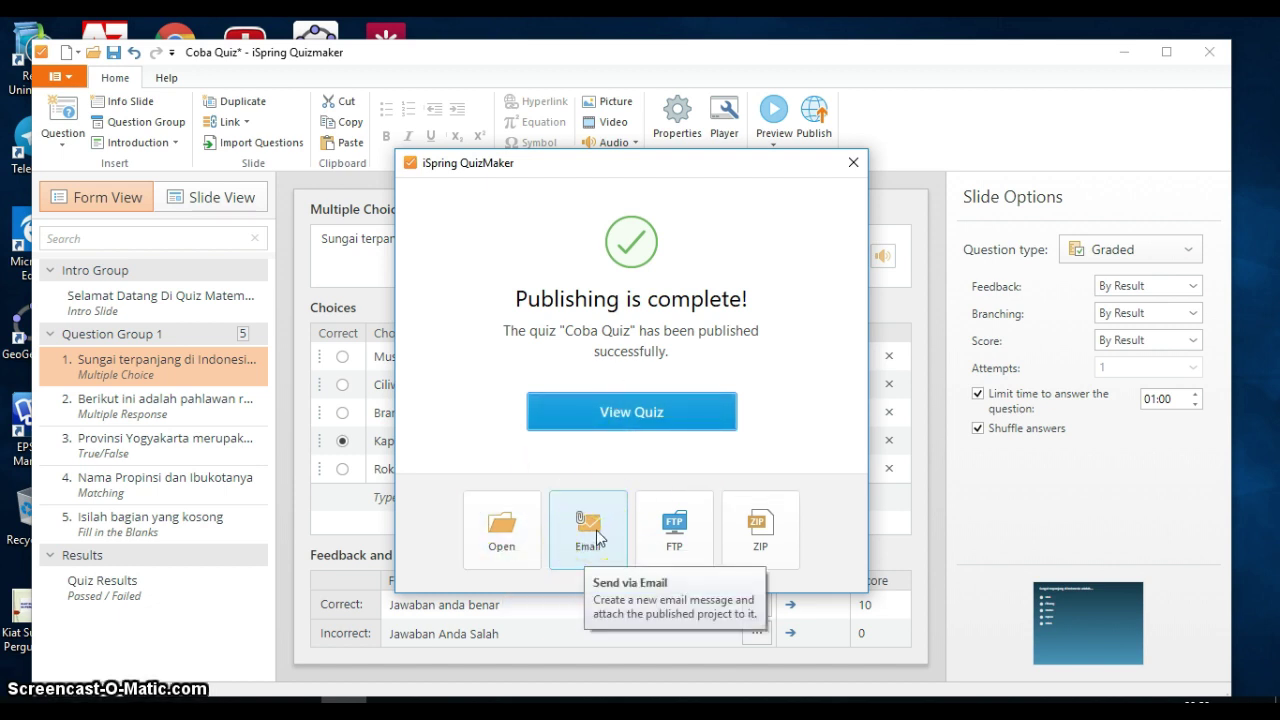
Step: View the published quiz in the browser, check its welcome slide, and close both the browser and the publishing summary
{"action": "left_click", "coordinate": [677, 545]}
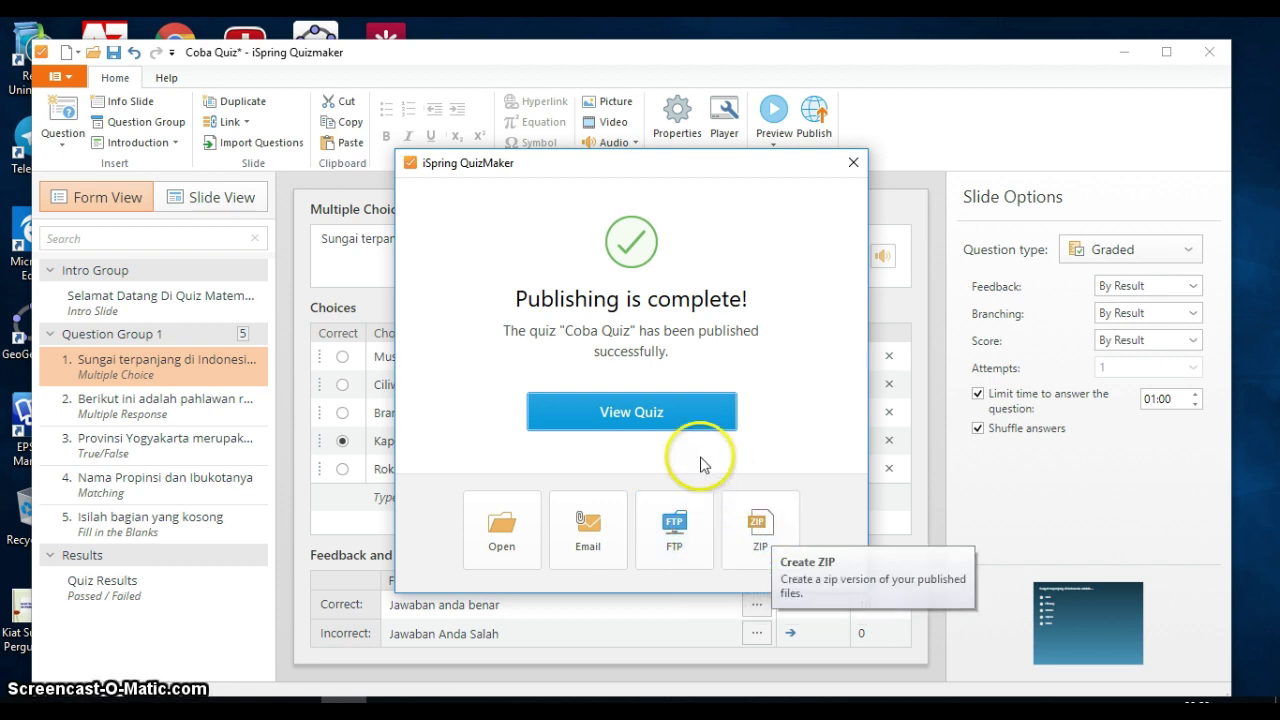
{"action": "left_click", "coordinate": [636, 418]}
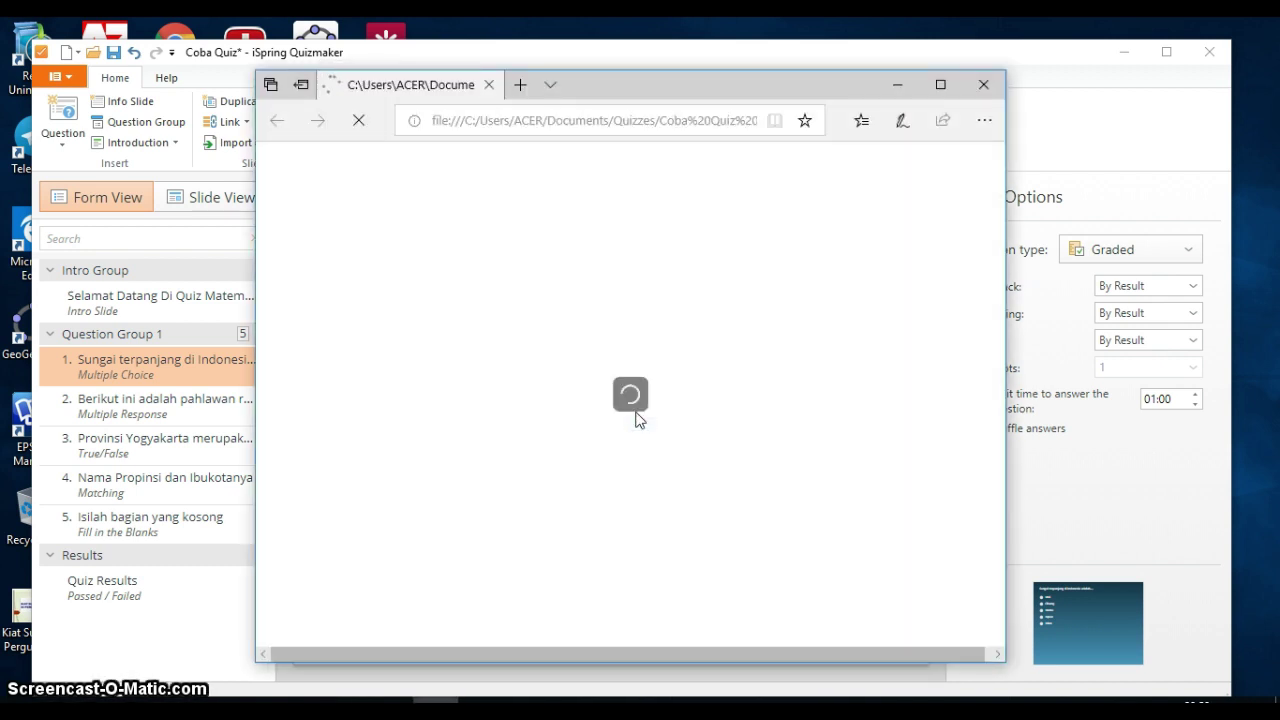
{"action": "left_click", "coordinate": [645, 400]}
{"action": "left_click", "coordinate": [934, 441]}
{"action": "left_click", "coordinate": [693, 316]}
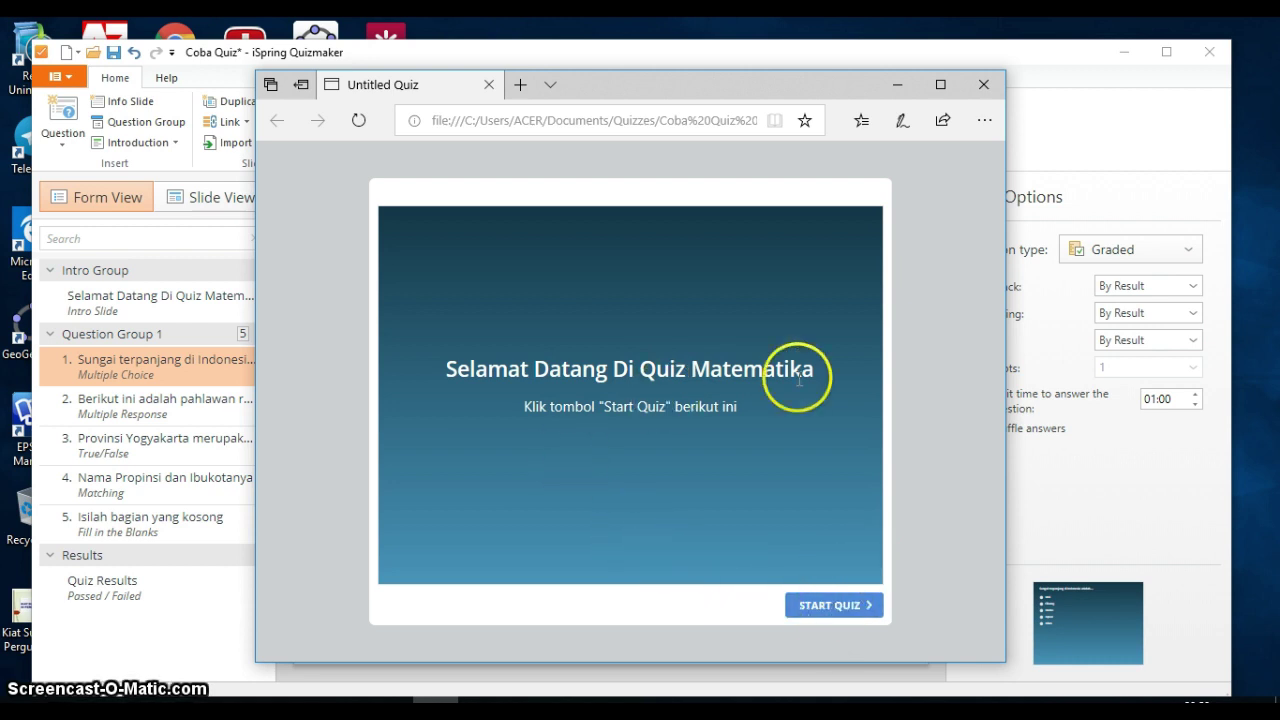
{"action": "left_click", "coordinate": [985, 88]}
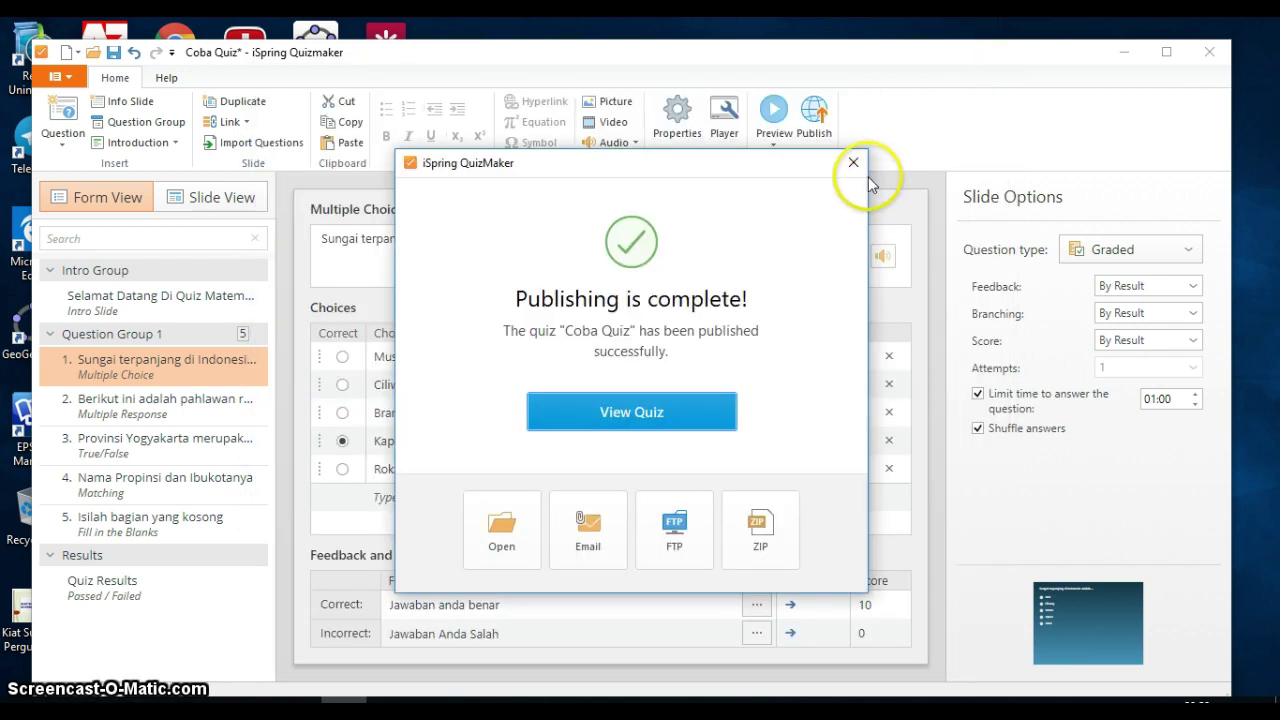
{"action": "left_click", "coordinate": [853, 162]}
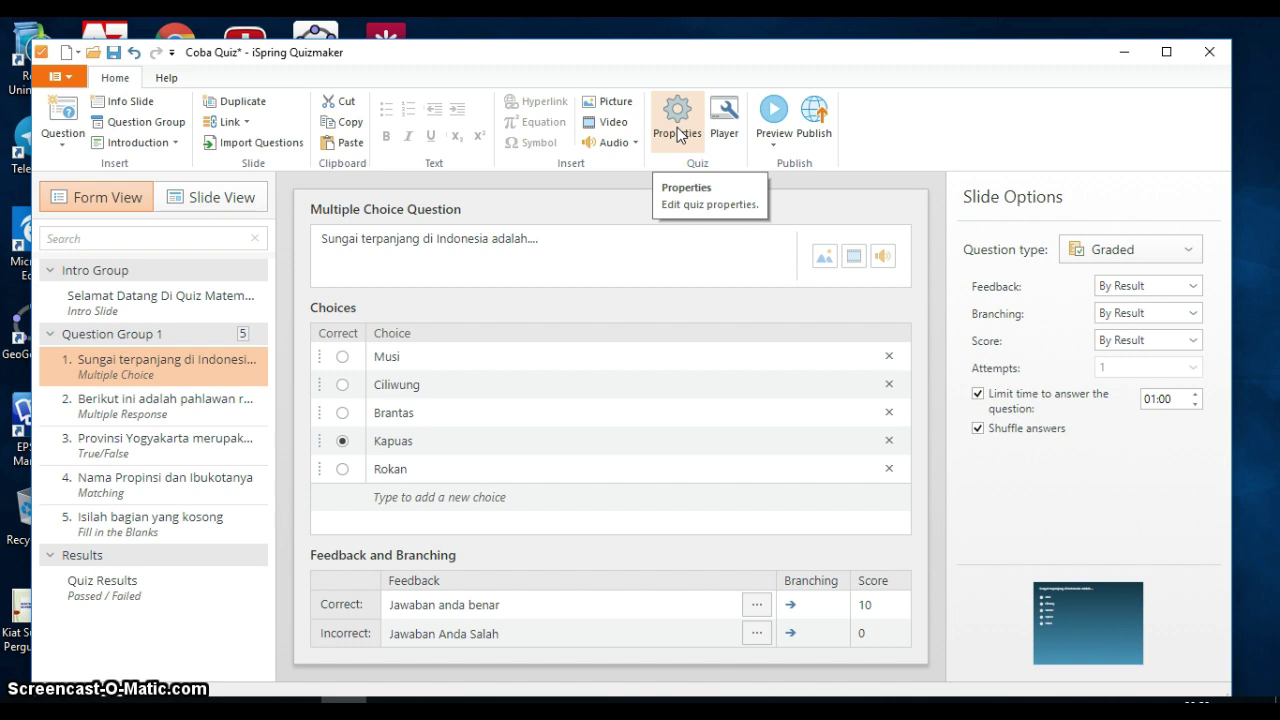
Step: Open the quiz properties and examine the title, slide size and quiz time limit settings
{"action": "left_click", "coordinate": [727, 130]}
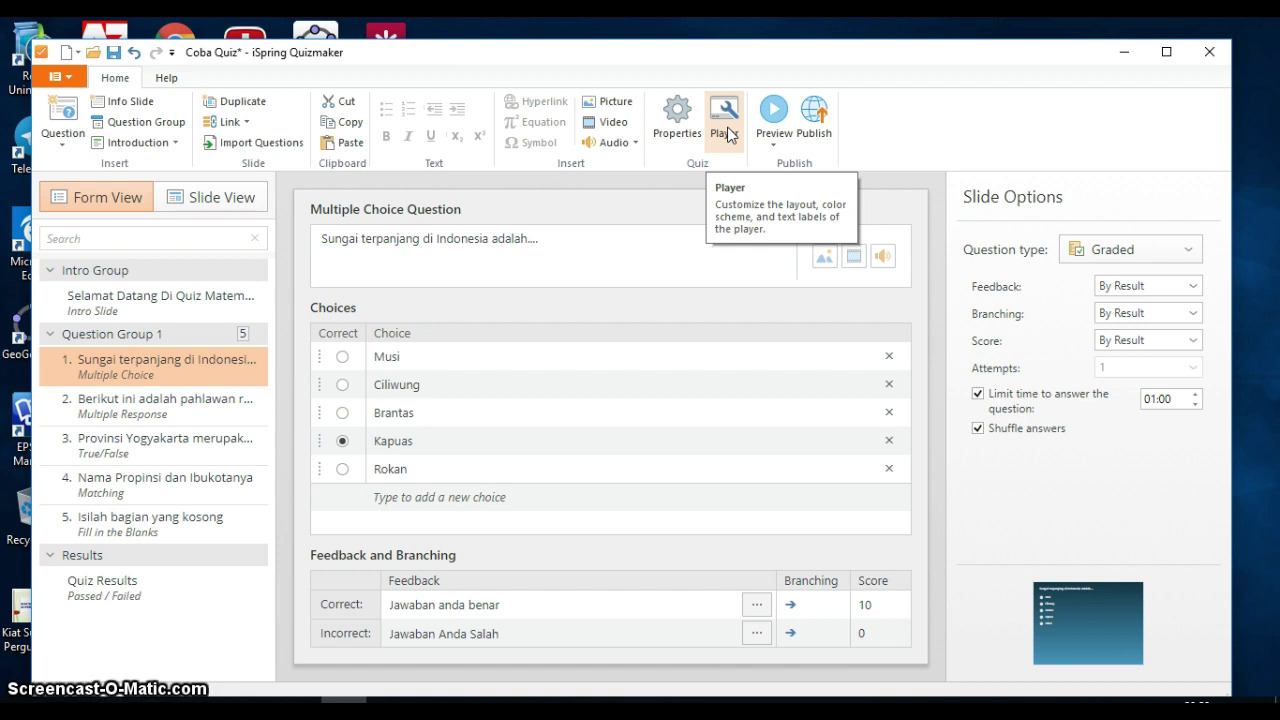
{"action": "left_click", "coordinate": [679, 130]}
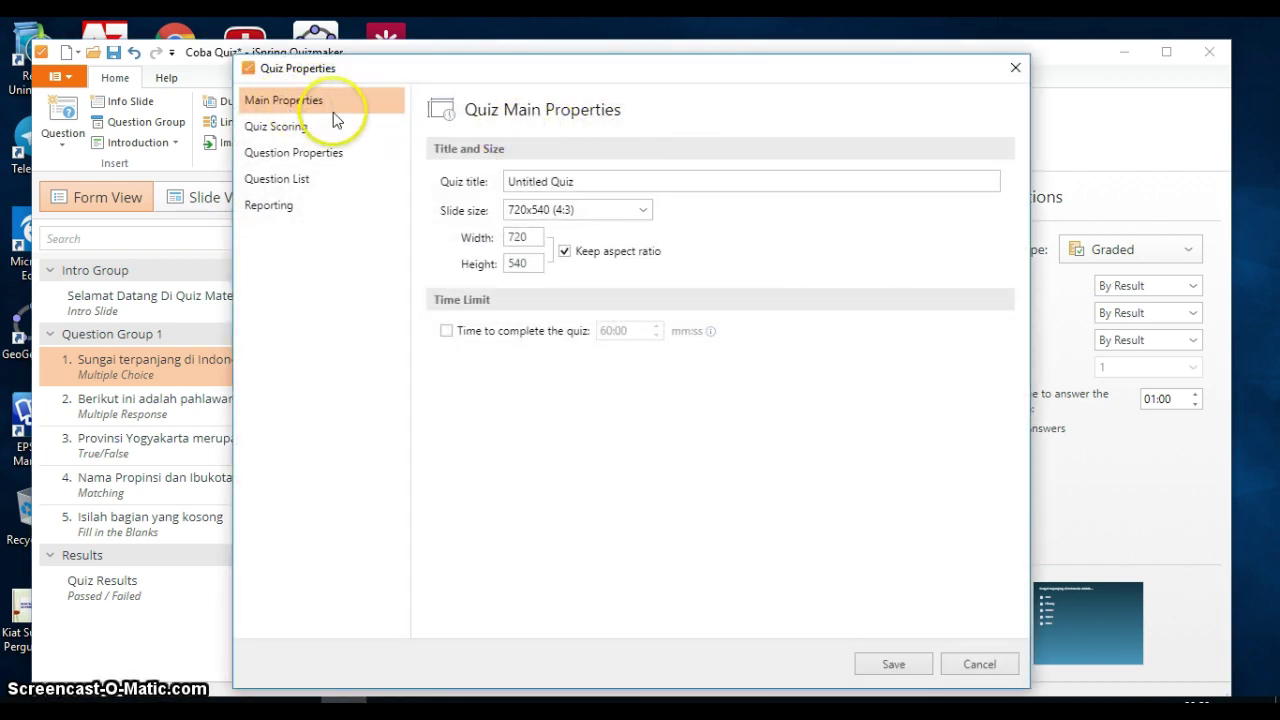
{"action": "left_click", "coordinate": [558, 181]}
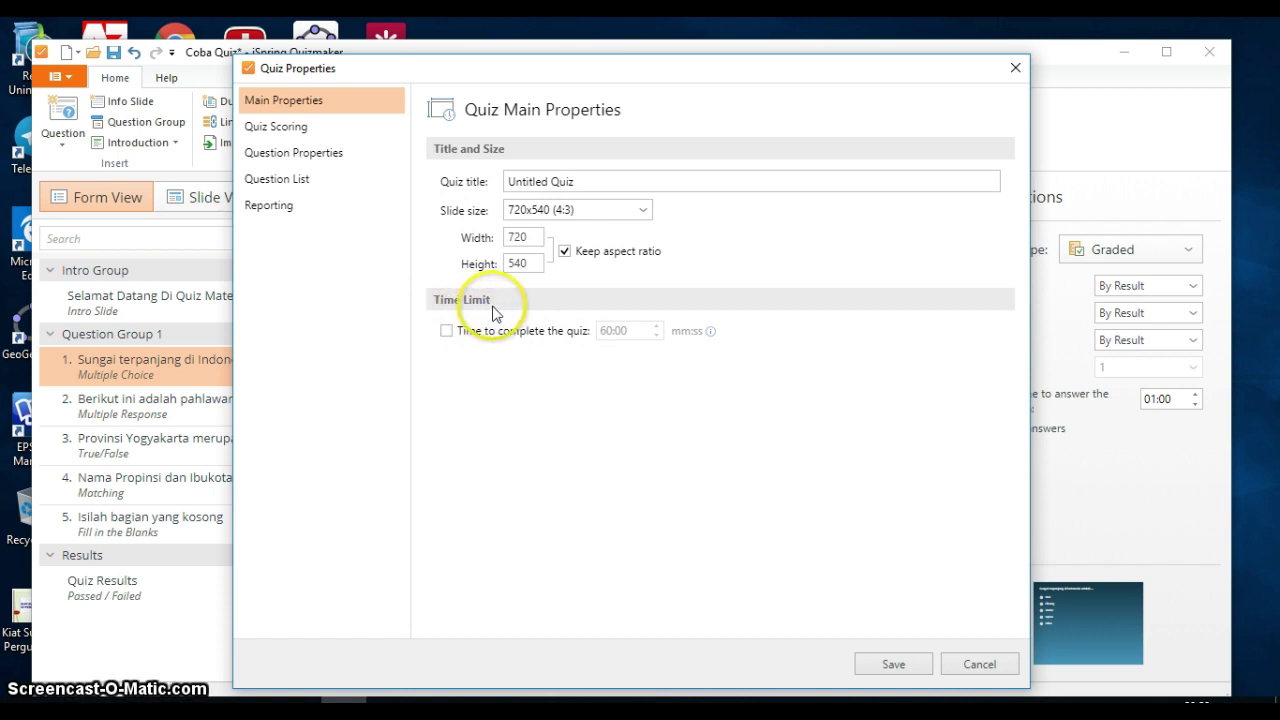
{"action": "left_click", "coordinate": [449, 332]}
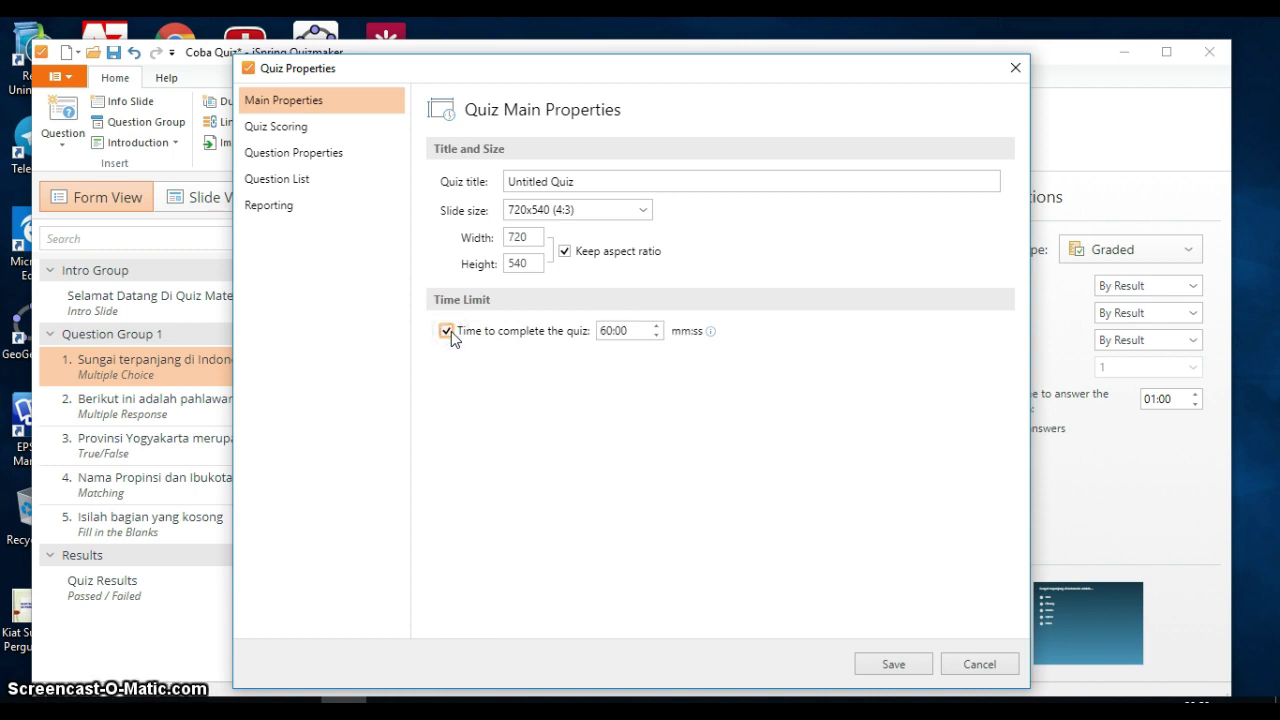
{"action": "left_click", "coordinate": [448, 331]}
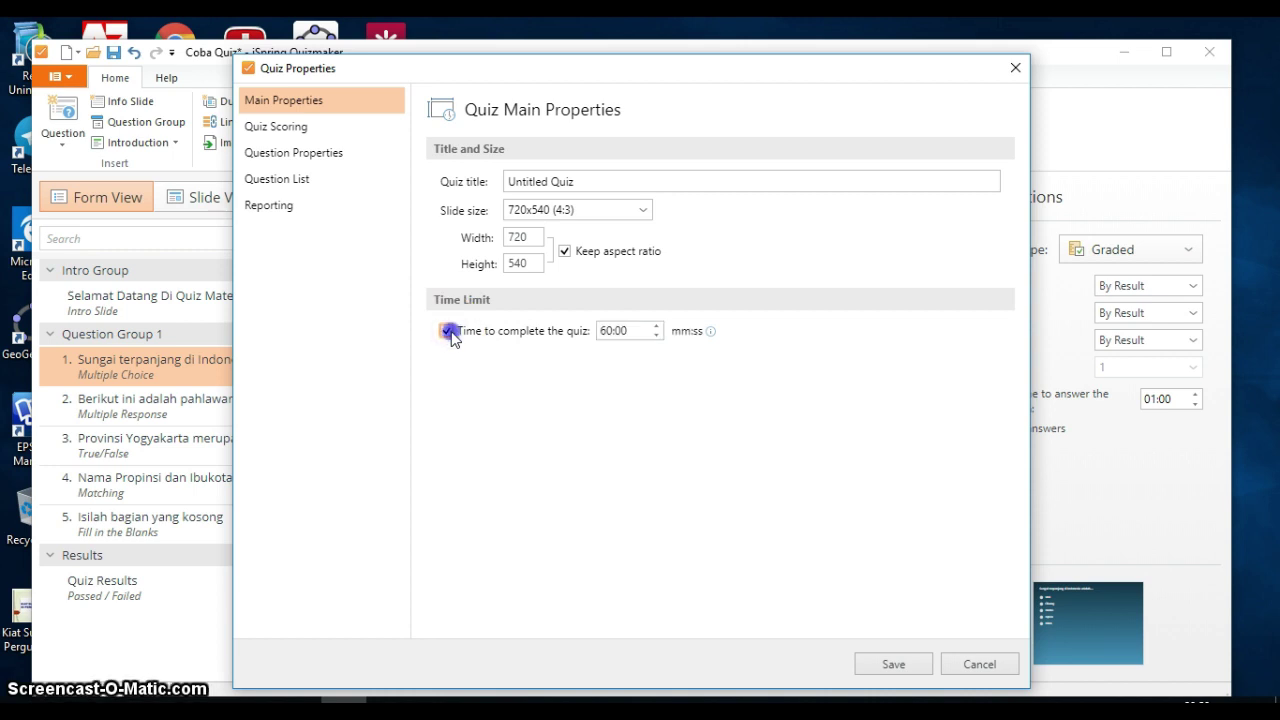
Step: Examine the quiz scoring requirements and the default question score, restriction and feedback properties
{"action": "left_click", "coordinate": [285, 133]}
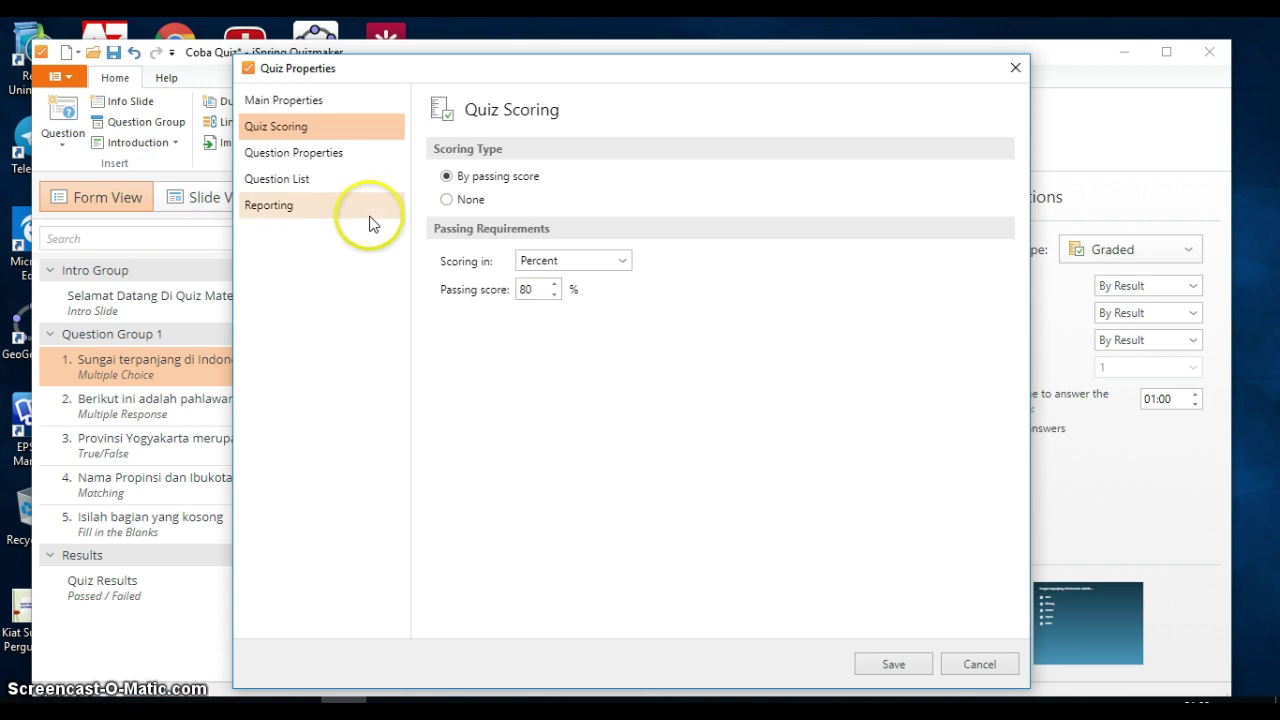
{"action": "left_click", "coordinate": [330, 154]}
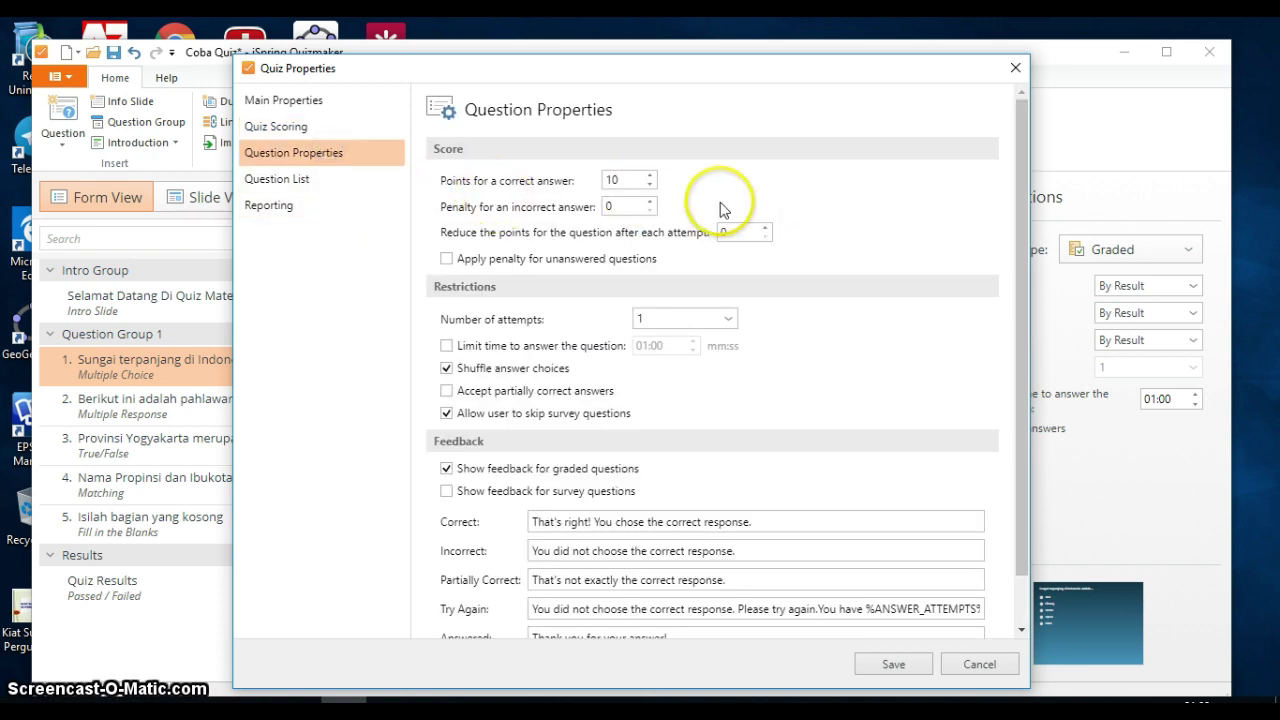
{"action": "left_click", "coordinate": [618, 179]}
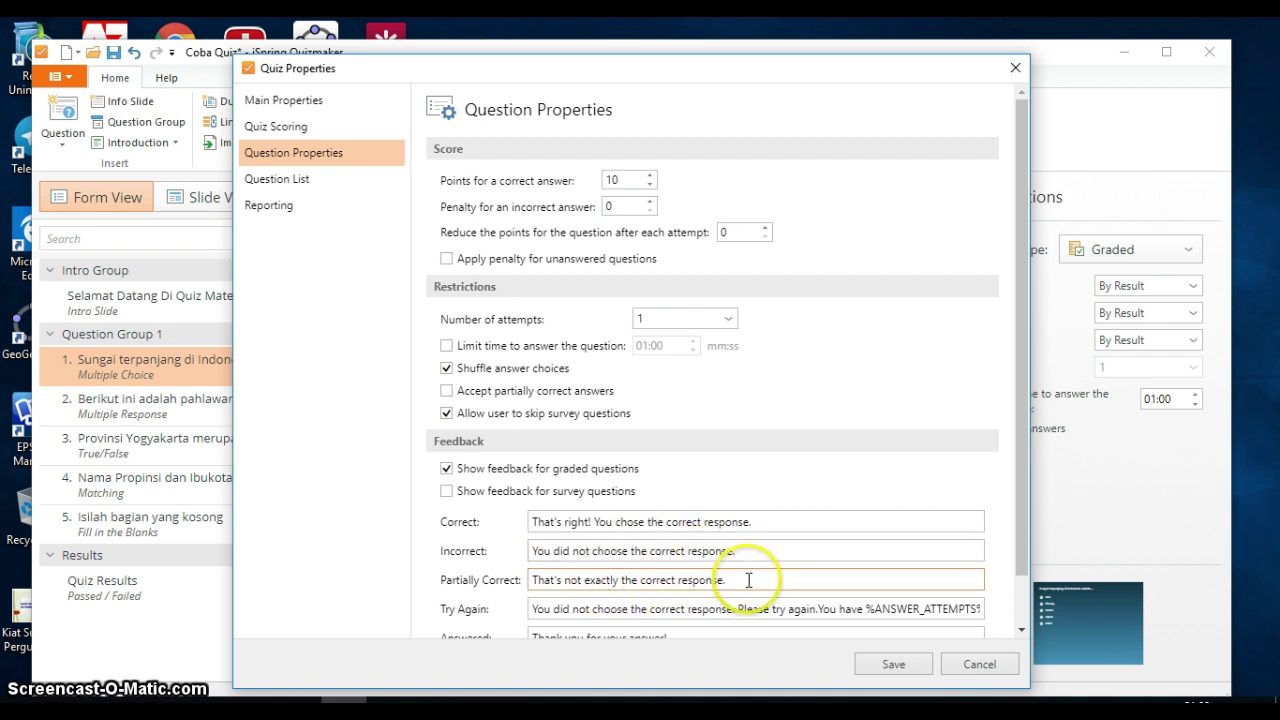
{"action": "left_click_drag", "start_coordinate": [1019, 482], "coordinate": [1039, 573]}
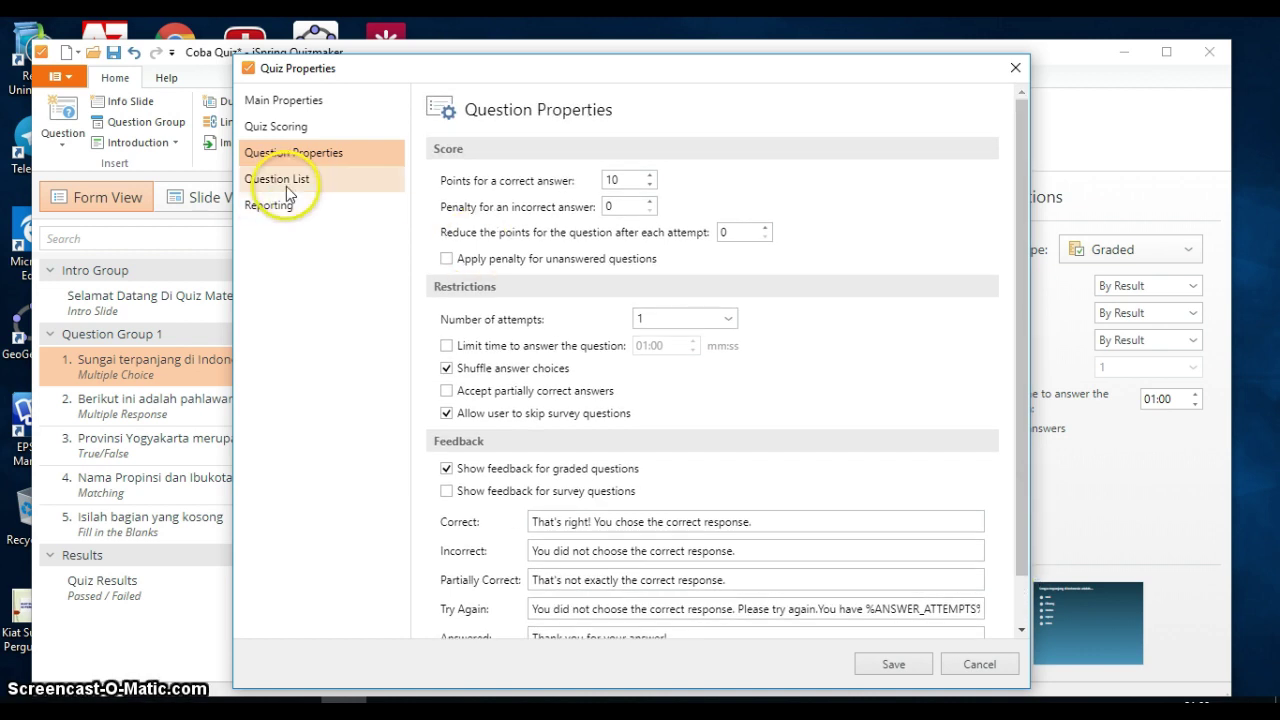
Step: Enable random selection for Question Group 1, review the reporting options and save the quiz properties
{"action": "left_click", "coordinate": [286, 182]}
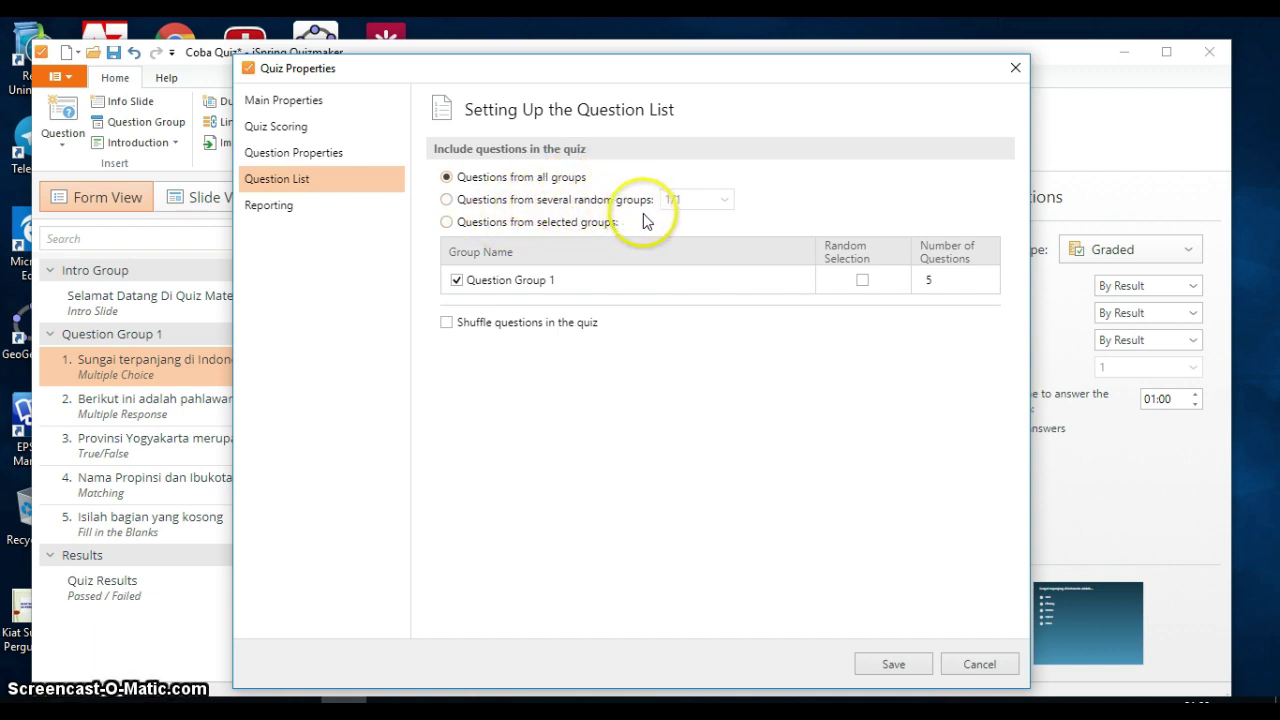
{"action": "left_click", "coordinate": [864, 282]}
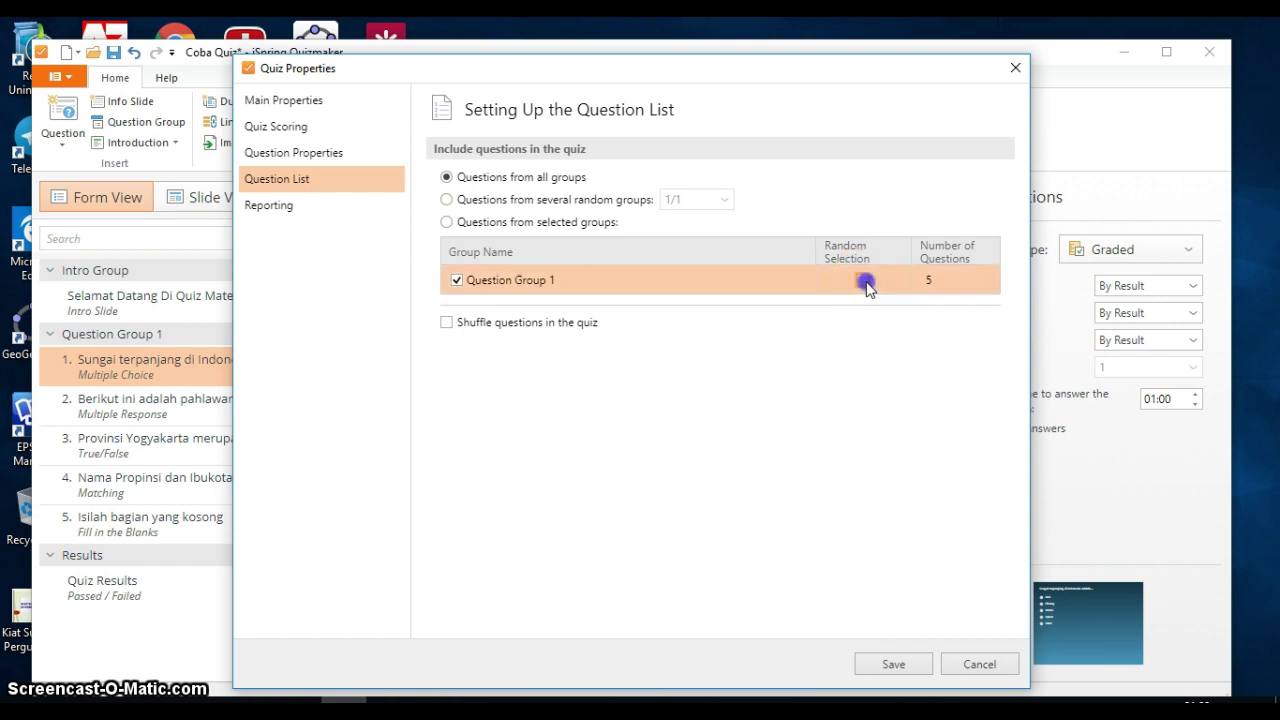
{"action": "left_click", "coordinate": [299, 210]}
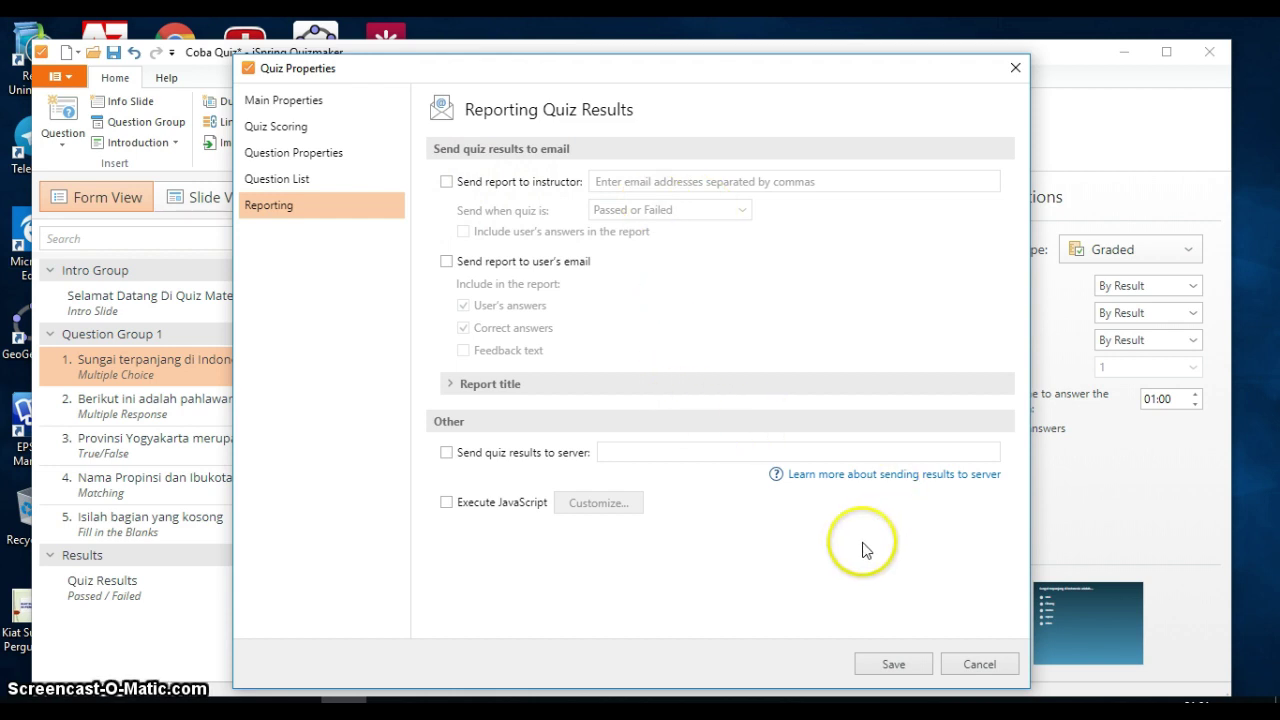
{"action": "left_click", "coordinate": [908, 668]}
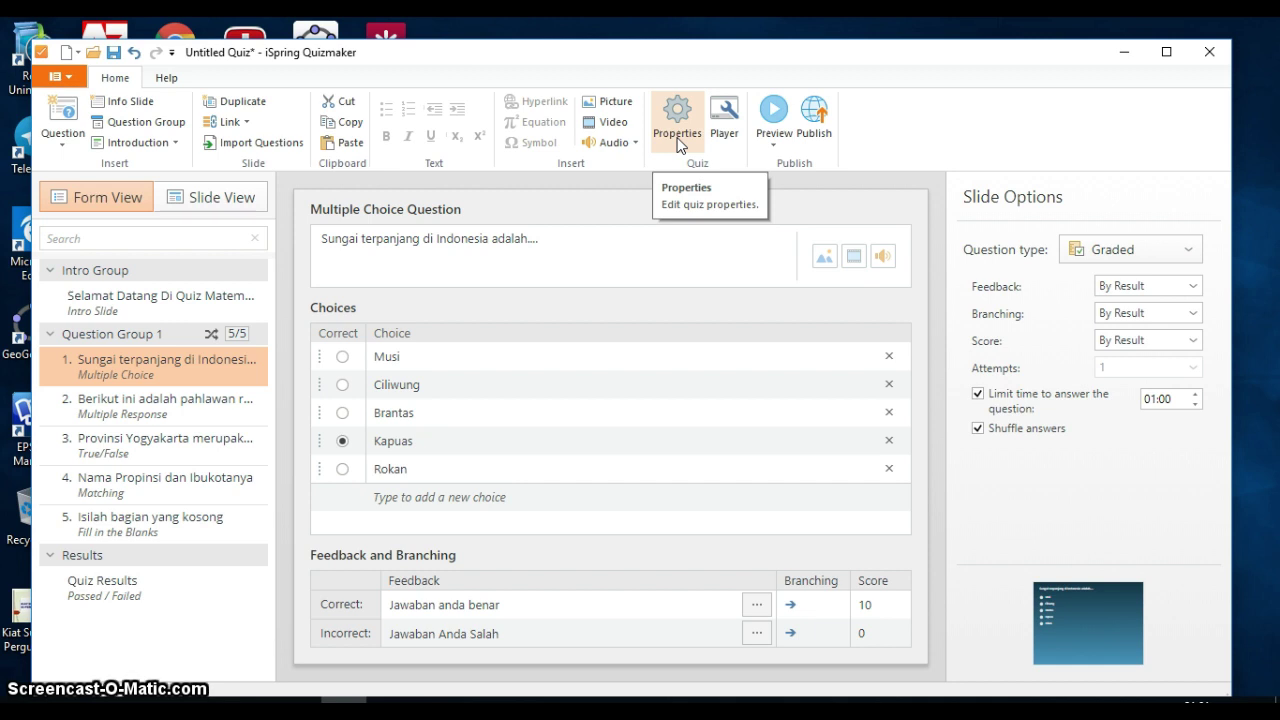
Step: Open the quiz player customization and examine its Features and Navigation options, keeping the question number shown
{"action": "left_click", "coordinate": [735, 137]}
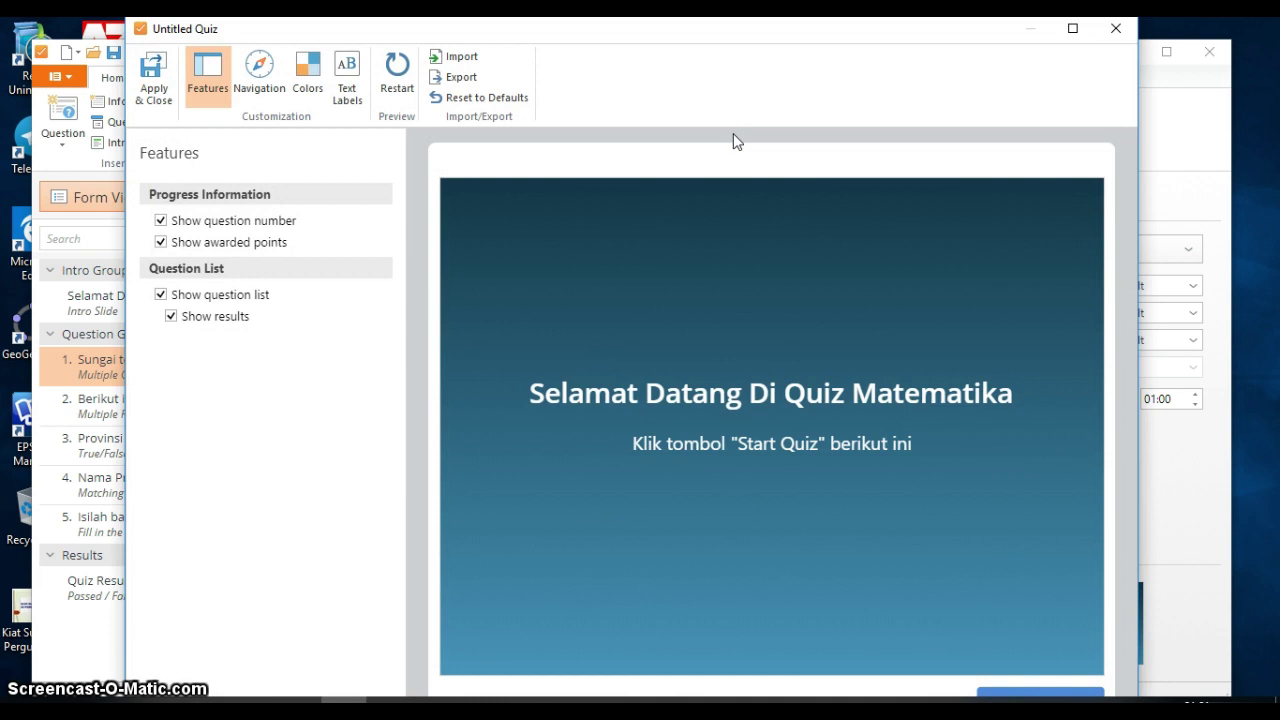
{"action": "left_click", "coordinate": [615, 124]}
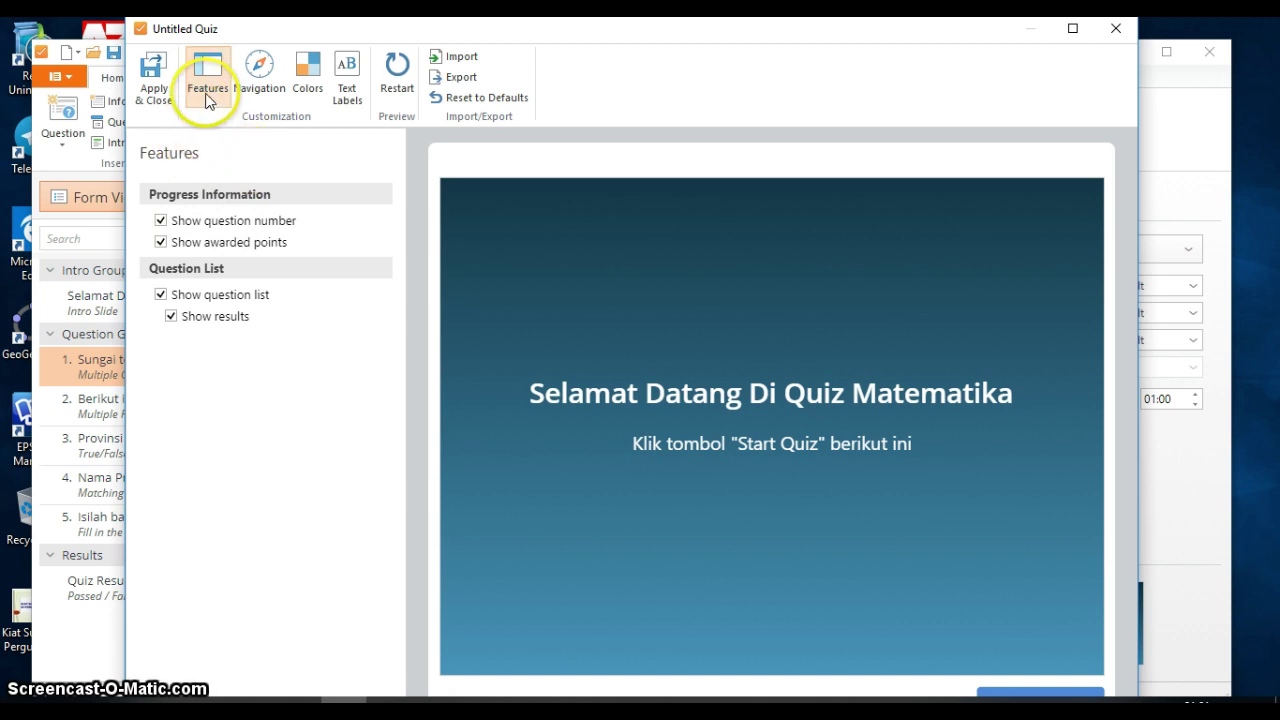
{"action": "left_click", "coordinate": [162, 224]}
{"action": "left_click", "coordinate": [161, 222]}
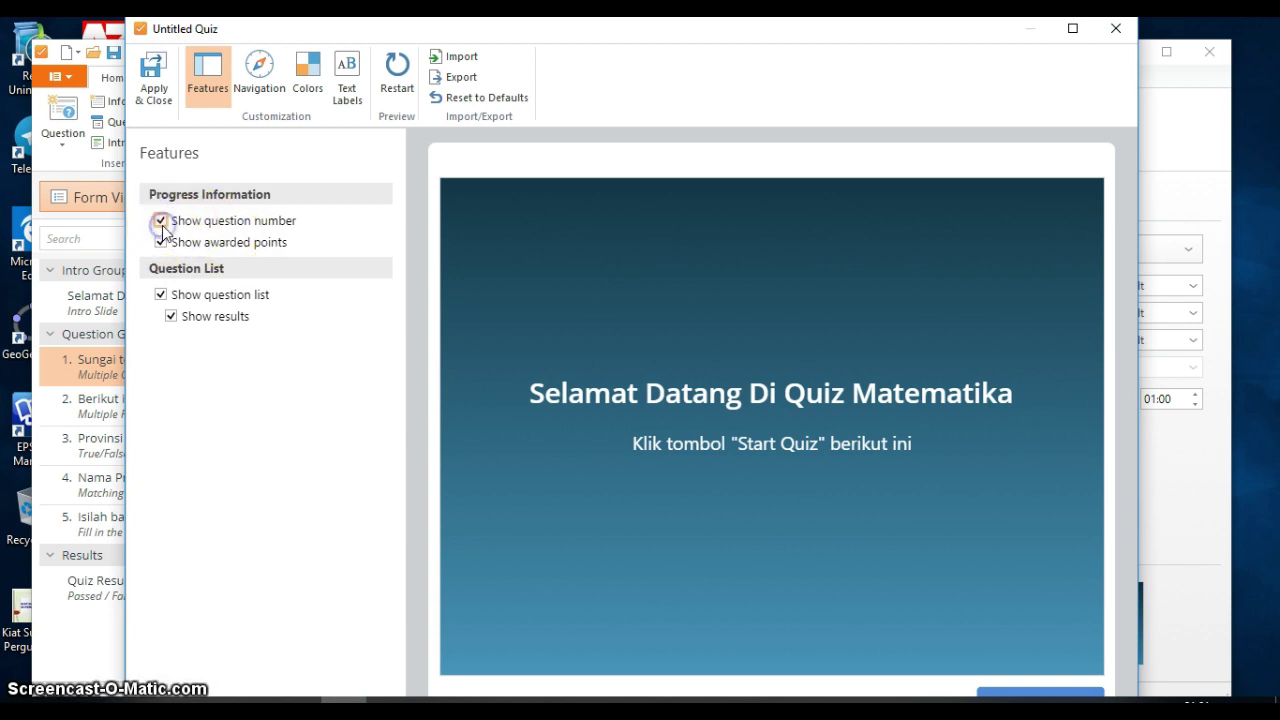
{"action": "left_click", "coordinate": [259, 68]}
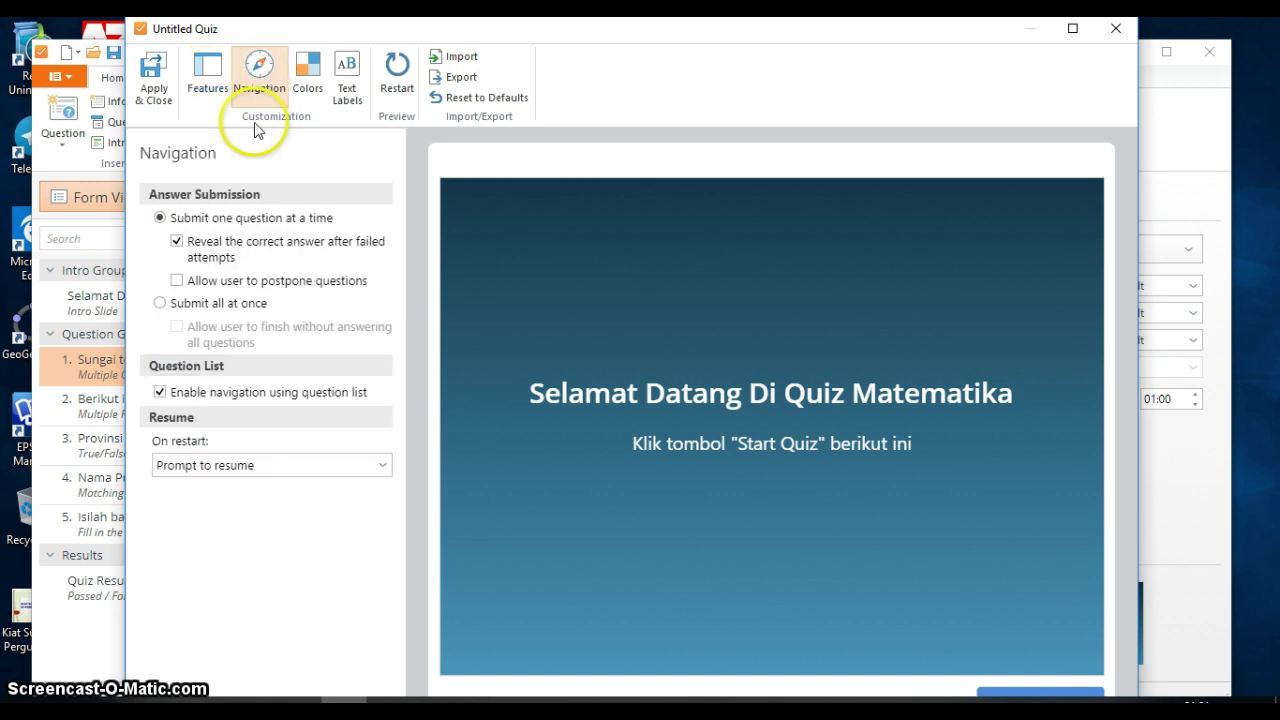